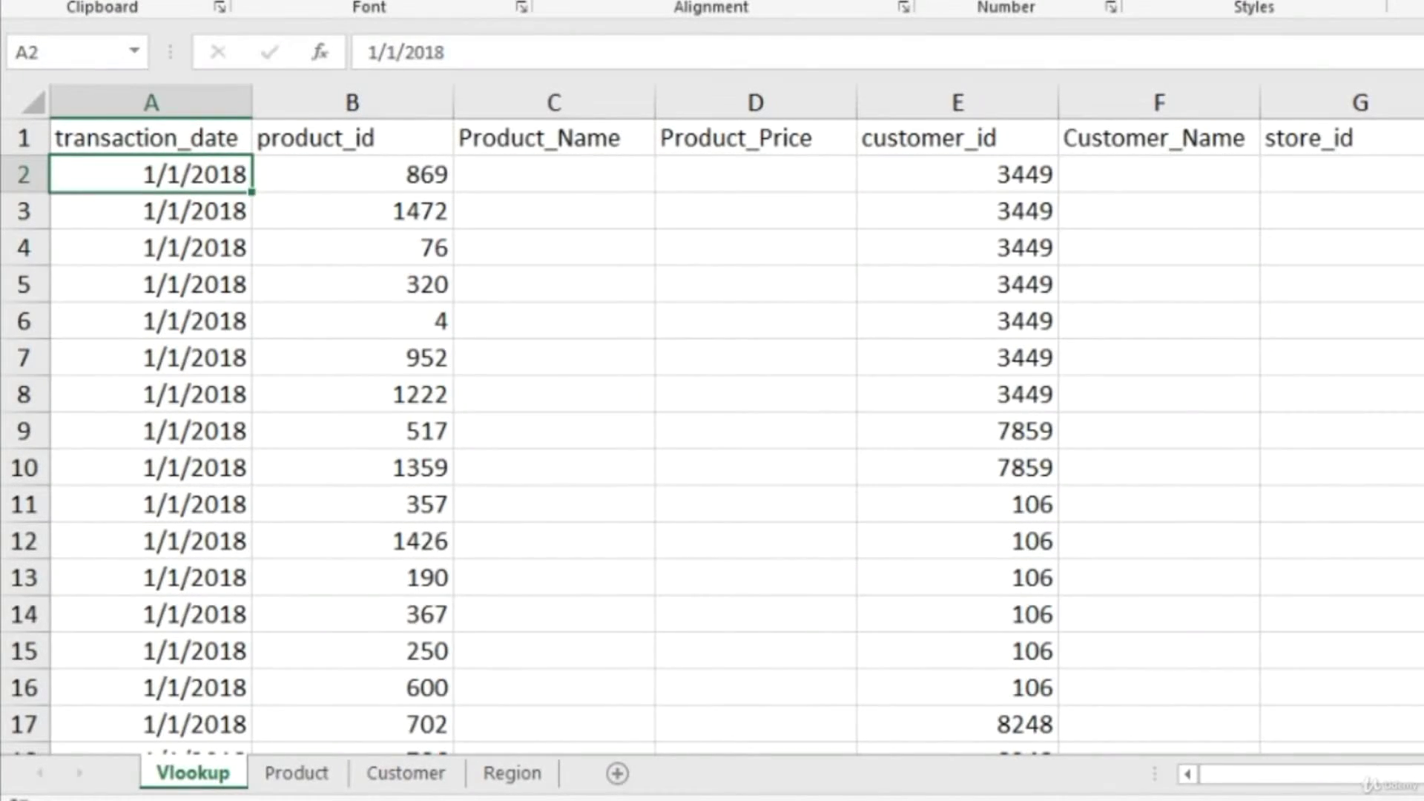
# - Compare the product columns on the Vlookup sheet with the ID, name and retail price columns on the Product sheet
pyautogui.press('Right')
pyautogui.press('Right')
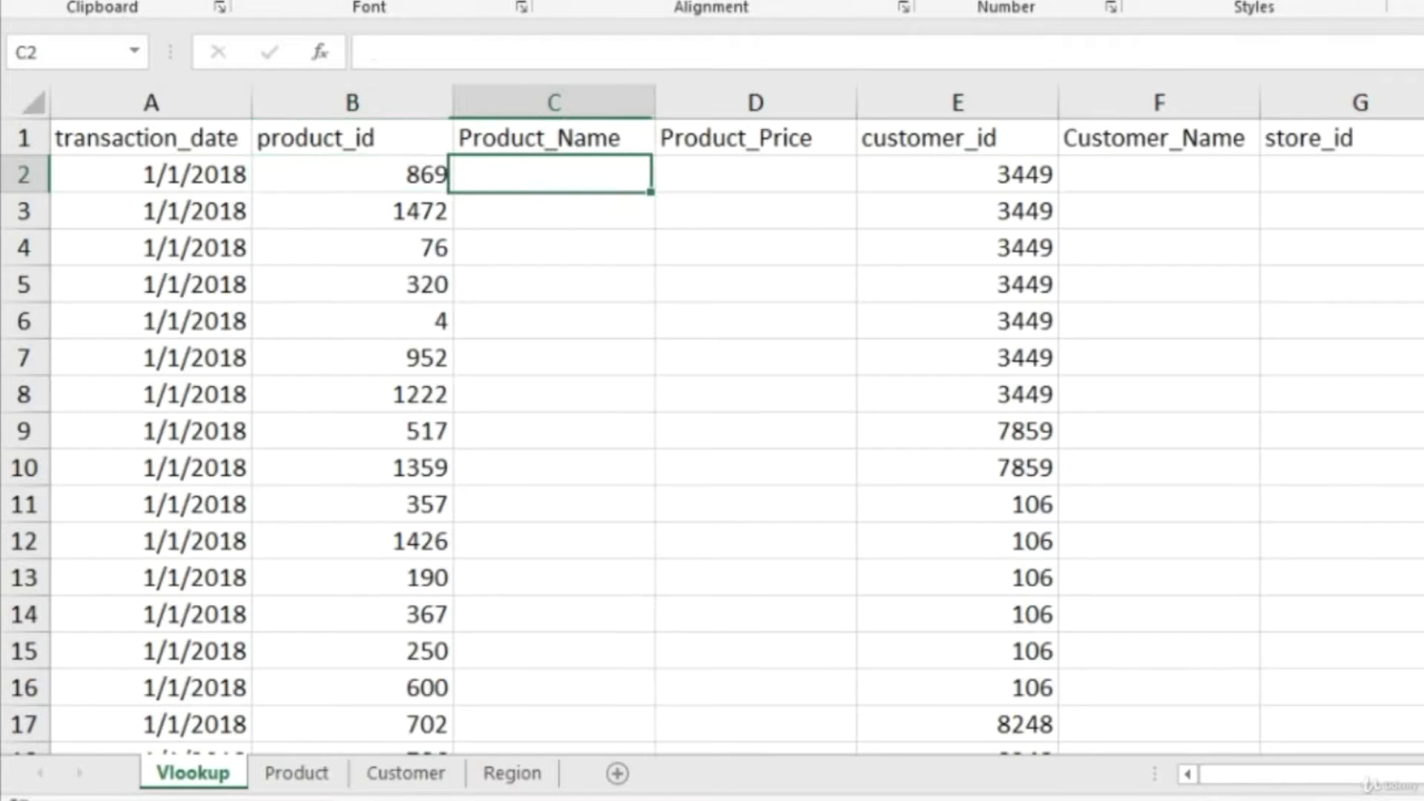
pyautogui.press('Right')
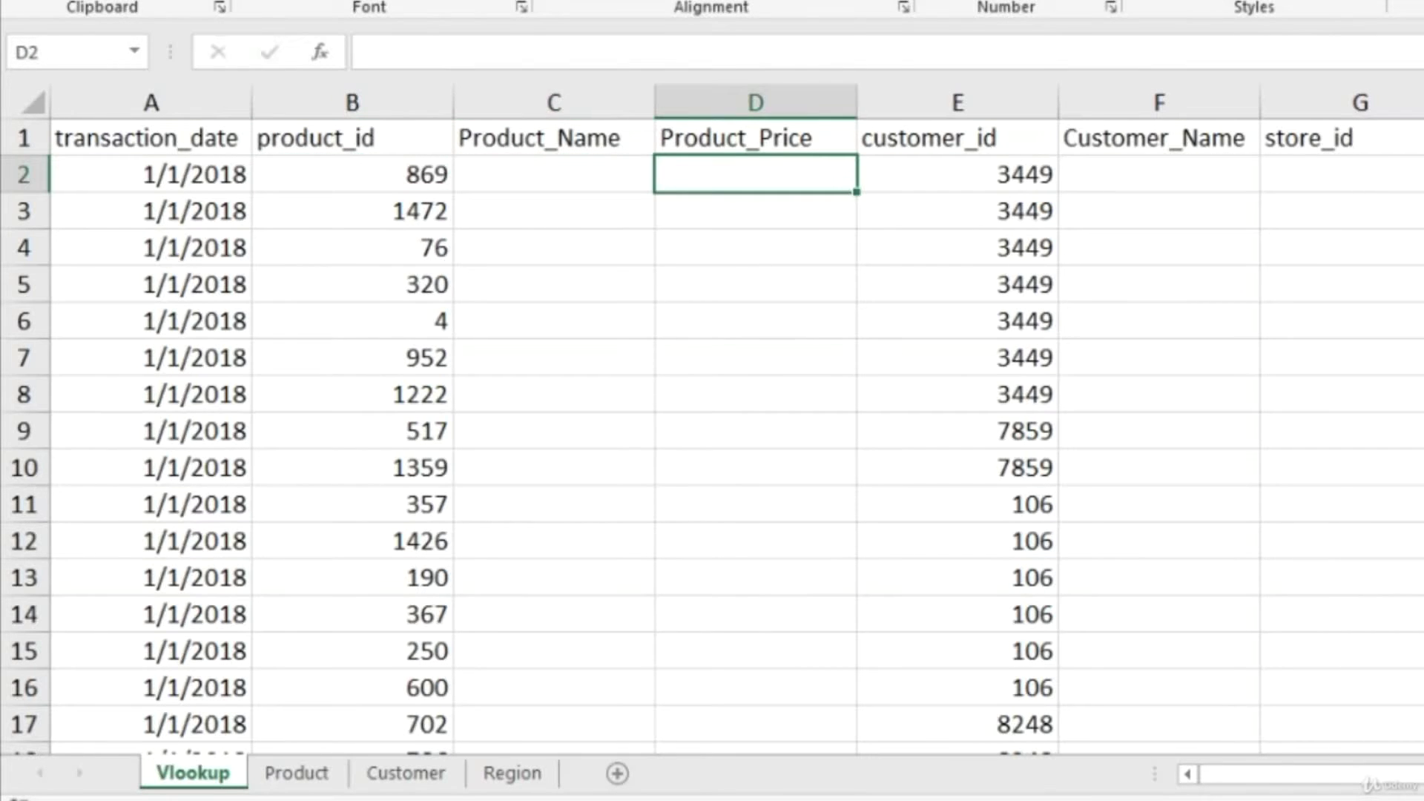
pyautogui.press('Left')
pyautogui.press('Left')
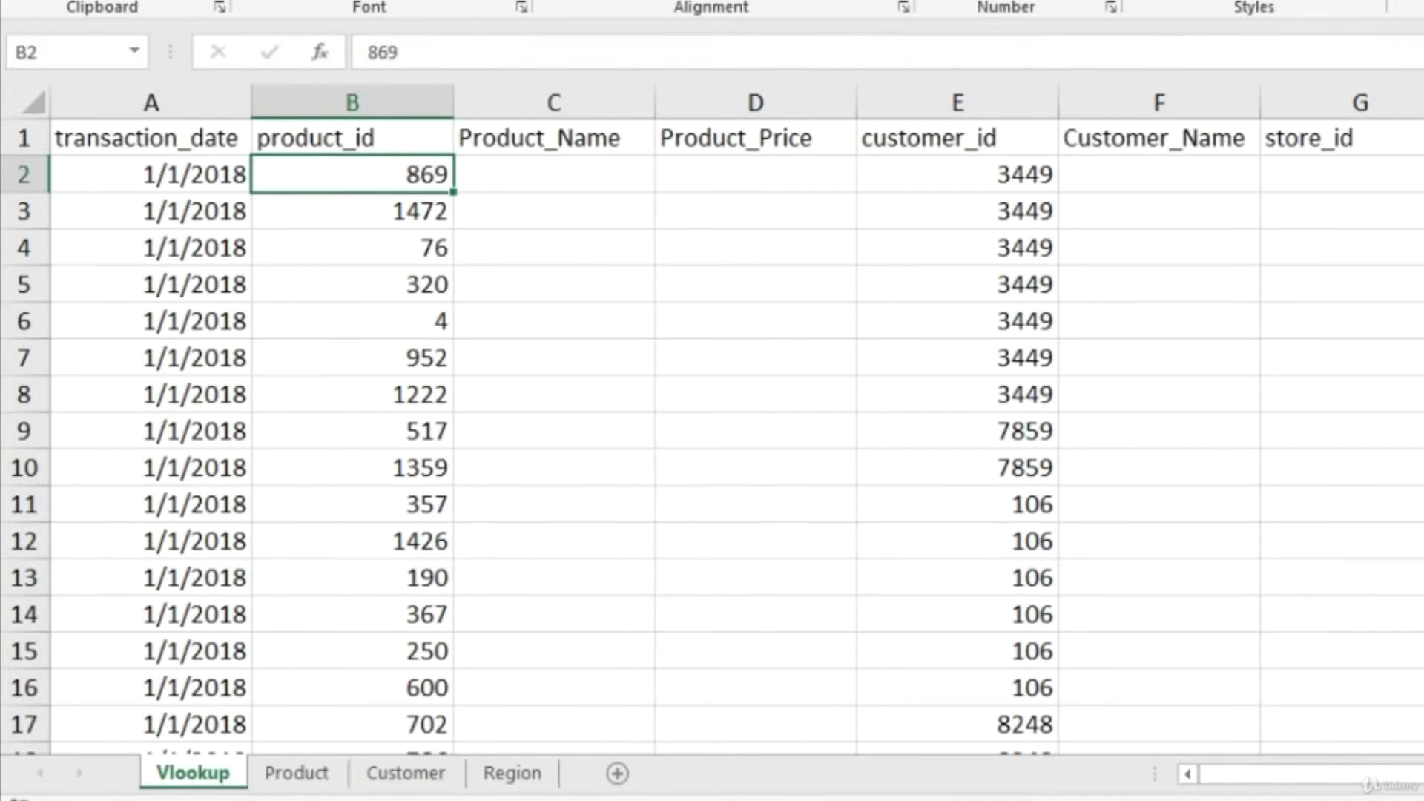
pyautogui.press('Right')
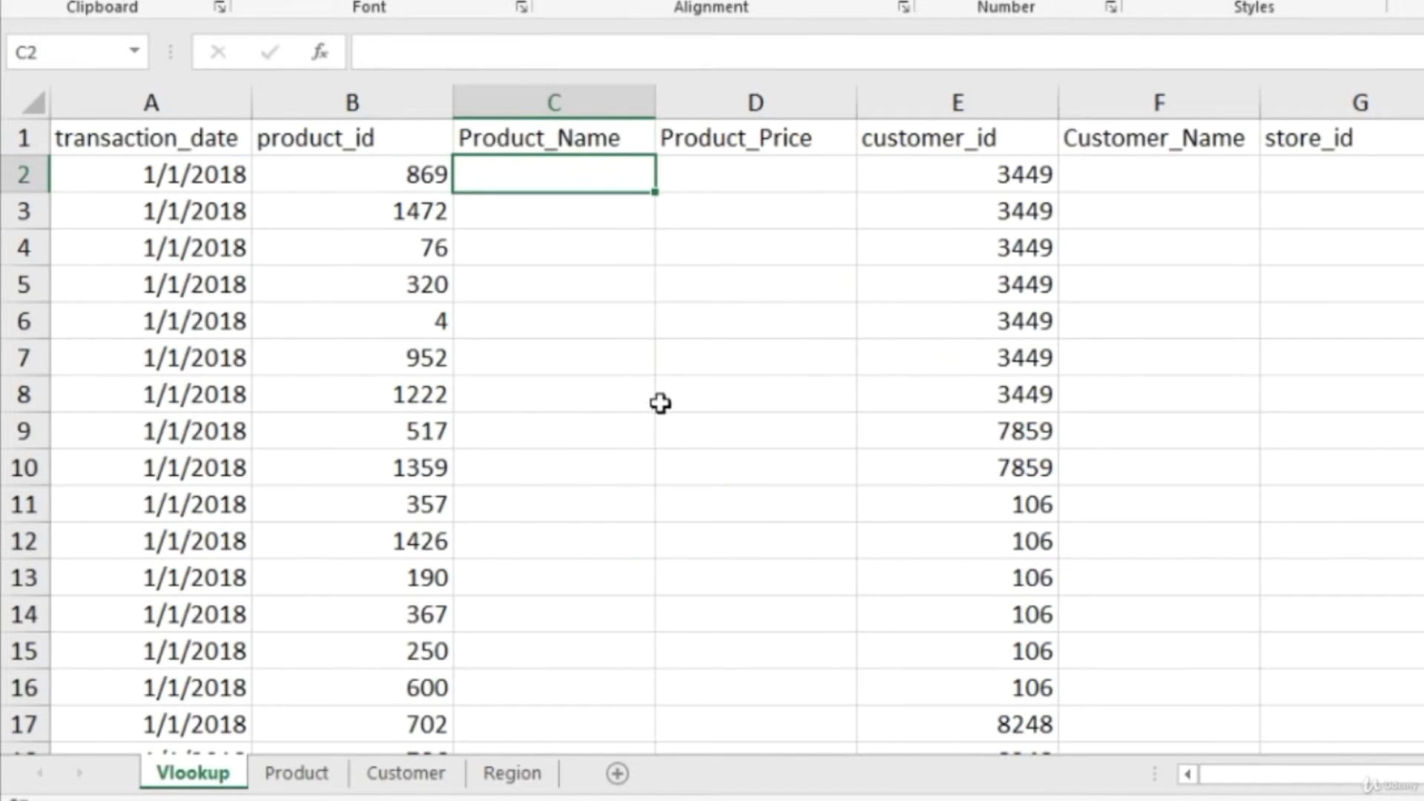
pyautogui.click(297, 773)
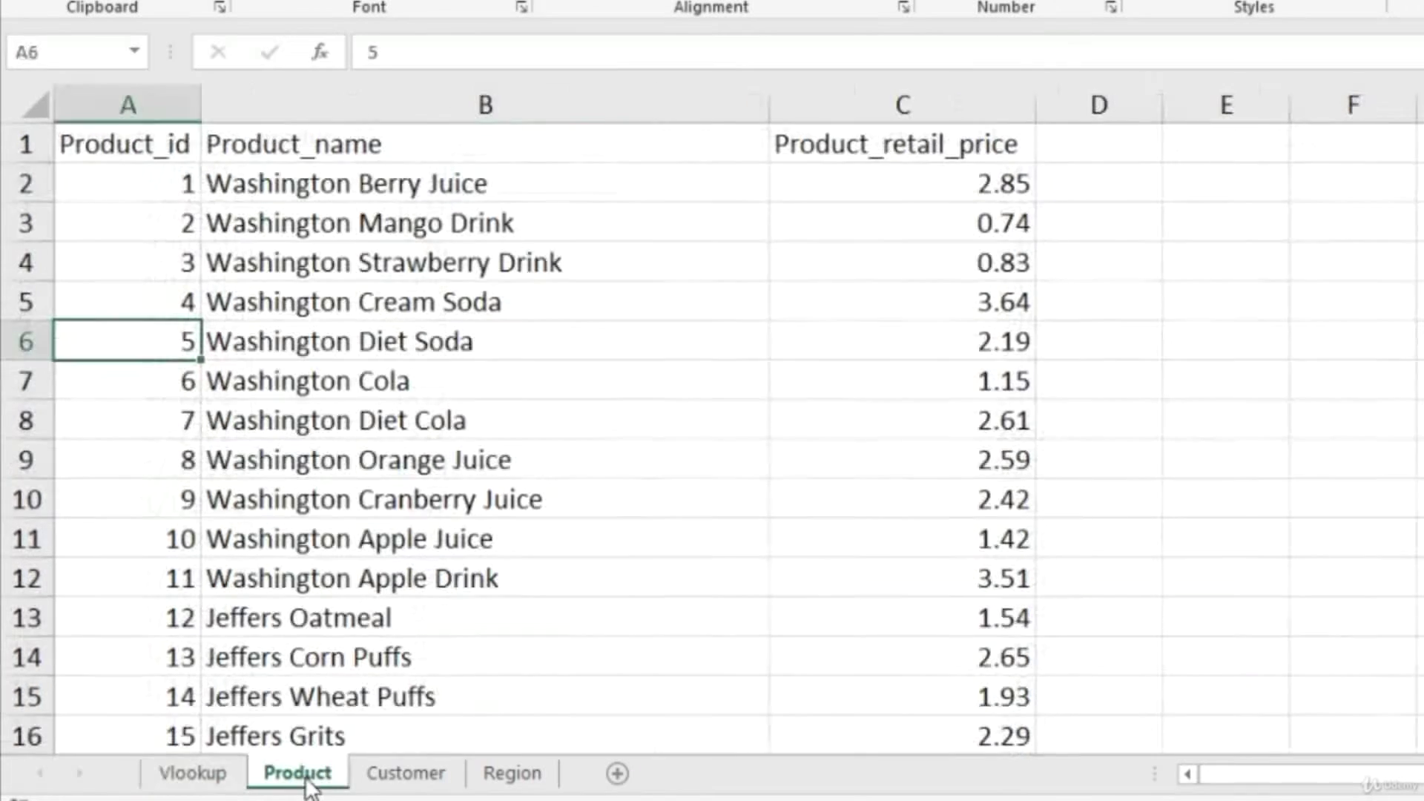
pyautogui.click(131, 148)
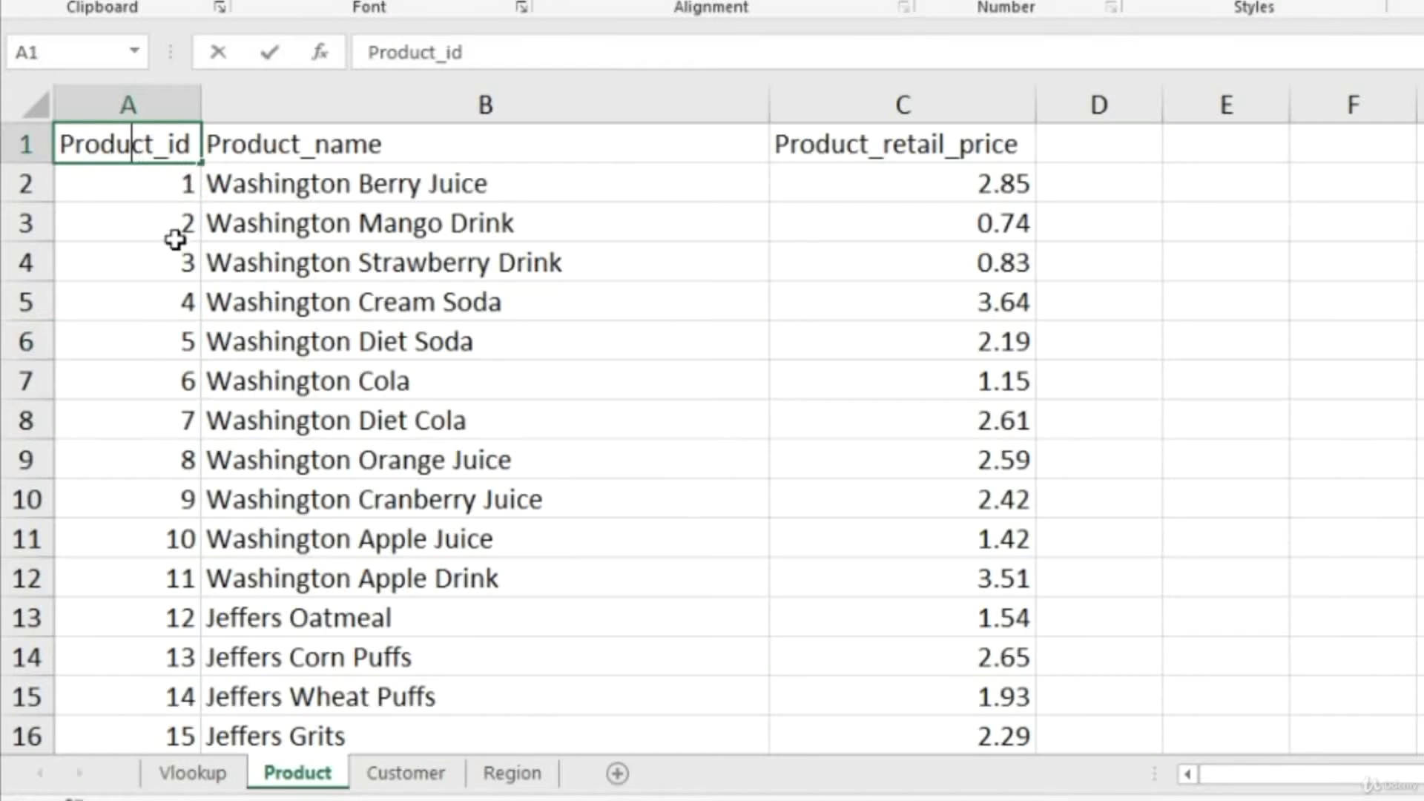
pyautogui.click(217, 239)
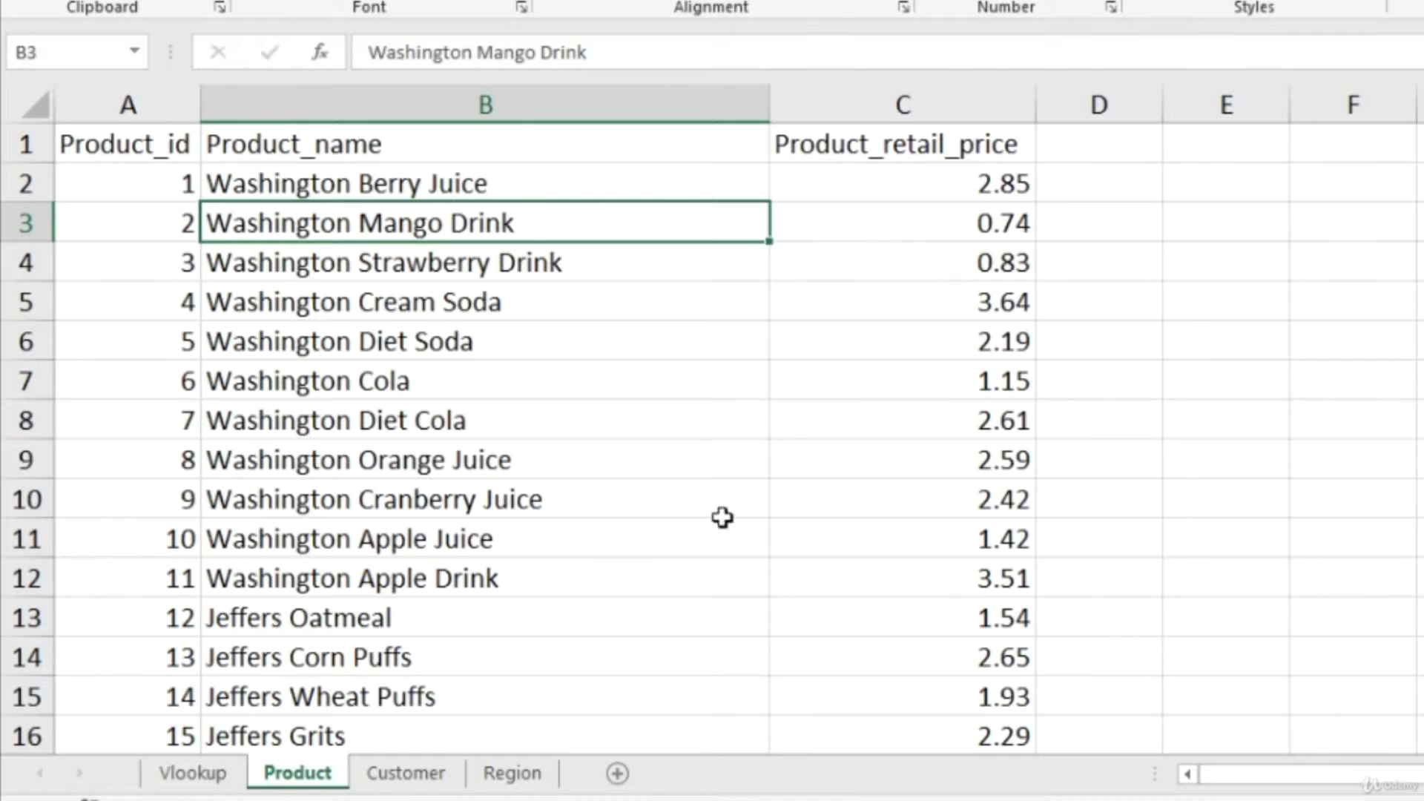
pyautogui.click(194, 779)
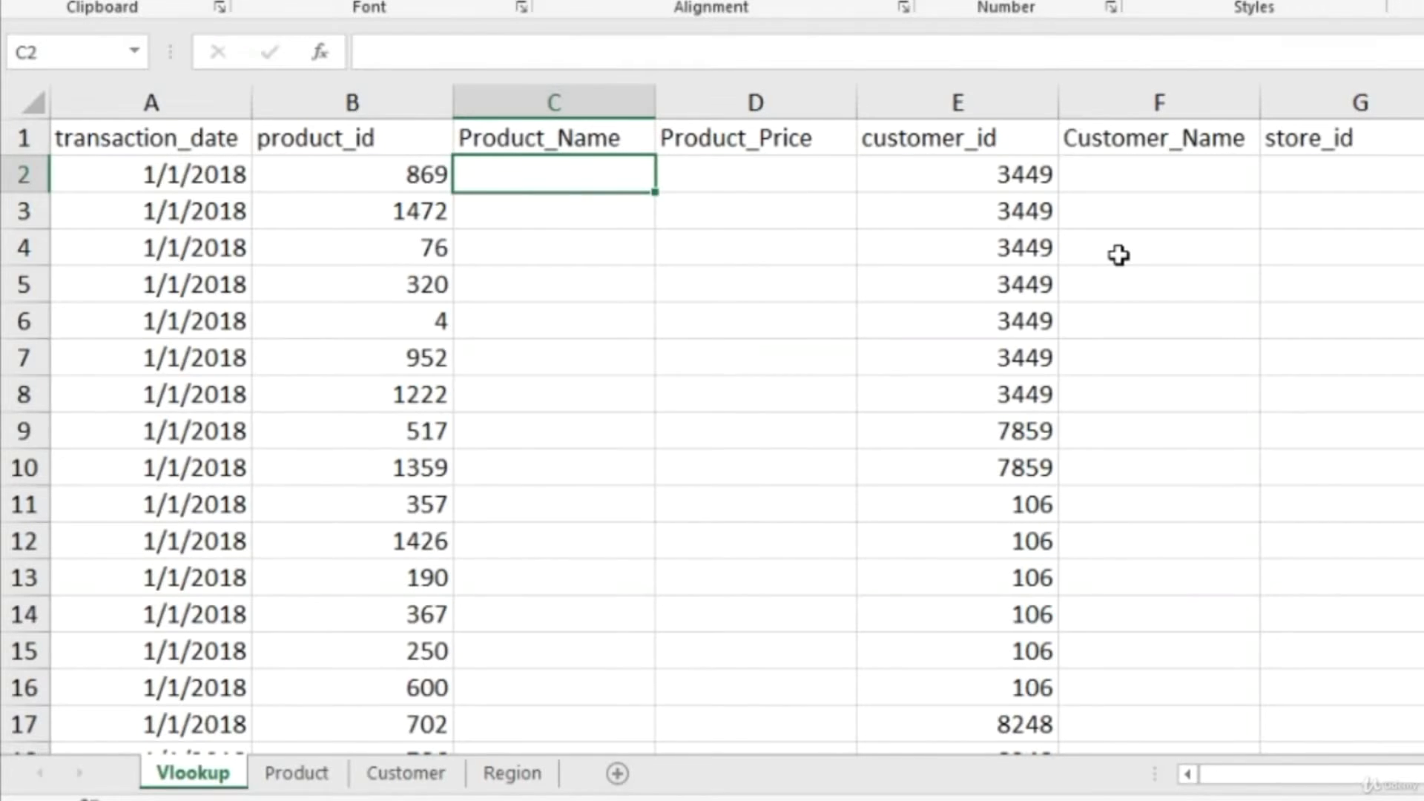
# - Check how far the product_id data extends on the Vlookup sheet and return to its first record
pyautogui.press('Left')
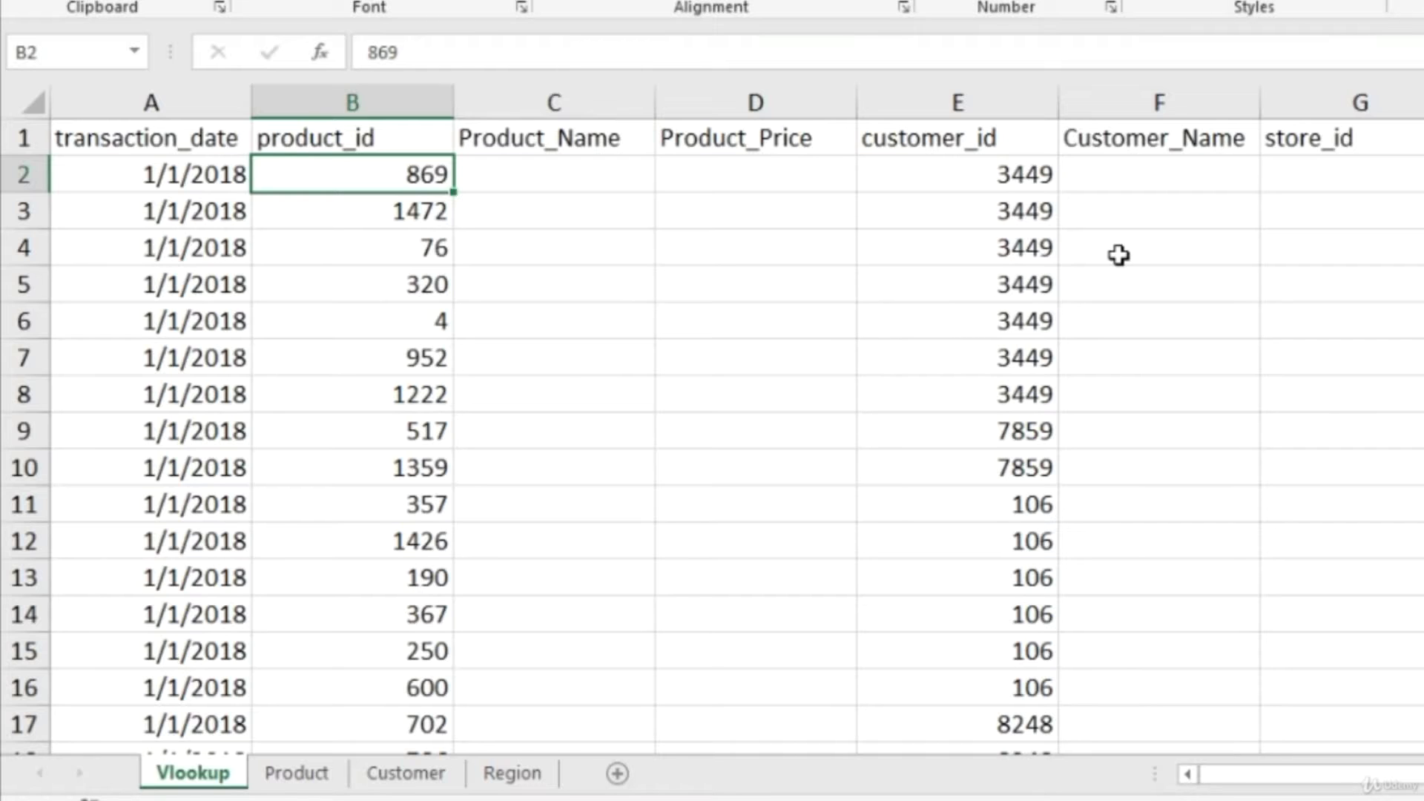
pyautogui.hotkey('ctrl', 'Down')
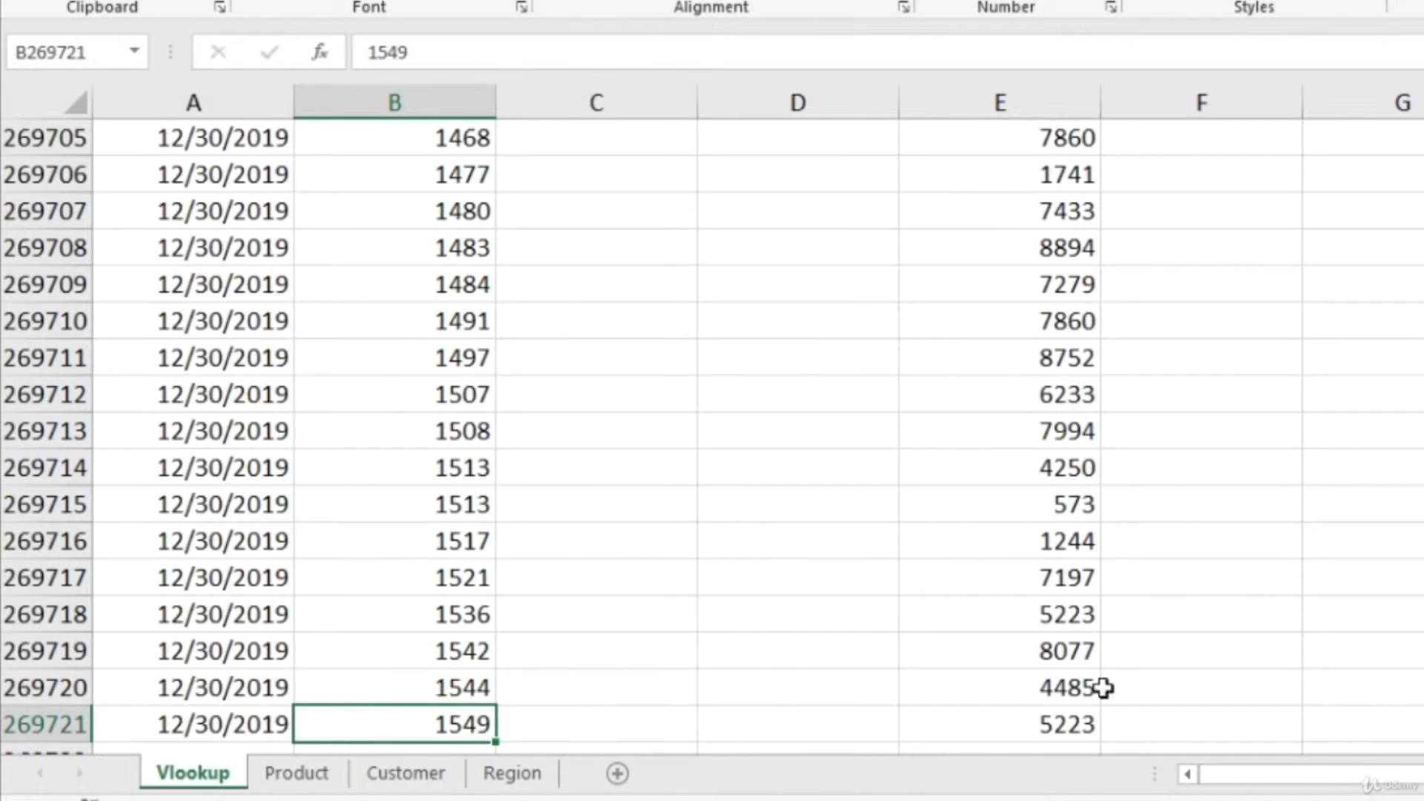
pyautogui.hotkey('ctrl', 'Up')
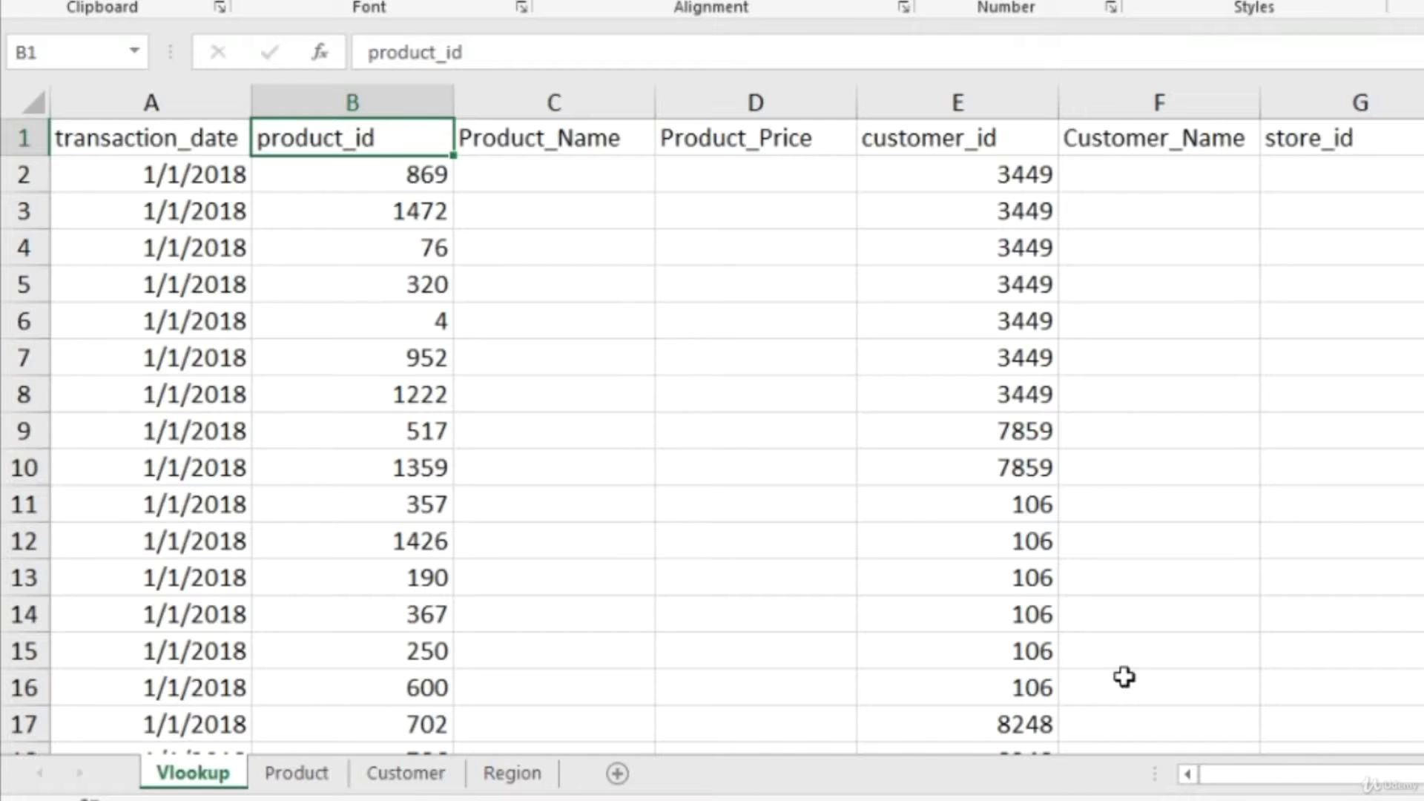
pyautogui.press('Down')
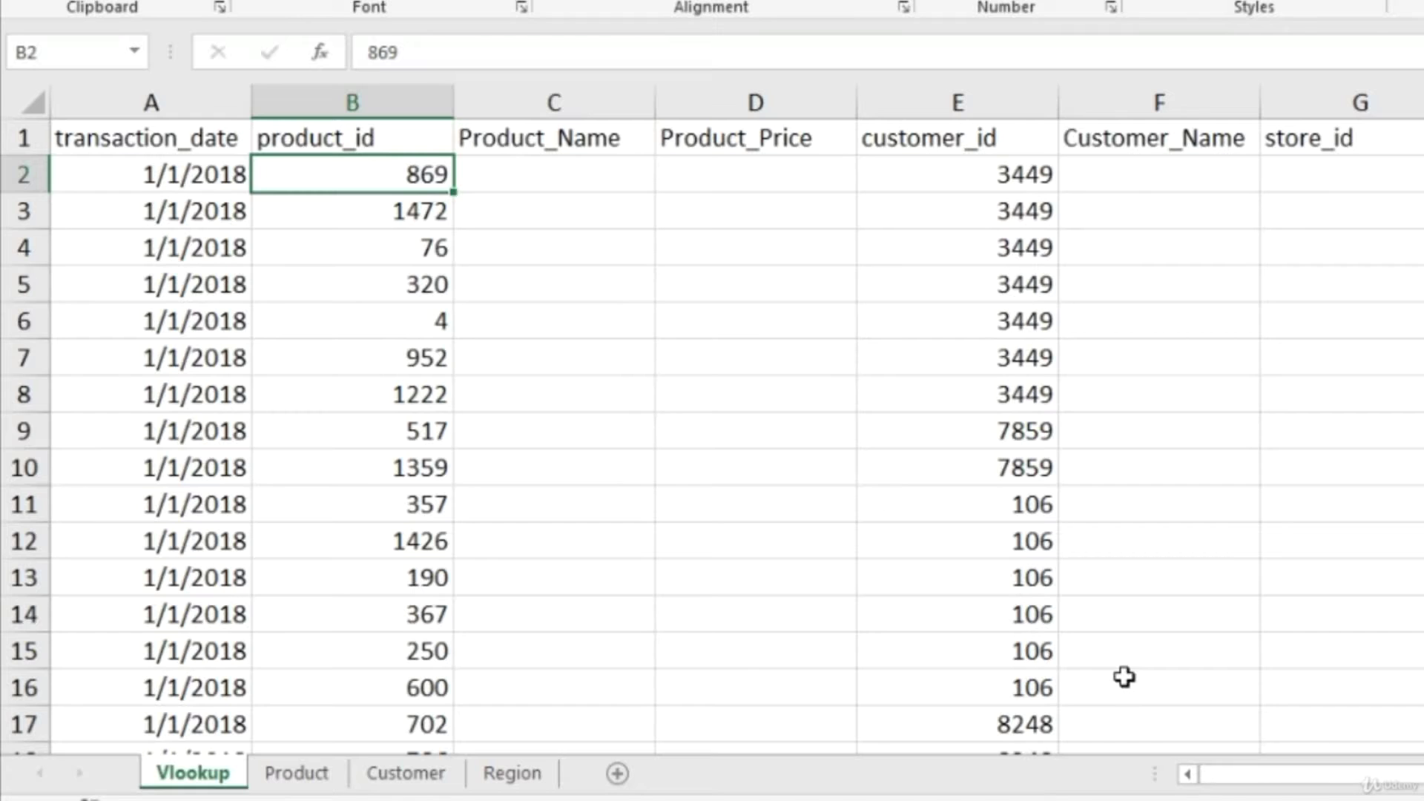
# - Start a VLOOKUP formula in C2, under Product_Name, with the product ID in B2 as the lookup value
pyautogui.press('Right')
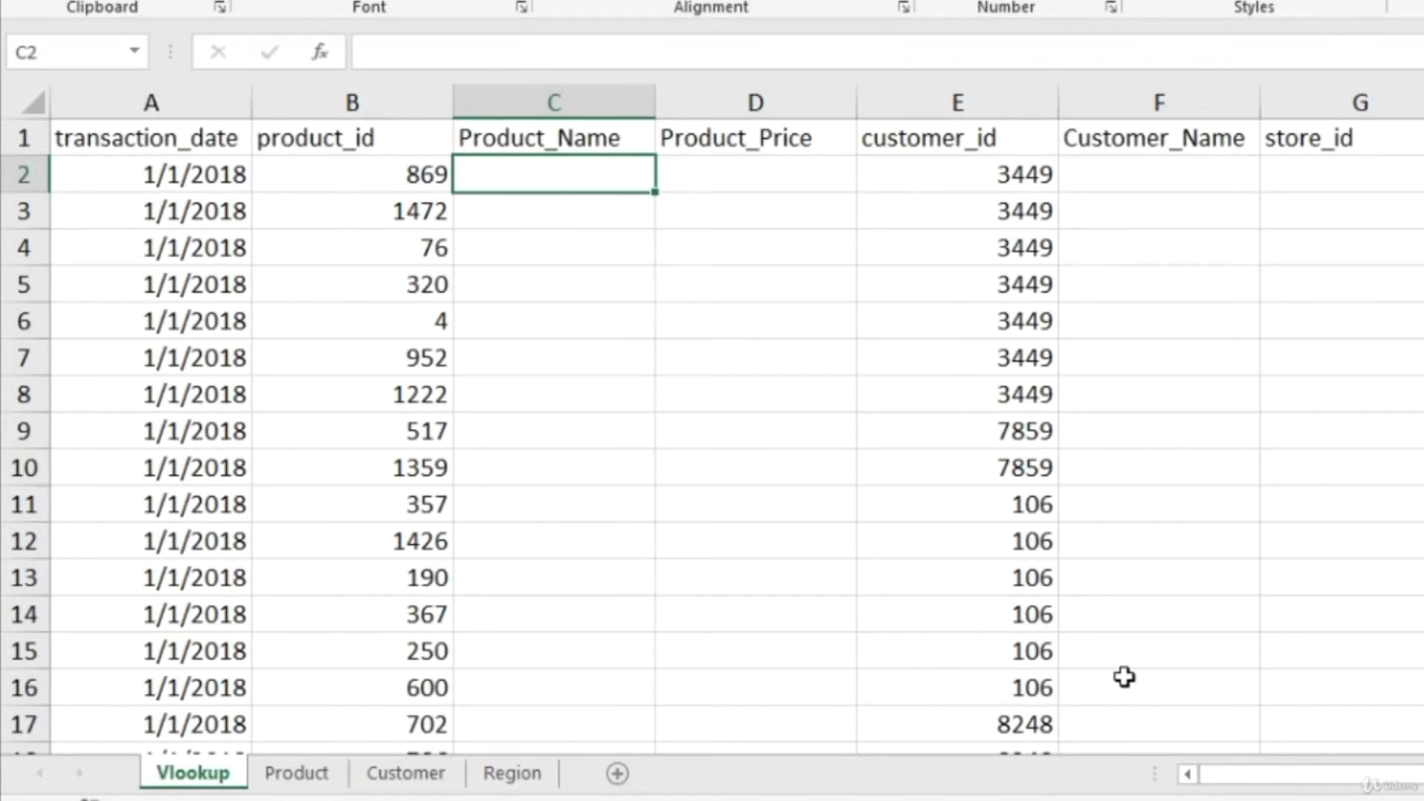
pyautogui.write('=')
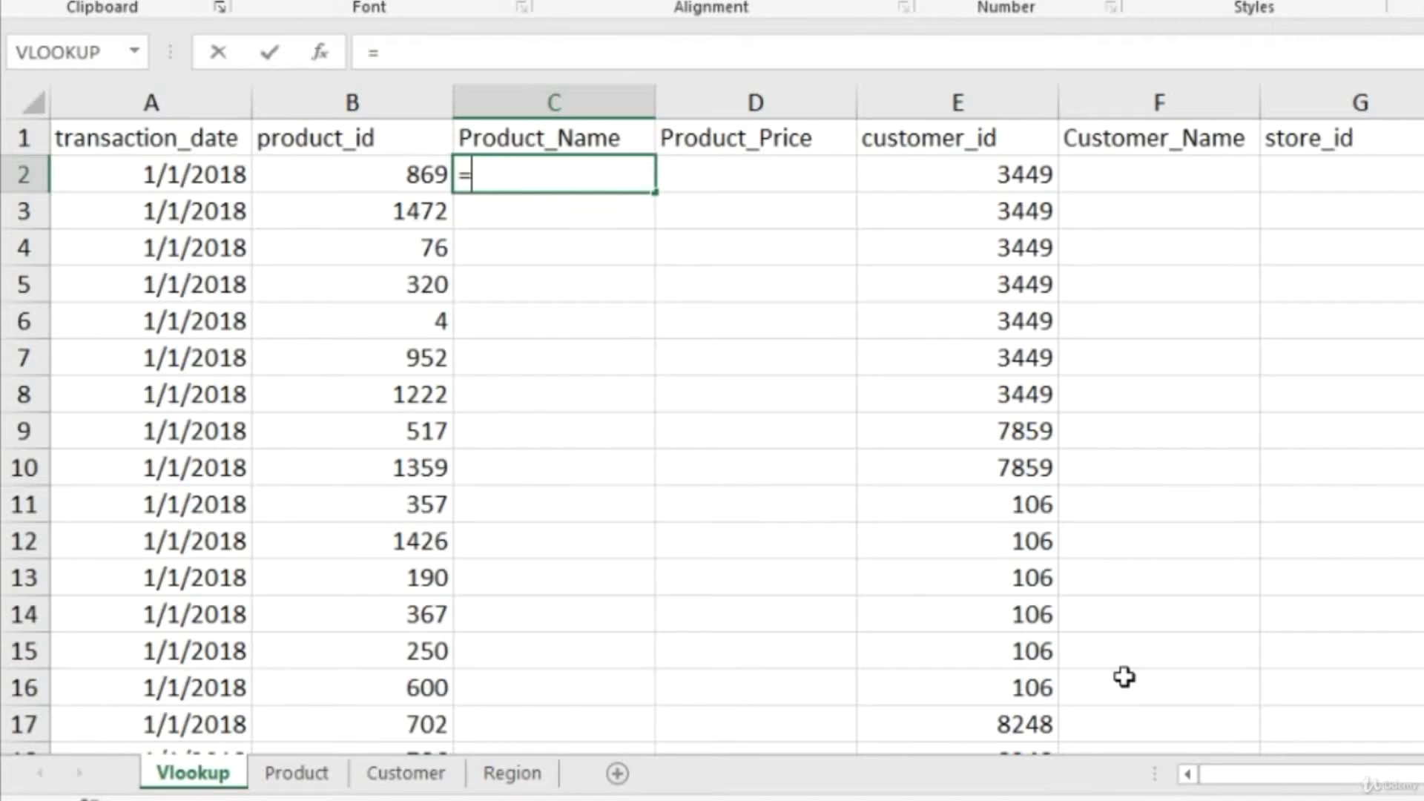
pyautogui.write('vlo')
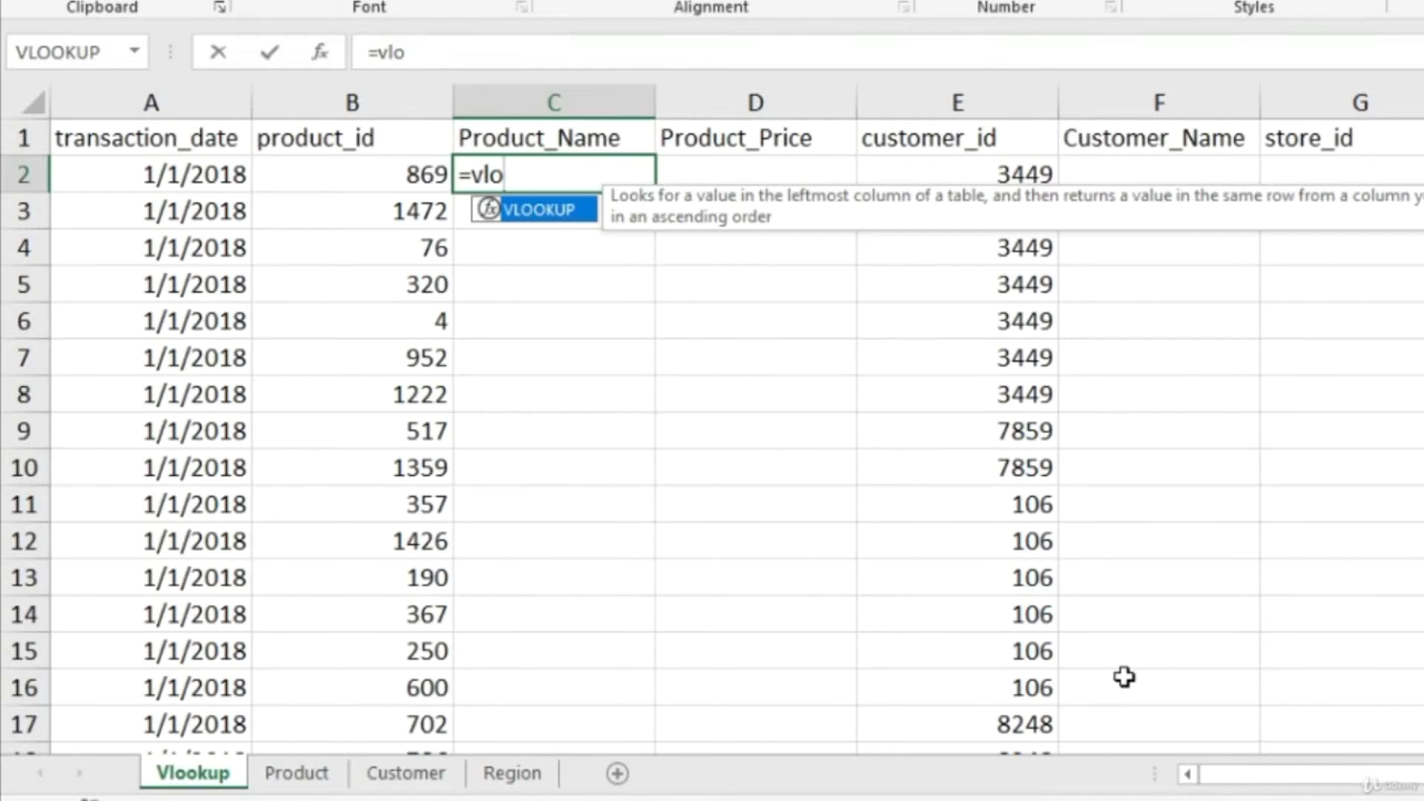
pyautogui.press('Tab')
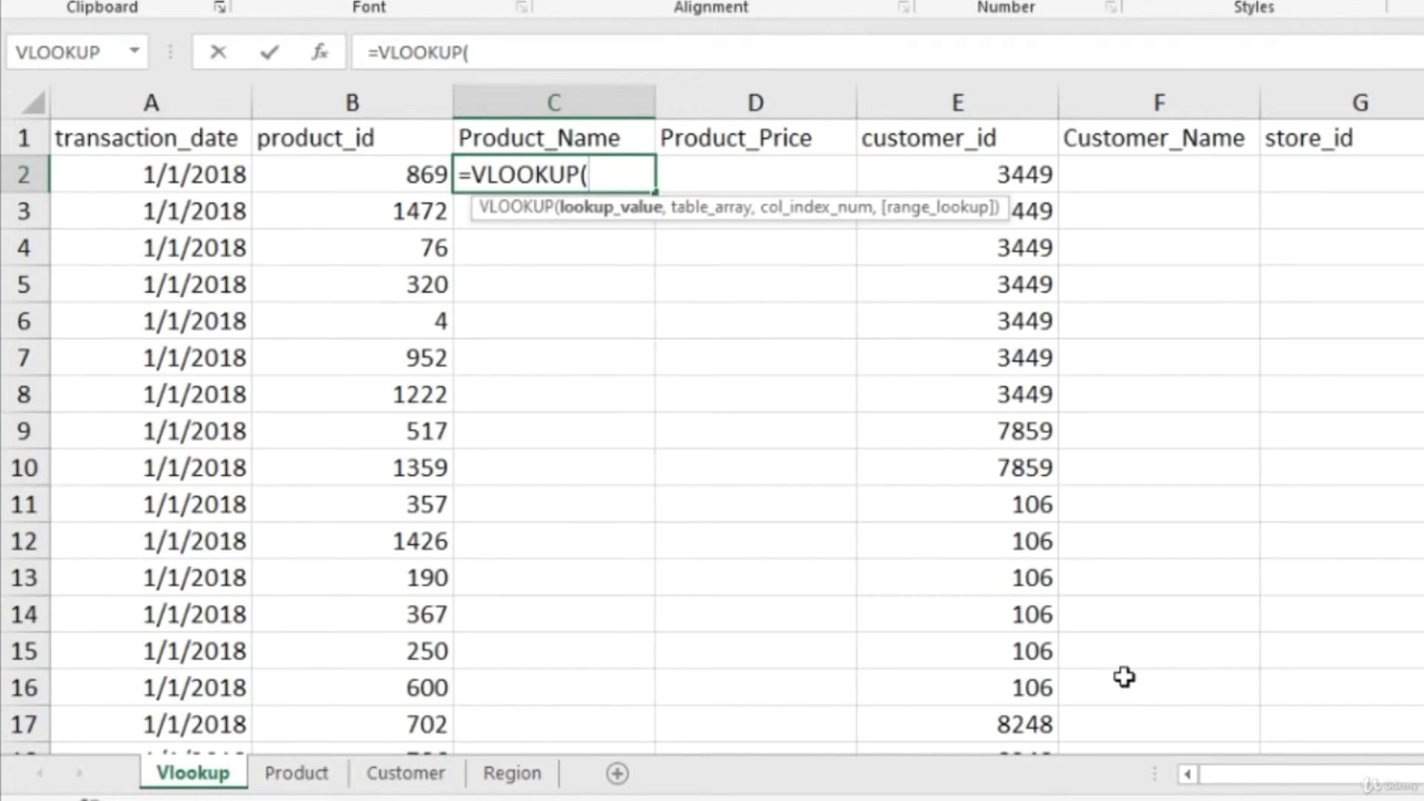
pyautogui.press('Left')
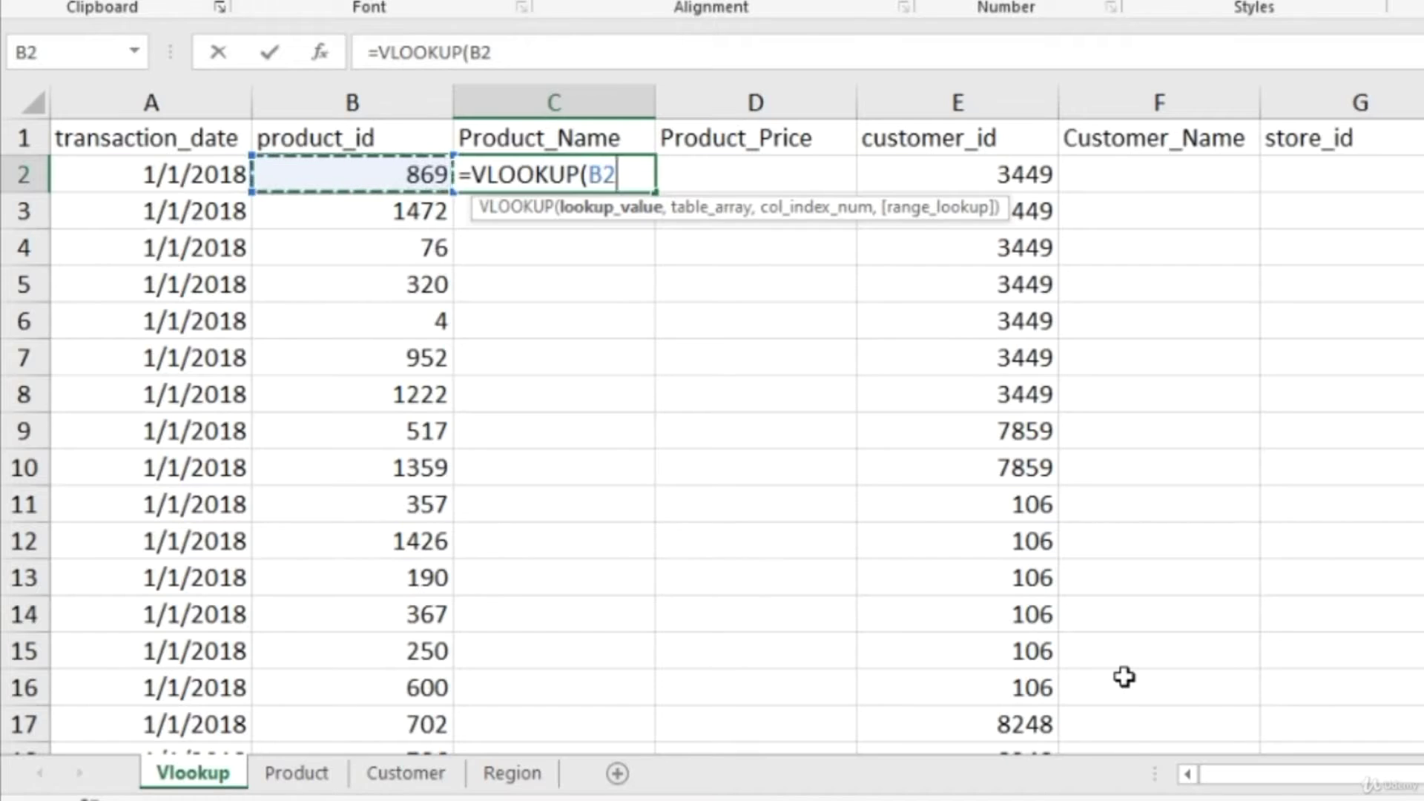
pyautogui.write(',')
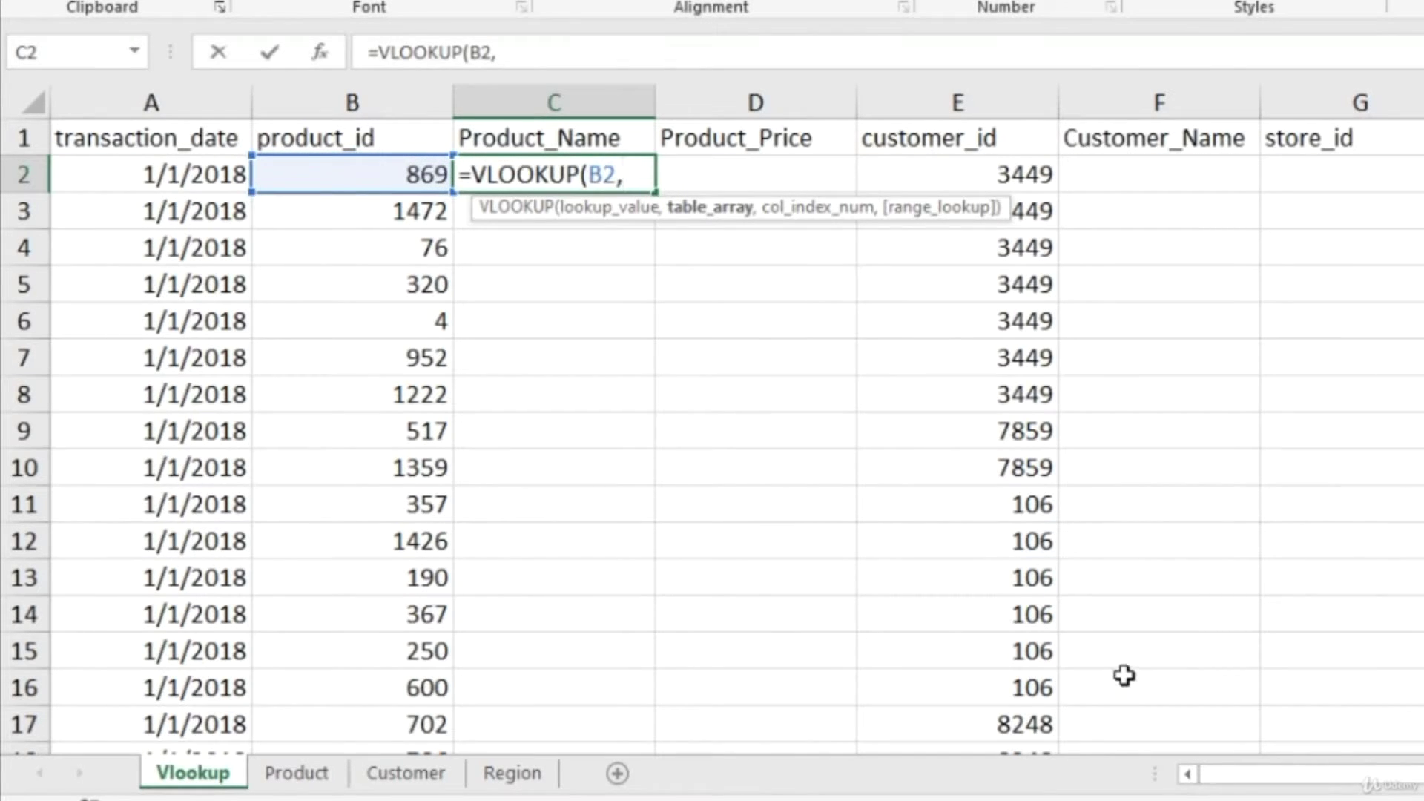
# - Set the formula's table array to the range A2:C1561 on the Product sheet
pyautogui.click(305, 779)
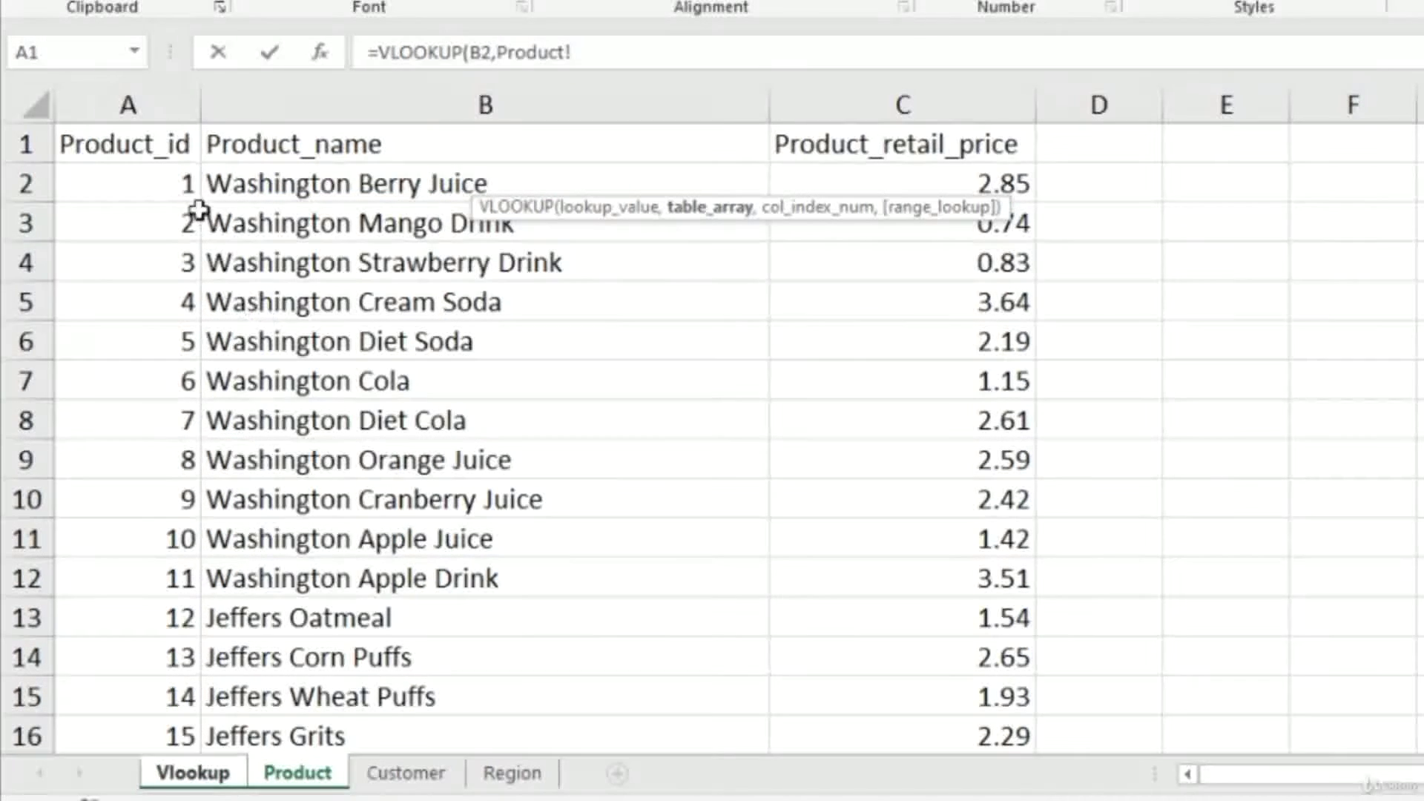
pyautogui.click(174, 175)
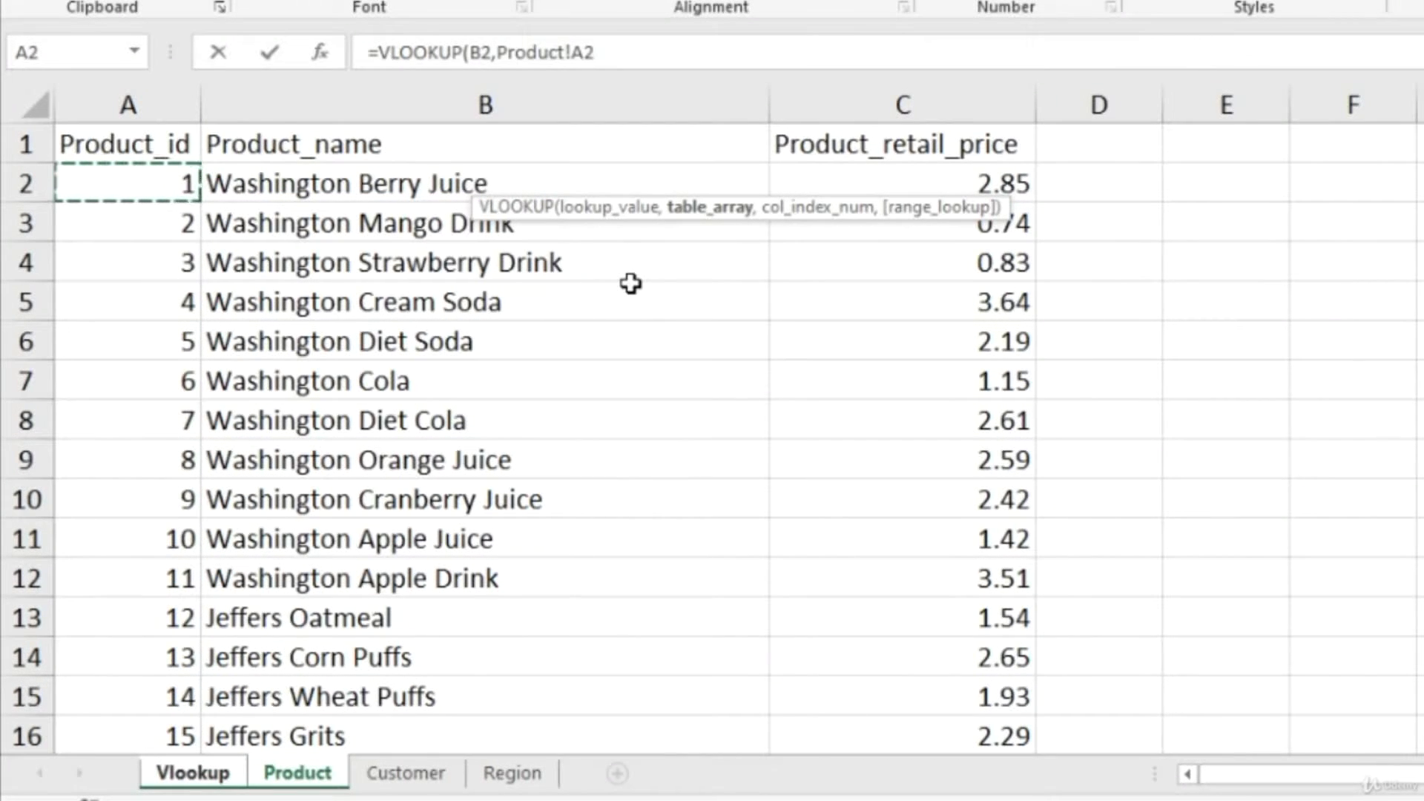
pyautogui.hotkey('shift', 'Right')
pyautogui.hotkey('shift', 'Right')
pyautogui.hotkey('shift', 'Right')
pyautogui.hotkey('shift', 'Left')
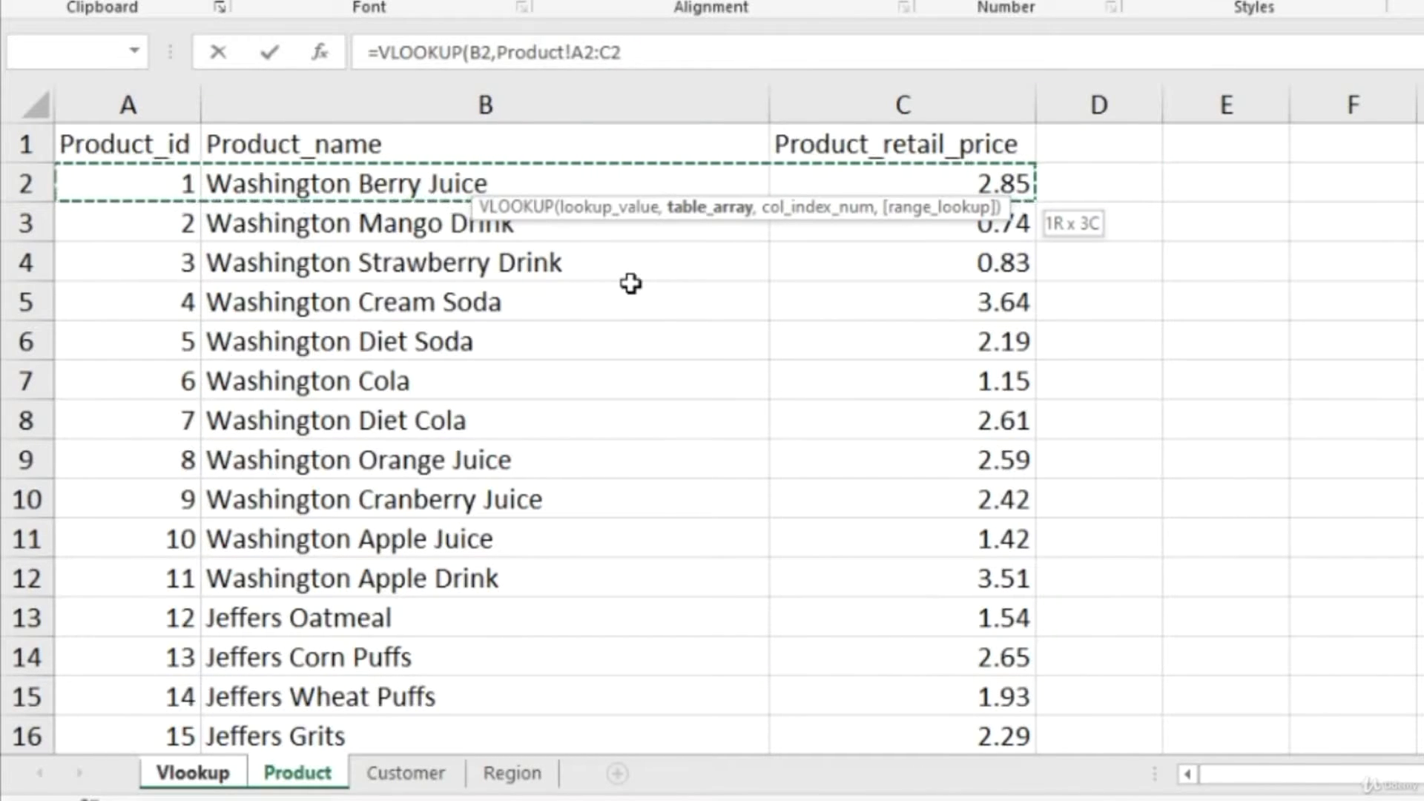
pyautogui.hotkey('shift', 'Left')
pyautogui.hotkey('shift', 'Left')
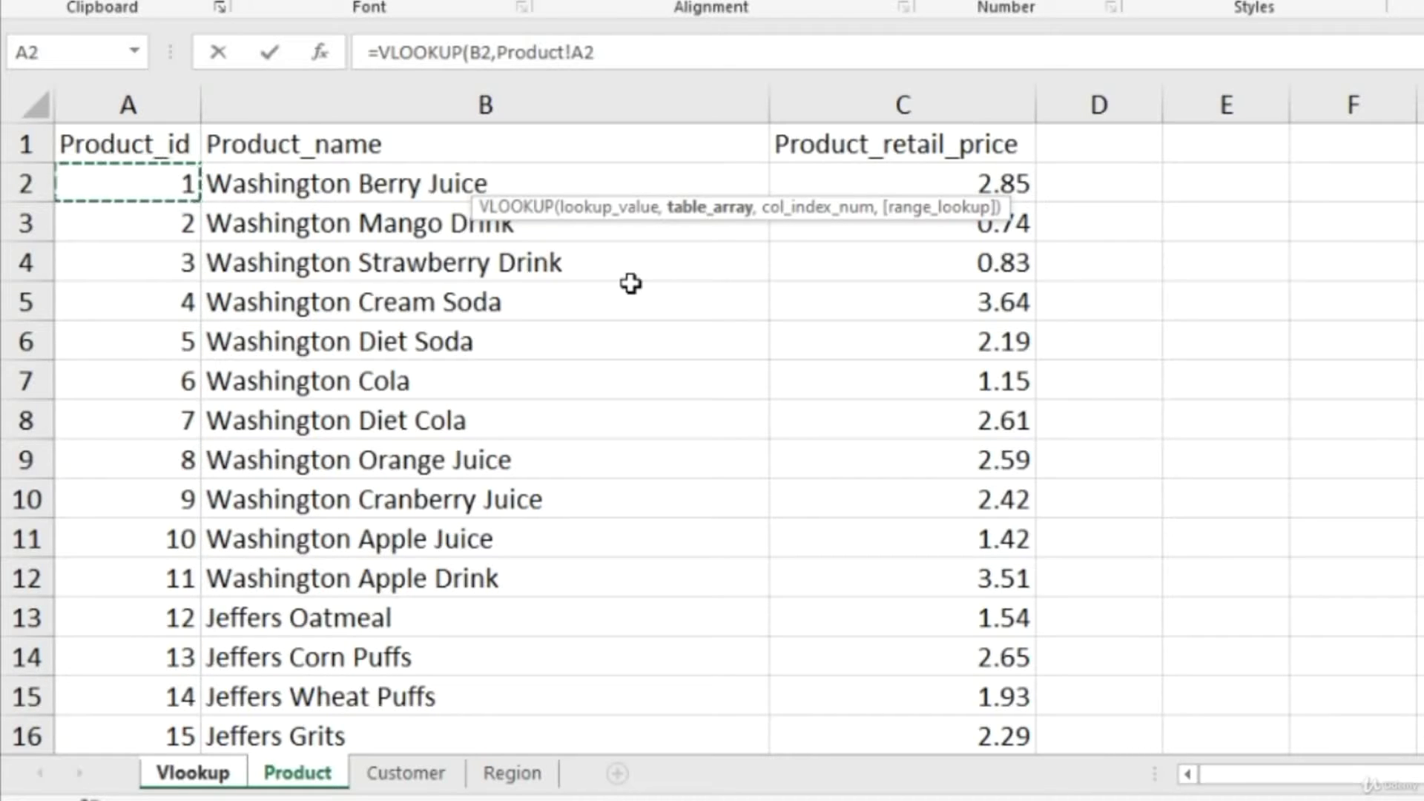
pyautogui.hotkey('shift', 'Right')
pyautogui.hotkey('shift', 'Right')
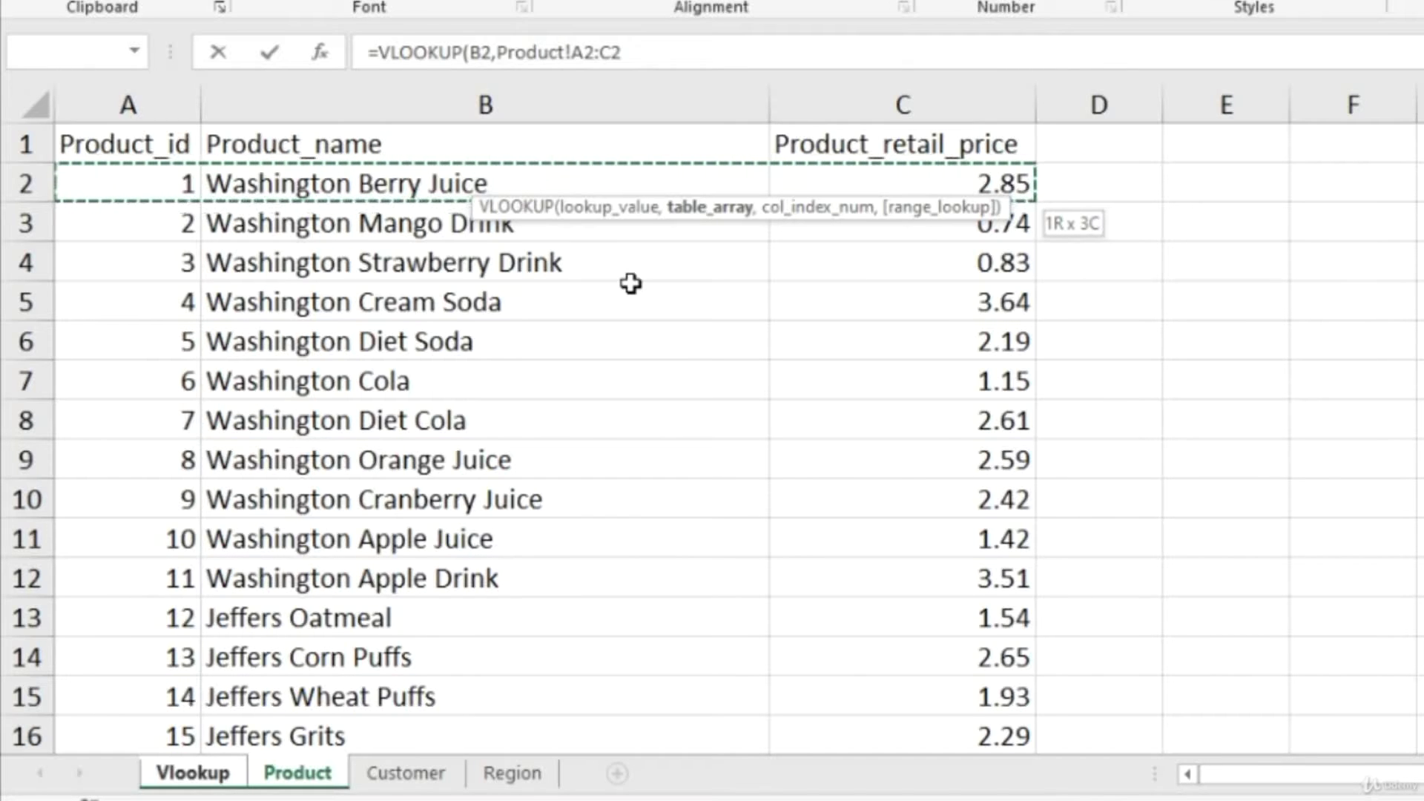
pyautogui.hotkey('ctrl', 'shift', 'Down')
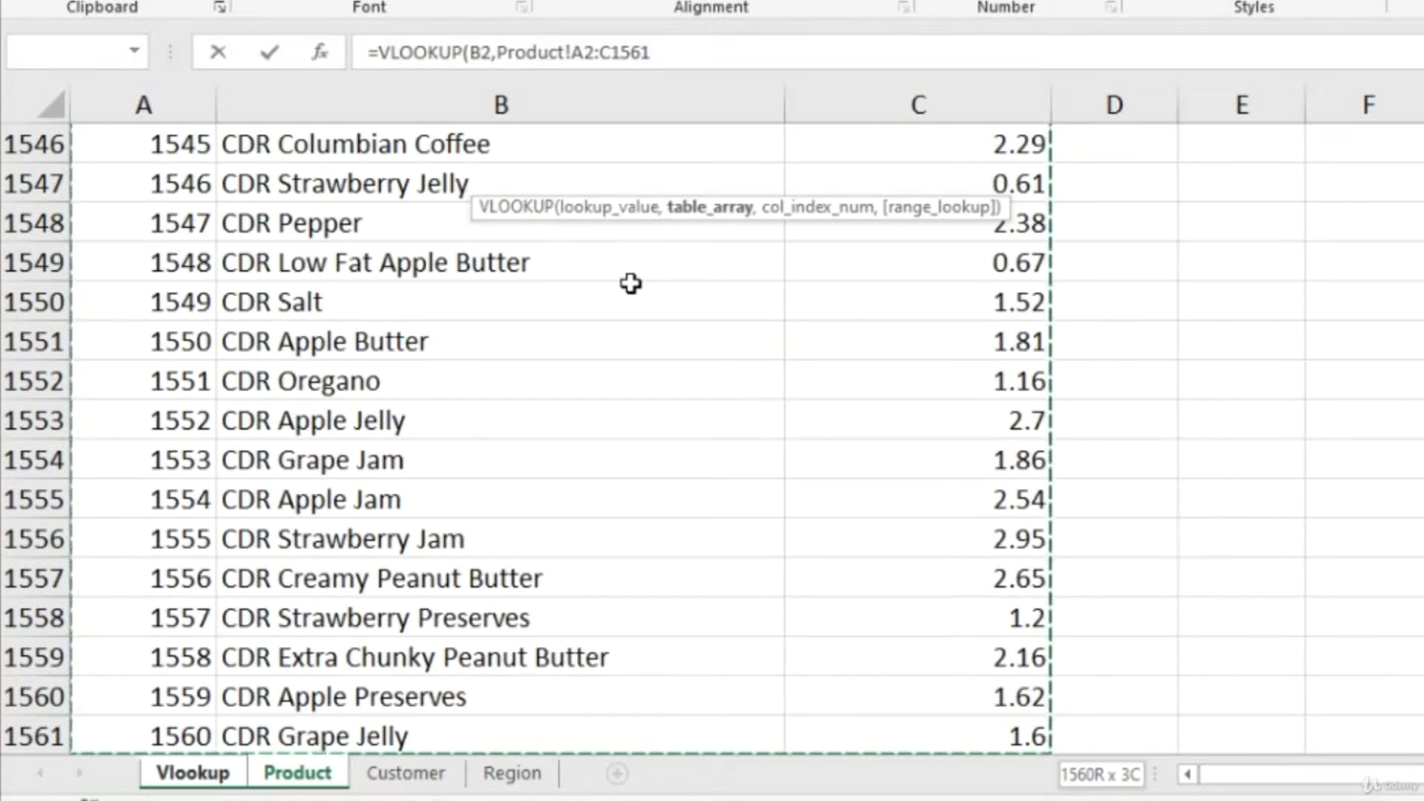
pyautogui.write(',')
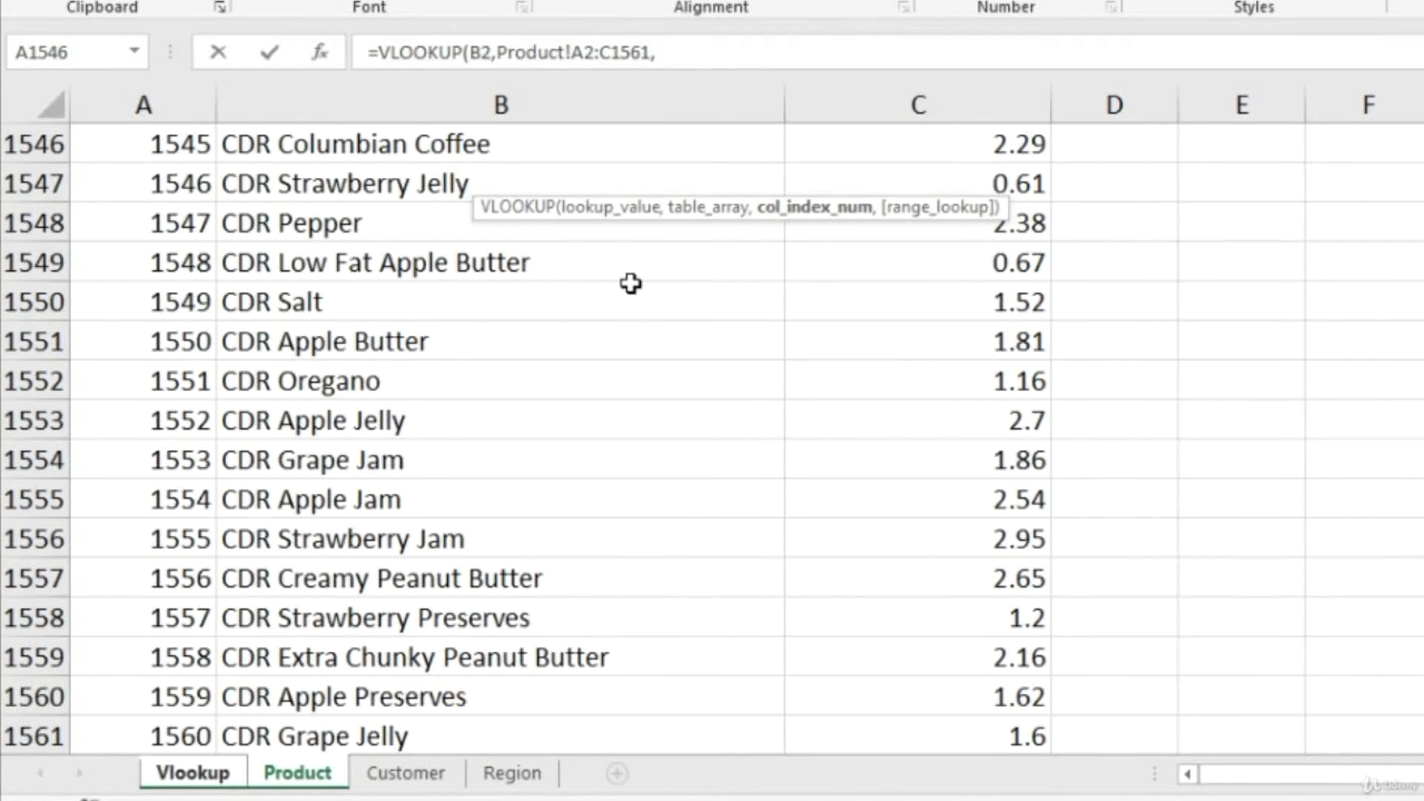
# - Complete the VLOOKUP formula with column index 2 and FALSE for an exact match
pyautogui.write('2,fal')
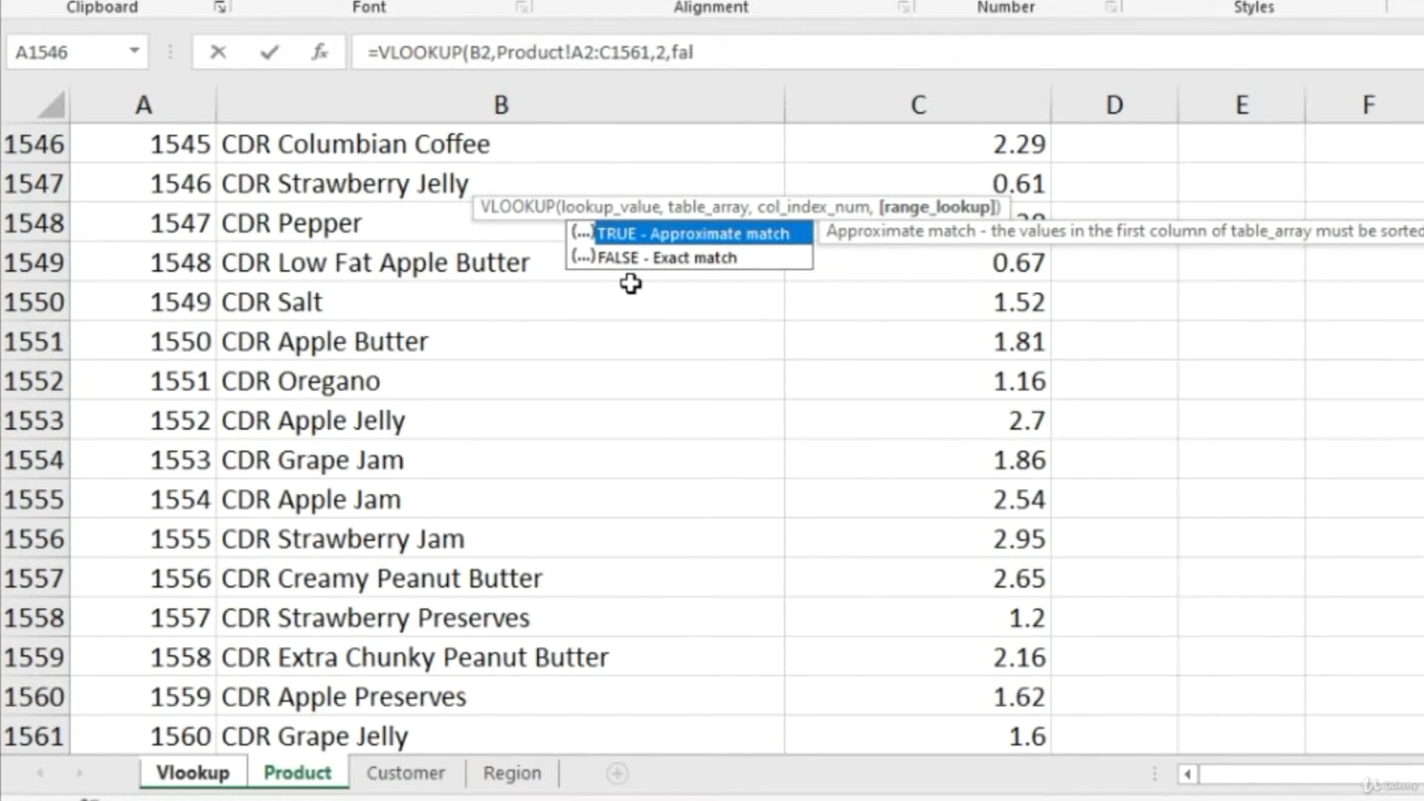
pyautogui.write('se')
pyautogui.press('Return')
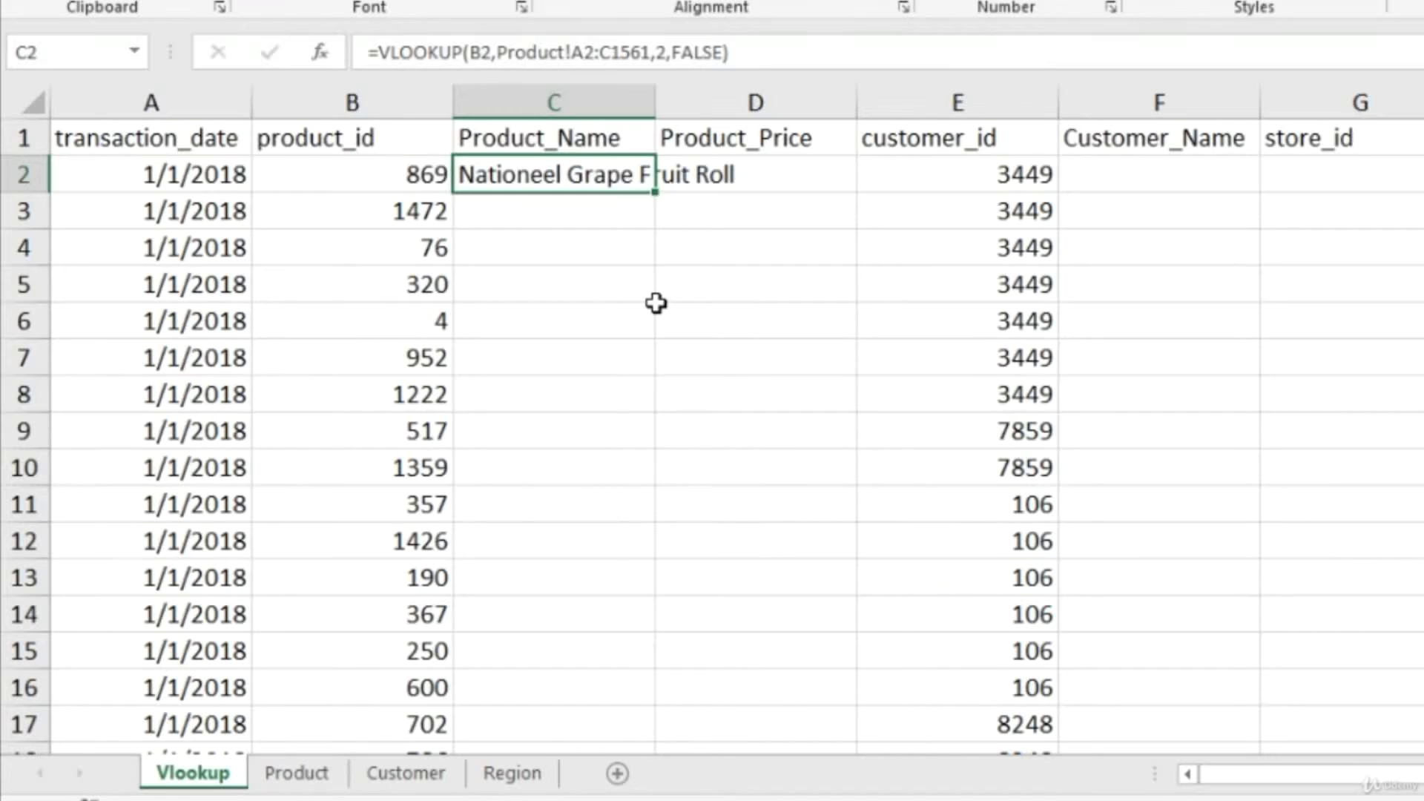
# - Search the Product sheet for product ID 869 to check the name returned by the lookup
pyautogui.press('Left')
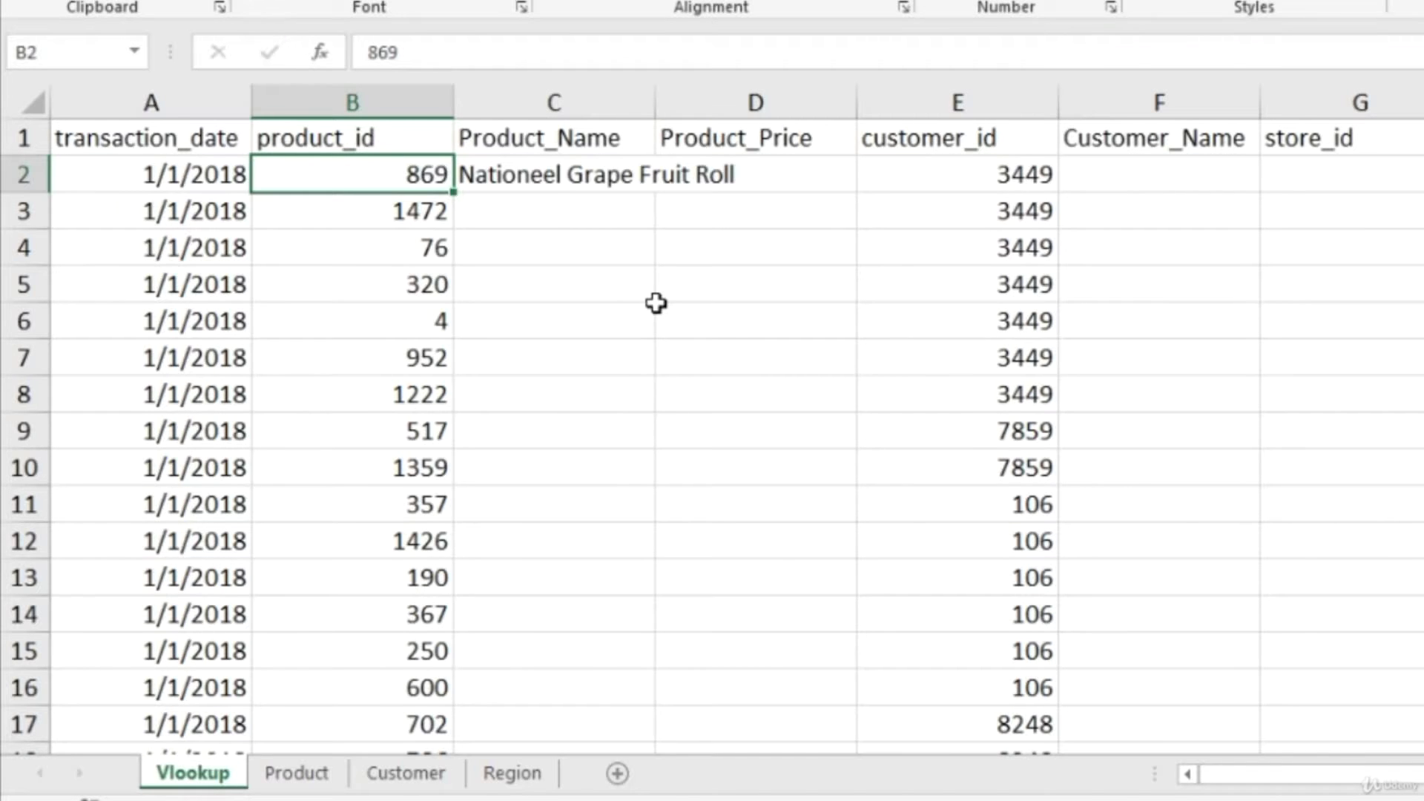
pyautogui.hotkey('ctrl', 'pagedown')
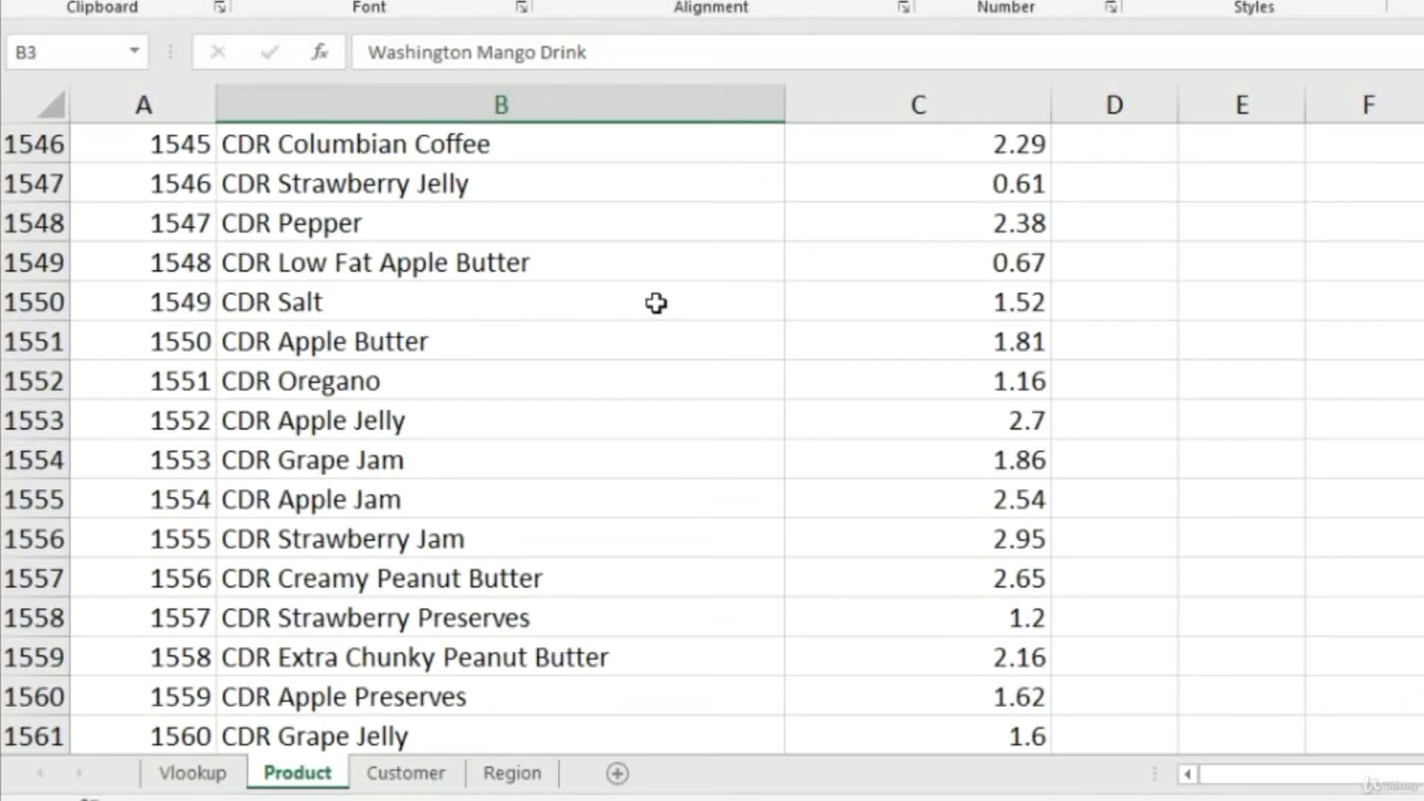
pyautogui.press('Up')
pyautogui.press('Up')
pyautogui.hotkey('ctrl', 'f')
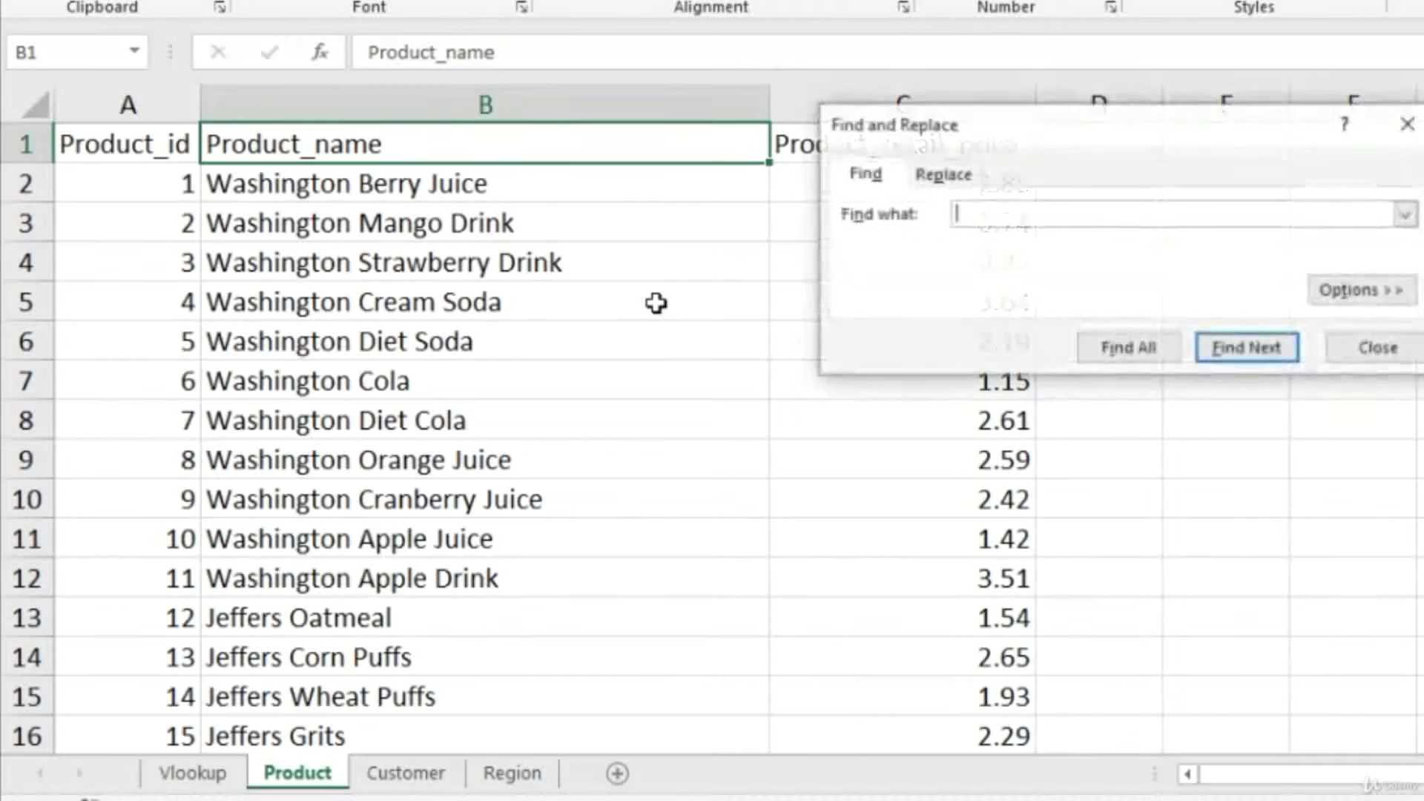
pyautogui.write('869')
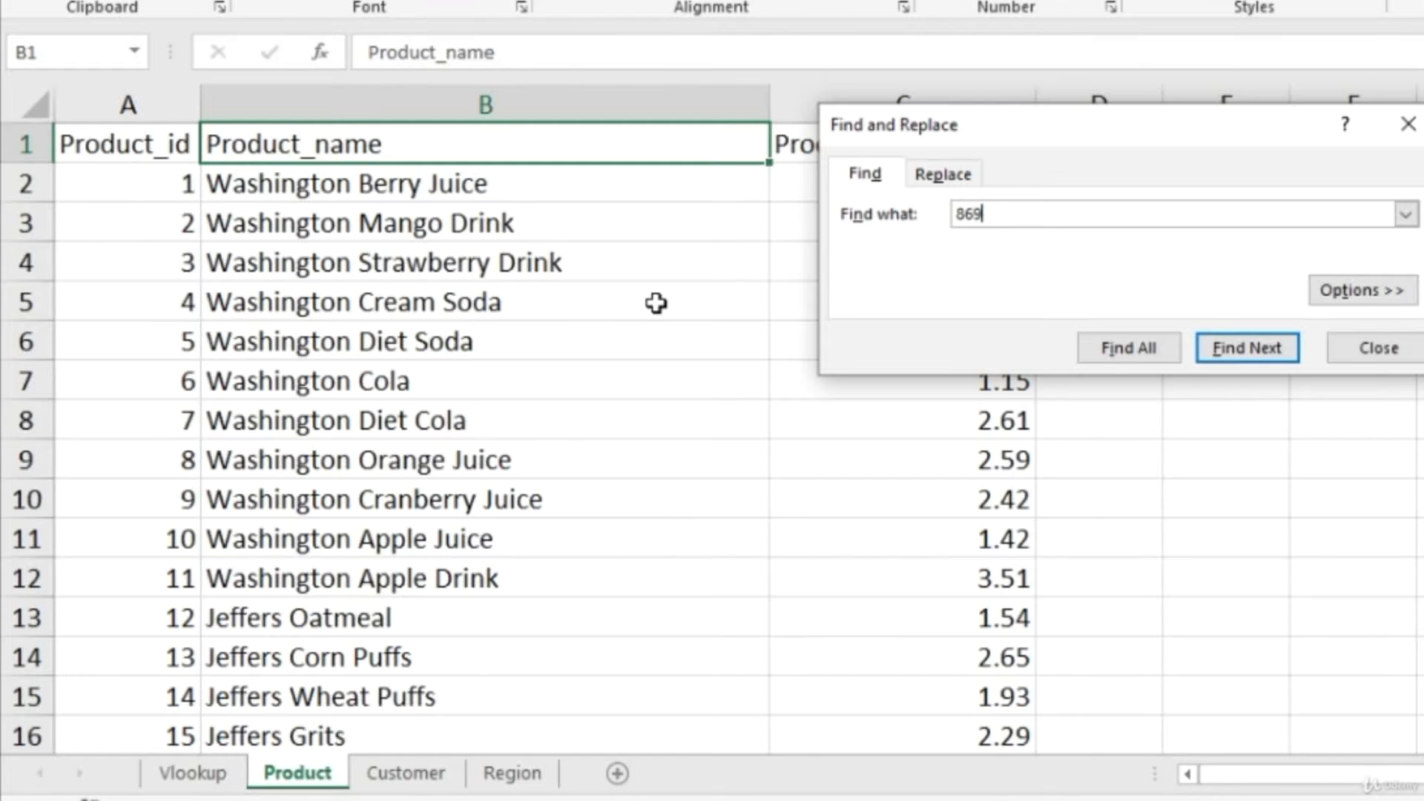
pyautogui.press('Return')
pyautogui.press('Escape')
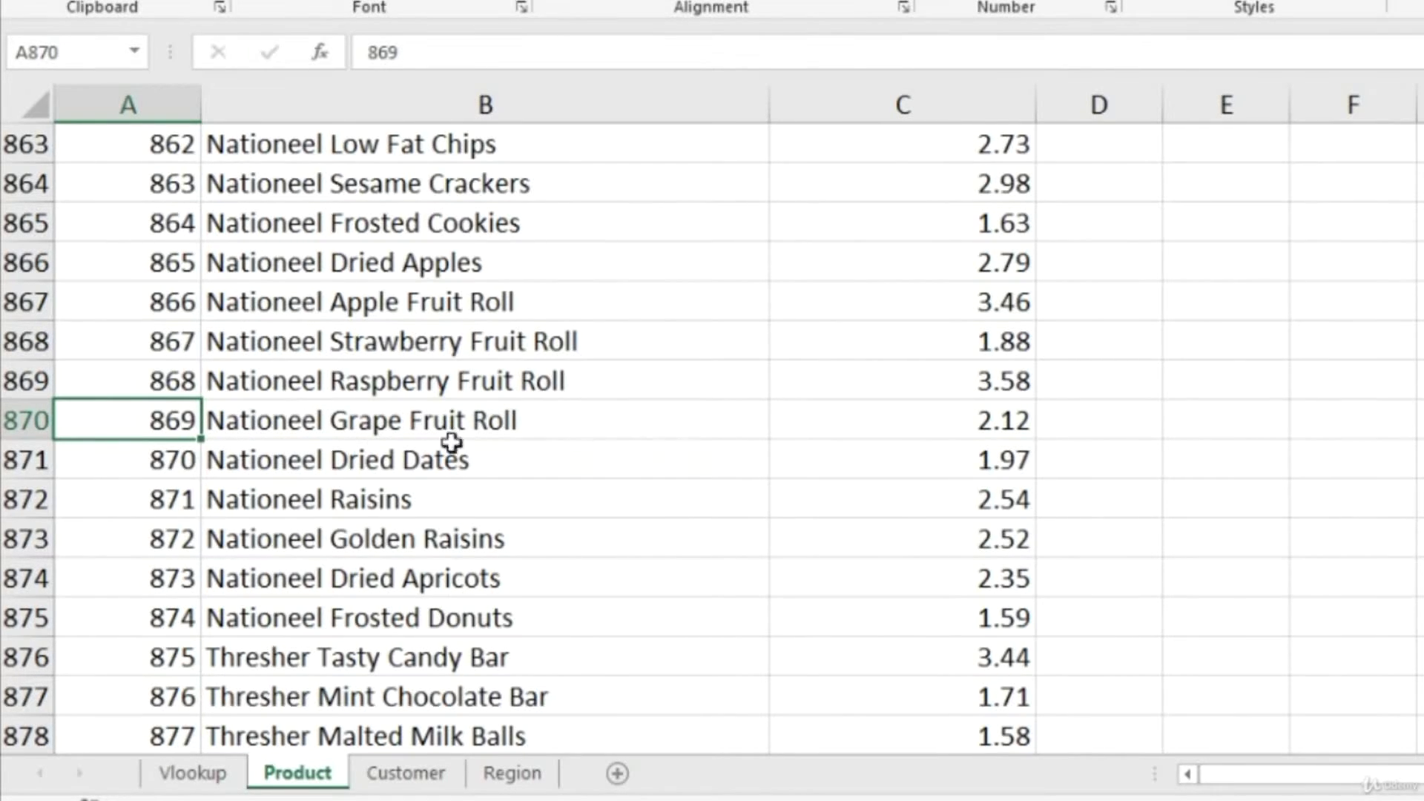
# - Clear the VLOOKUP formula from cell C2 on the Vlookup sheet
pyautogui.click(224, 779)
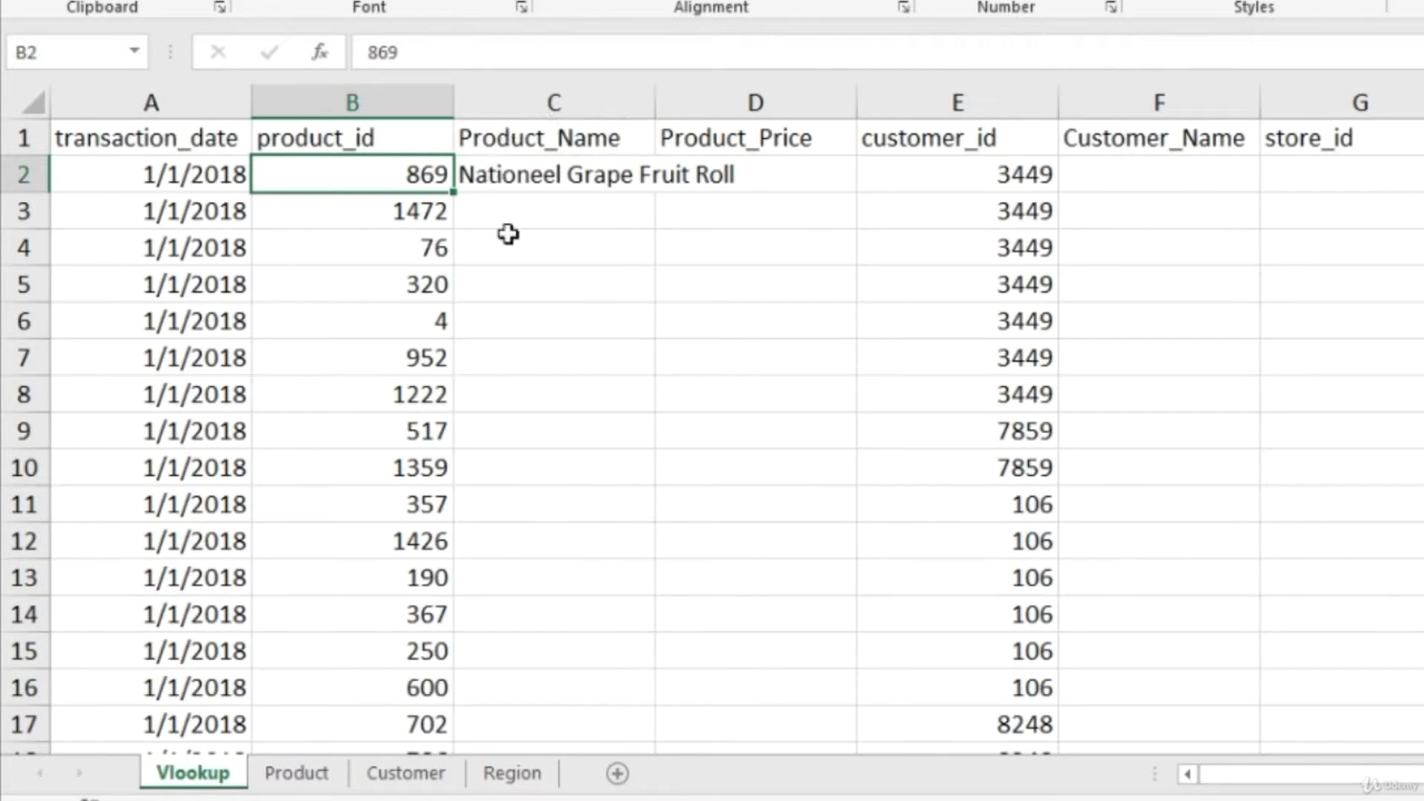
pyautogui.click(597, 176)
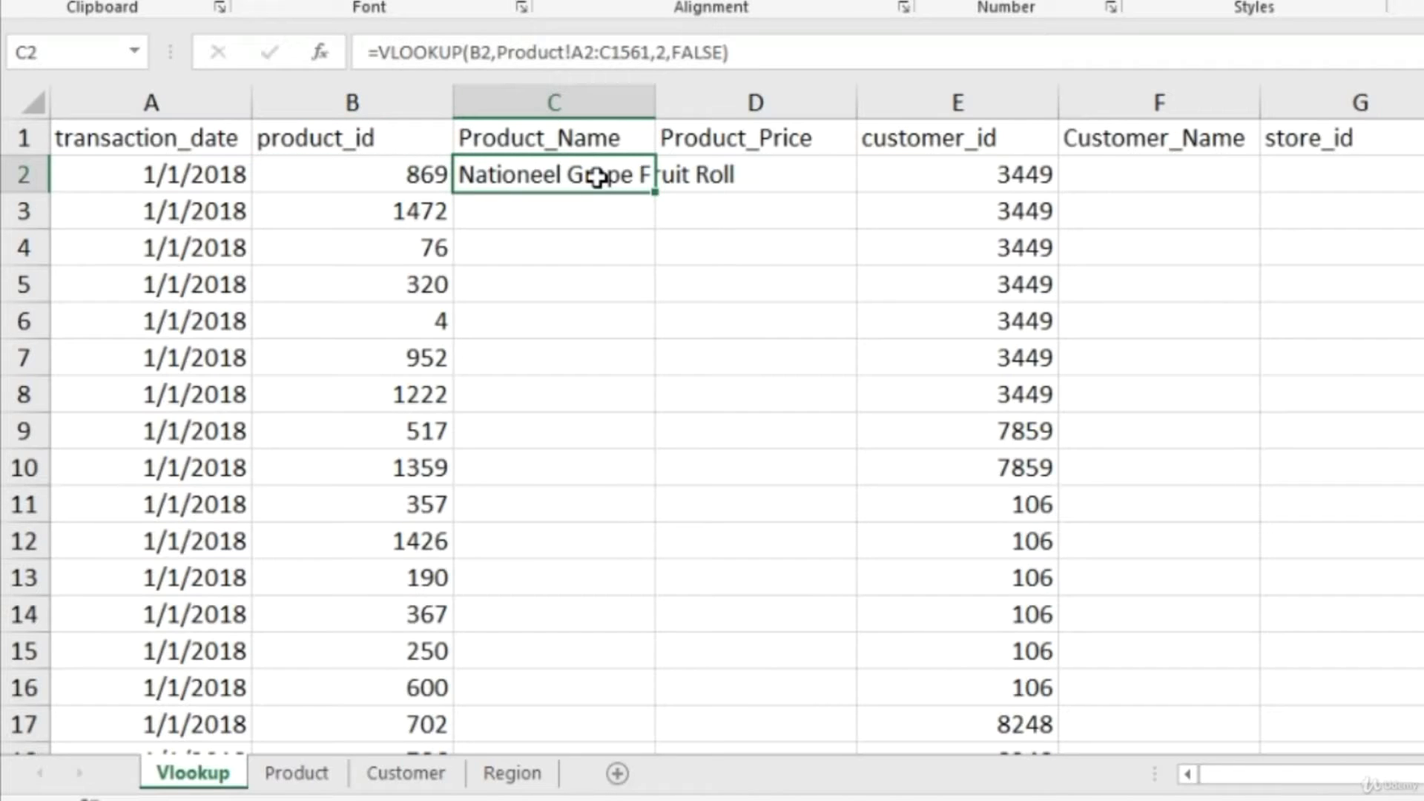
pyautogui.press('Delete')
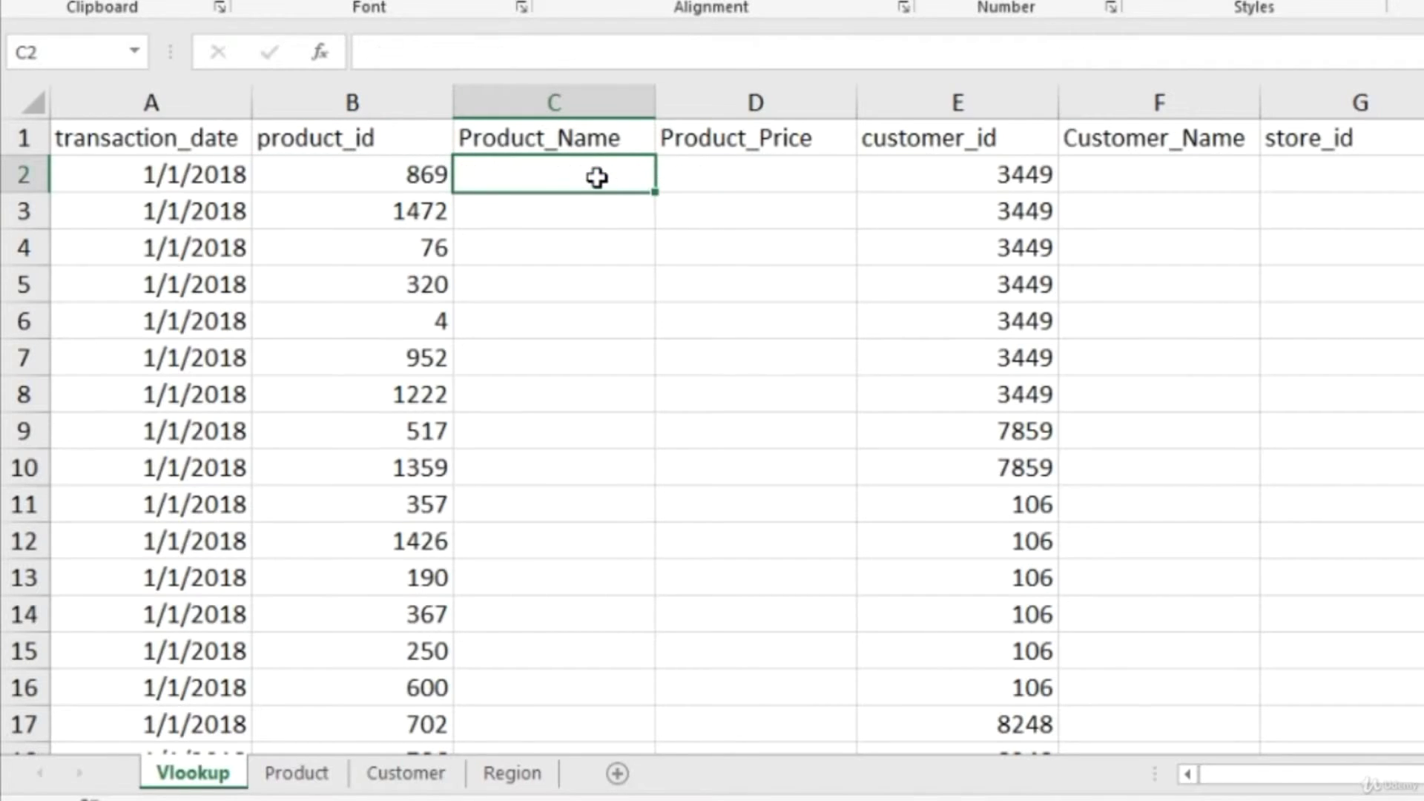
# - Start a VLOOKUP formula in cell C2 with the product ID in B2 as the lookup value
pyautogui.write('=')
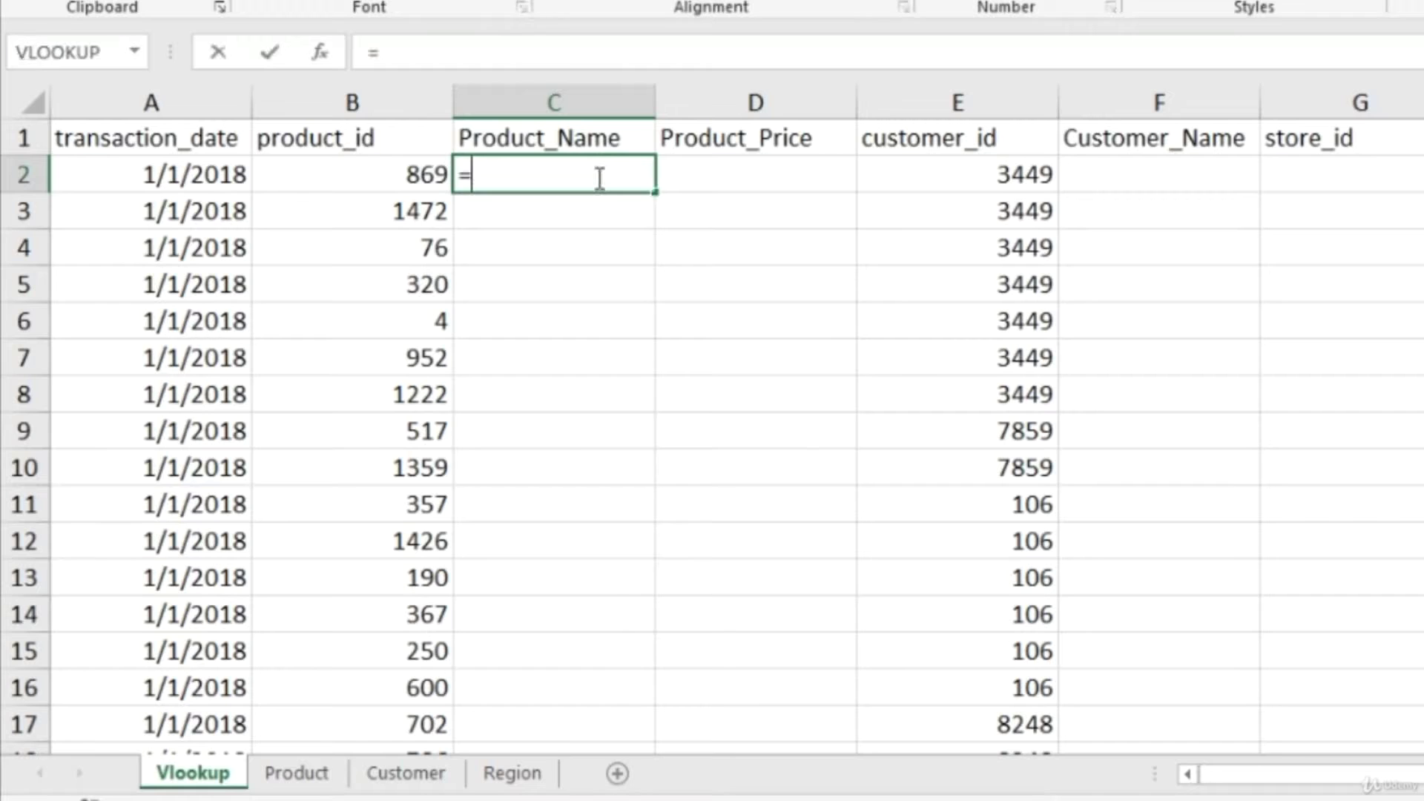
pyautogui.write('vloo')
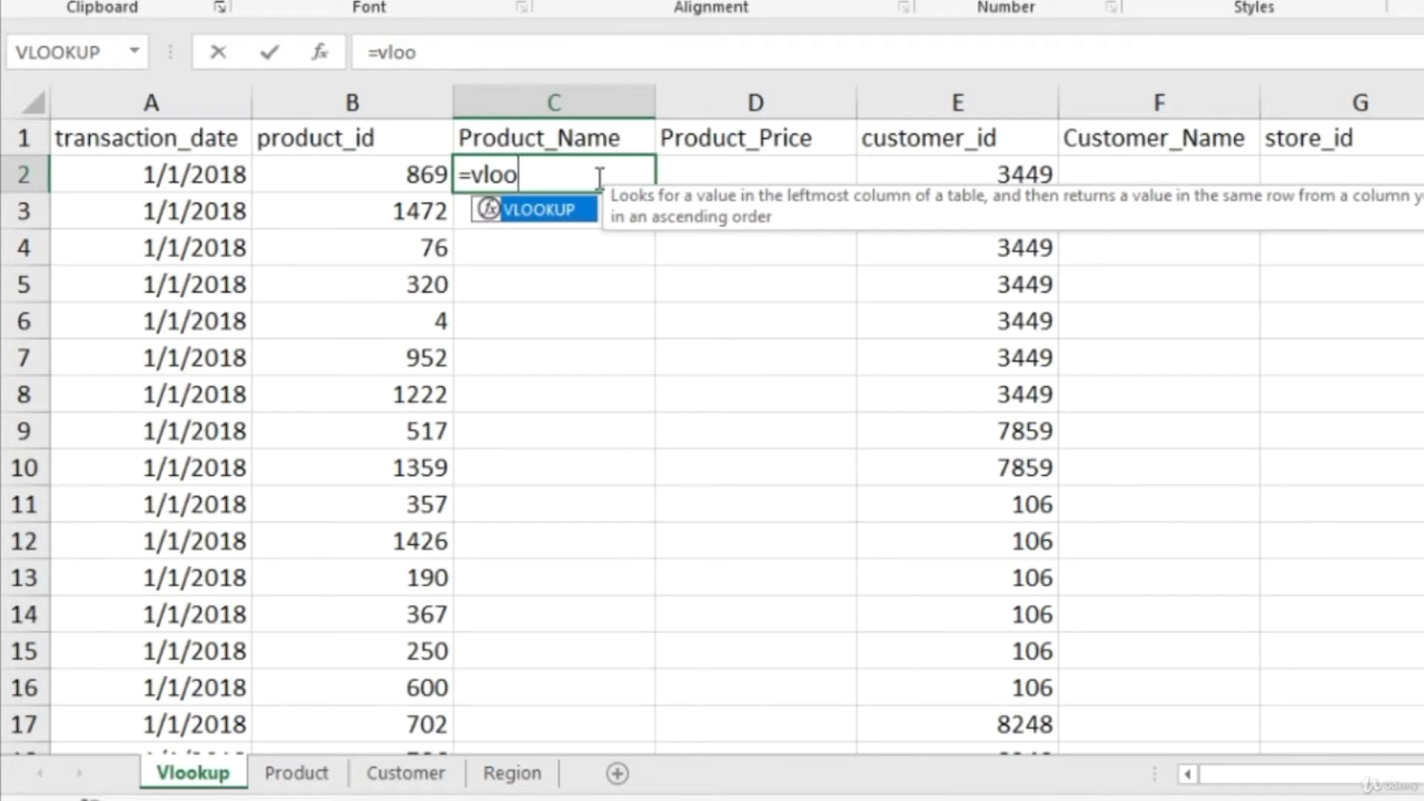
pyautogui.press('Tab')
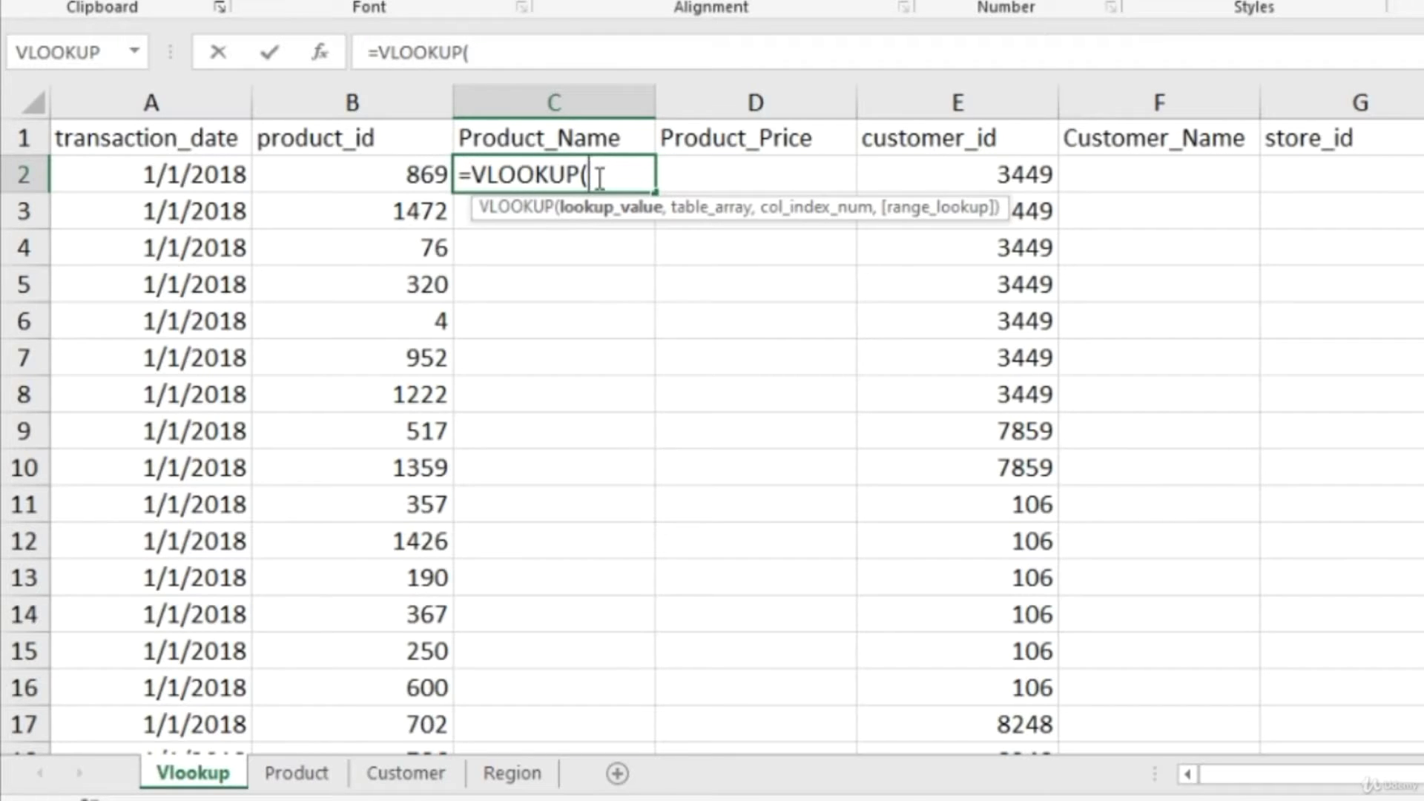
pyautogui.press('Left')
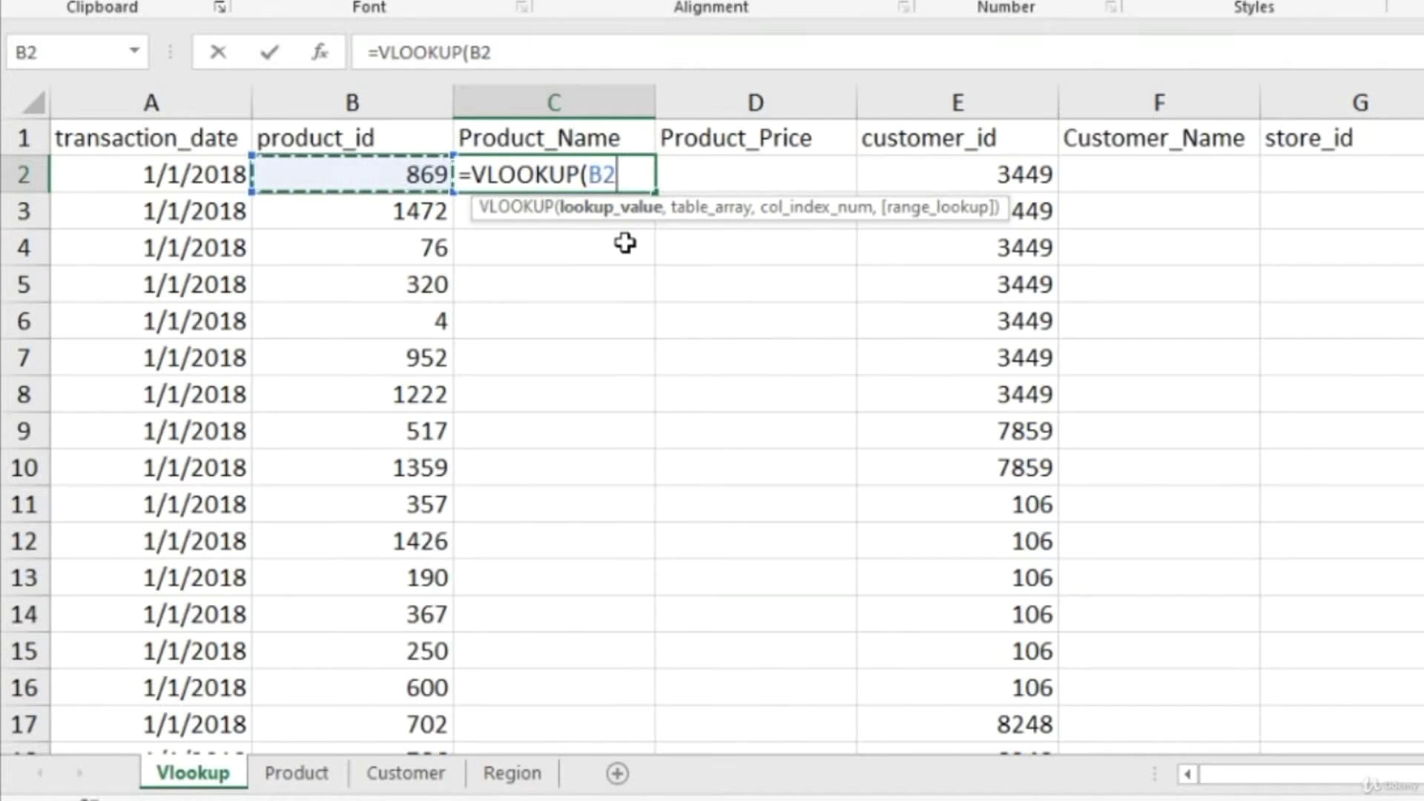
pyautogui.write(',')
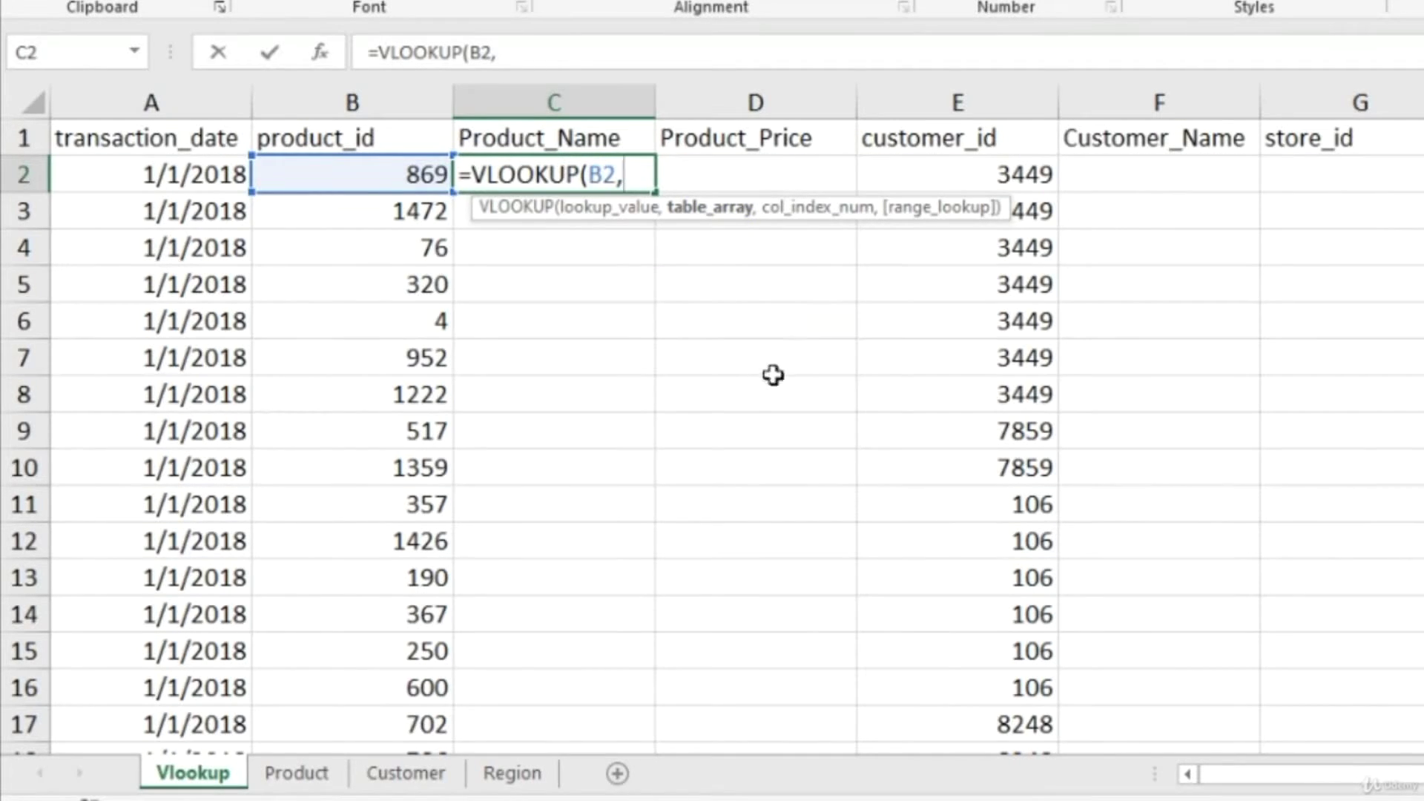
# - Set the formula's table array to A2:C1561 on the Product sheet, excluding the header row
pyautogui.click(296, 772)
pyautogui.click(161, 153)
pyautogui.hotkey('ctrl', 'Up')
pyautogui.press('Down')
pyautogui.hotkey('shift', 'Right')
pyautogui.hotkey('shift', 'Right')
pyautogui.hotkey('ctrl', 'shift', 'Down')
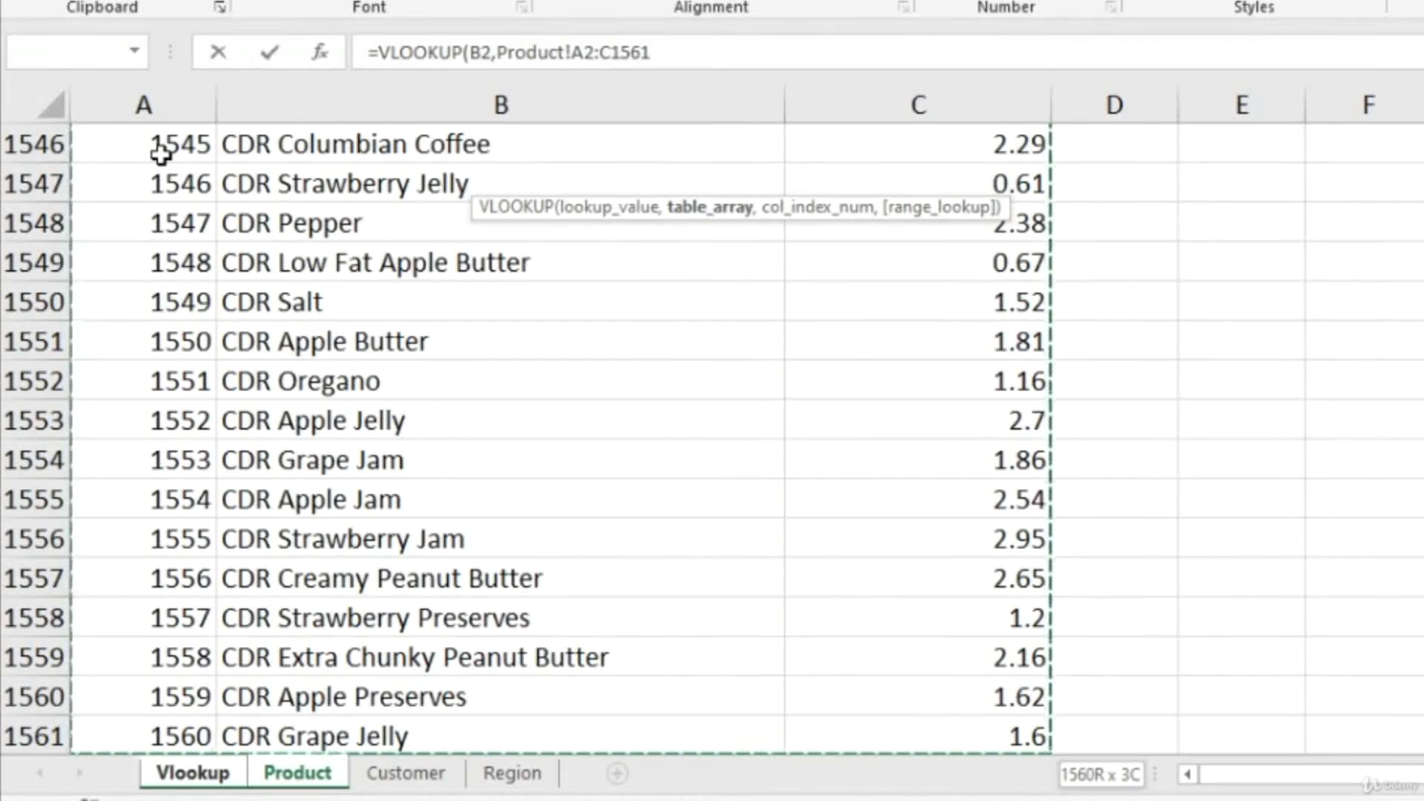
# - Complete the C2 formula with column index 2 and FALSE for an exact match
pyautogui.write(',2,fals')
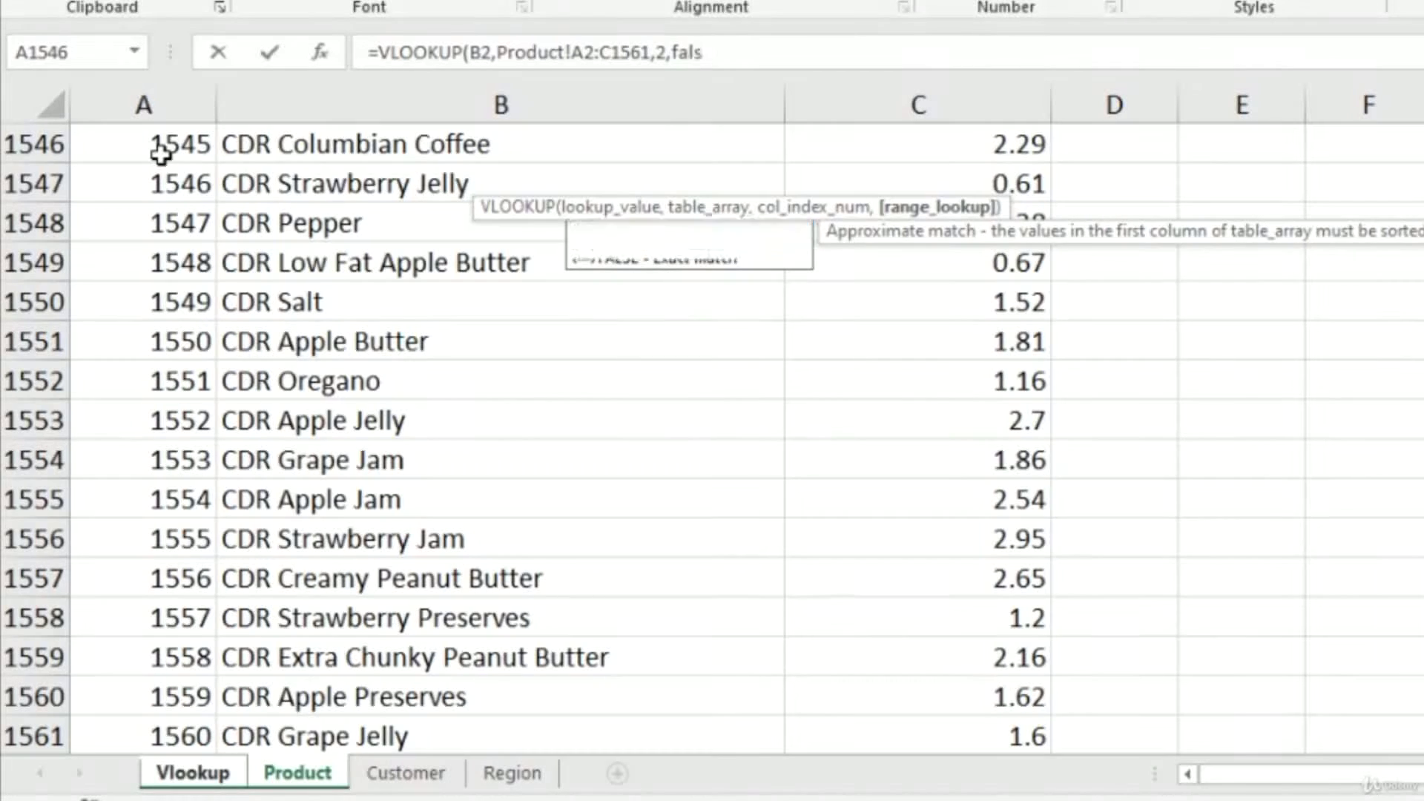
pyautogui.write('e')
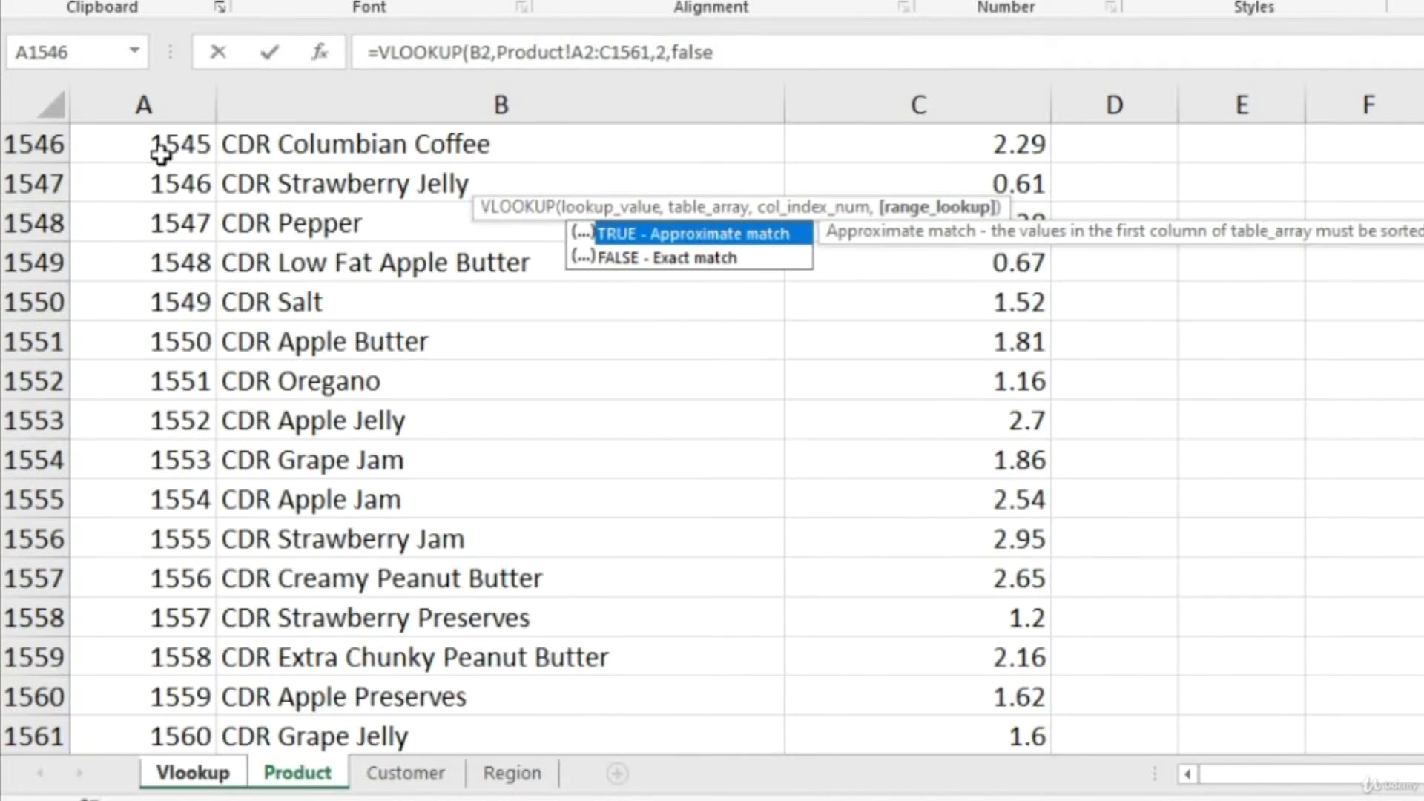
pyautogui.write(')')
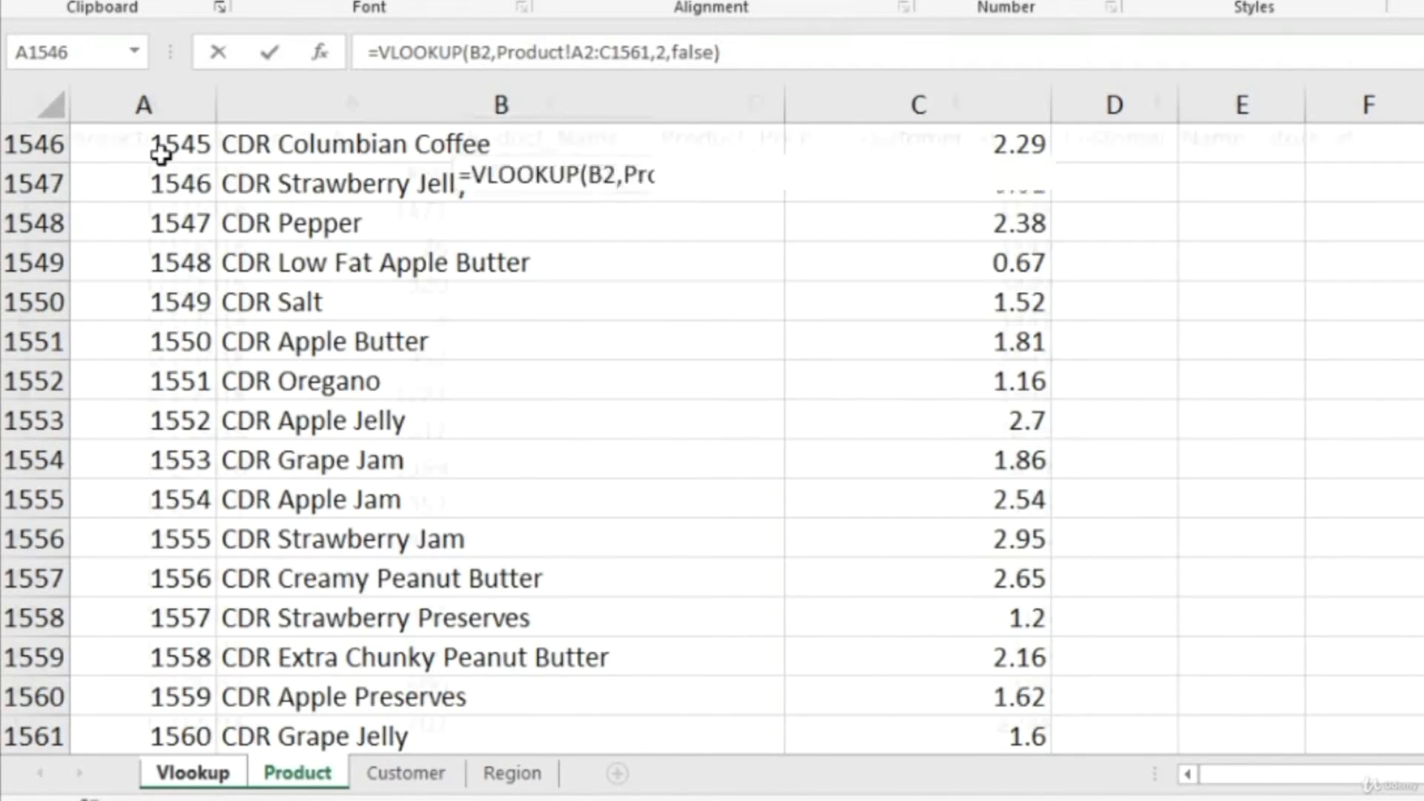
pyautogui.press('Return')
pyautogui.press('Up')
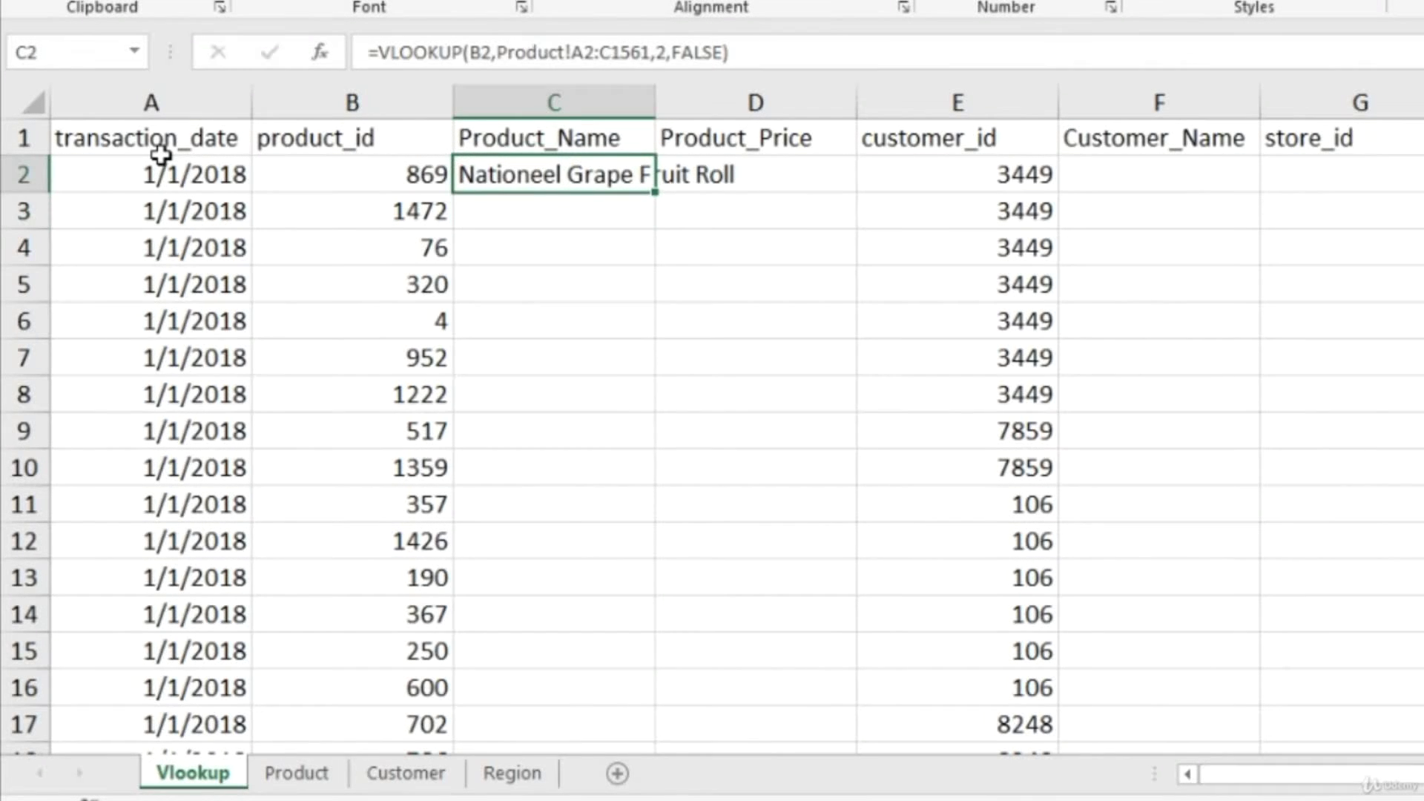
pyautogui.press('Right')
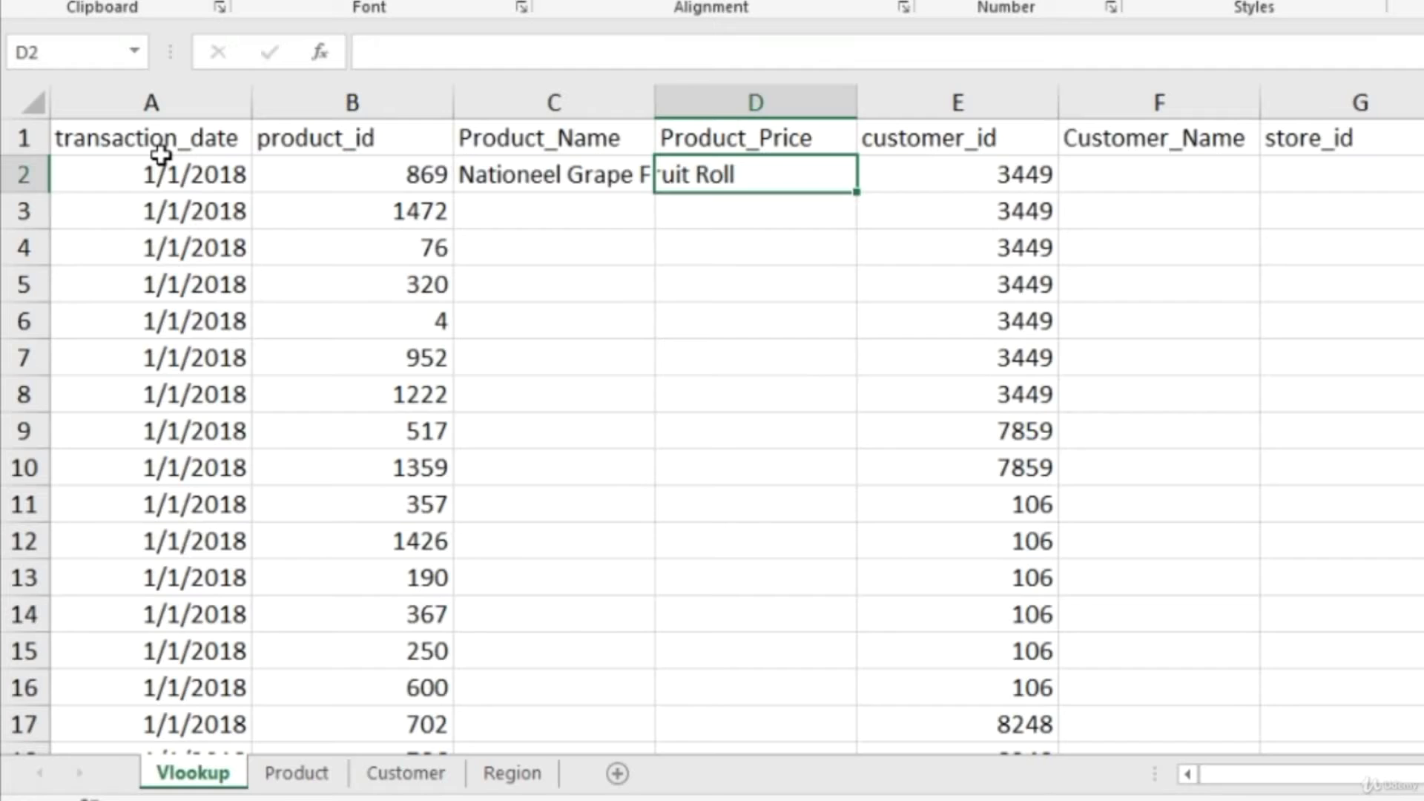
pyautogui.press('Left')
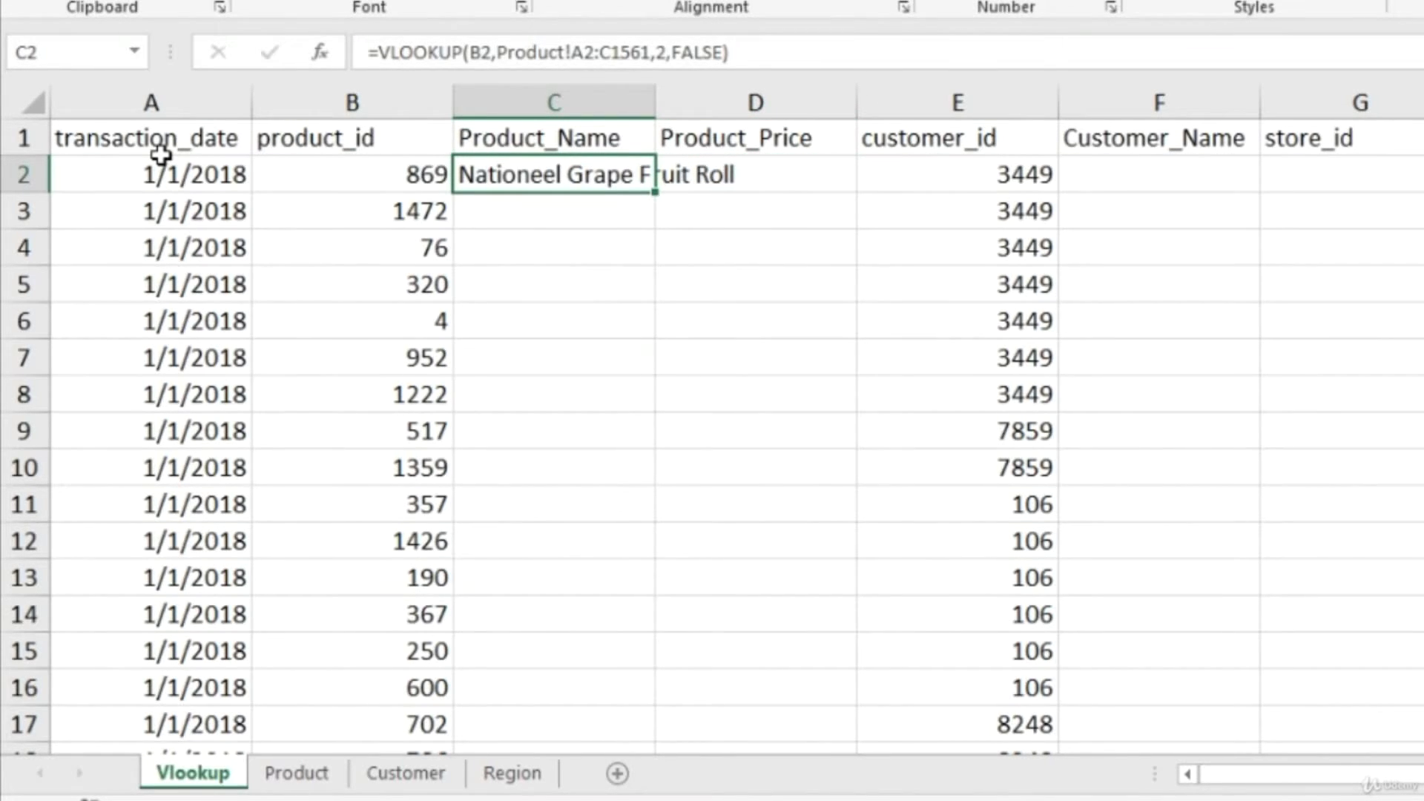
pyautogui.press('Down')
pyautogui.press('Up')
pyautogui.press('Left')
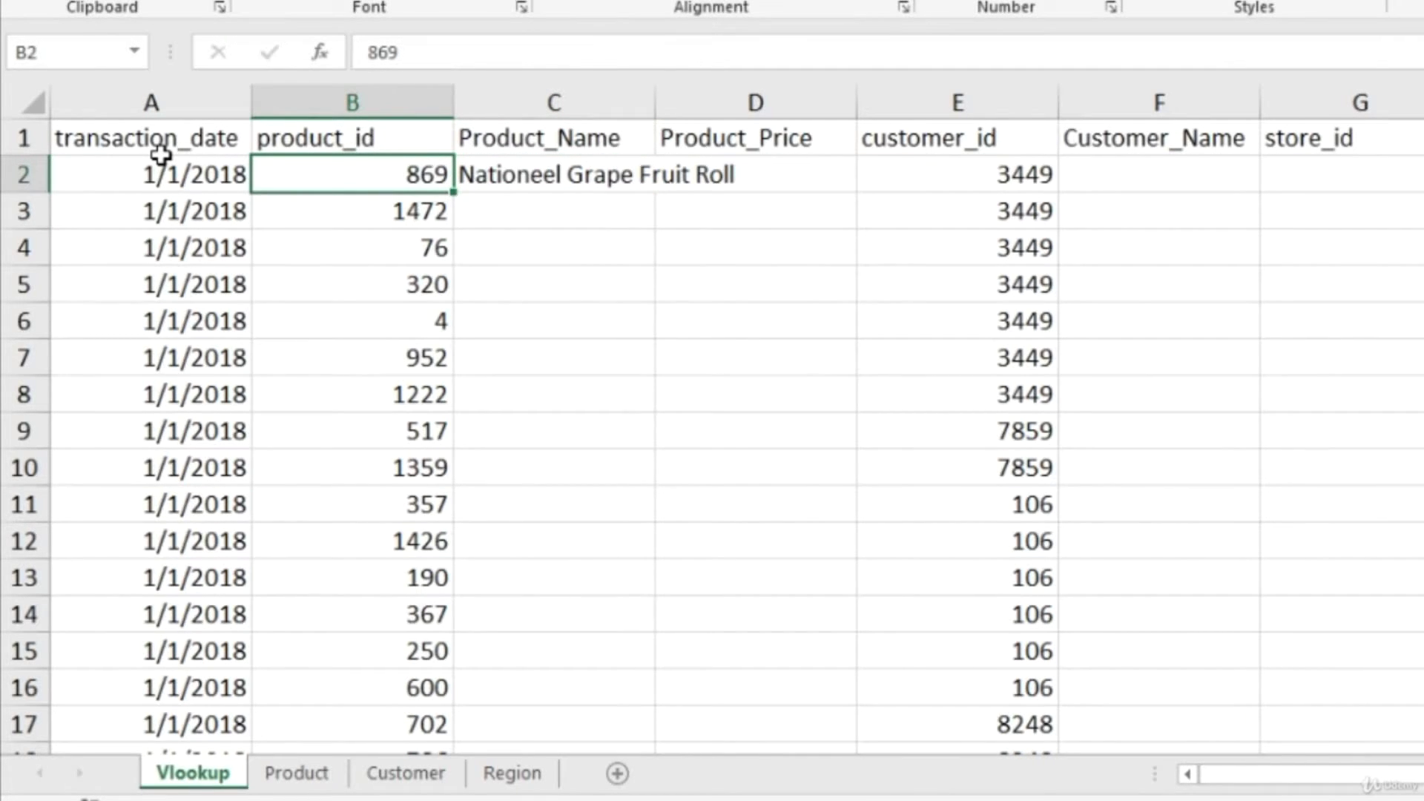
pyautogui.press('Right')
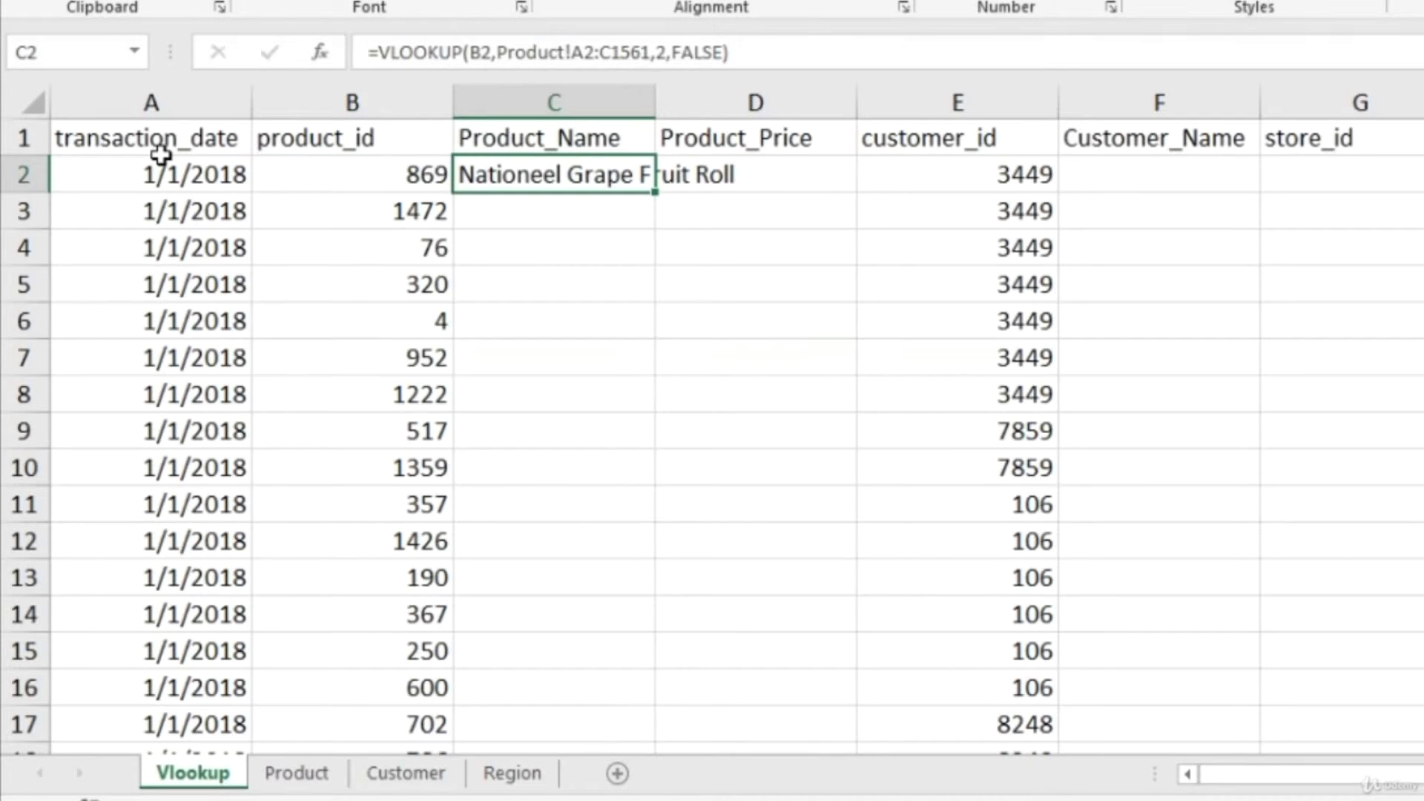
# - Review the table array and lookup value in C2's VLOOKUP formula, and examine the first rows of the table on the Product sheet
pyautogui.press('F2')
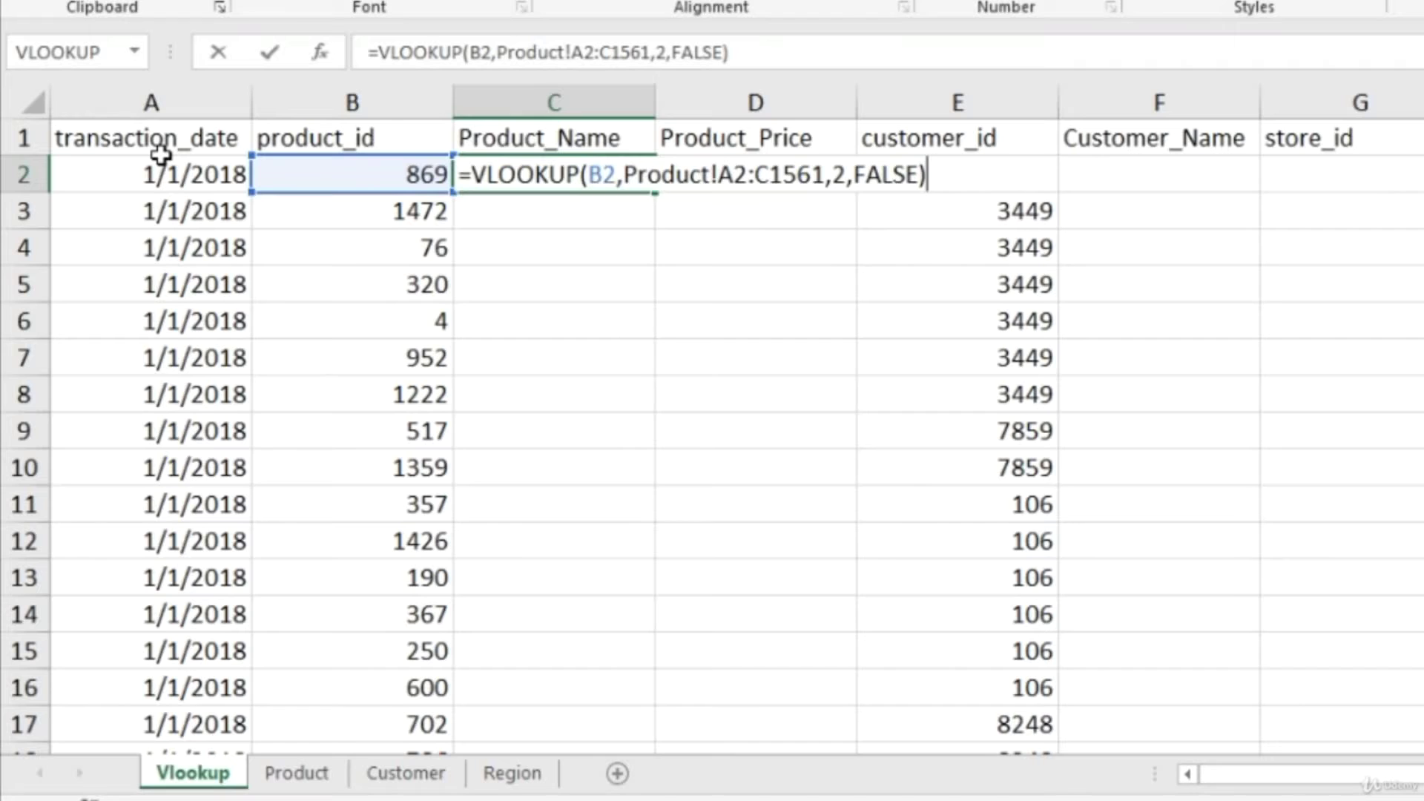
pyautogui.press('Left')
pyautogui.press('Left')
pyautogui.press('Left')
pyautogui.press('Left')
pyautogui.press('Left')
pyautogui.press('Left')
pyautogui.press('Left')
pyautogui.press('Left')
pyautogui.press('Left')
pyautogui.press('Left')
pyautogui.press('Left')
pyautogui.press('Left')
pyautogui.press('Left')
pyautogui.press('Left')
pyautogui.press('Left')
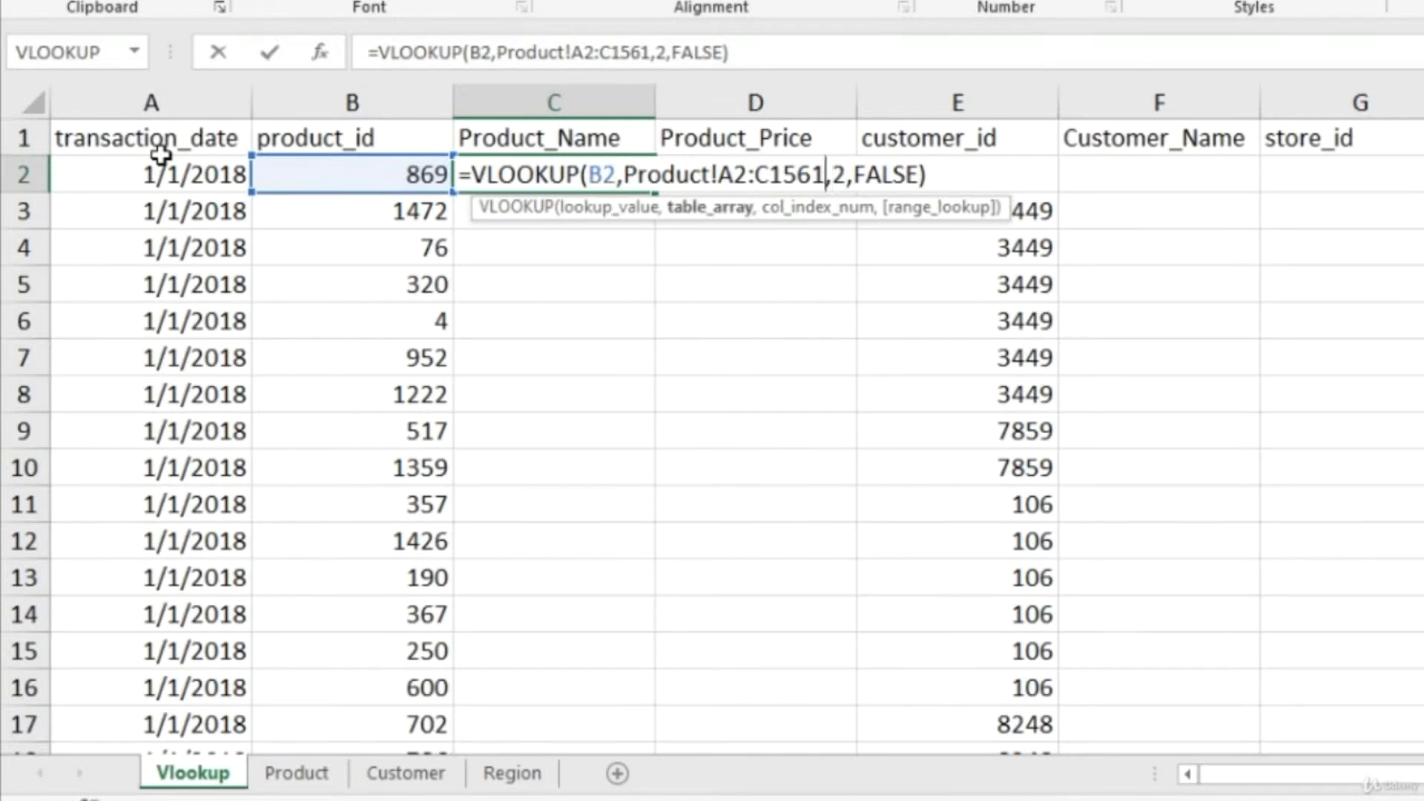
pyautogui.press('Left')
pyautogui.press('Left')
pyautogui.press('Left')
pyautogui.press('Left')
pyautogui.press('Left')
pyautogui.press('Left')
pyautogui.press('Left')
pyautogui.press('Left')
pyautogui.press('Left')
pyautogui.press('Left')
pyautogui.press('Left')
pyautogui.press('Left')
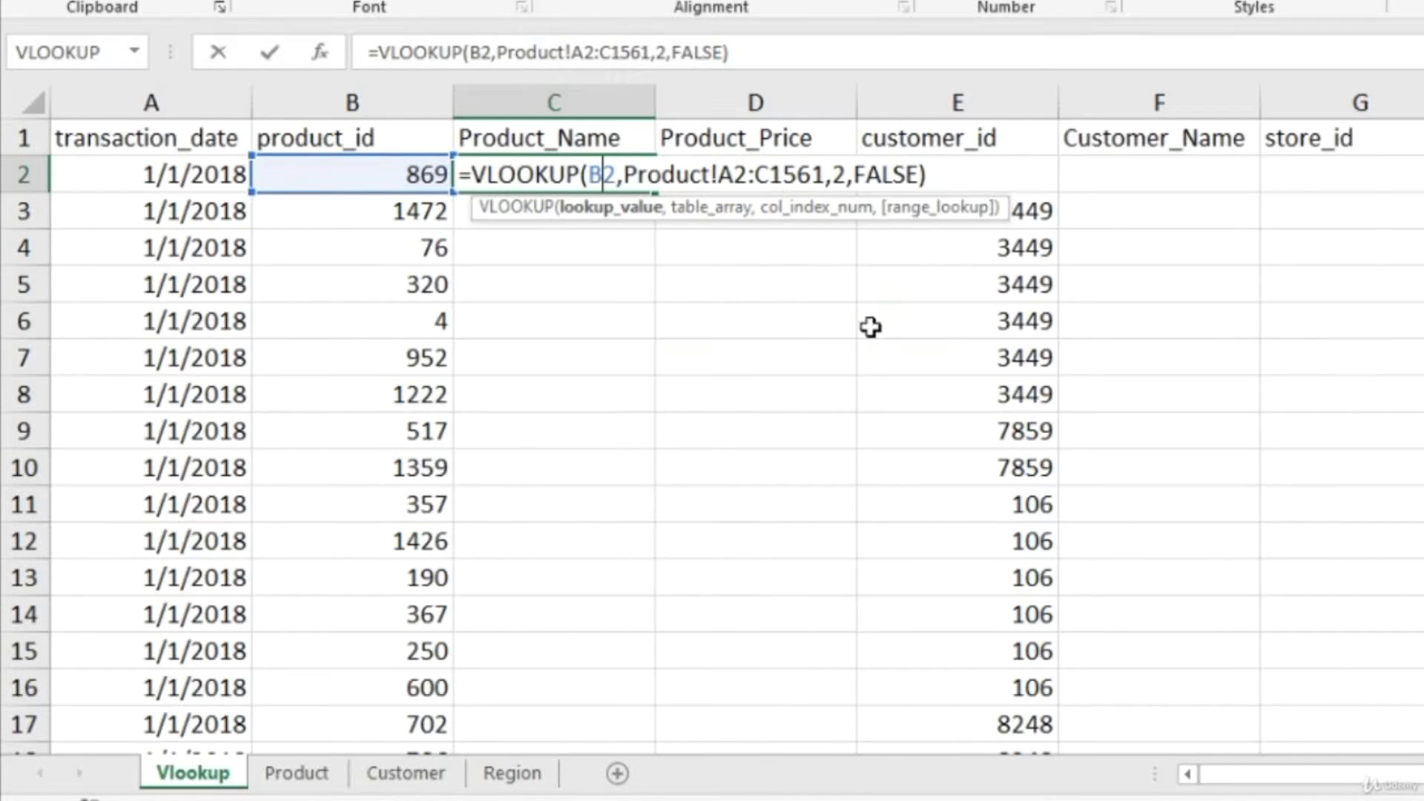
pyautogui.press('Return')
pyautogui.click(327, 771)
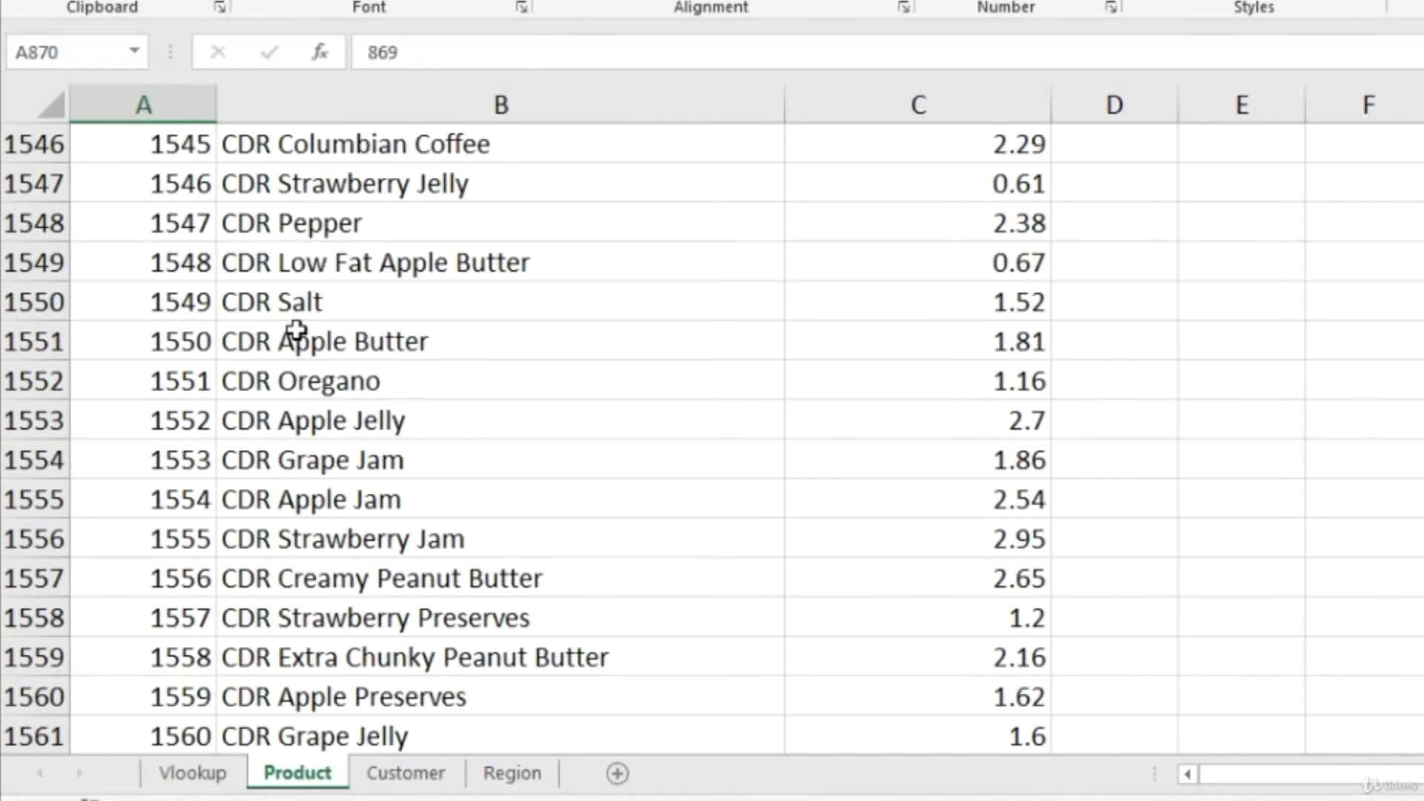
pyautogui.hotkey('ctrl', 'Home')
pyautogui.press('Down')
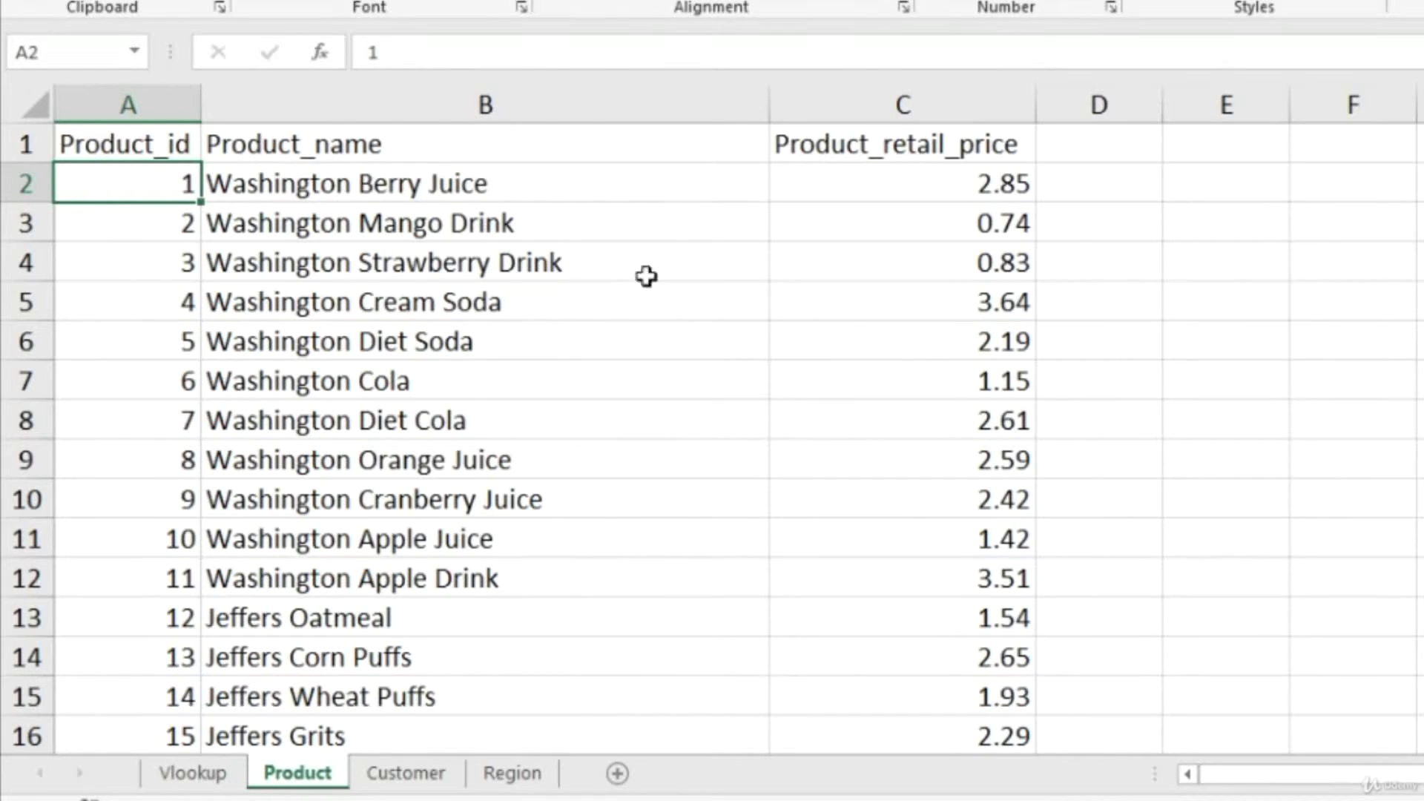
# - Make the table array in the Vlookup sheet's C2 formula absolute, as Product!$A$2:$C$1561
pyautogui.click(215, 777)
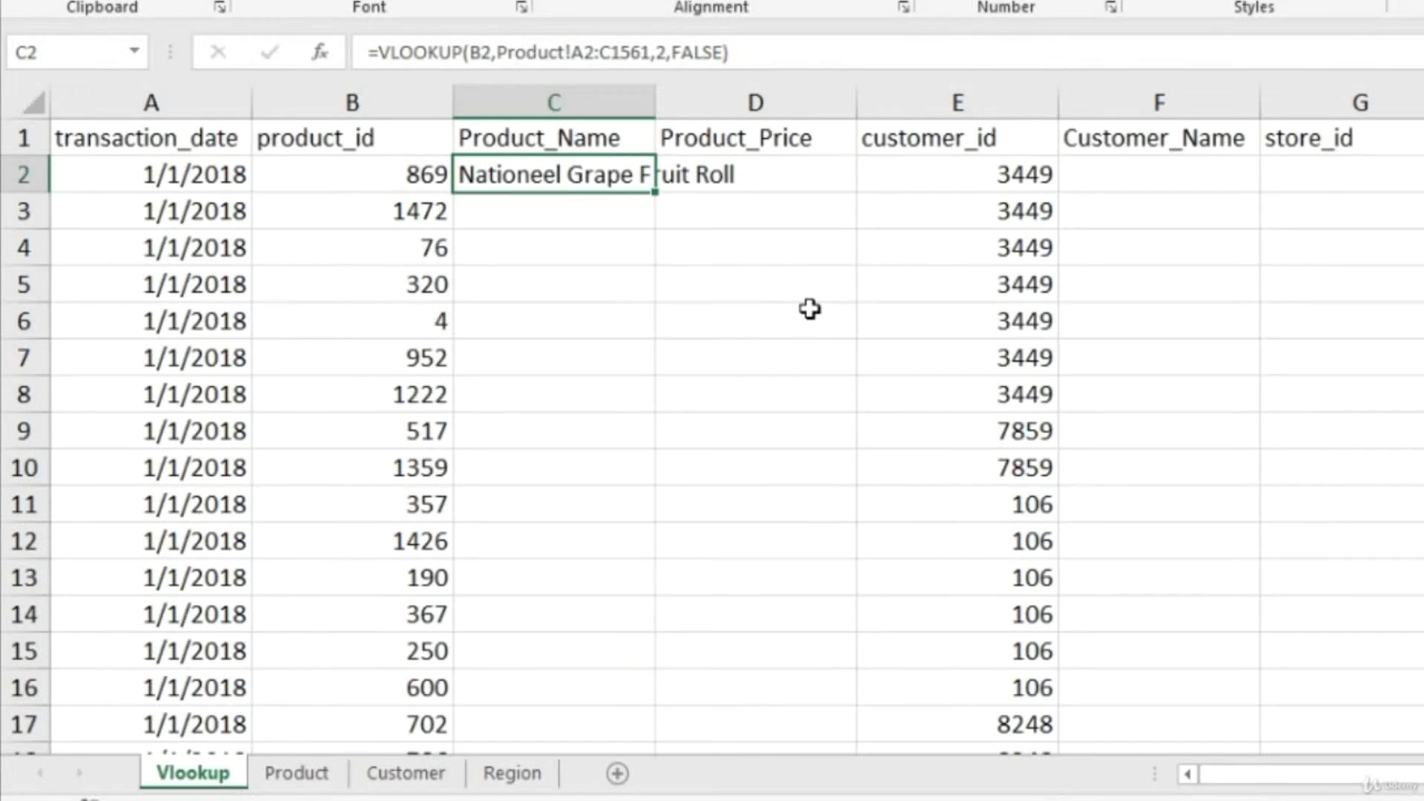
pyautogui.press('F2')
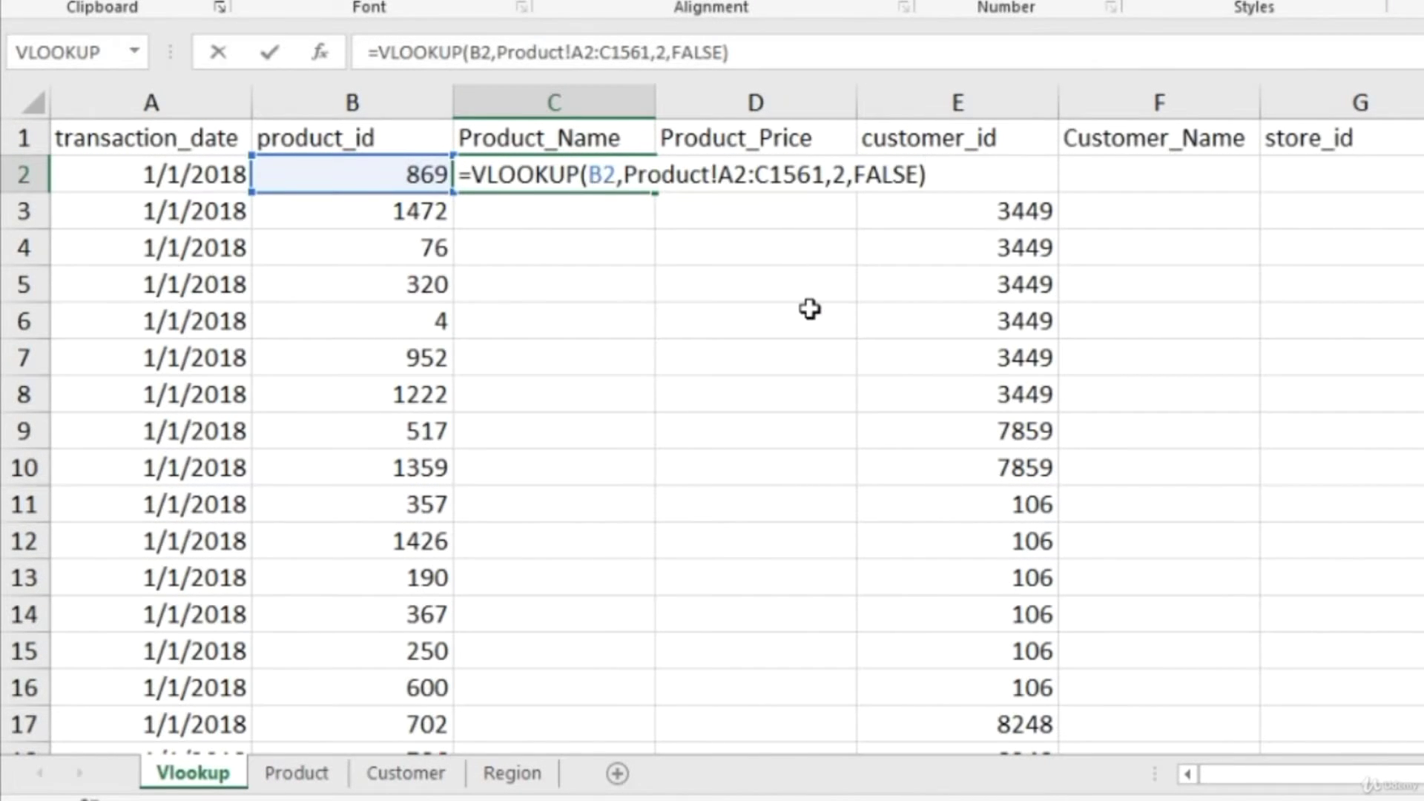
pyautogui.press('Left')
pyautogui.press('Left')
pyautogui.press('Left')
pyautogui.press('Left')
pyautogui.press('Left')
pyautogui.press('Left')
pyautogui.press('Left')
pyautogui.press('Left')
pyautogui.press('Left')
pyautogui.press('Left')
pyautogui.press('Left')
pyautogui.press('Left')
pyautogui.press('Left')
pyautogui.press('Left')
pyautogui.press('Left')
pyautogui.press('Left')
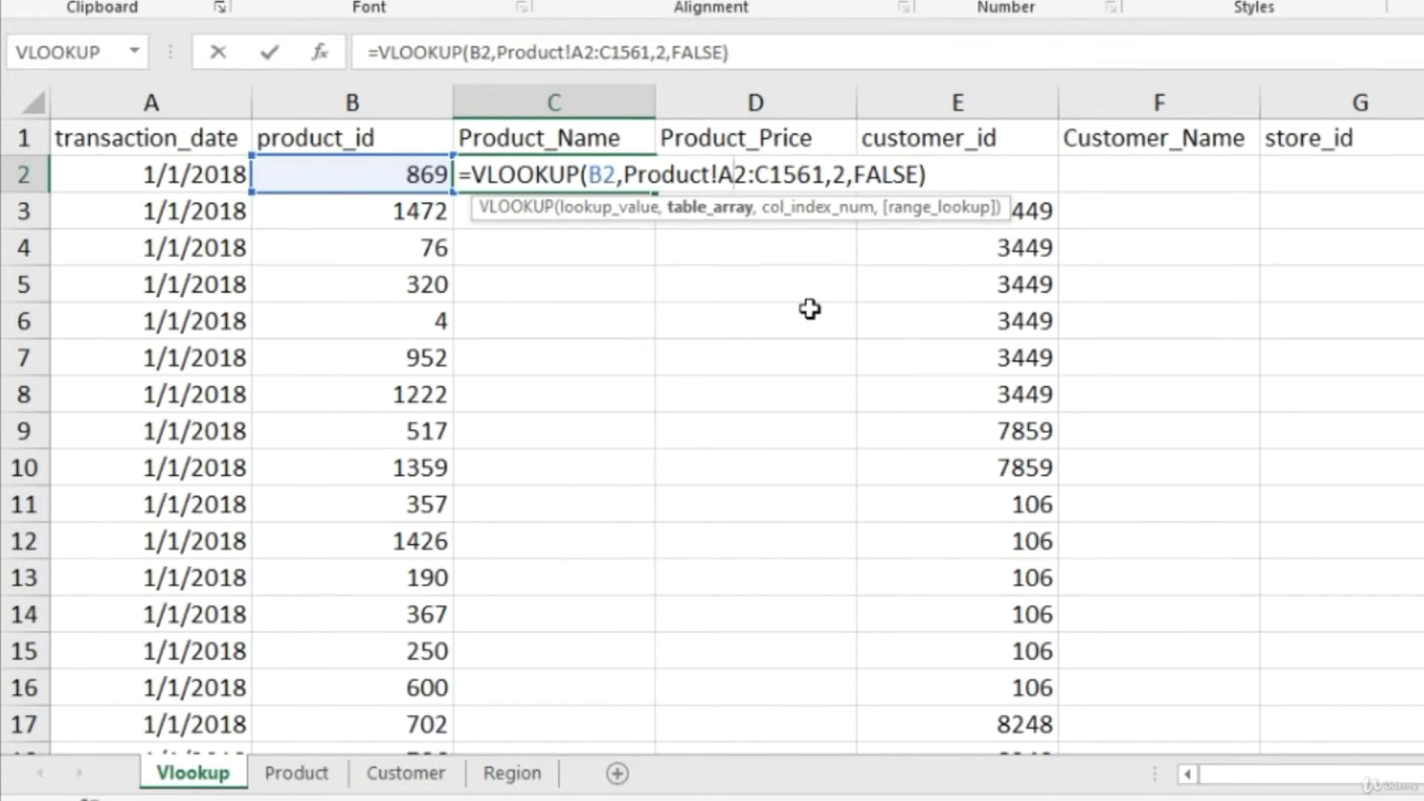
pyautogui.press('F4')
pyautogui.press('Right')
pyautogui.press('Right')
pyautogui.press('Right')
pyautogui.press('F4')
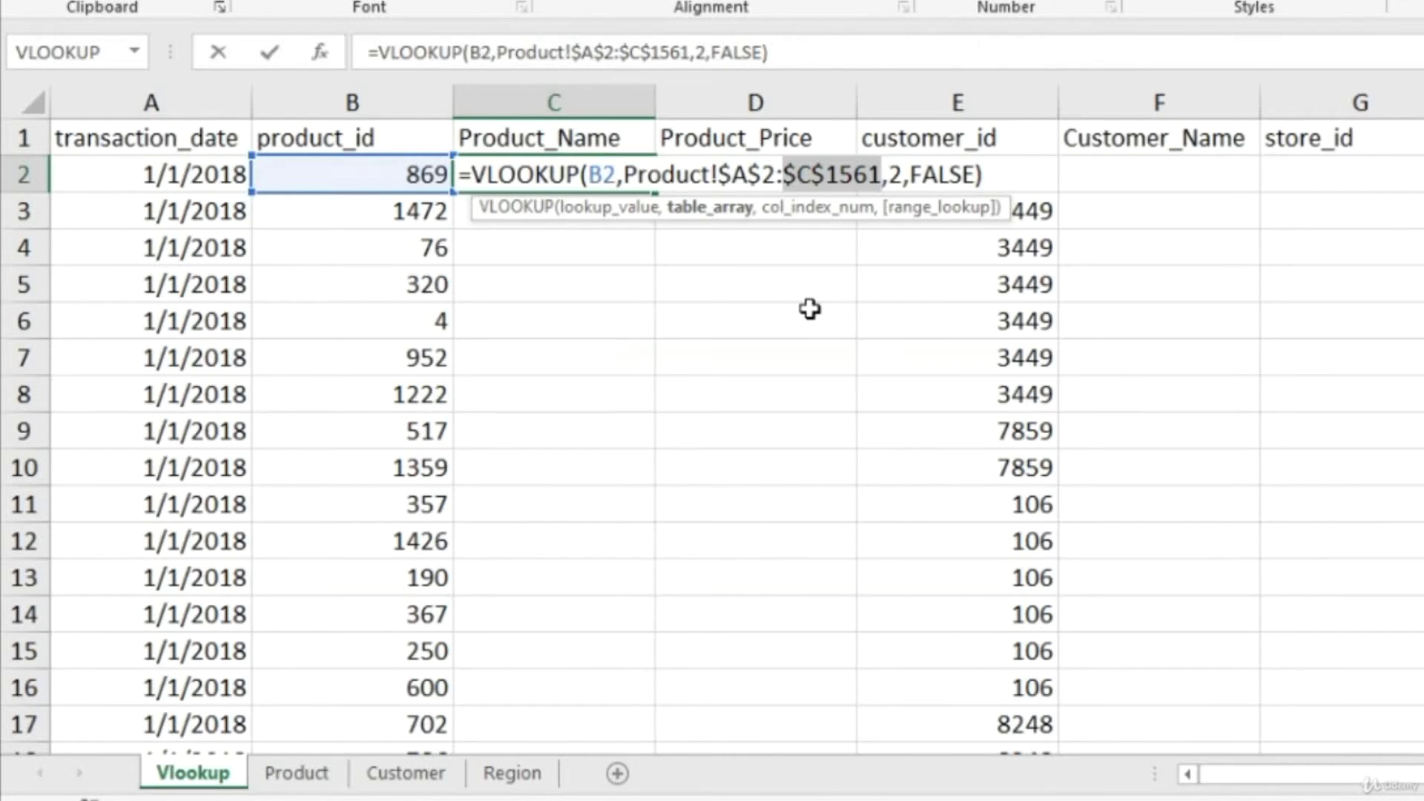
pyautogui.press('Right')
pyautogui.press('Right')
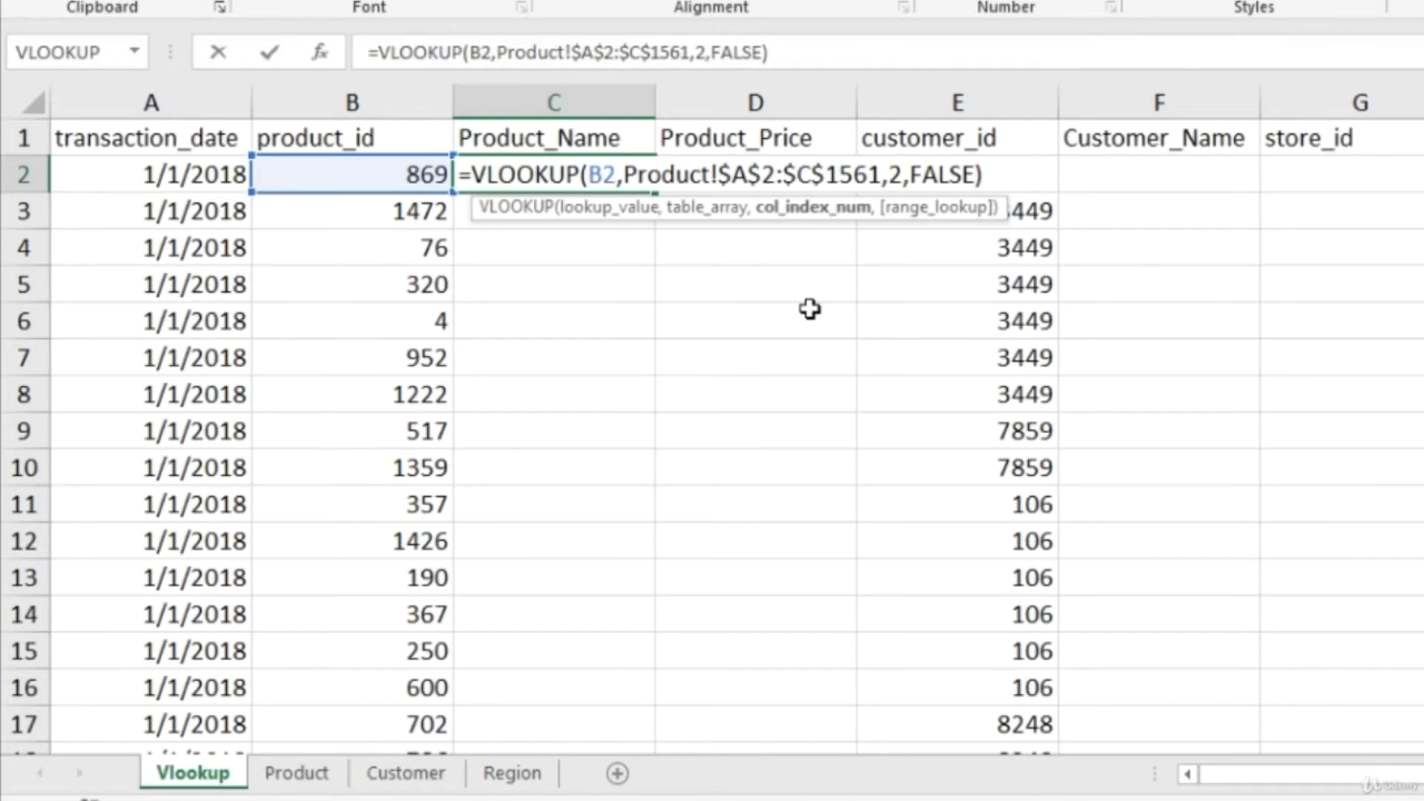
pyautogui.press('Return')
pyautogui.press('Up')
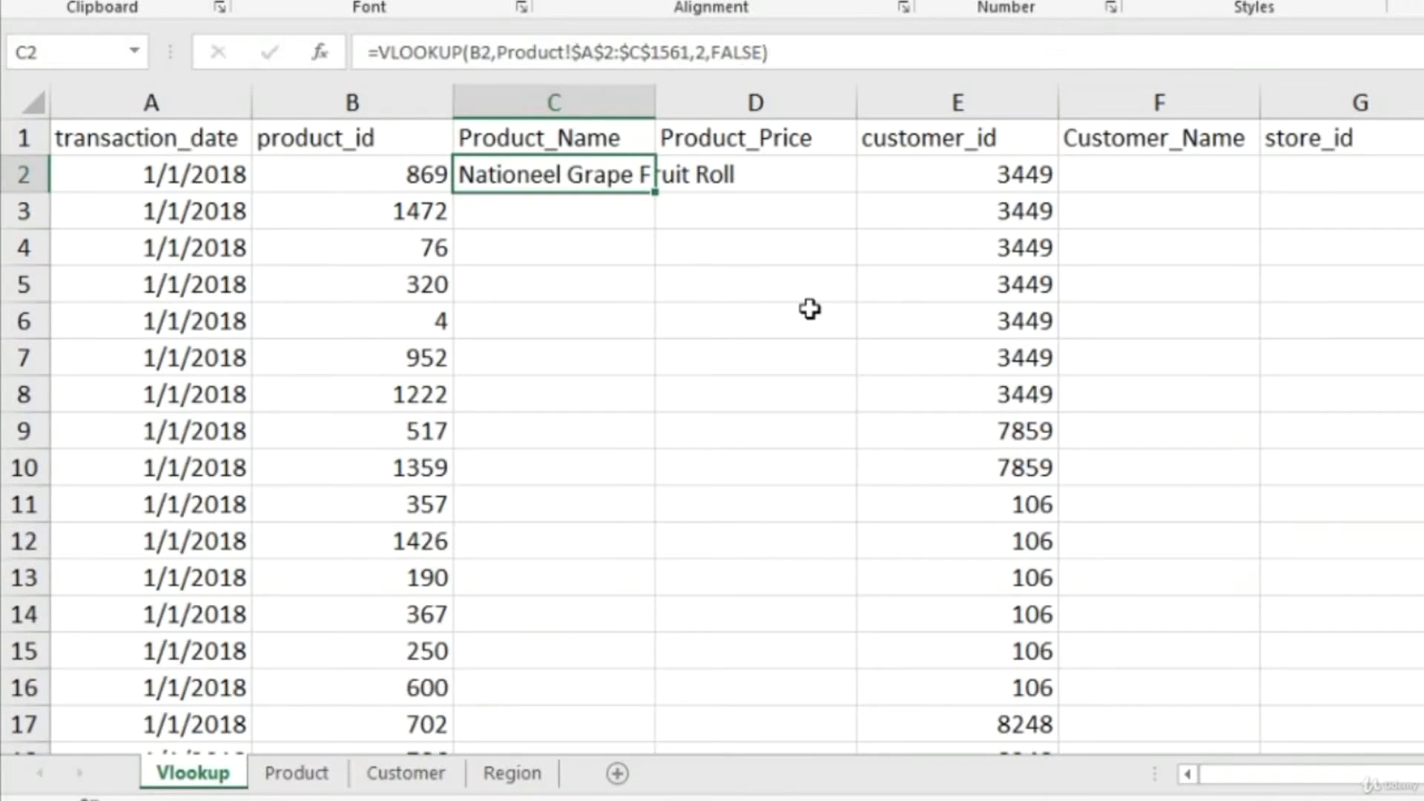
# - Copy the VLOOKUP formula in C2, check the last data row using the product_id column, and return to B2
pyautogui.hotkey('ctrl', 'c')
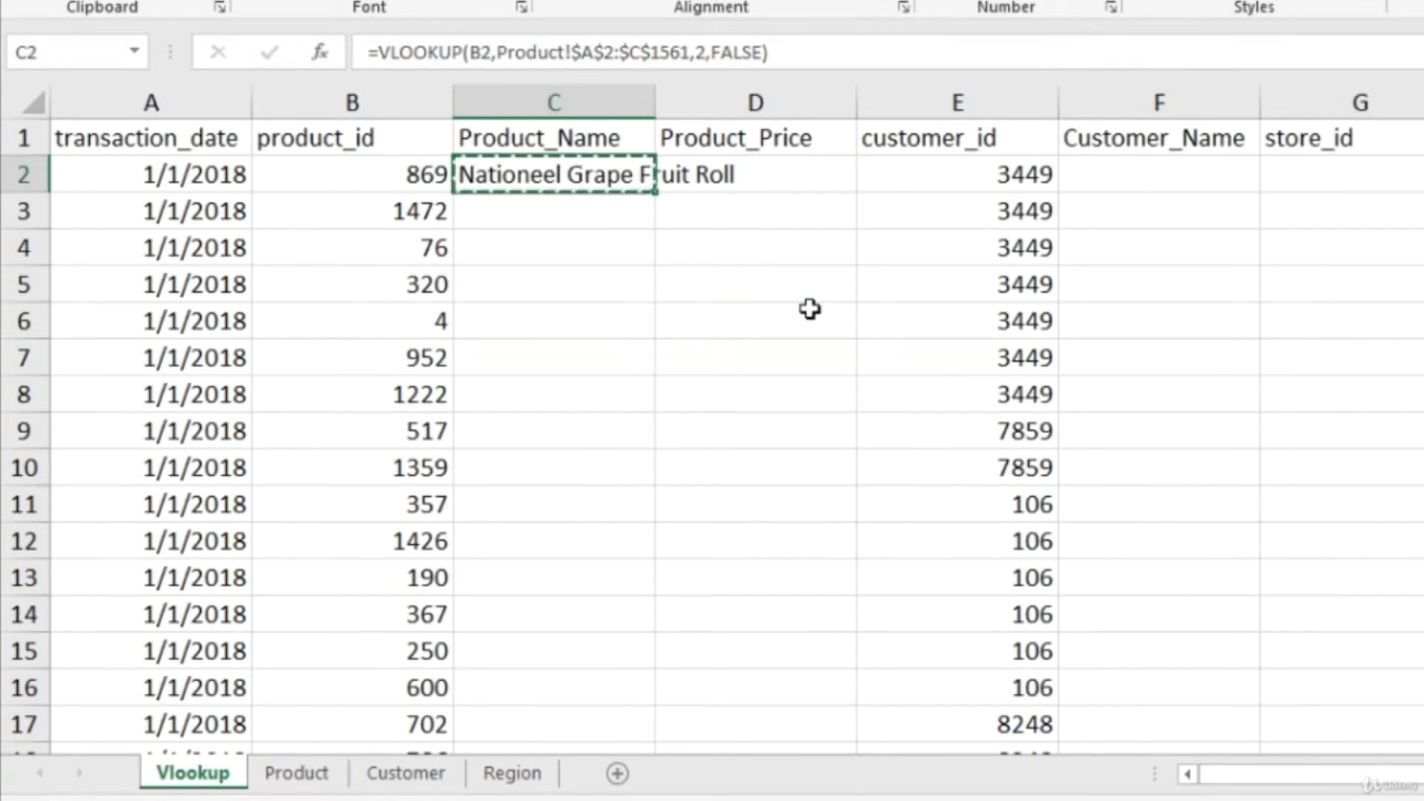
pyautogui.hotkey('ctrl', 'Left')
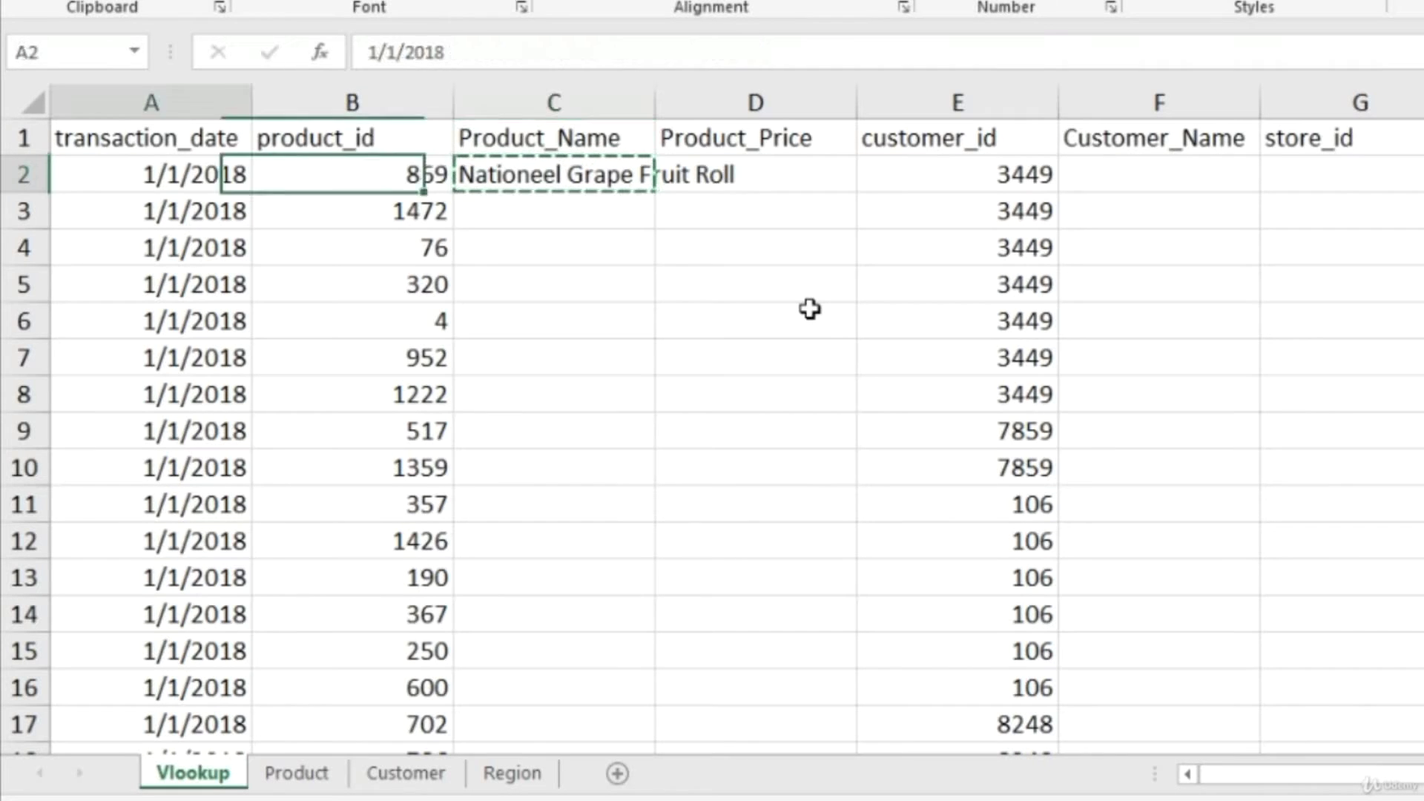
pyautogui.press('Right')
pyautogui.hotkey('ctrl', 'Down')
pyautogui.press('Right')
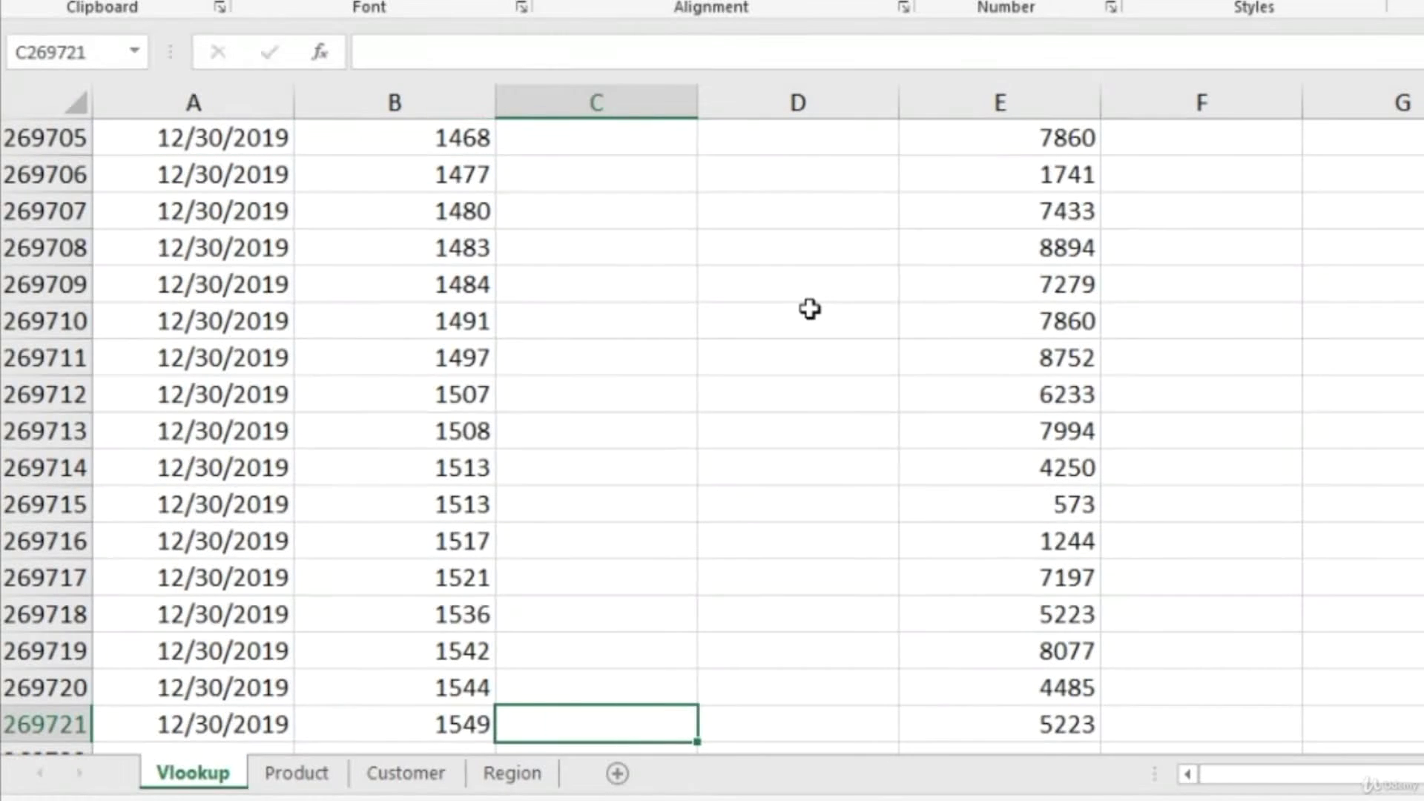
pyautogui.press('Left')
pyautogui.hotkey('ctrl', 'Up')
pyautogui.press('Down')
pyautogui.press('Right')
pyautogui.press('Left')
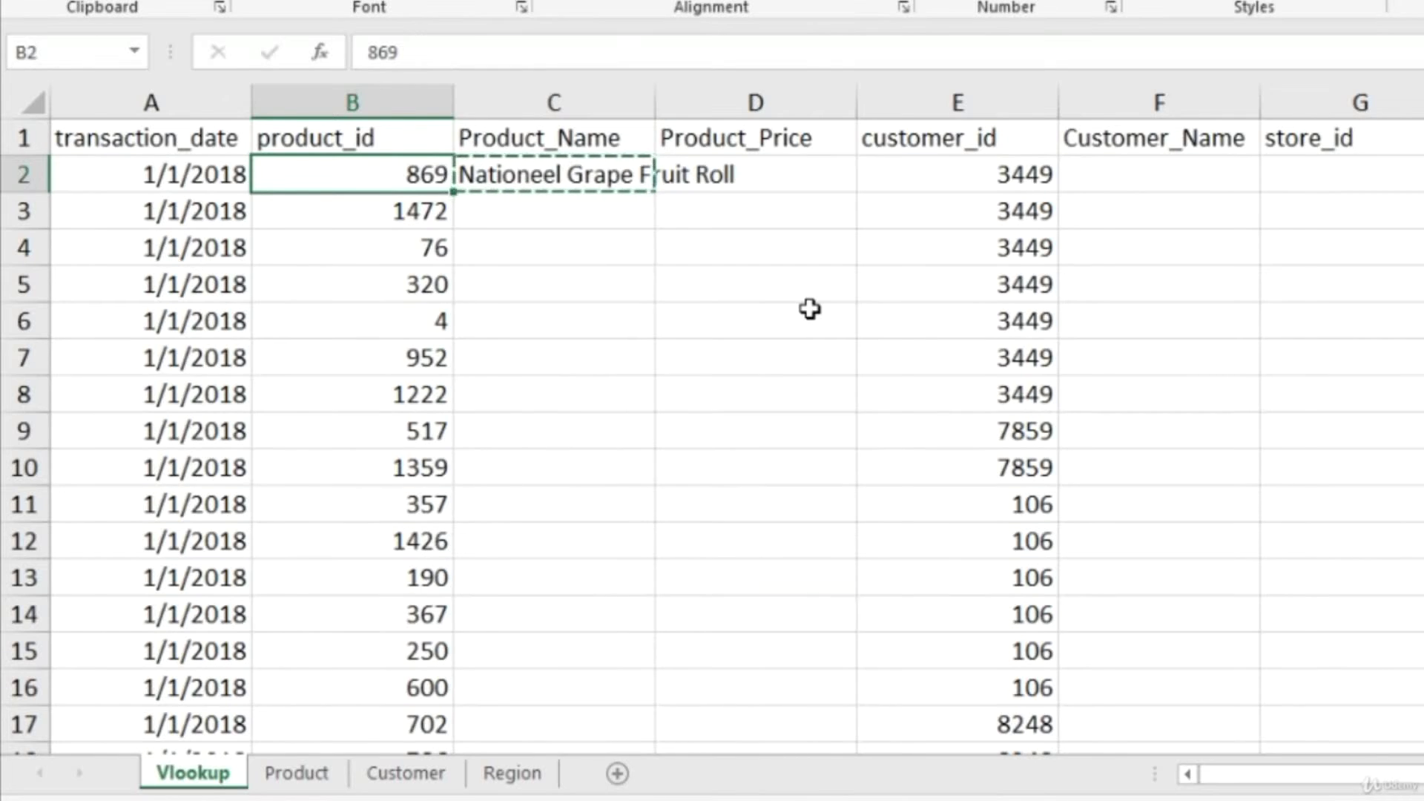
# - Select the Product_Name cells from row 269721 up to row 2, and go back to the last product_id cell
pyautogui.hotkey('ctrl', 'Down')
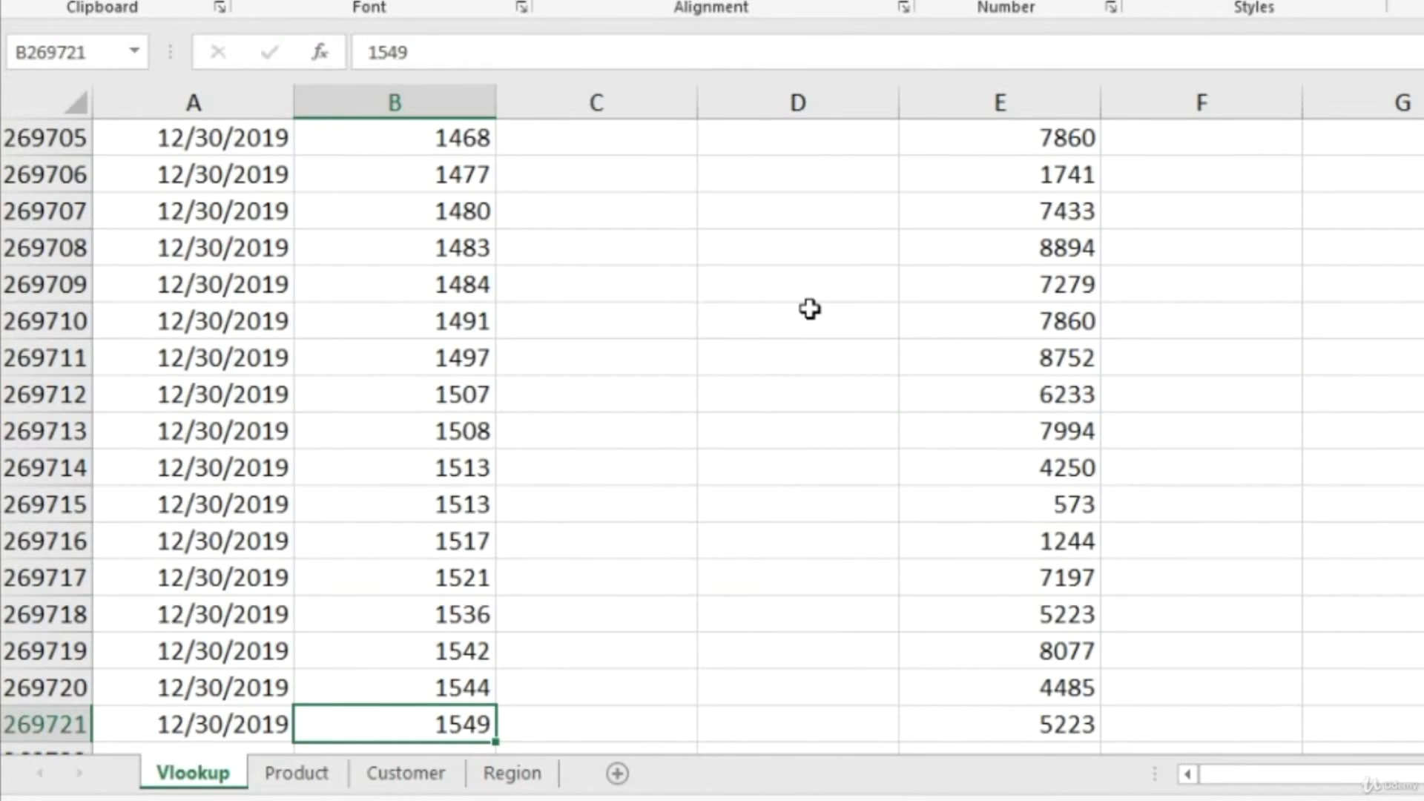
pyautogui.press('Right')
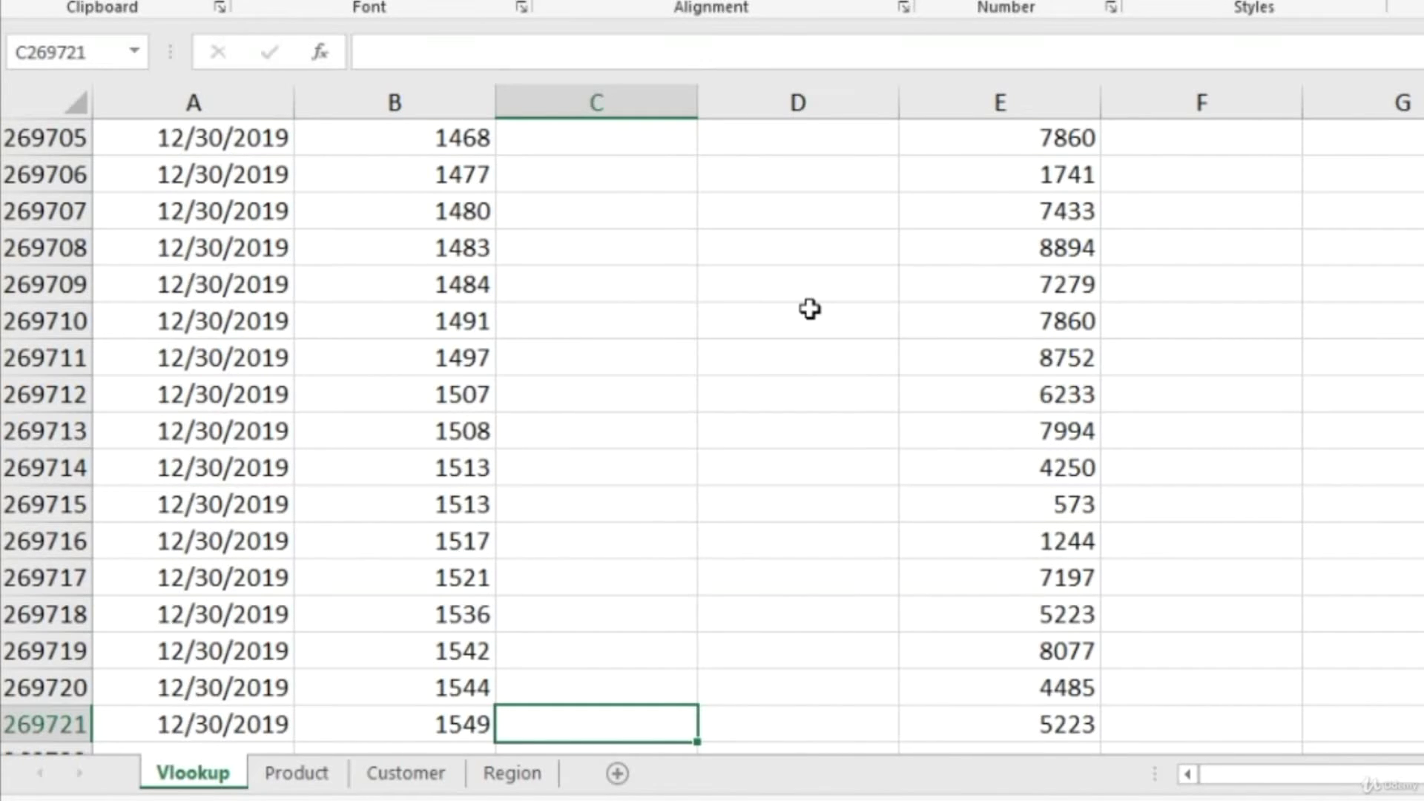
pyautogui.hotkey('ctrl', 'shift', 'Up')
pyautogui.hotkey('shift', 'Up')
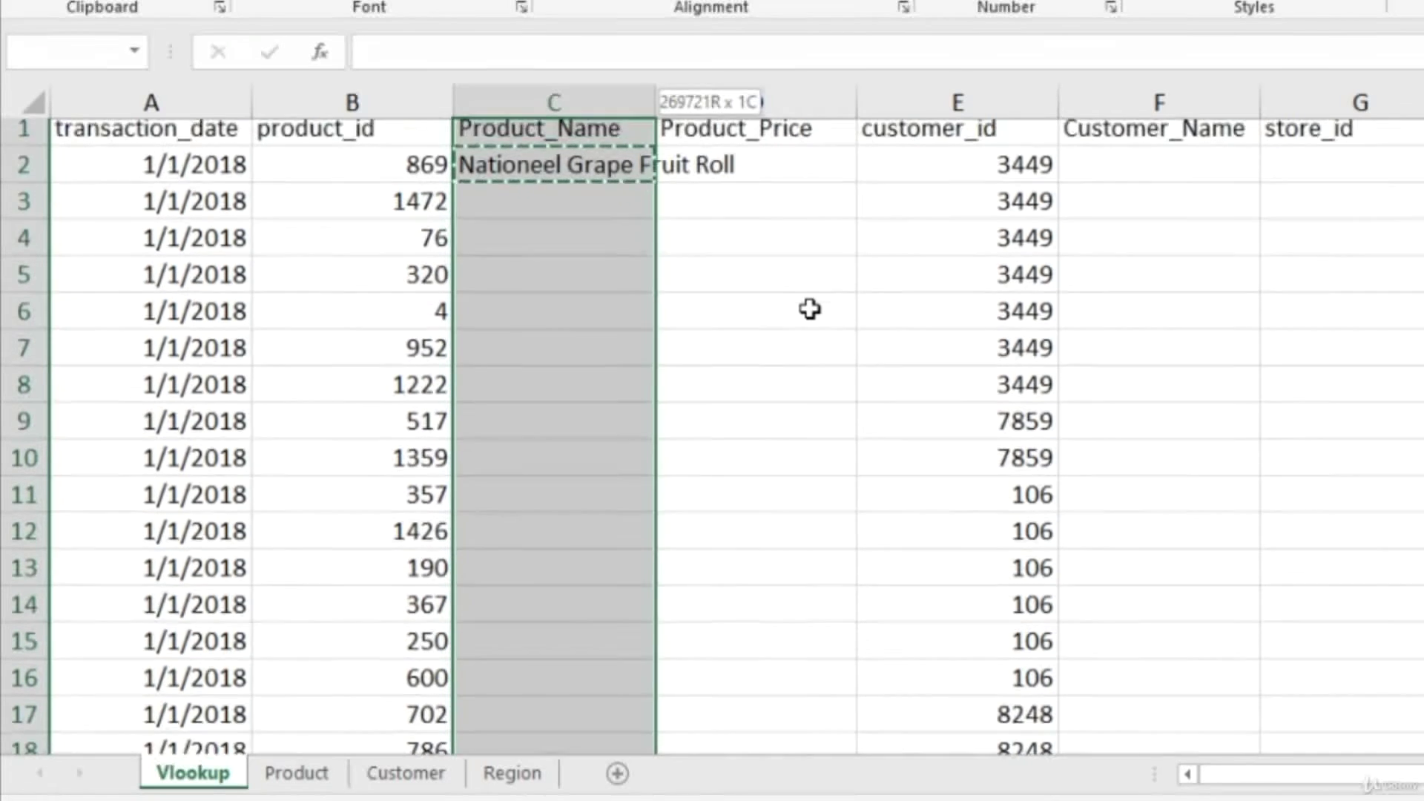
pyautogui.hotkey('shift', 'Down')
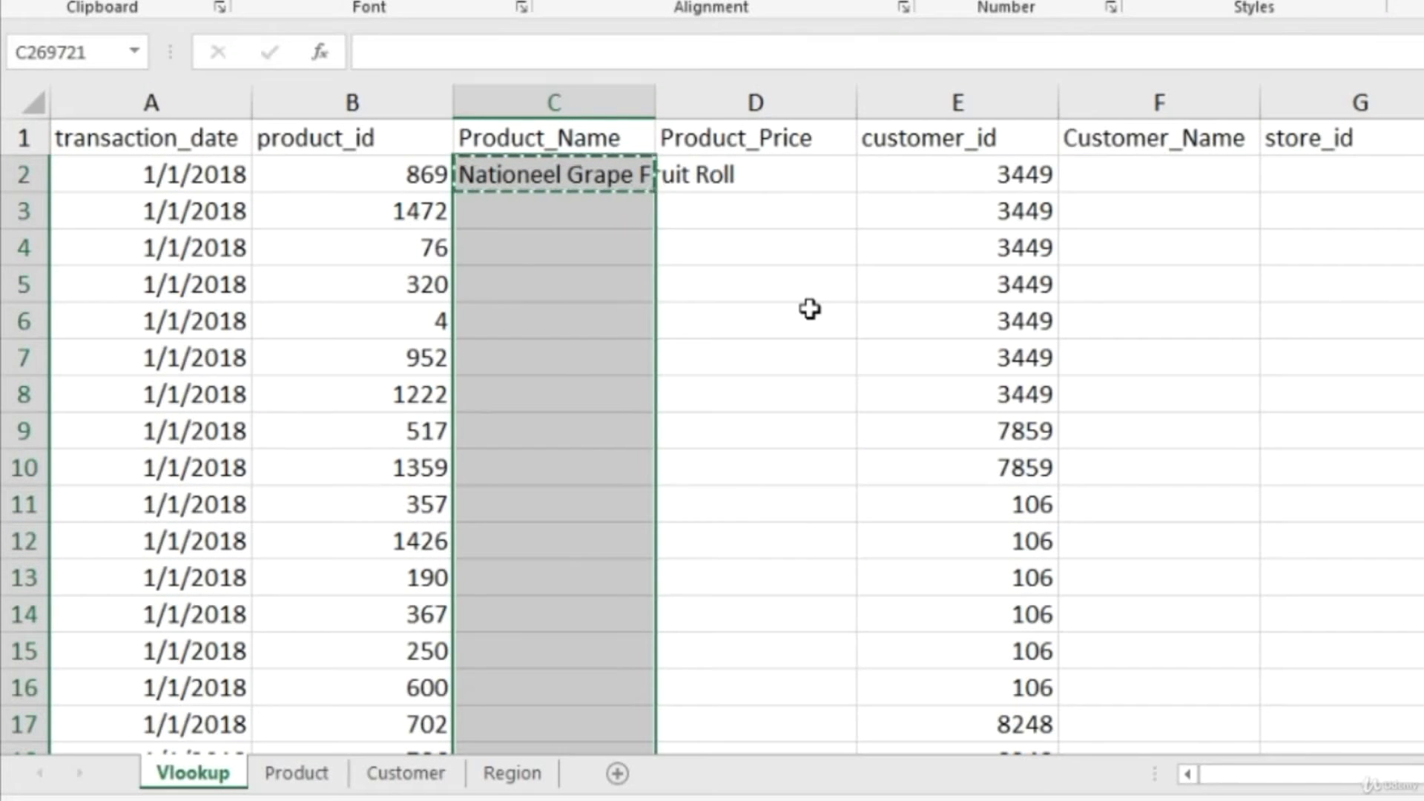
pyautogui.press('Left')
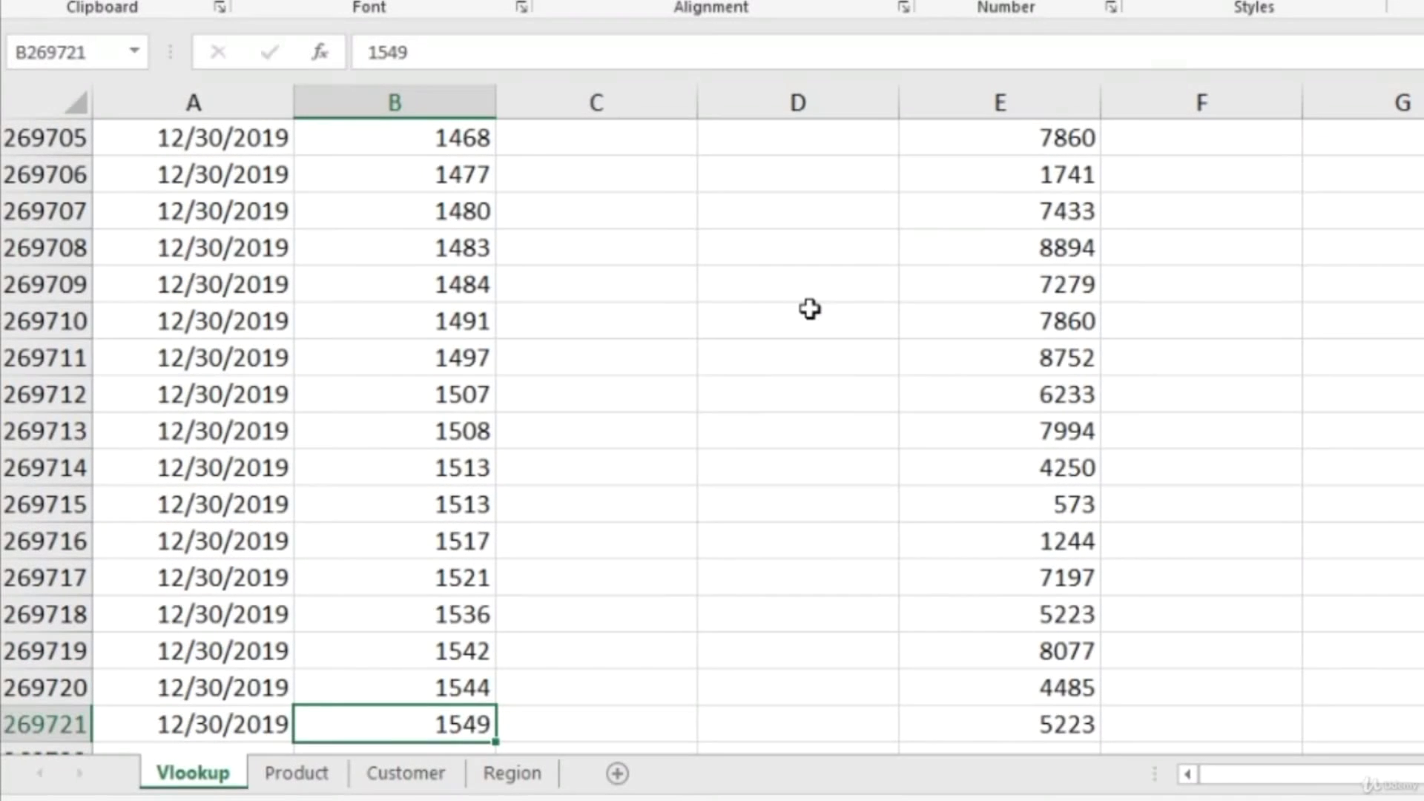
pyautogui.press('Down')
pyautogui.press('Up')
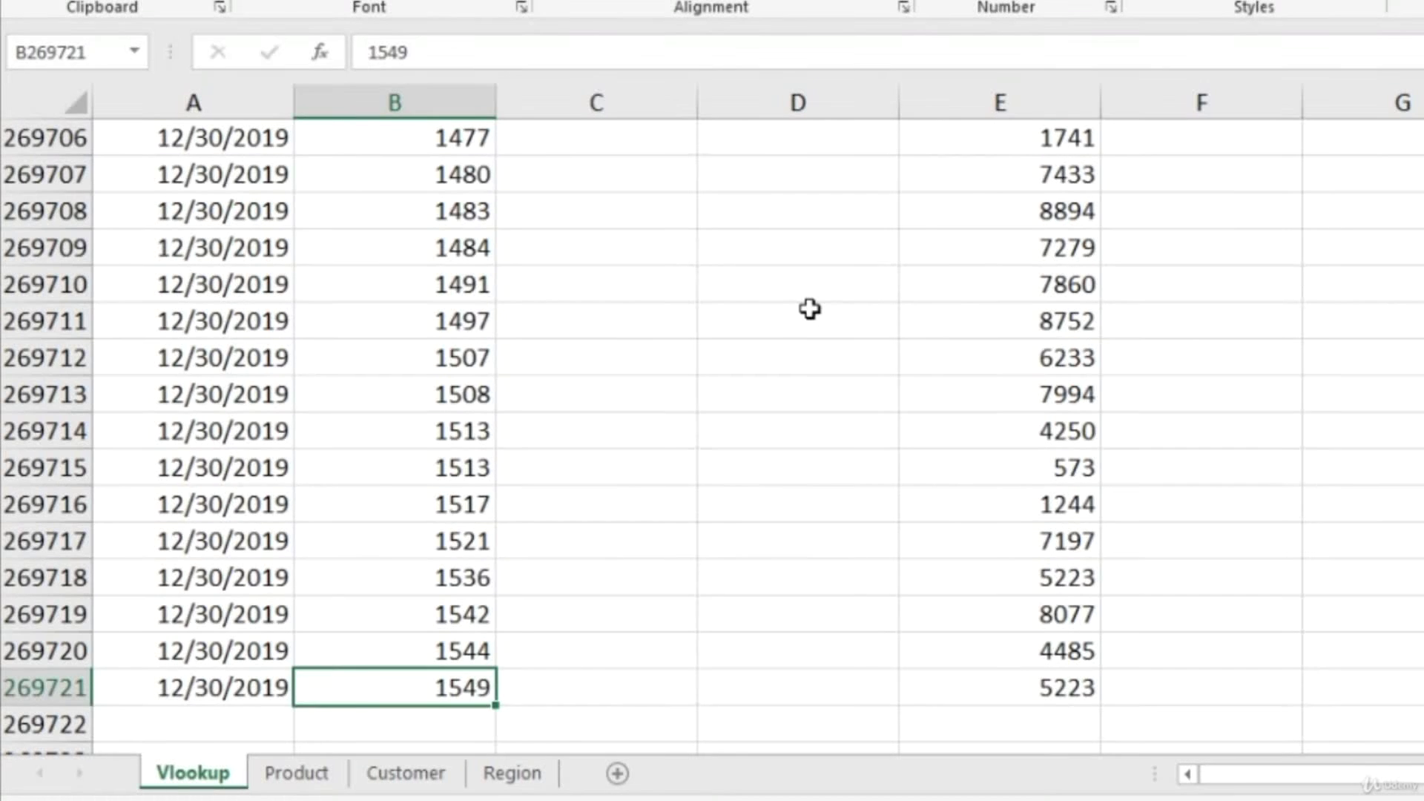
# - Paste the copied VLOOKUP formula into the Product_Name cells from row 269721 up to row 2
pyautogui.press('Right')
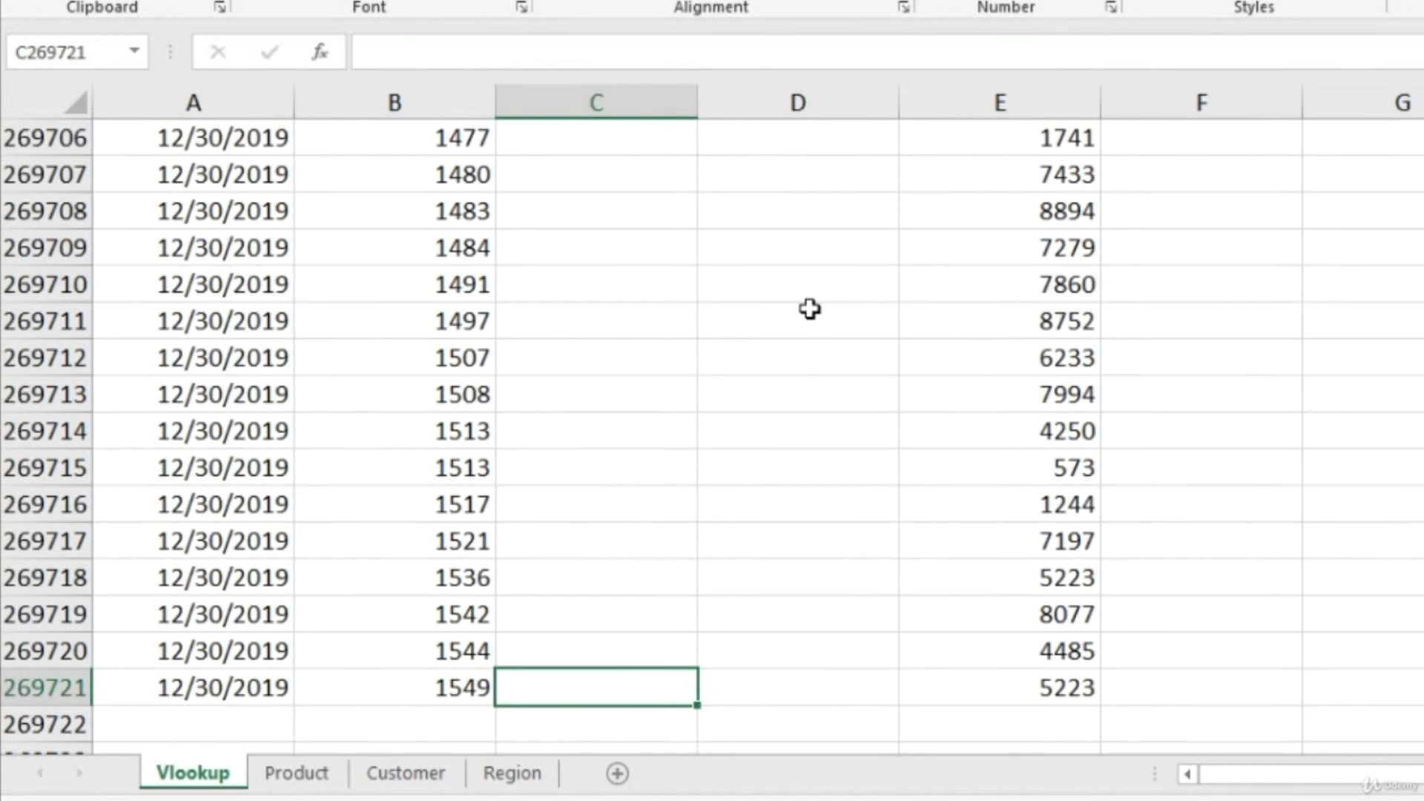
pyautogui.hotkey('ctrl', 'shift', 'Up')
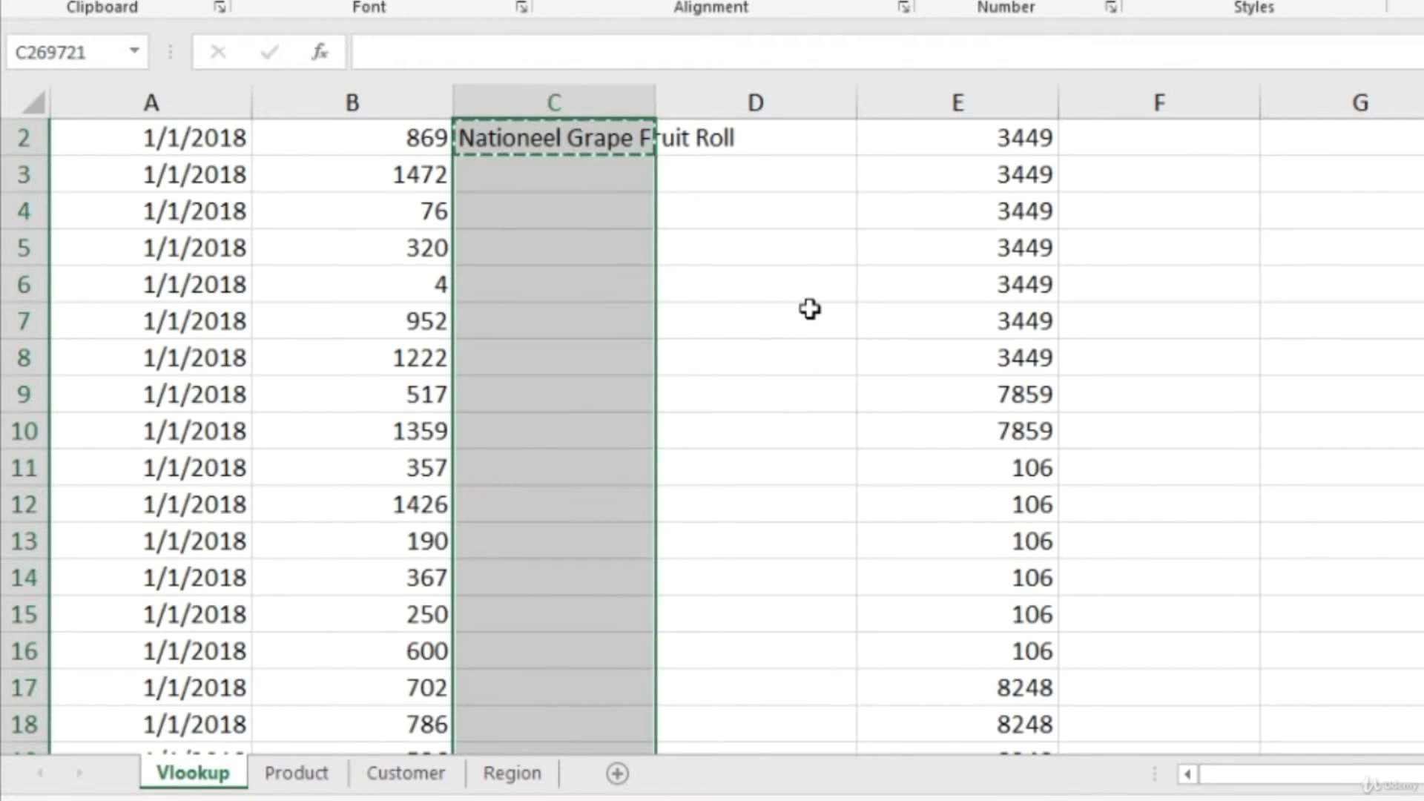
pyautogui.hotkey('ctrl', 'v')
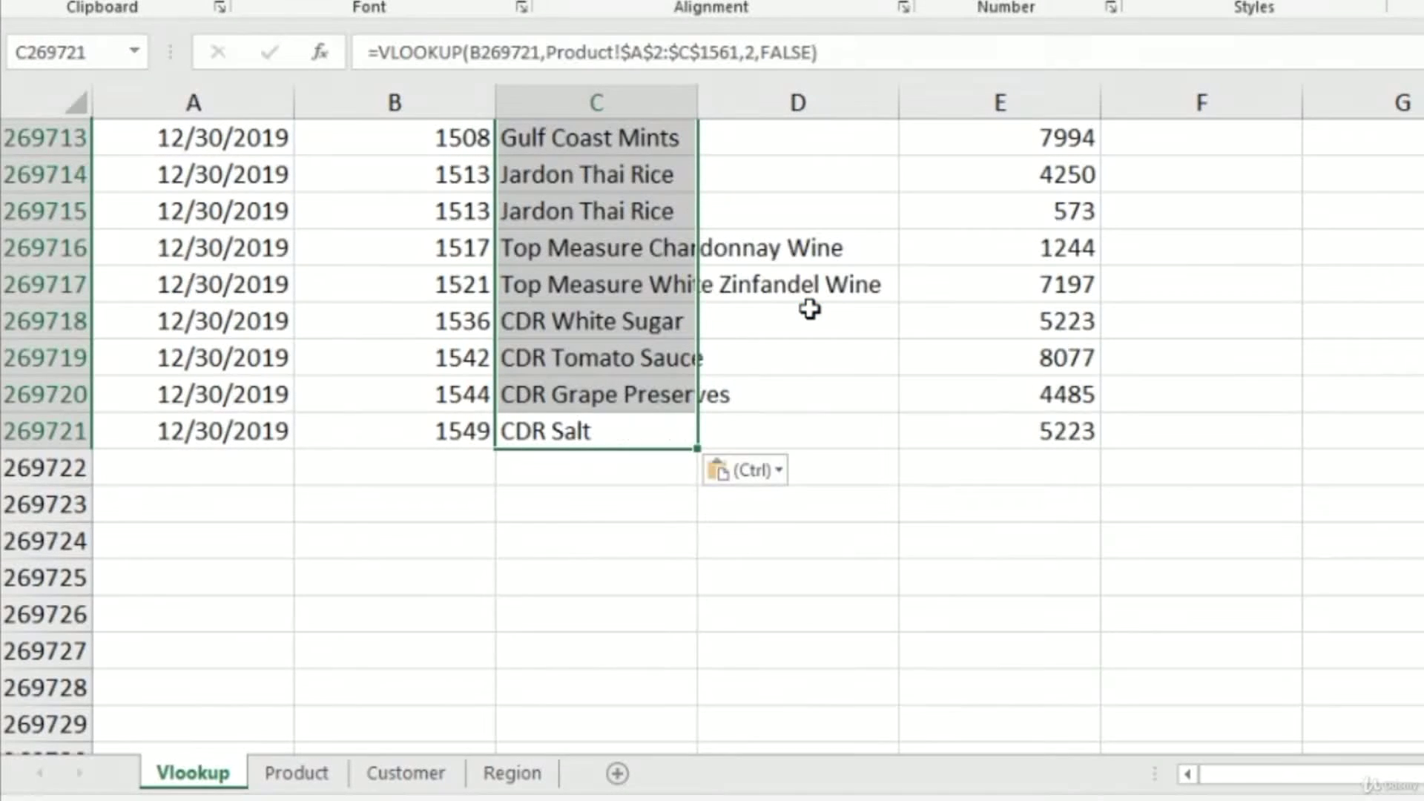
pyautogui.press('Escape')
# - Check the filled Product_Name formulas in the first and last data rows, ending on C269721
pyautogui.hotkey('ctrl', 'Up')
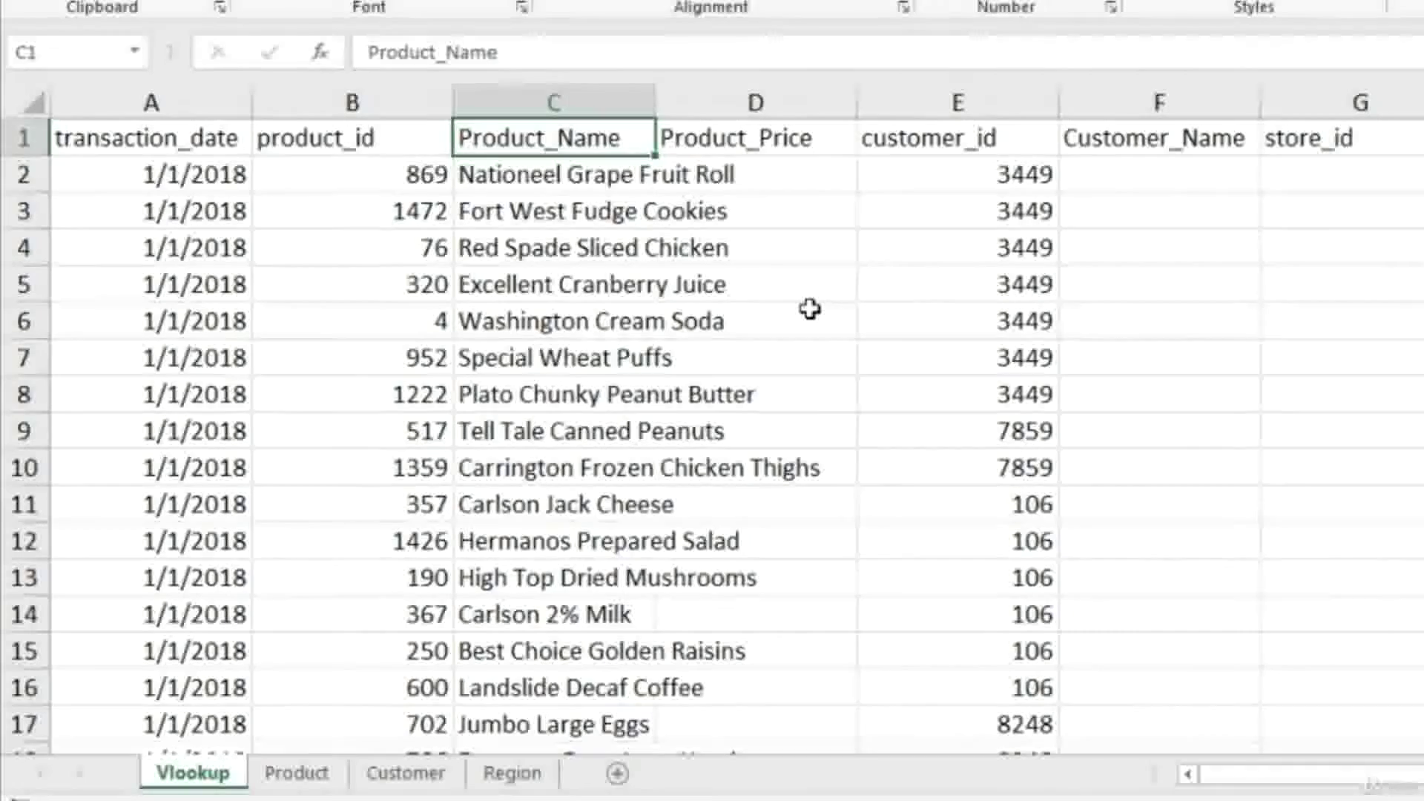
pyautogui.press('Down')
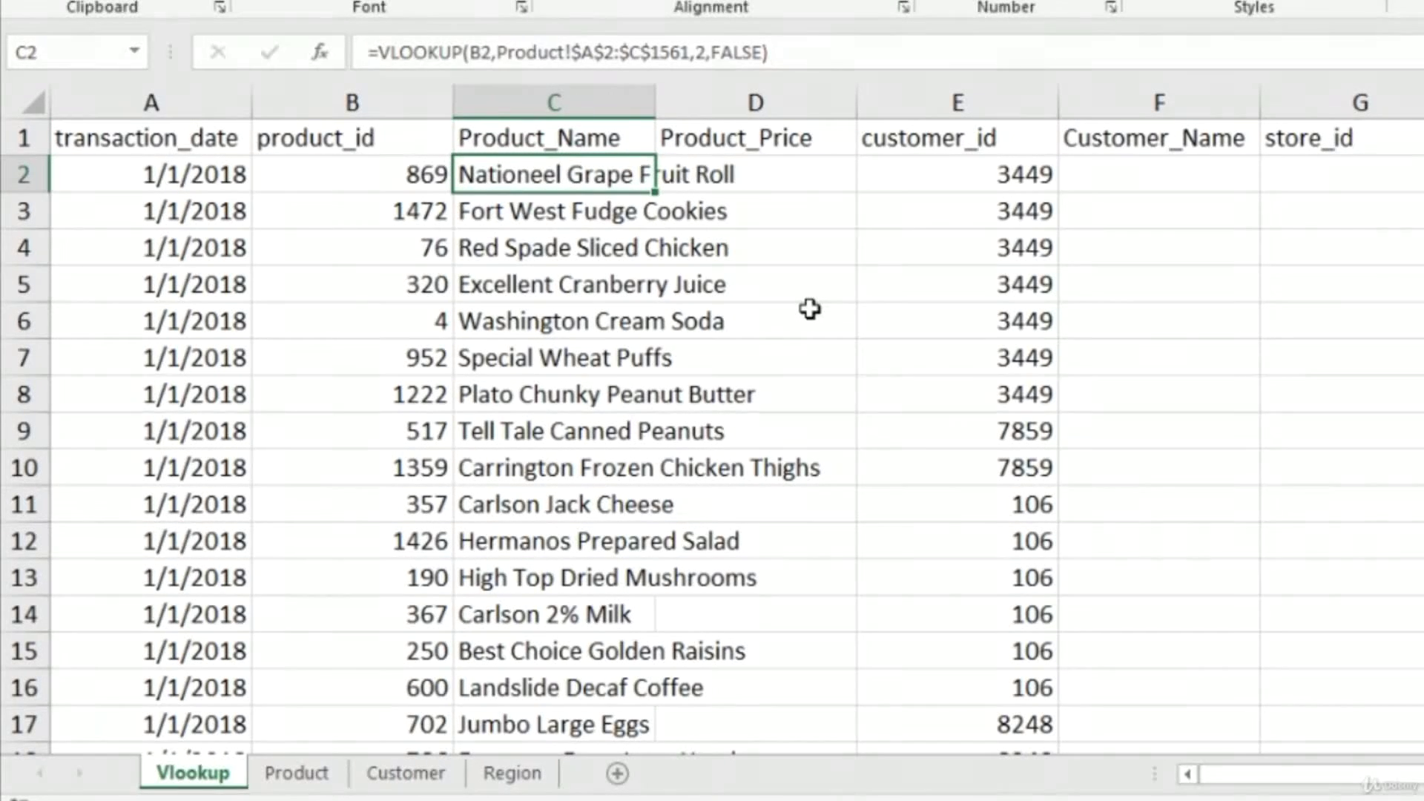
pyautogui.hotkey('ctrl', 'Down')
pyautogui.press('Down')
pyautogui.press('Up')
pyautogui.press('Up')
pyautogui.press('Down')
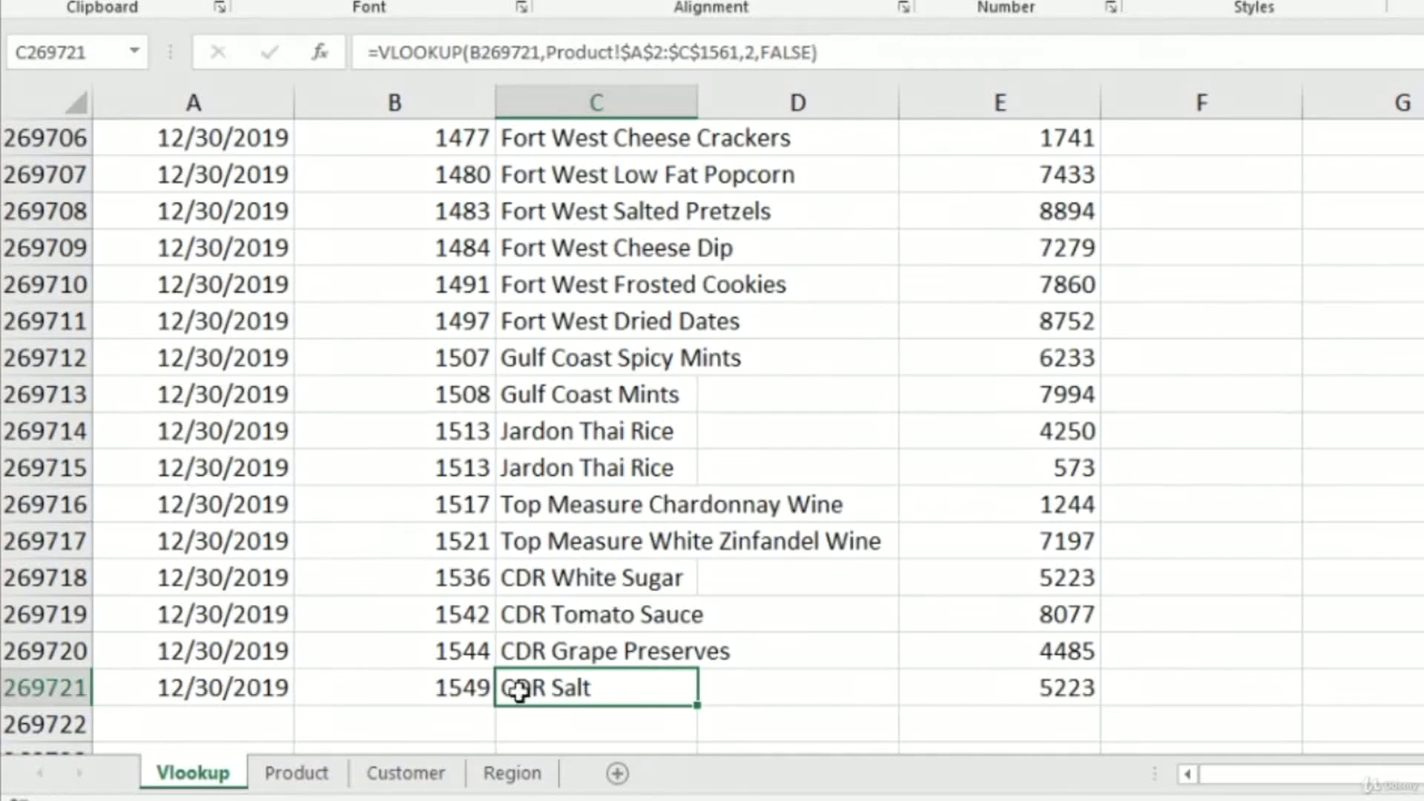
# - Look up product id 1549 and its name on the Product sheet, and return to the Vlookup sheet
pyautogui.click(319, 774)
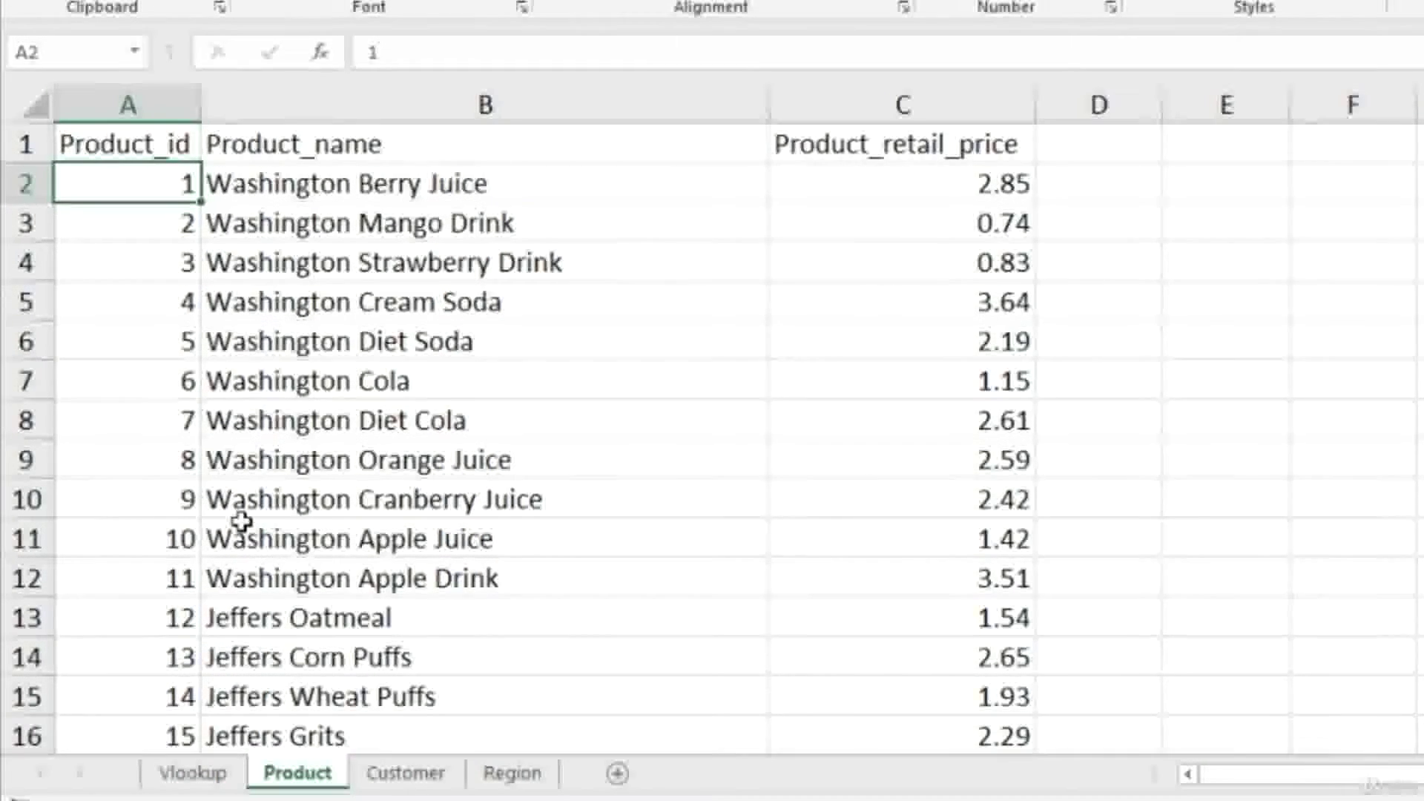
pyautogui.hotkey('ctrl', 'Down')
pyautogui.press('Up')
pyautogui.press('Up')
pyautogui.press('Up')
pyautogui.press('Up')
pyautogui.press('Up')
pyautogui.press('Up')
pyautogui.press('Up')
pyautogui.press('Up')
pyautogui.press('Up')
pyautogui.press('Up')
pyautogui.press('Up')
pyautogui.press('Up')
pyautogui.press('Up')
pyautogui.press('Down')
pyautogui.press('Down')
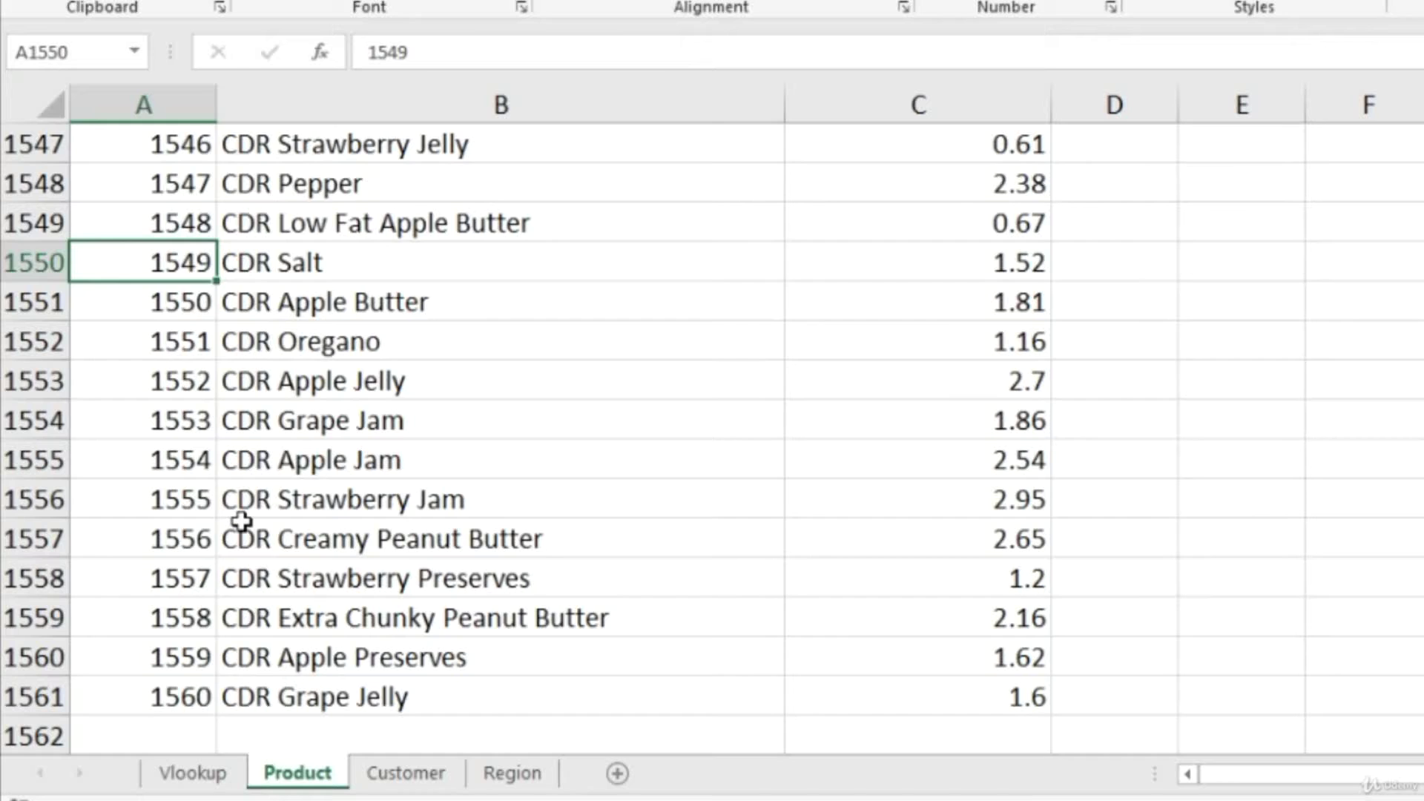
pyautogui.press('Right')
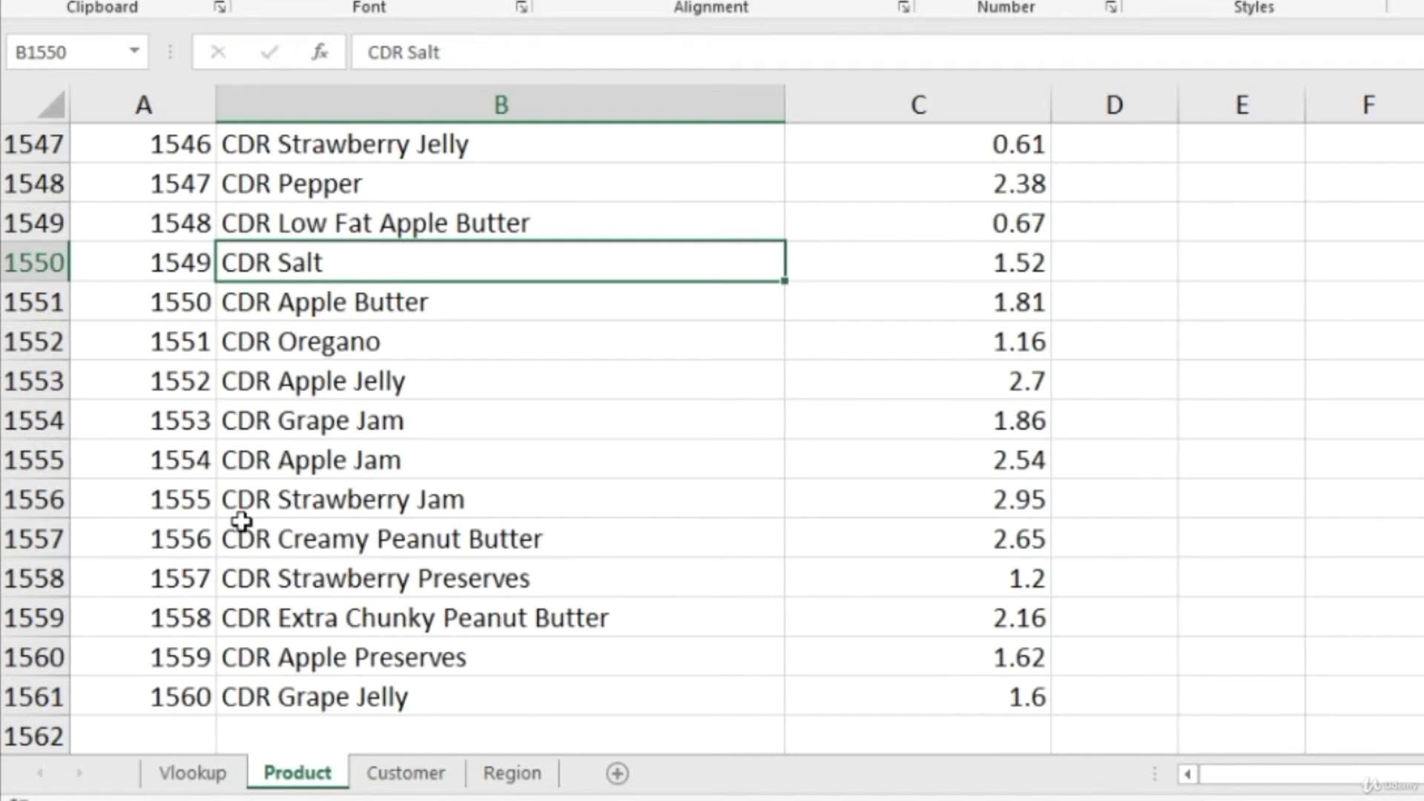
pyautogui.hotkey('ctrl', 'pageup')
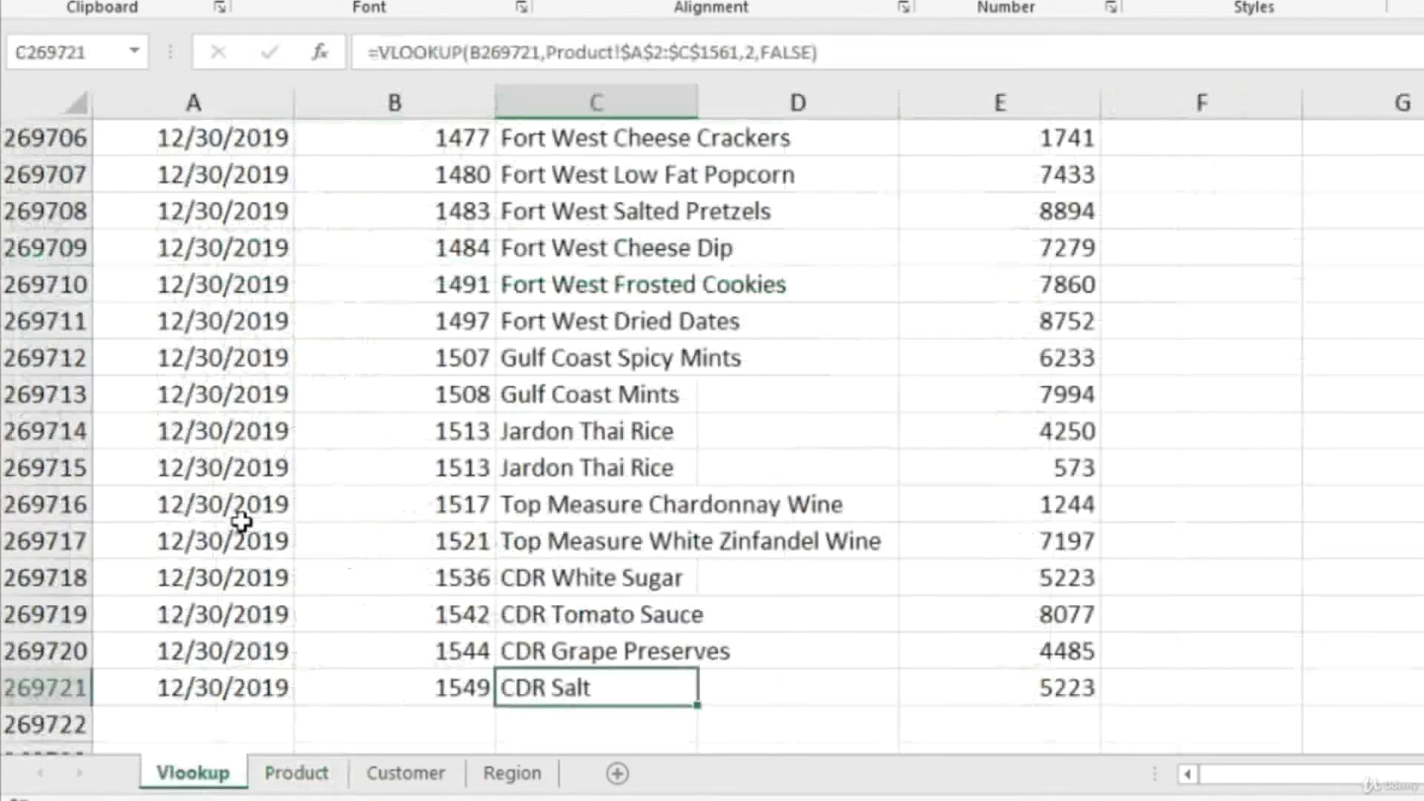
# - Widen the Product_Name column to slightly more than its longest visible name, and select D2 under Product_Price
pyautogui.hotkey('ctrl', 'Up')
pyautogui.press('Down')
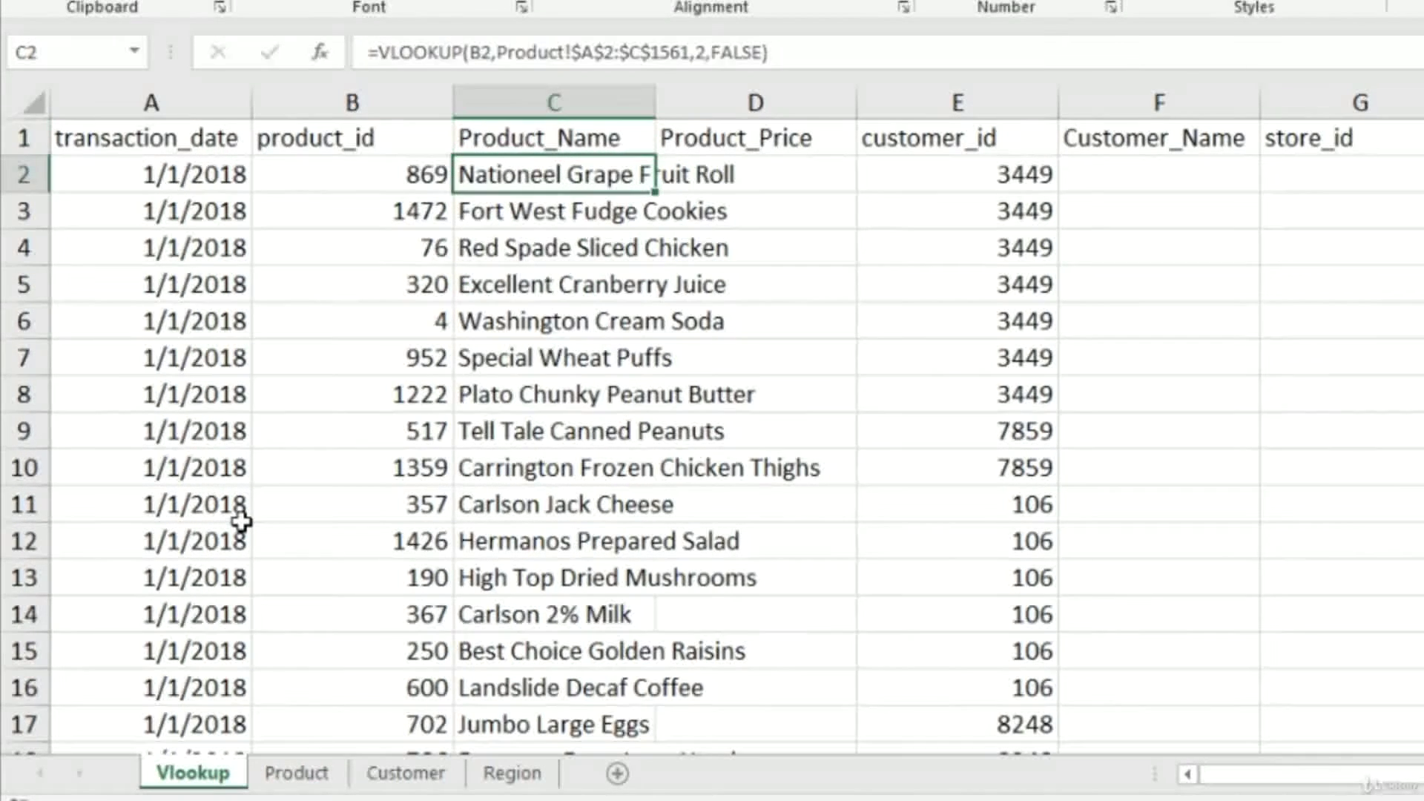
pyautogui.moveTo(654, 102); pyautogui.dragTo(801, 107)
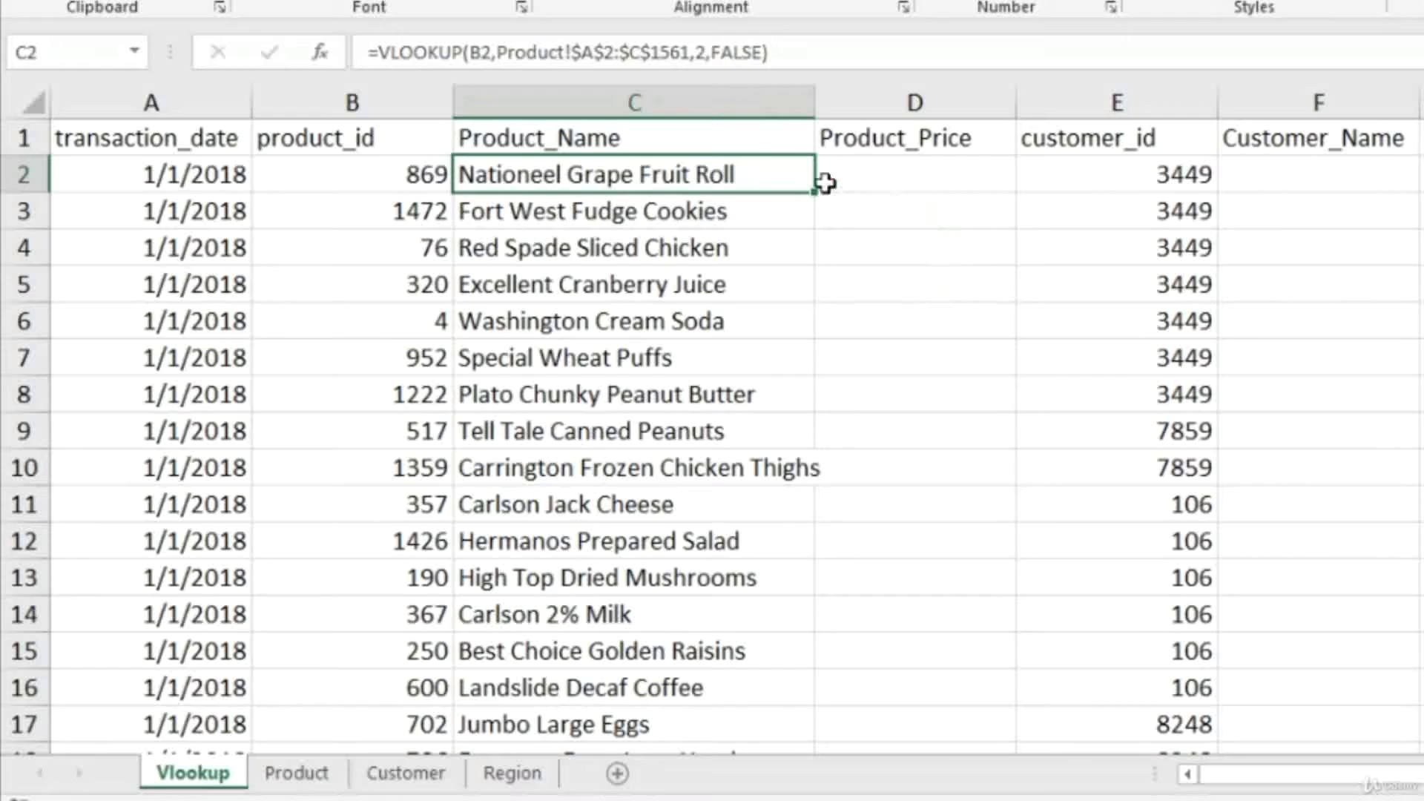
pyautogui.doubleClick(817, 110)
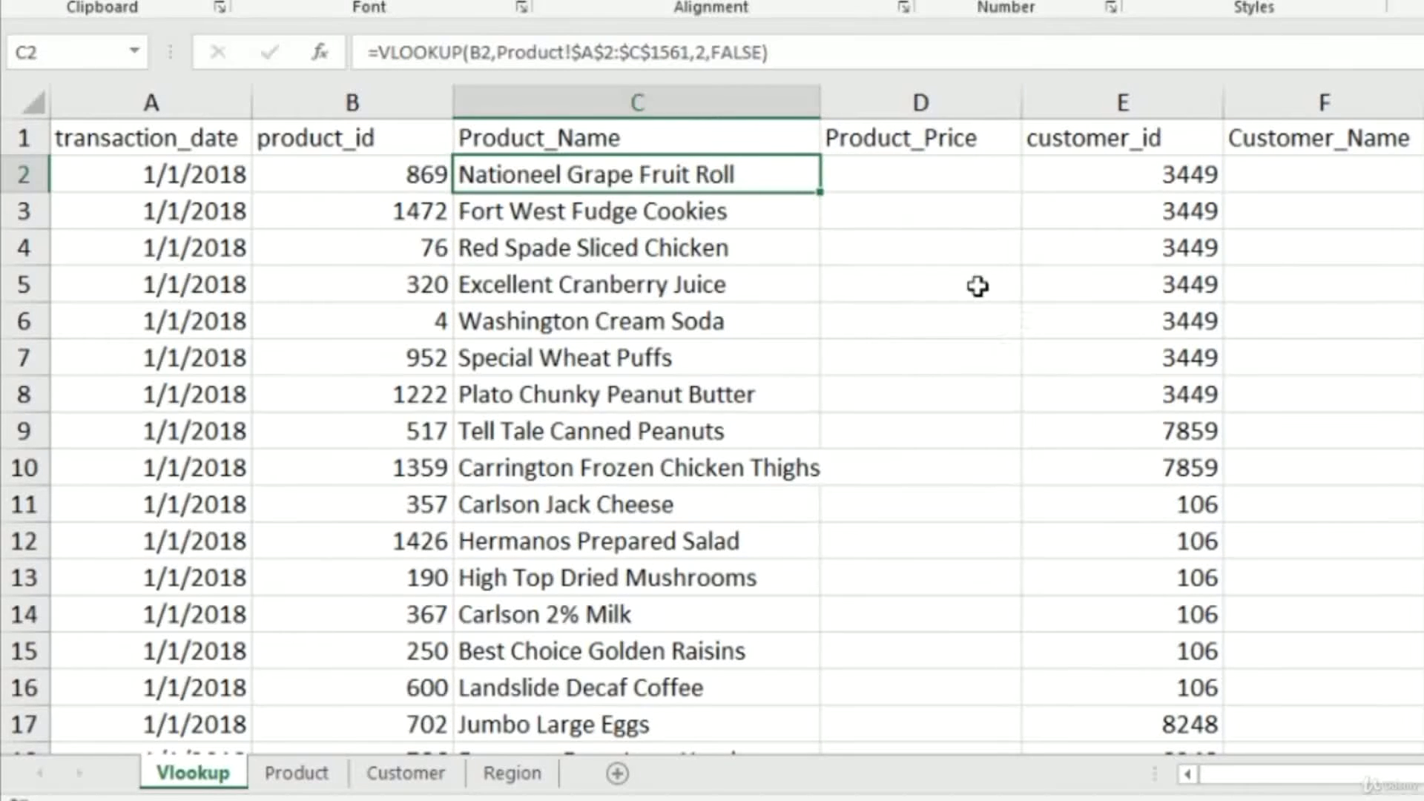
pyautogui.click(948, 173)
pyautogui.moveTo(821, 110); pyautogui.dragTo(832, 103)
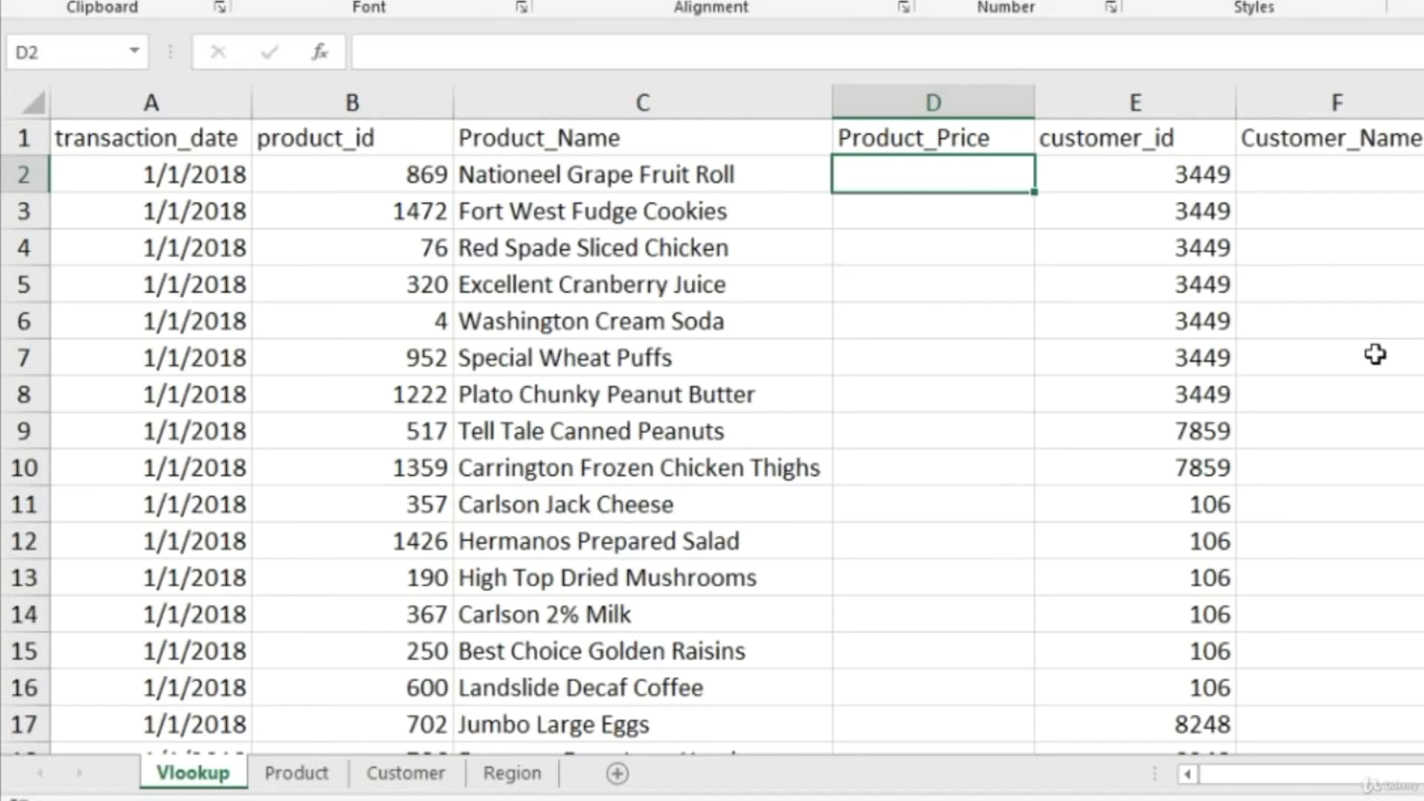
pyautogui.write('=vlo')
pyautogui.press('Tab')
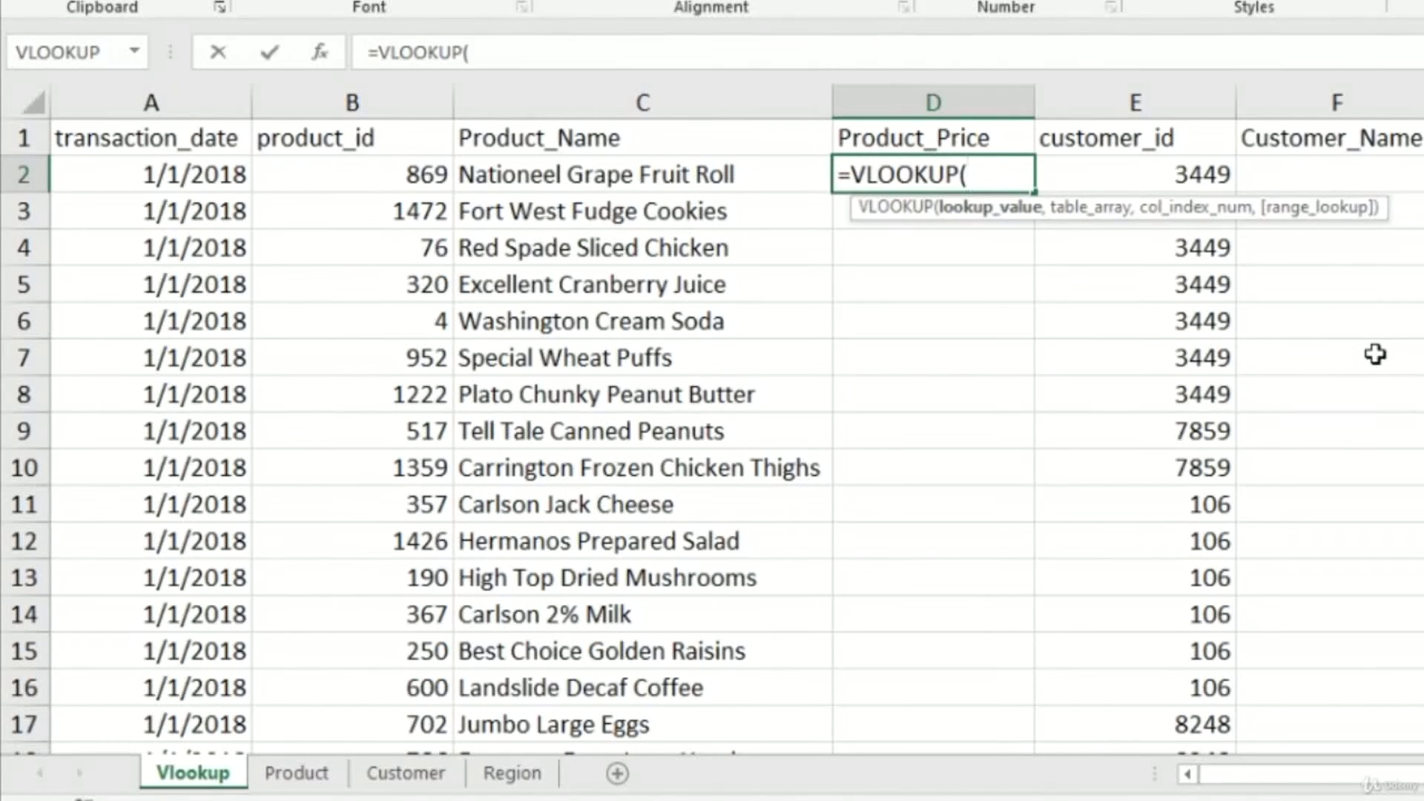
pyautogui.press('Down')
pyautogui.press('Down')
pyautogui.press('Down')
pyautogui.press('Down')
pyautogui.press('Right')
pyautogui.press('Right')
pyautogui.press('Escape')
pyautogui.press('Right')
pyautogui.press('Down')
pyautogui.press('Left')
pyautogui.press('Up')
# - Begin a VLOOKUP formula in D2 with product_id cell B2 as the lookup value
pyautogui.write('=vl')
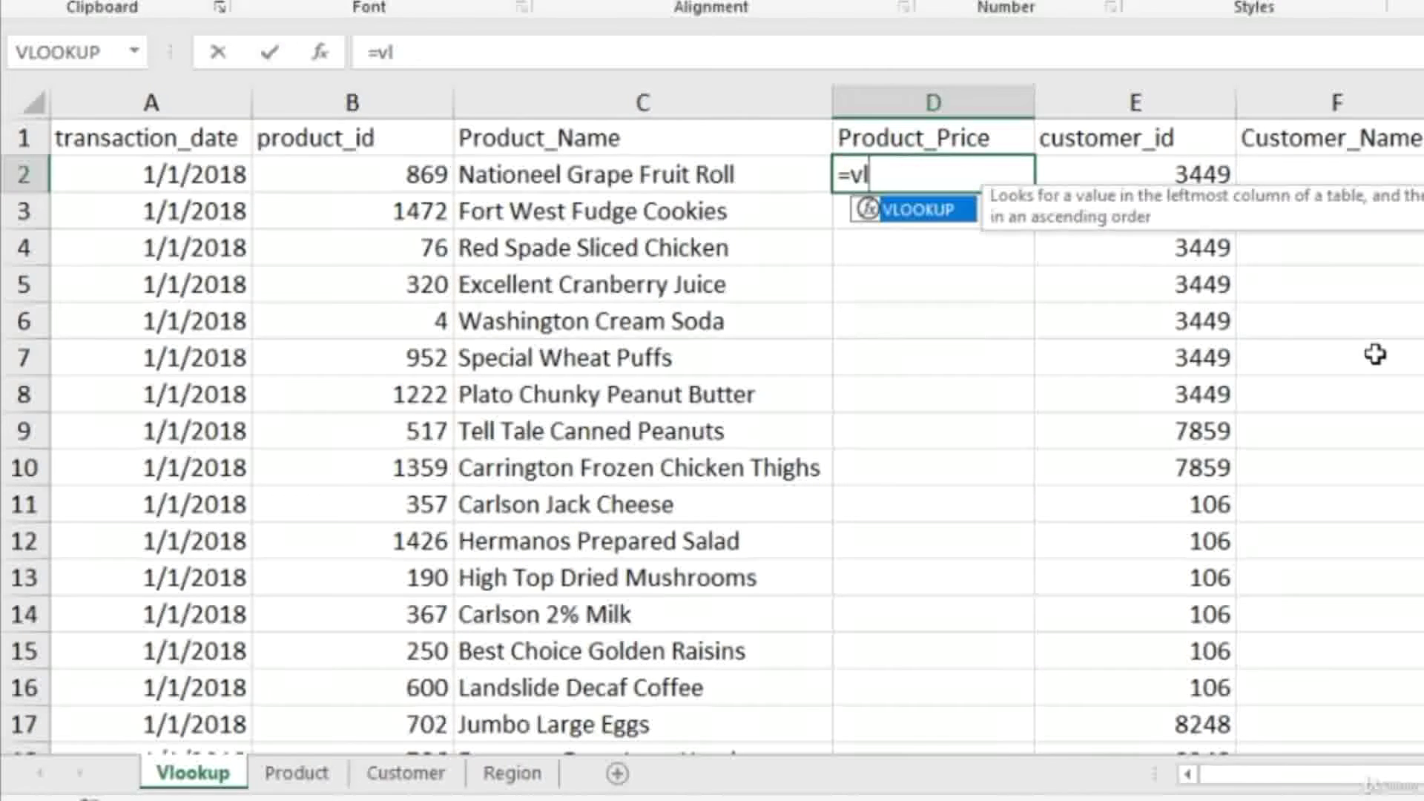
pyautogui.press('Tab')
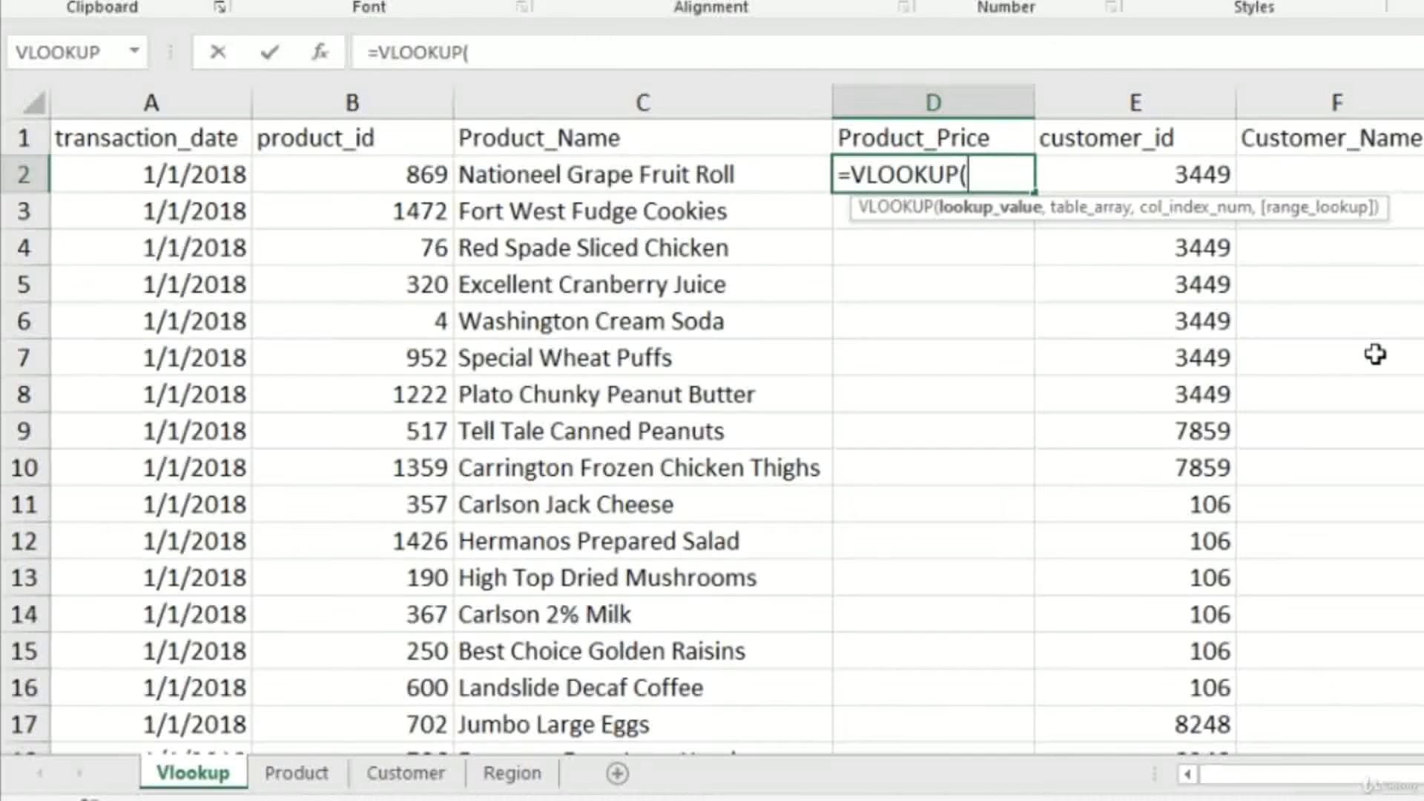
pyautogui.press('Left')
pyautogui.press('Left')
pyautogui.press('Left')
pyautogui.press('Right')
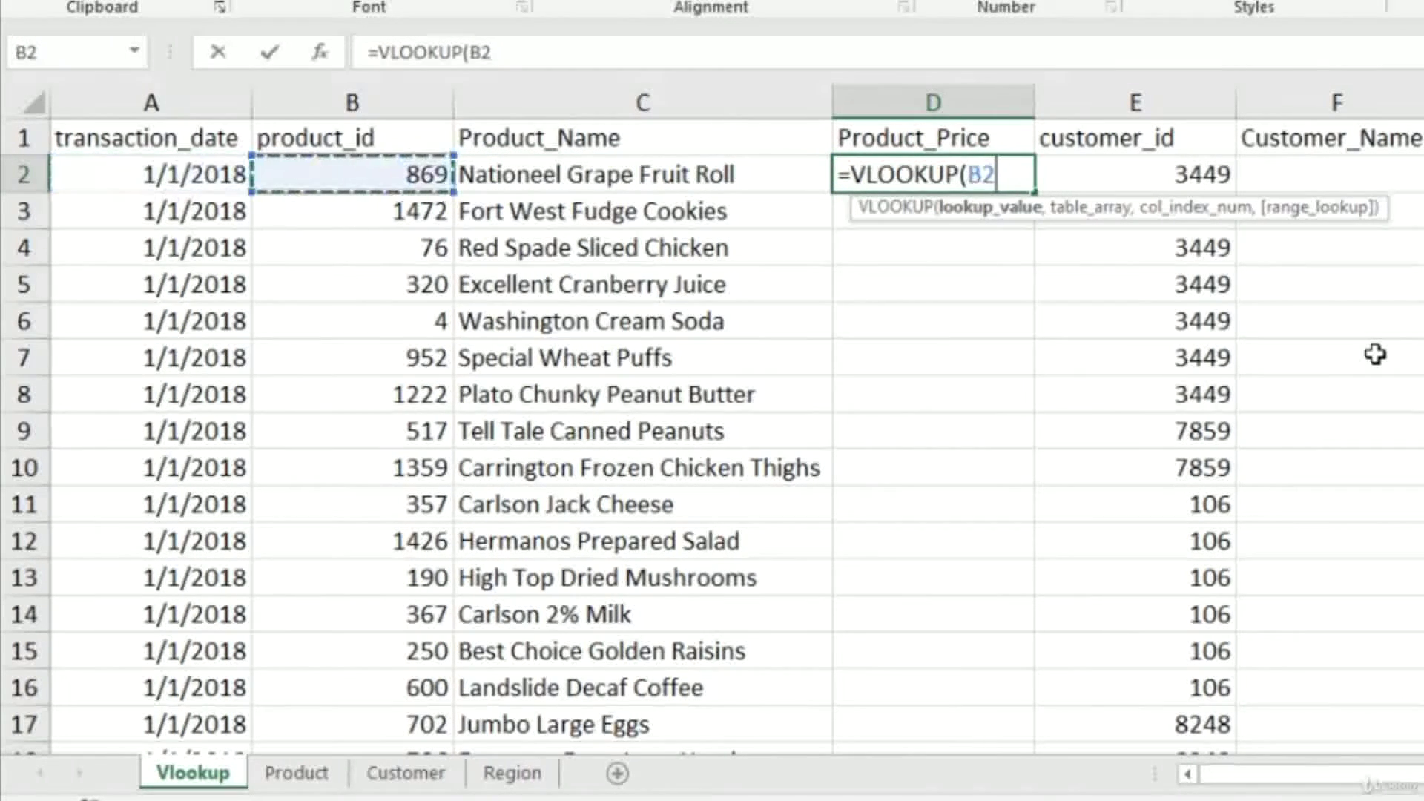
pyautogui.write(',')
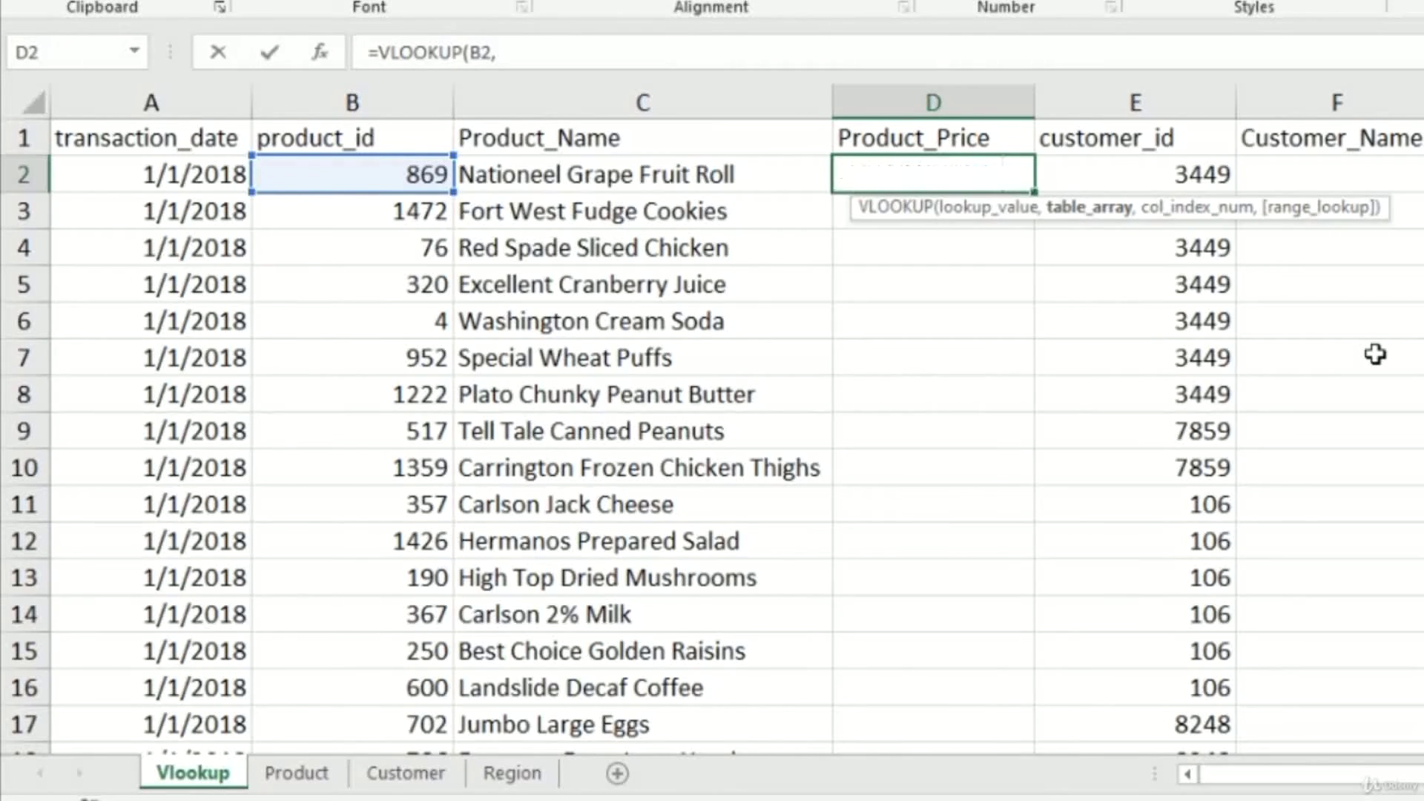
# - Complete D2's VLOOKUP with table array Product!A2:C1561, column index 3 and FALSE for an exact match
pyautogui.hotkey('ctrl', 'pagedown')
pyautogui.hotkey('ctrl', 'Home')
pyautogui.press('Down')
pyautogui.hotkey('shift', 'Right')
pyautogui.hotkey('shift', 'Right')
pyautogui.hotkey('ctrl', 'shift', 'Down')
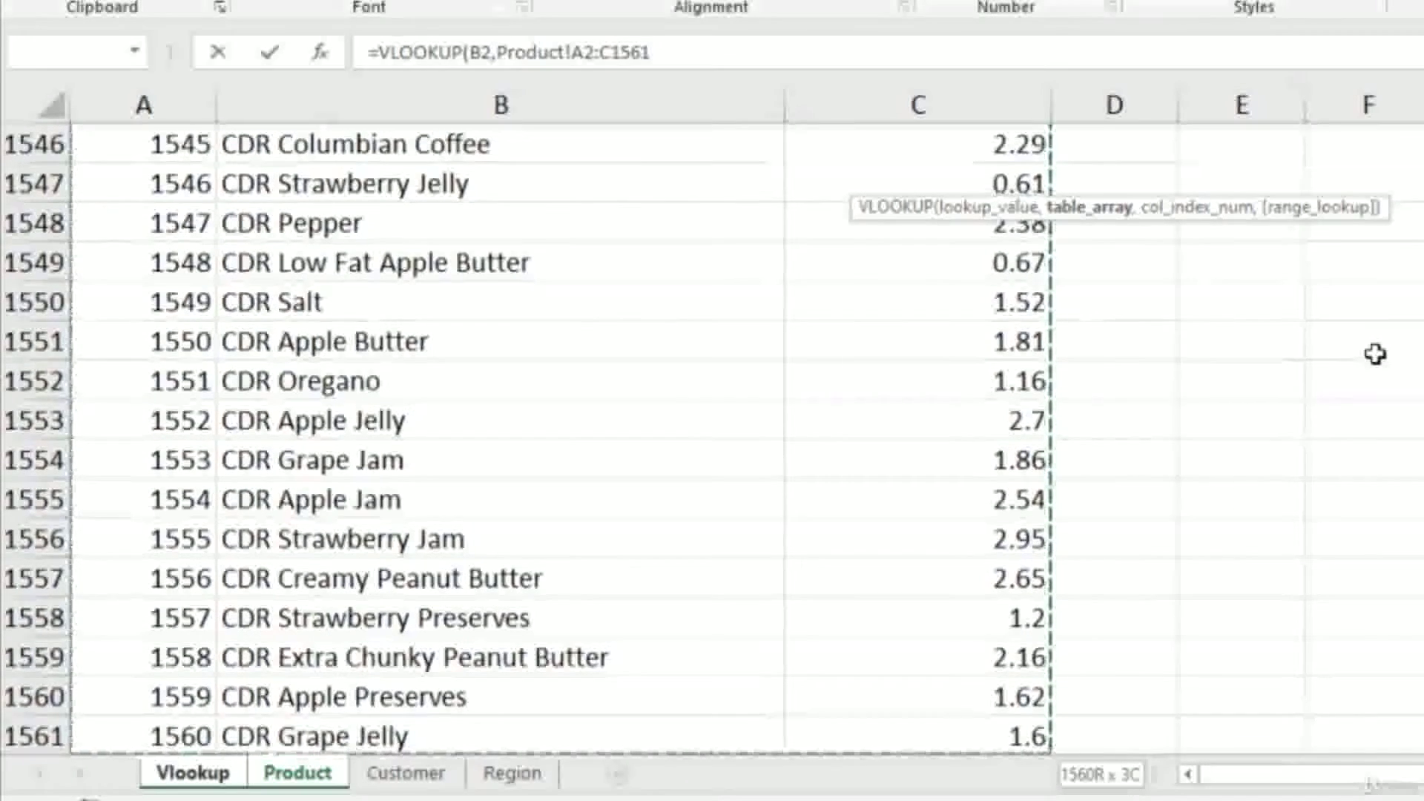
pyautogui.write(',')
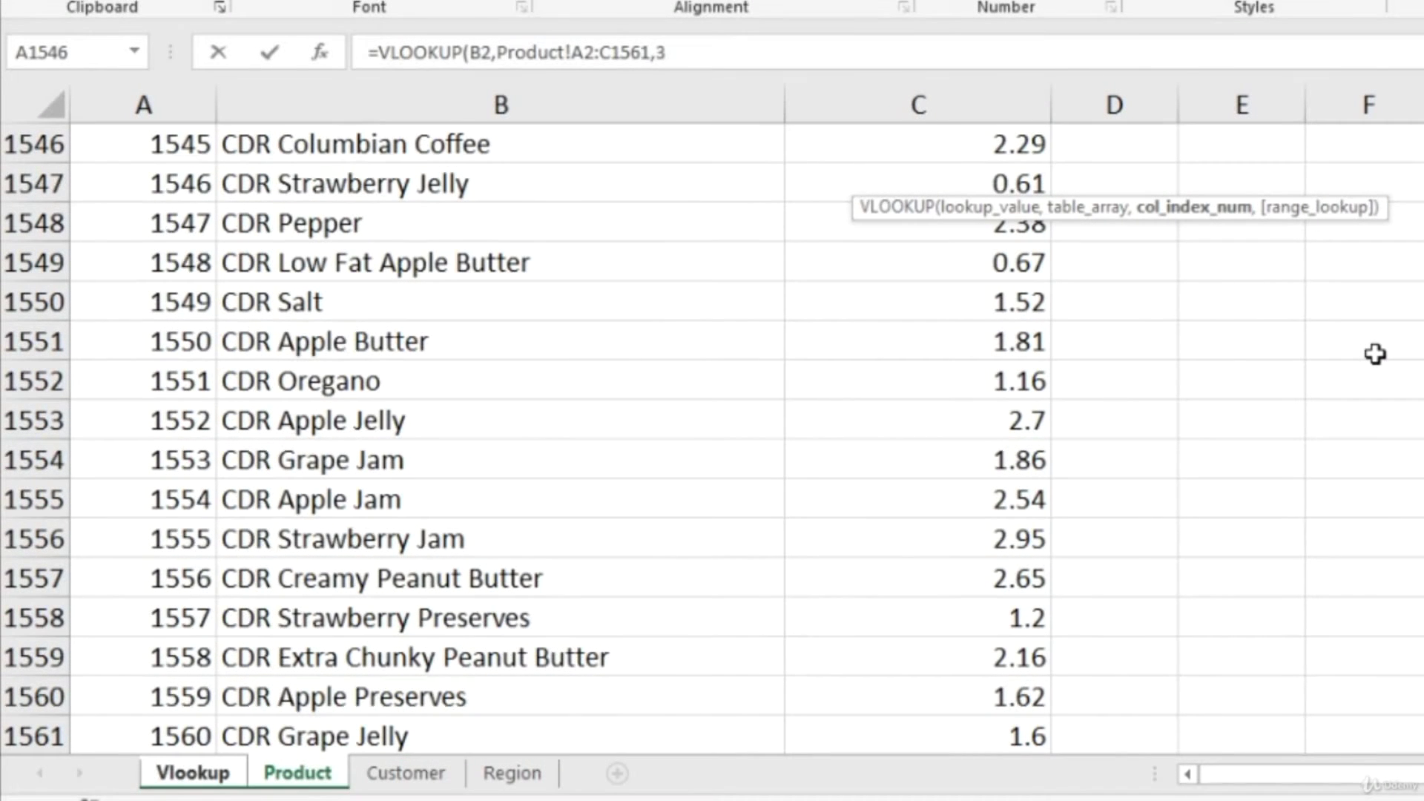
pyautogui.write('3,false')
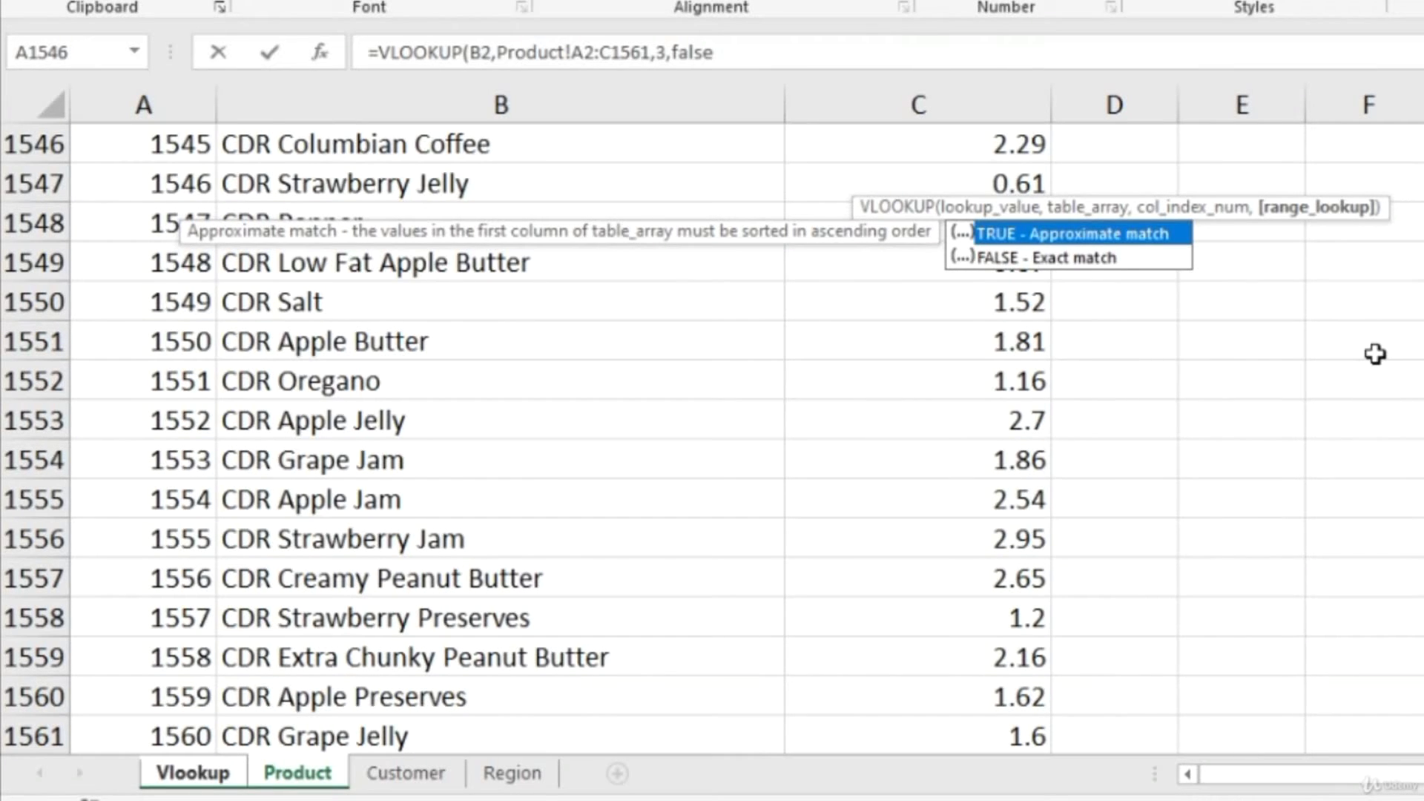
pyautogui.press('Return')
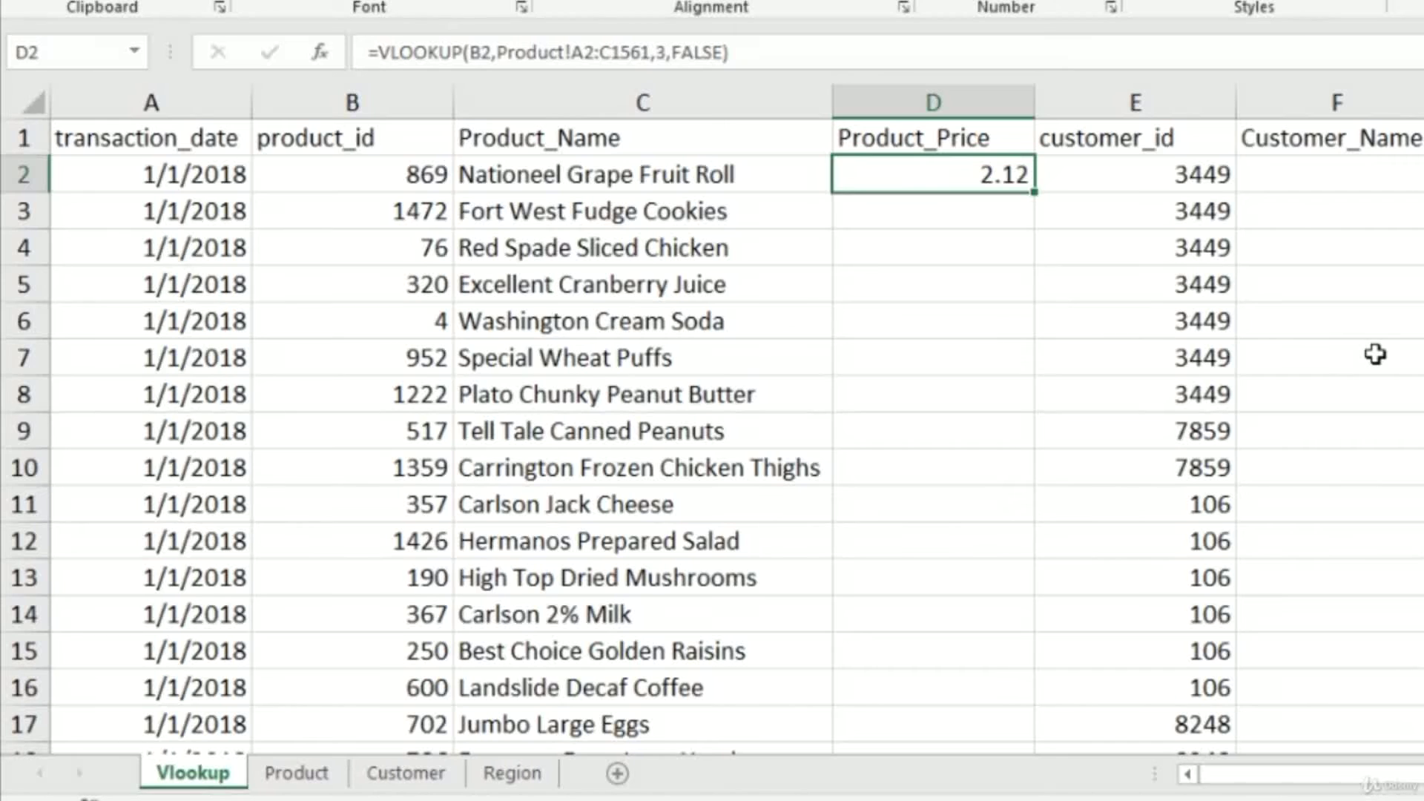
# - Make the table array in D2's VLOOKUP formula absolute, as Product!$A$2:$C$1561
pyautogui.press('F2')
pyautogui.press('Left')
pyautogui.press('Left')
pyautogui.press('Left')
pyautogui.press('Left')
pyautogui.press('Left')
pyautogui.press('Left')
pyautogui.press('Left')
pyautogui.press('Left')
pyautogui.press('Left')
pyautogui.press('Left')
pyautogui.press('Left')
pyautogui.press('Left')
pyautogui.press('Left')
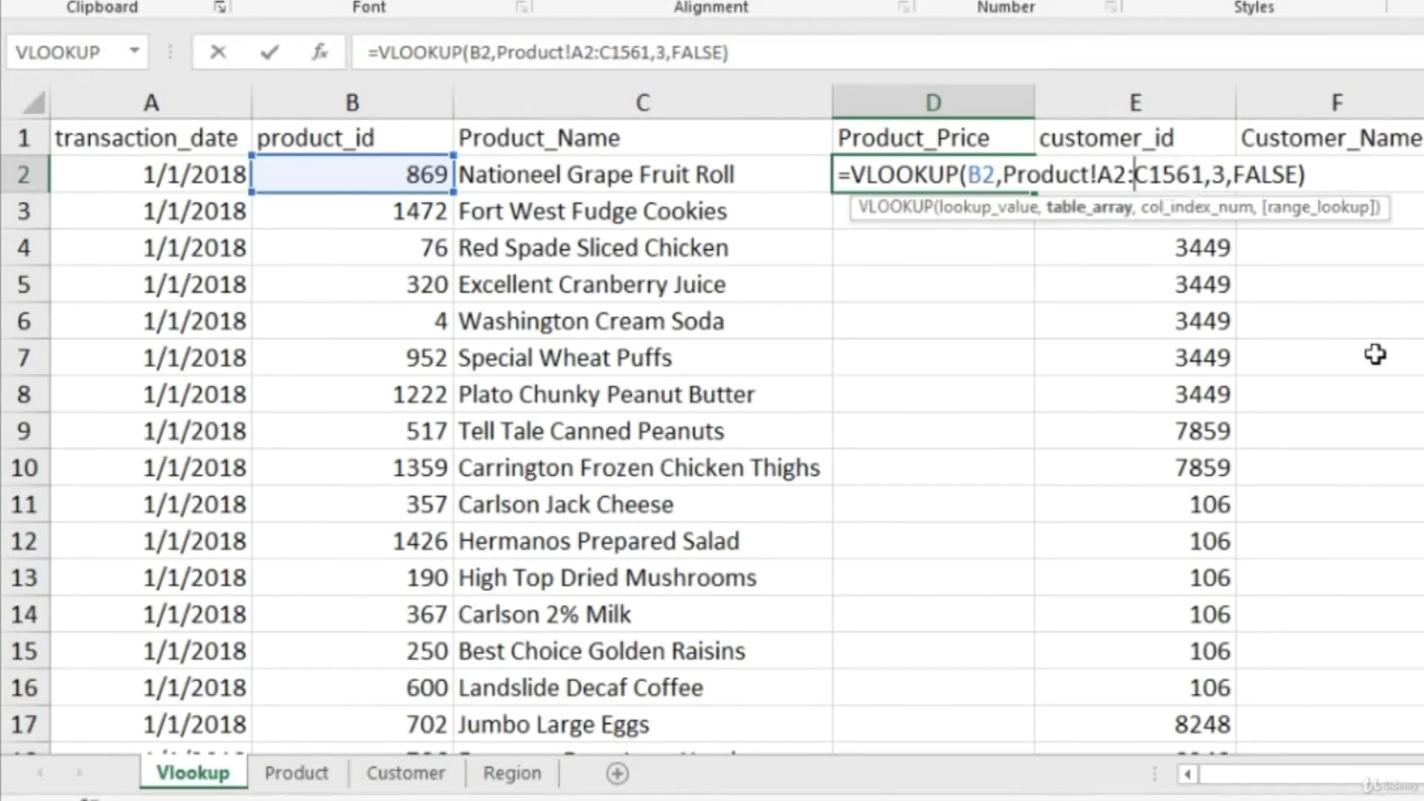
pyautogui.press('Right')
pyautogui.press('F4')
pyautogui.press('Right')
pyautogui.press('Right')
pyautogui.press('Right')
pyautogui.press('Right')
pyautogui.press('F4')
pyautogui.press('Return')
# - Copy D2's VLOOKUP formula to all Product_Price cells through row 269721
pyautogui.press('Up')
pyautogui.hotkey('ctrl', 'c')
pyautogui.press('Left')
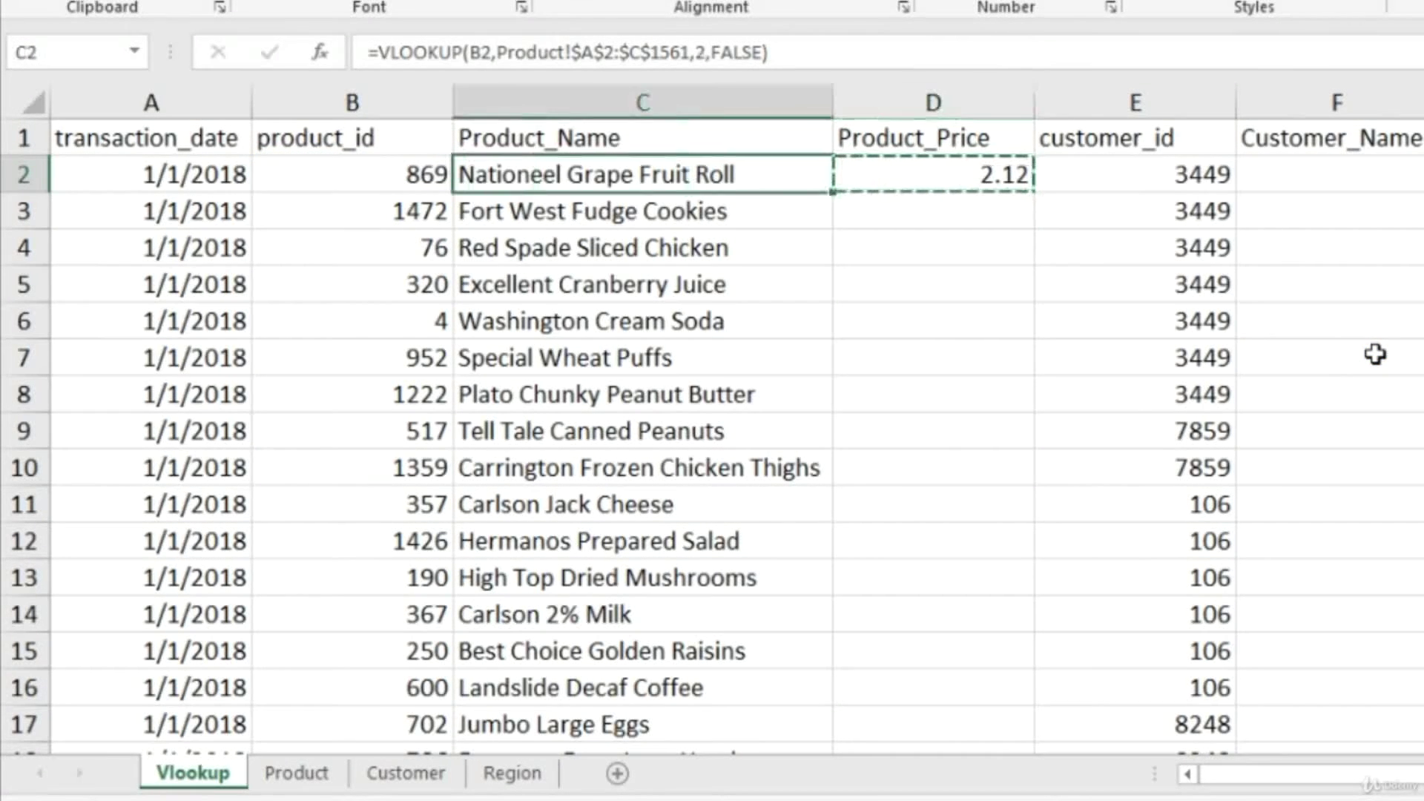
pyautogui.hotkey('ctrl', 'Down')
pyautogui.press('Right')
pyautogui.hotkey('ctrl', 'shift', 'Up')
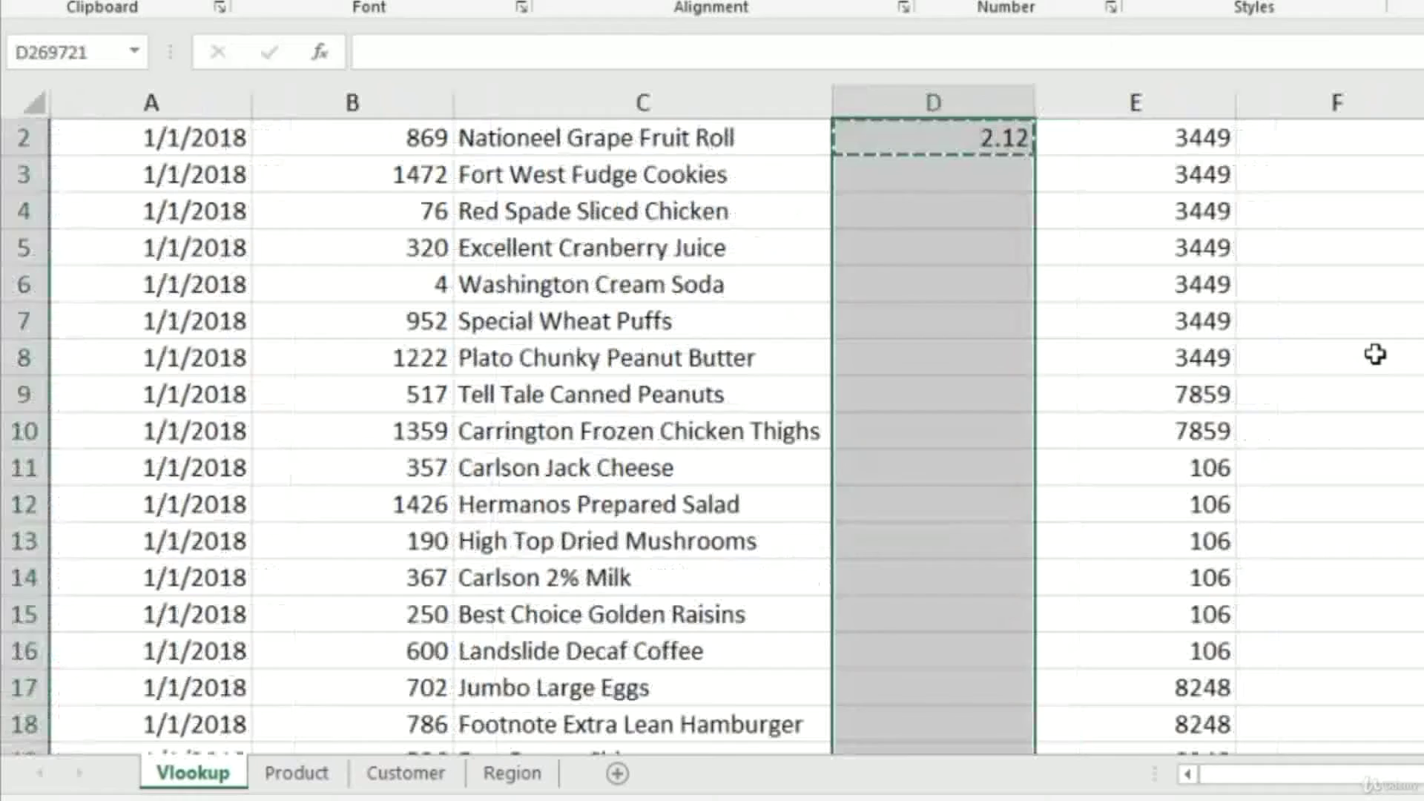
pyautogui.hotkey('ctrl', 'v')
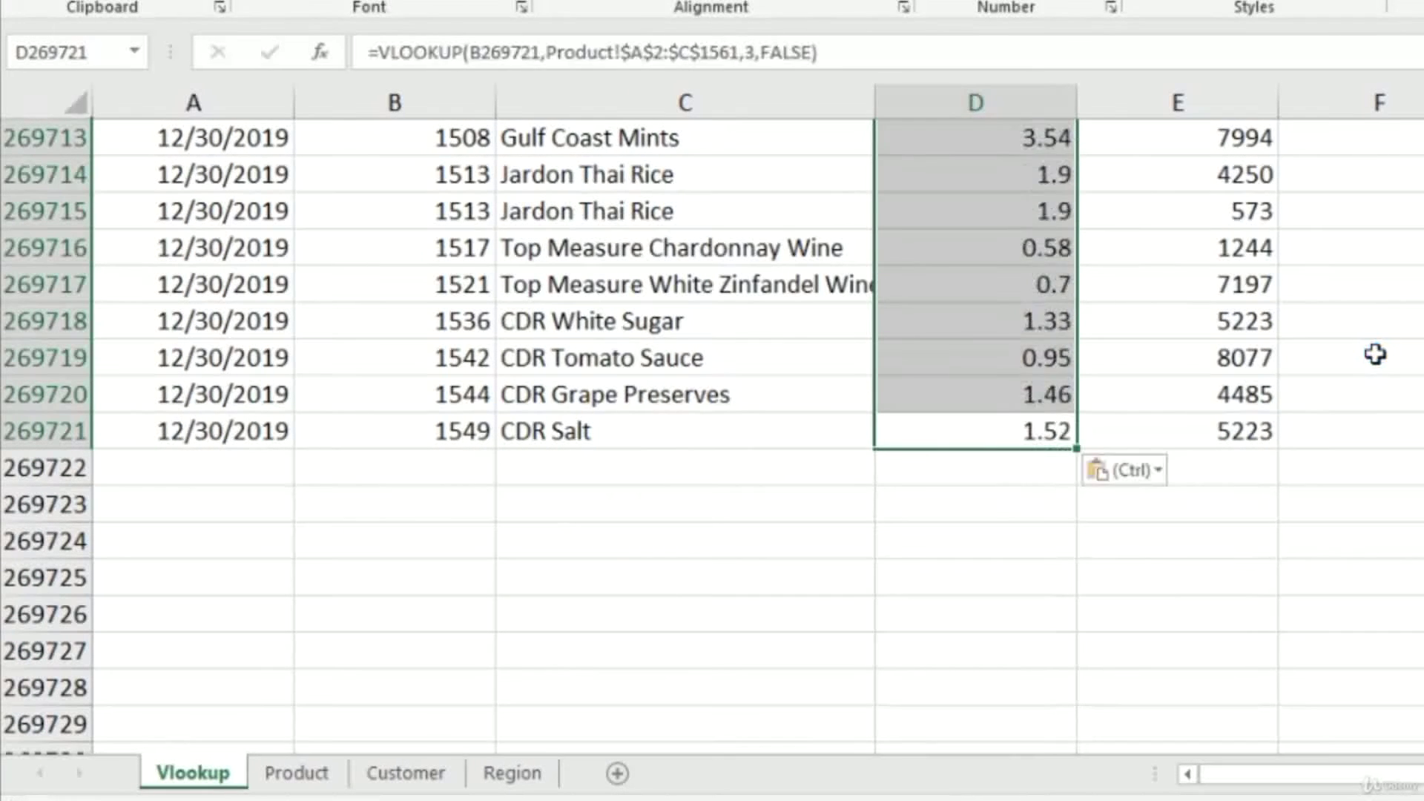
# - Check the Product_Price formulas in the first rows, and compare row 5's price with its product_id
pyautogui.hotkey('ctrl', 'Up')
pyautogui.press('Down')
pyautogui.press('Down')
pyautogui.press('Down')
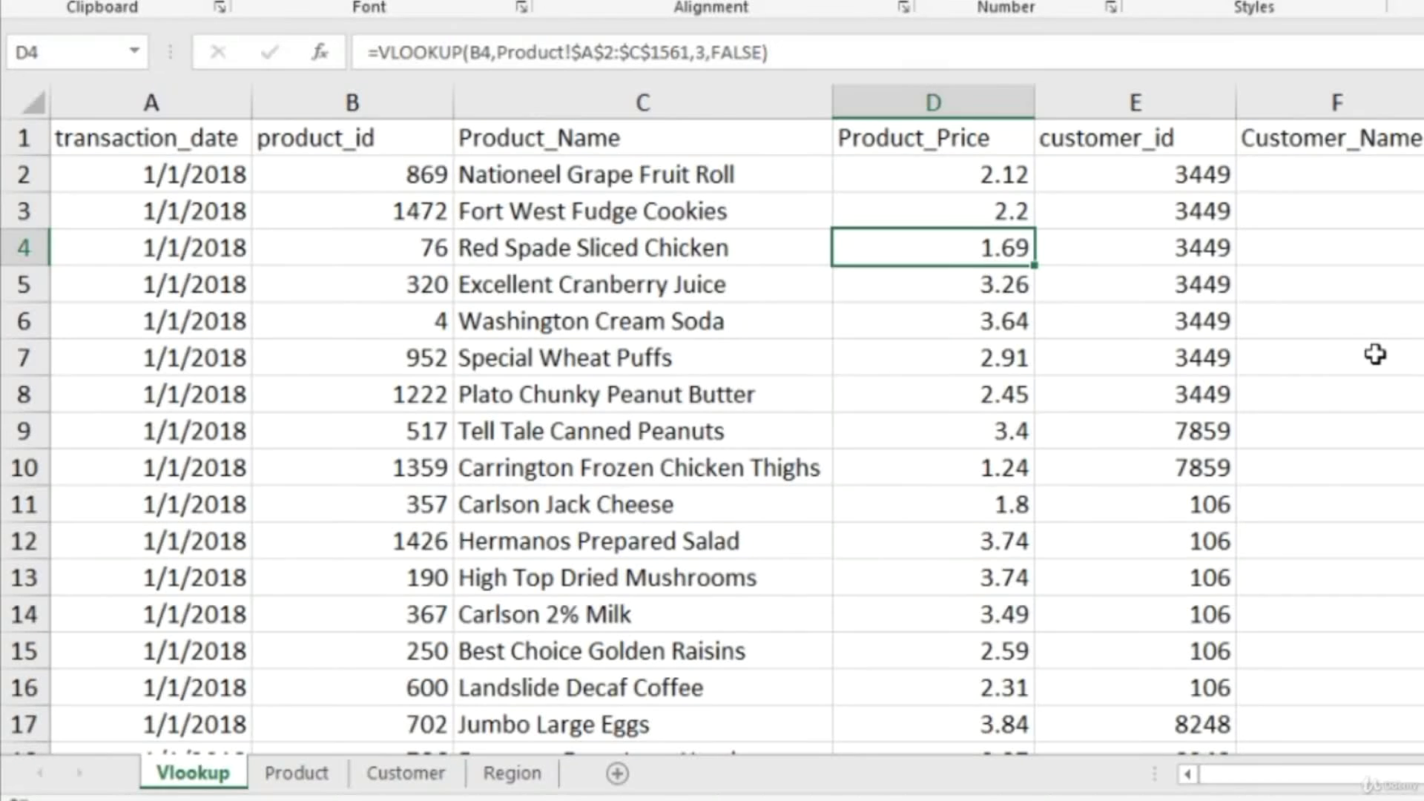
pyautogui.press('Down')
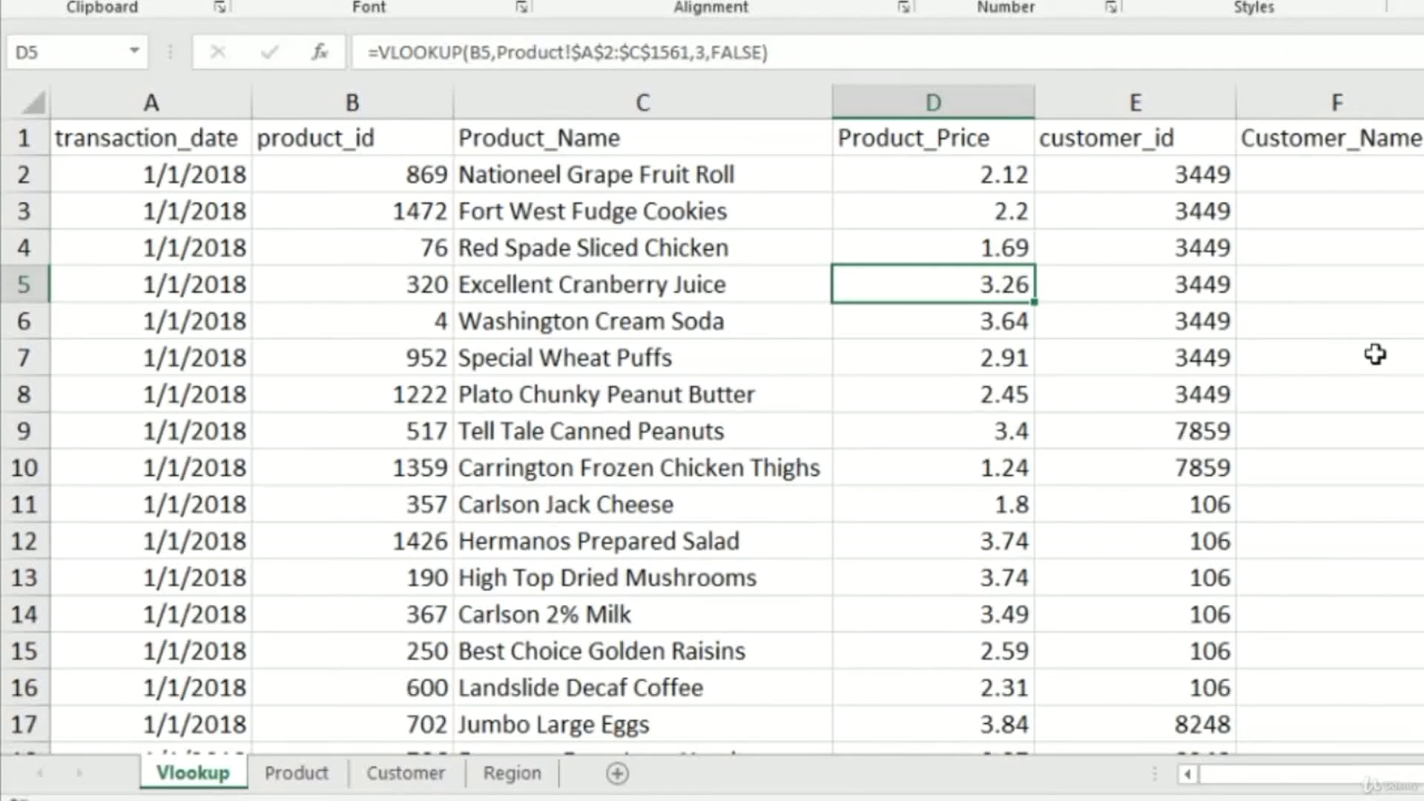
pyautogui.press('Left')
pyautogui.press('Left')
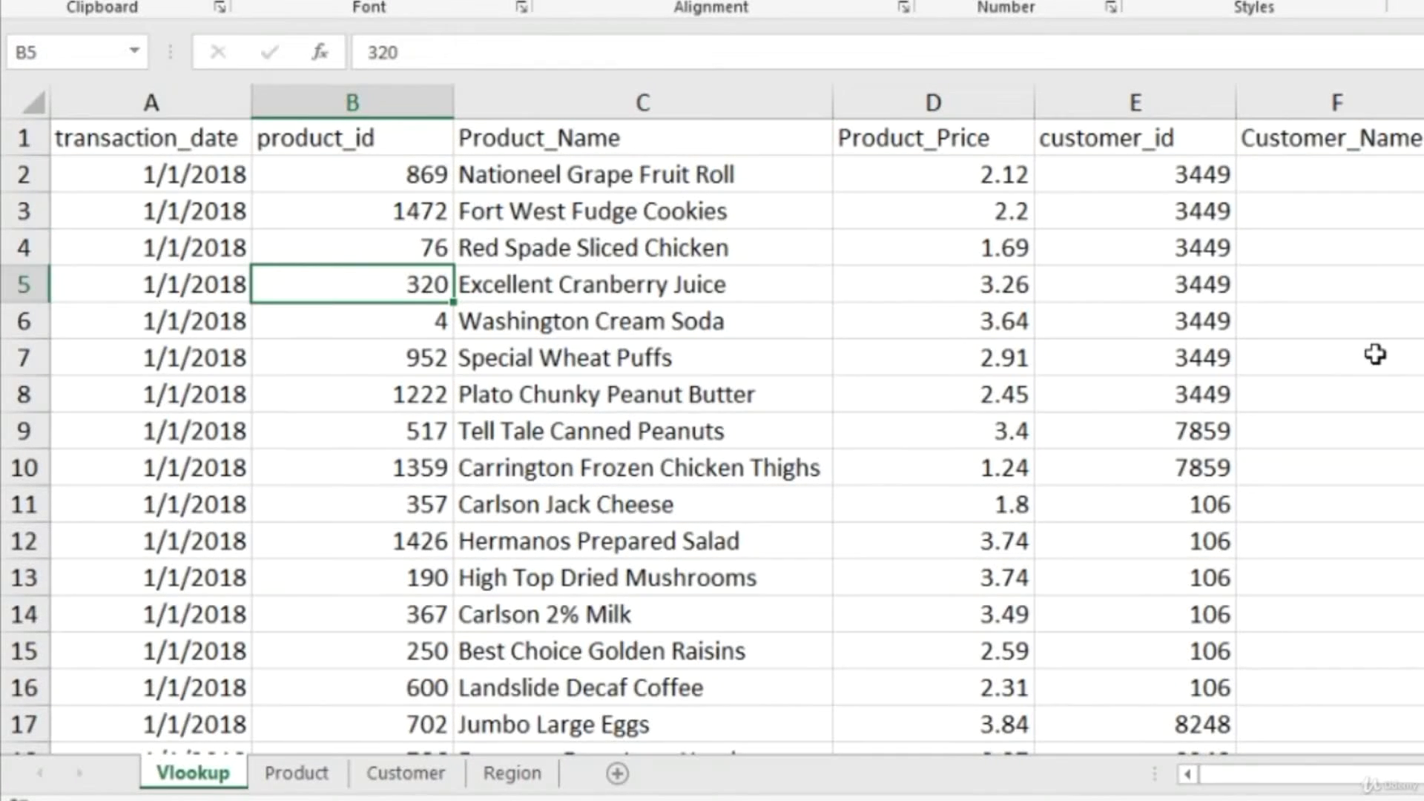
pyautogui.press('Right')
pyautogui.press('Right')
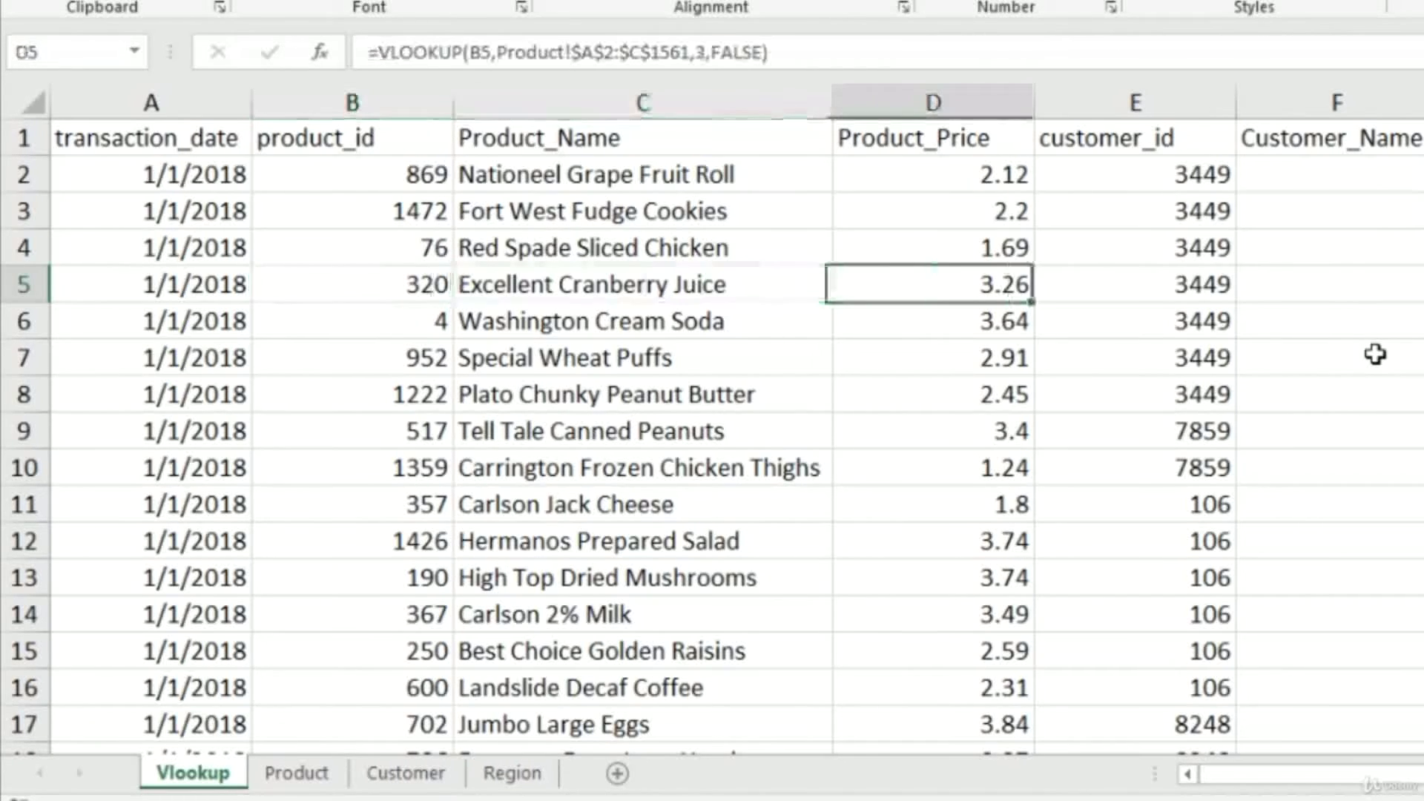
pyautogui.press('Left')
pyautogui.press('Left')
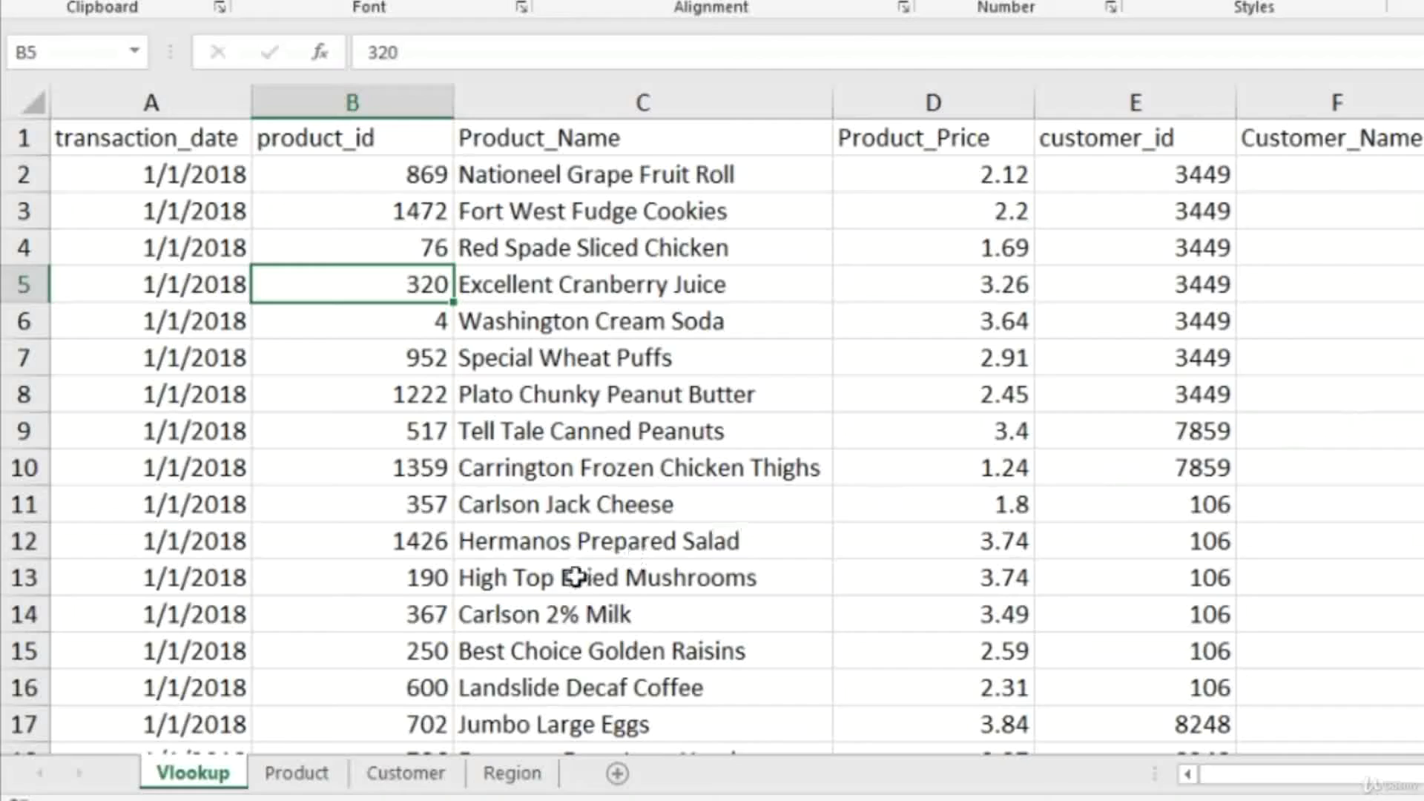
# - Find product id 320 on the Product sheet and check its Product_retail_price
pyautogui.click(296, 772)
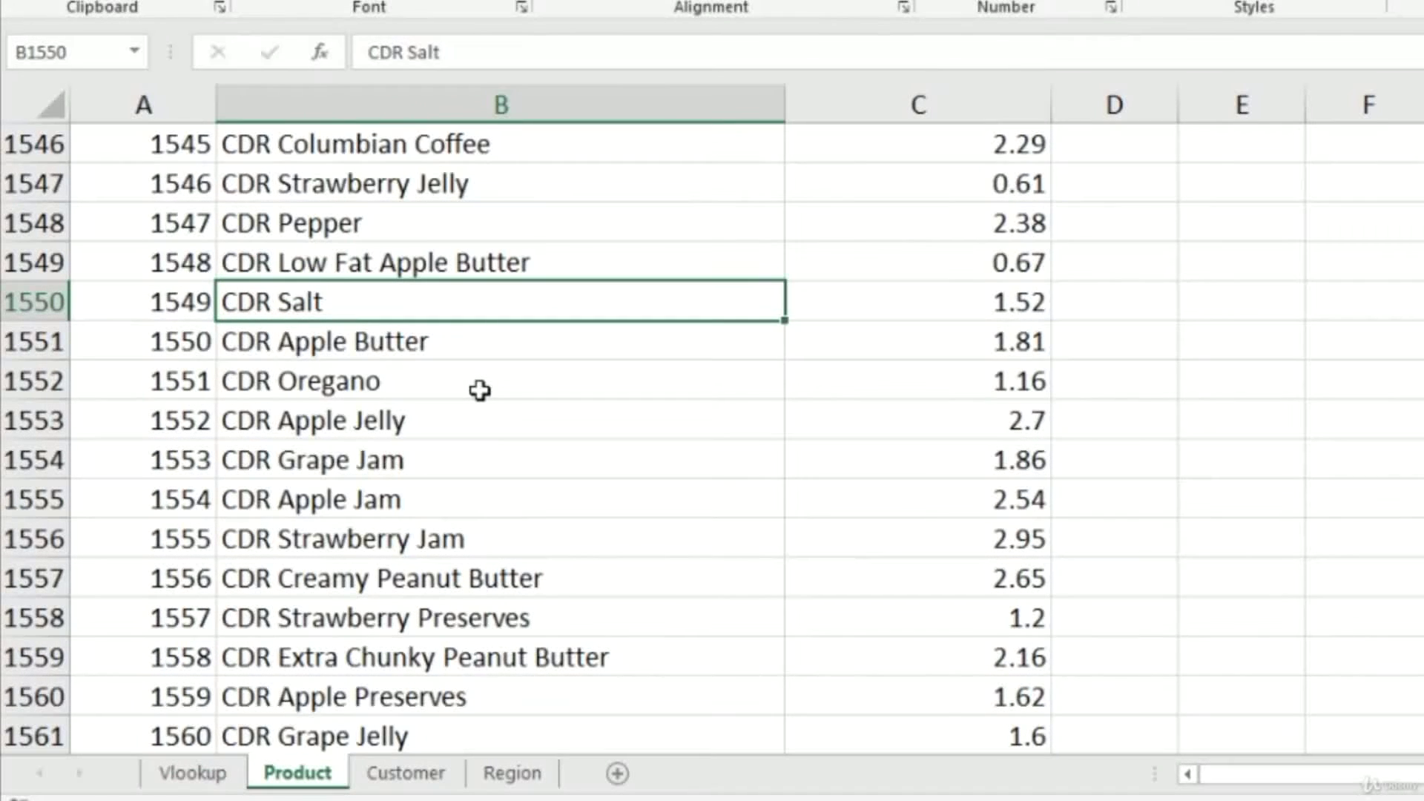
pyautogui.hotkey('ctrl', 'f')
pyautogui.write('320')
pyautogui.press('Return')
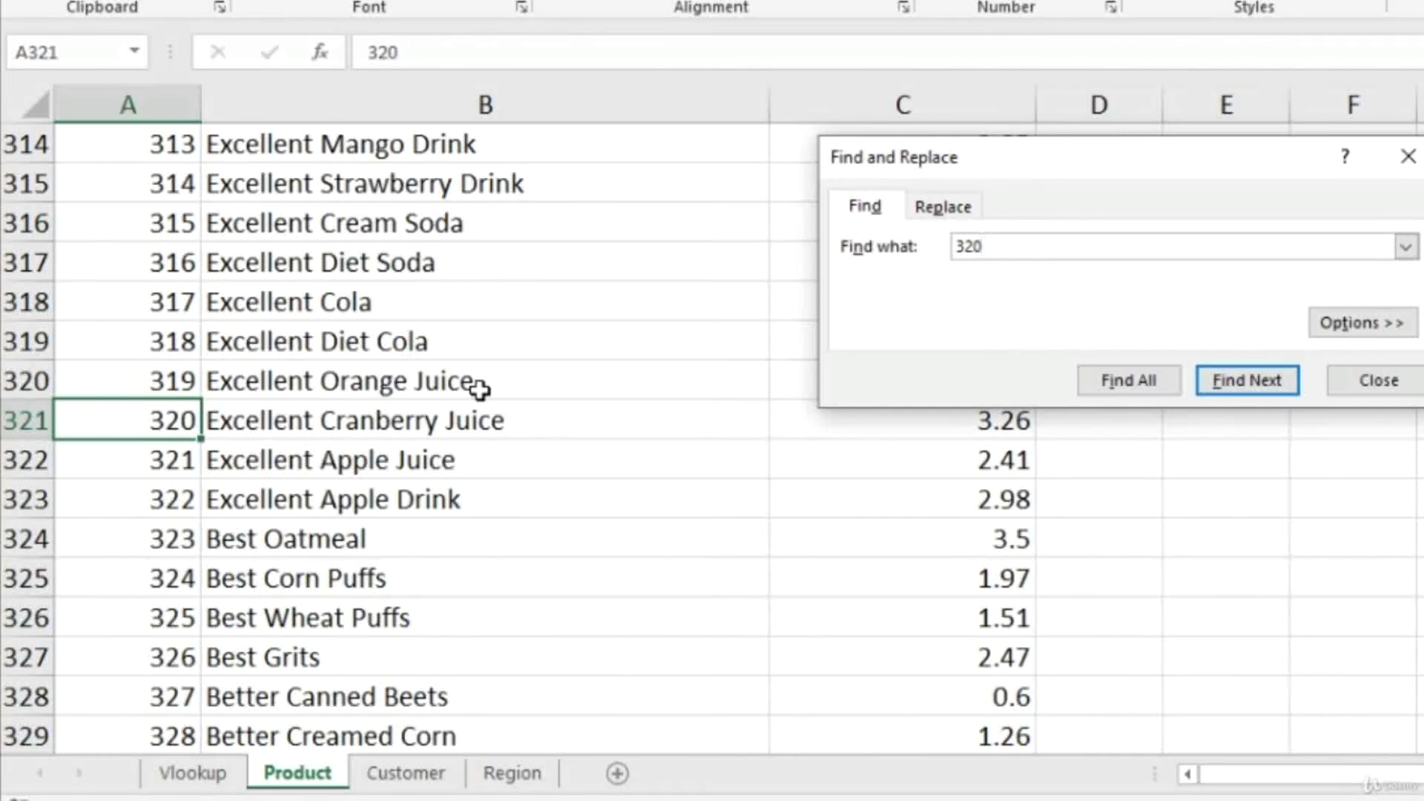
pyautogui.press('Escape')
pyautogui.press('Right')
pyautogui.press('Right')
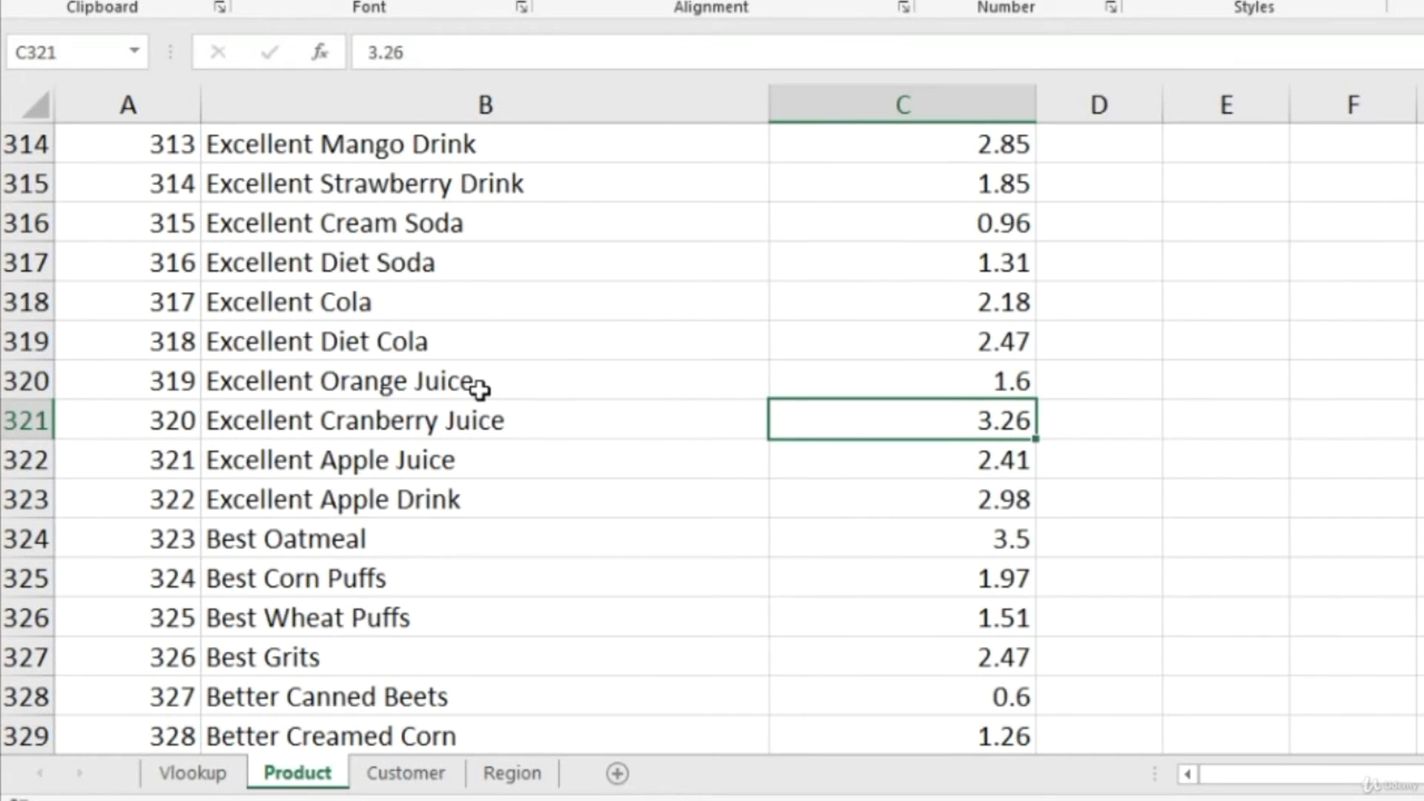
# - Review the Vlookup sheet's header row from product_id to Region and the customer_id in E2
pyautogui.hotkey('ctrl', 'pageup')
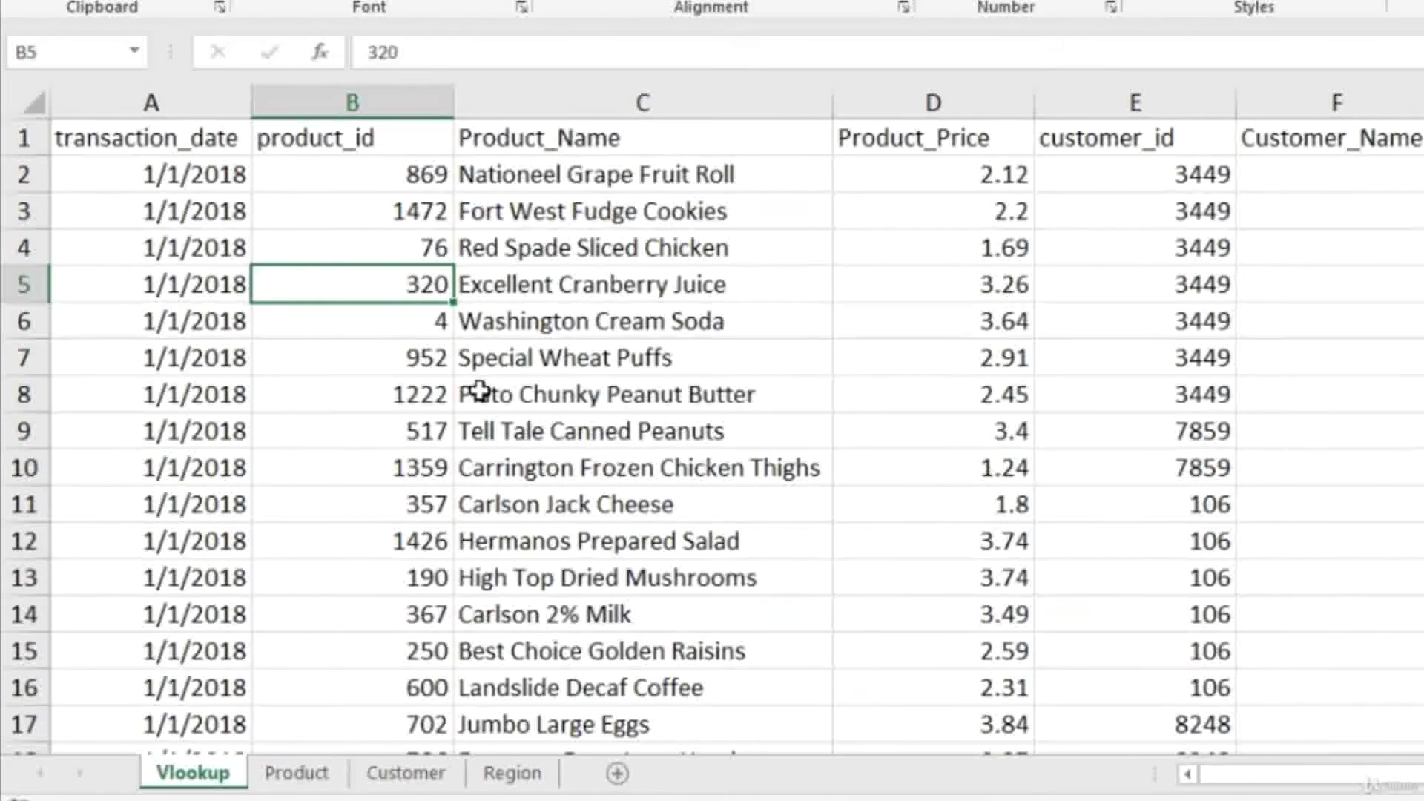
pyautogui.hotkey('ctrl', 'Up')
pyautogui.press('Left')
pyautogui.press('Right')
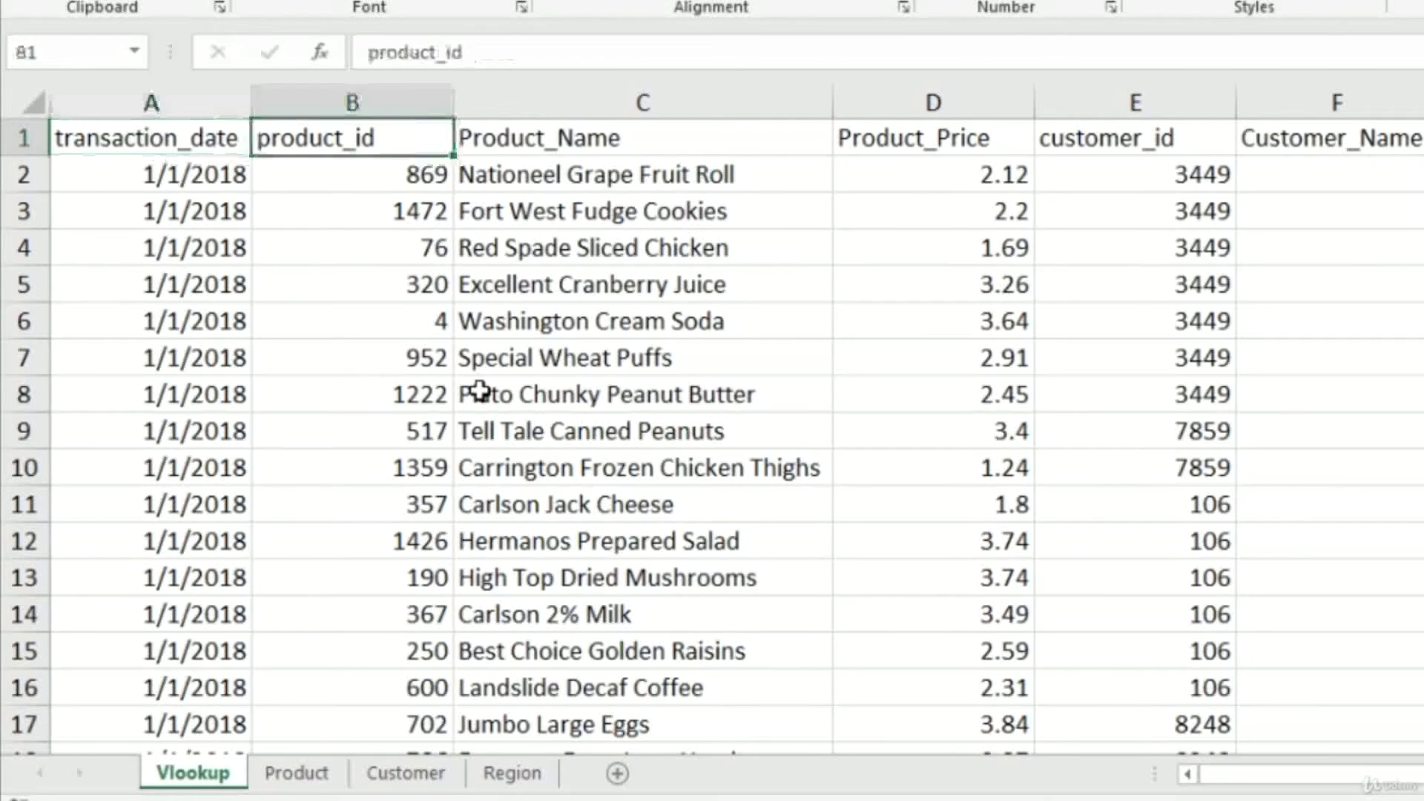
pyautogui.press('Right')
pyautogui.press('Right')
pyautogui.press('Right')
pyautogui.press('Right')
pyautogui.press('Right')
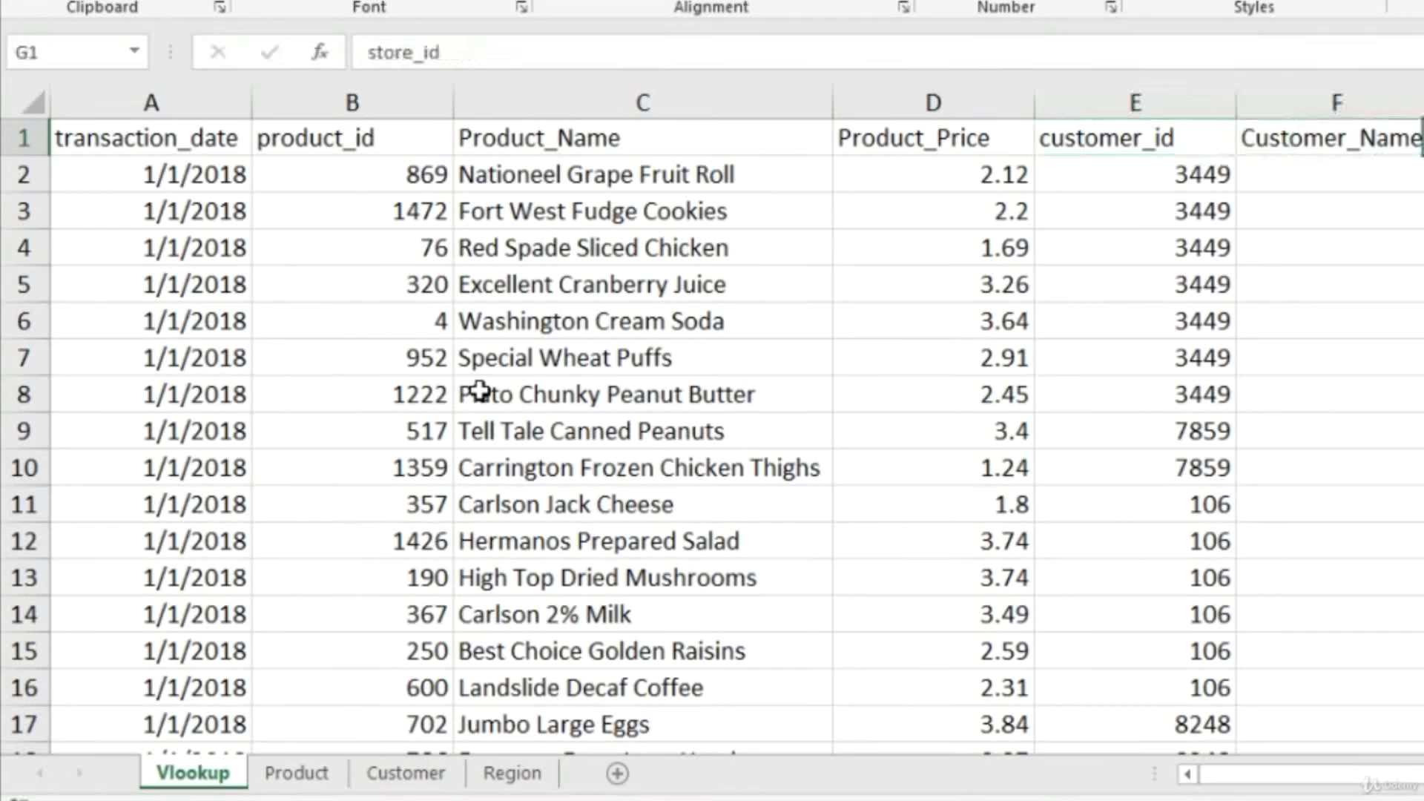
pyautogui.press('Right')
pyautogui.press('Right')
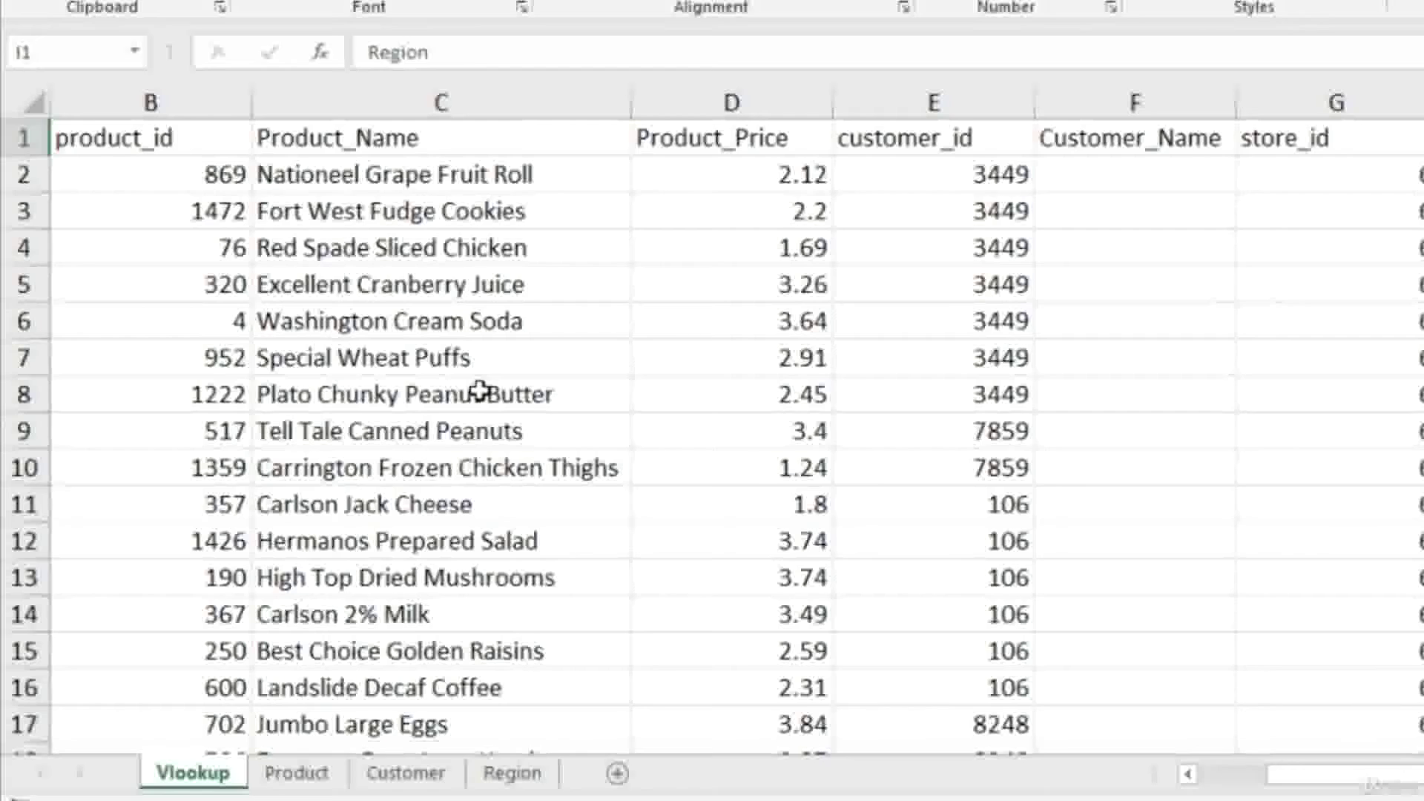
pyautogui.press('Left')
pyautogui.press('Left')
pyautogui.press('Left')
pyautogui.press('Down')
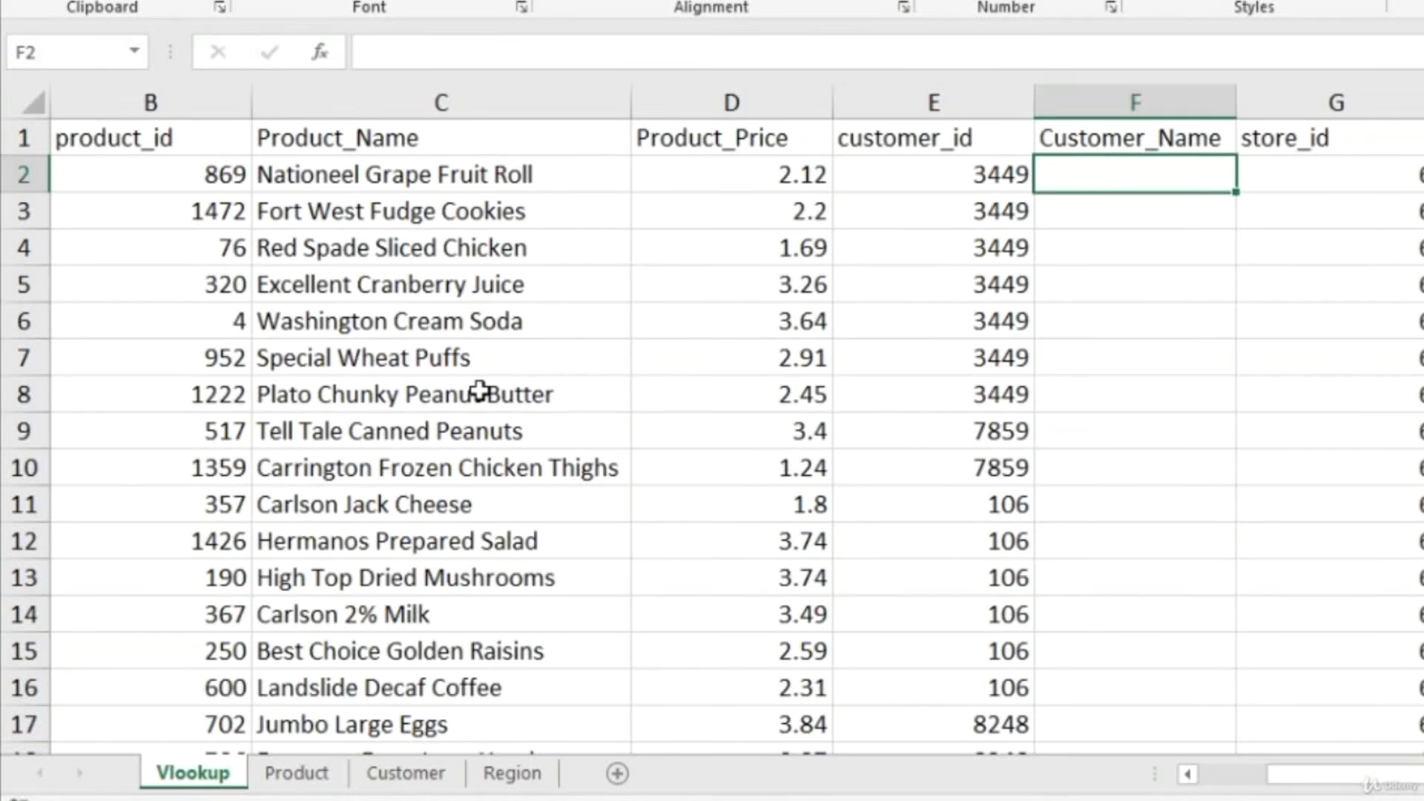
pyautogui.press('Left')
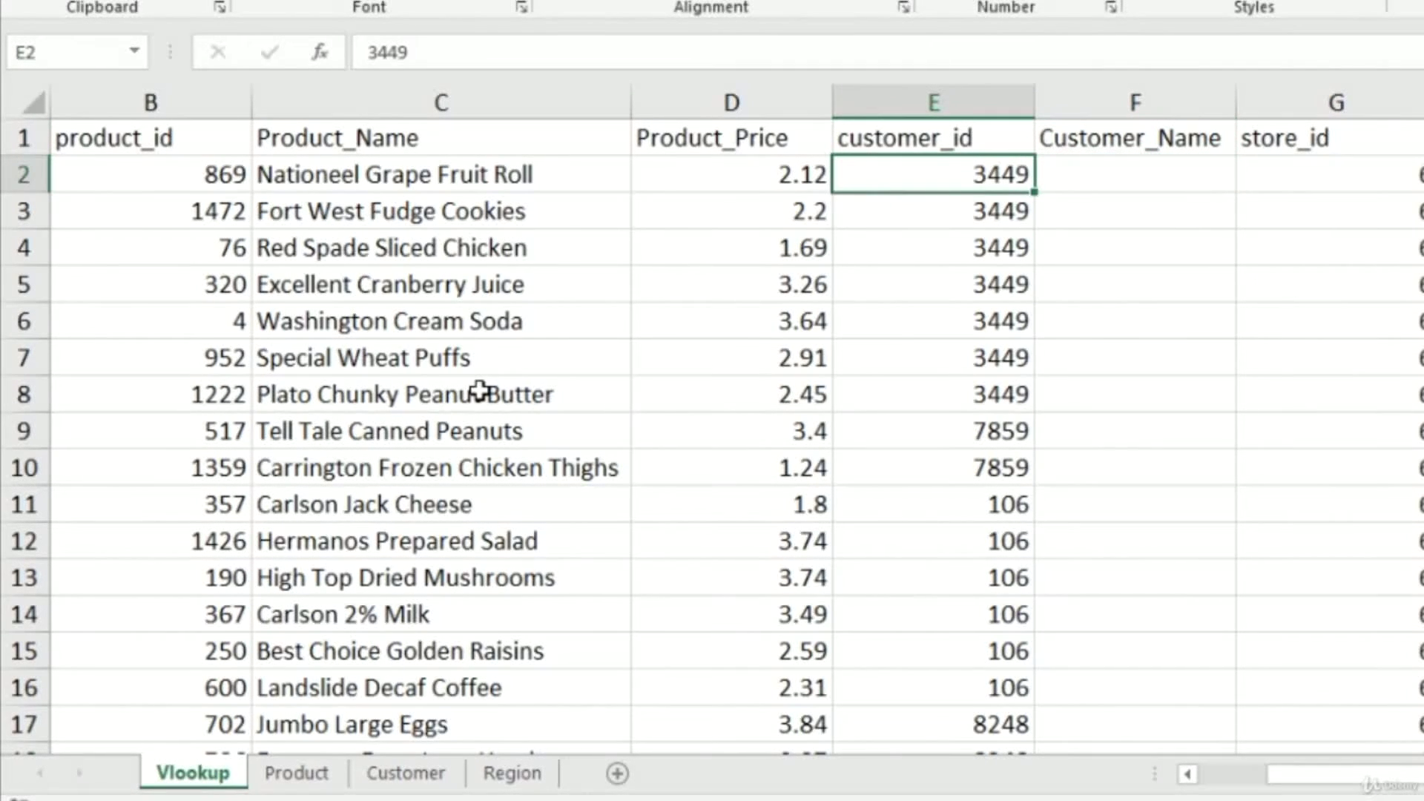
# - Examine the customer_id and Customer_Name columns at the start of the Customer sheet
pyautogui.click(406, 773)
pyautogui.press('Up')
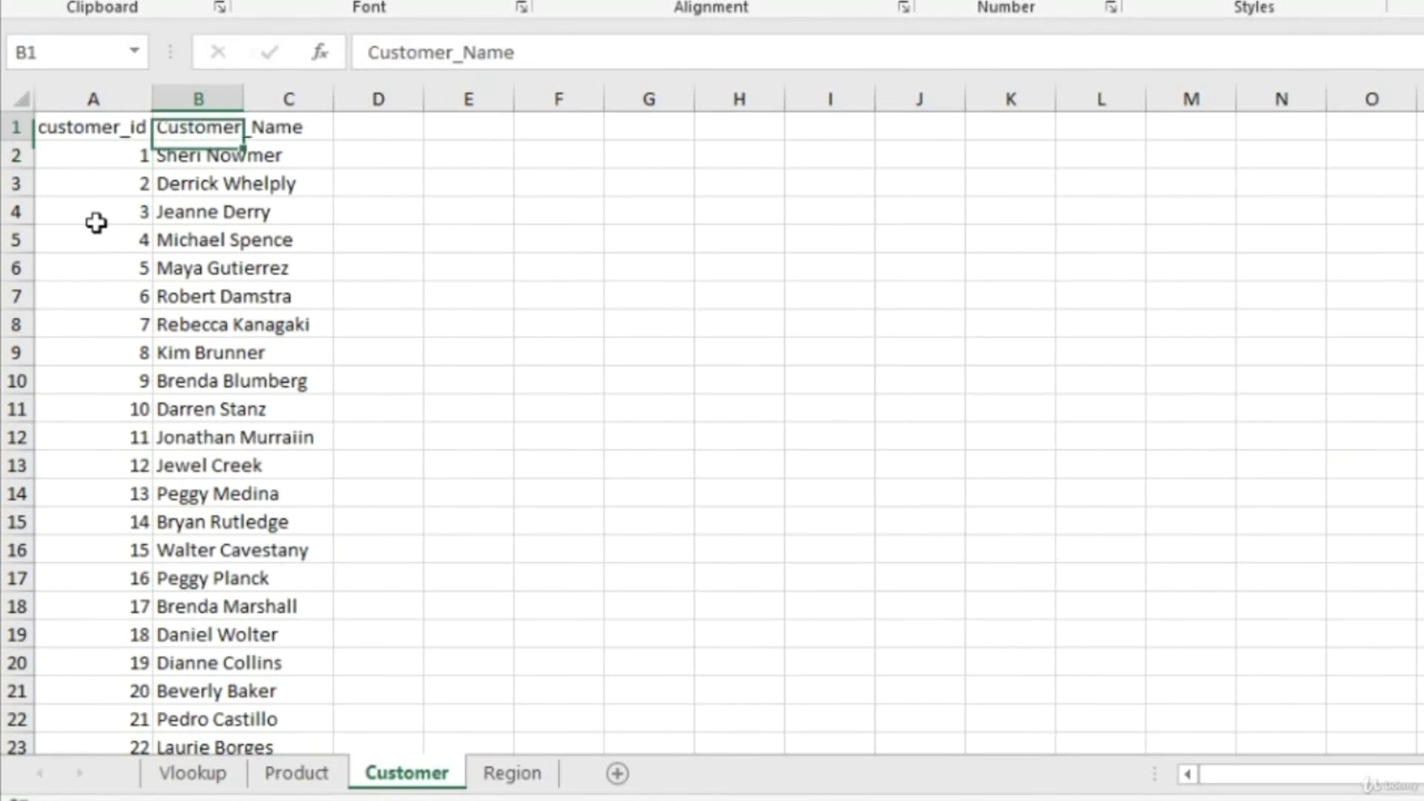
pyautogui.press('Left')
pyautogui.press('Down')
pyautogui.press('Right')
pyautogui.press('Left')
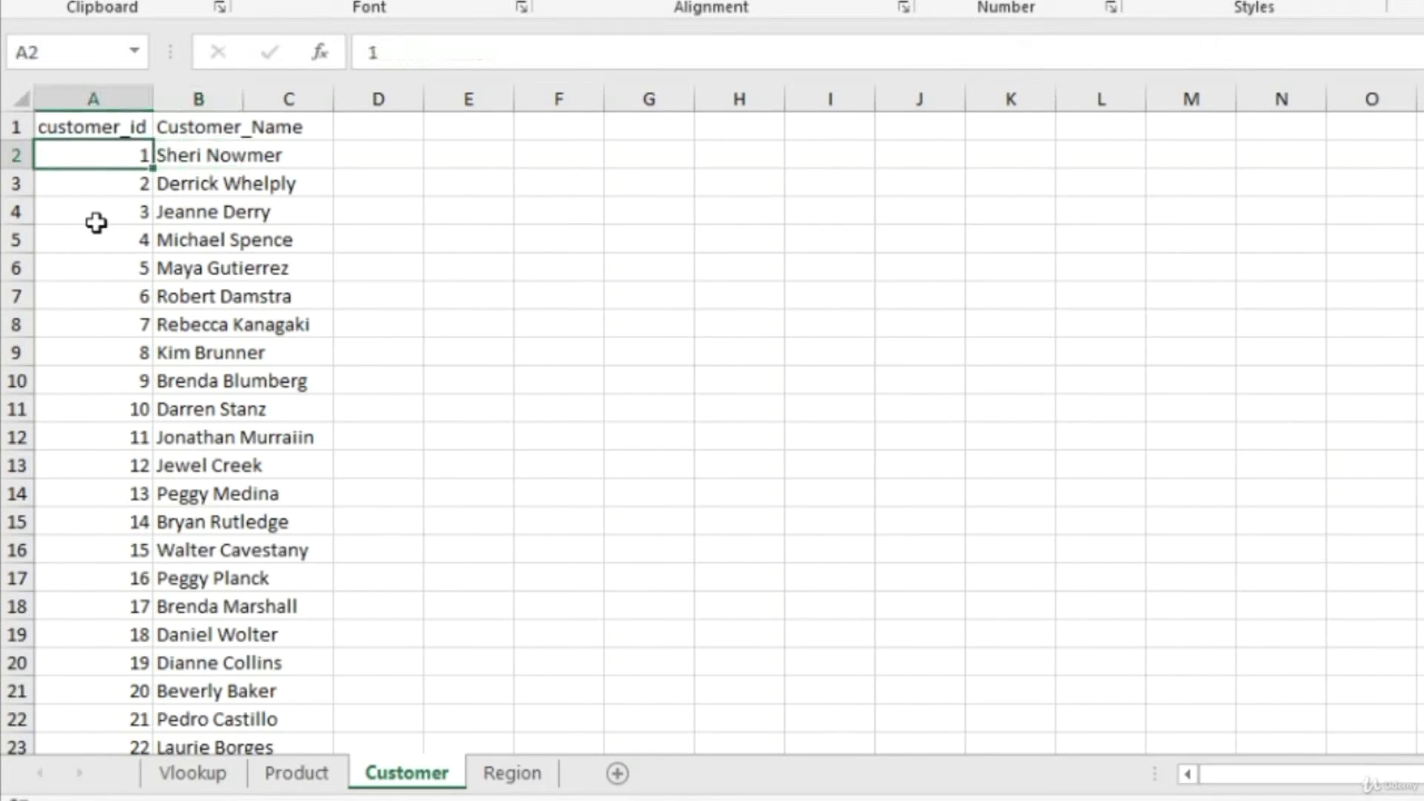
pyautogui.press('Up')
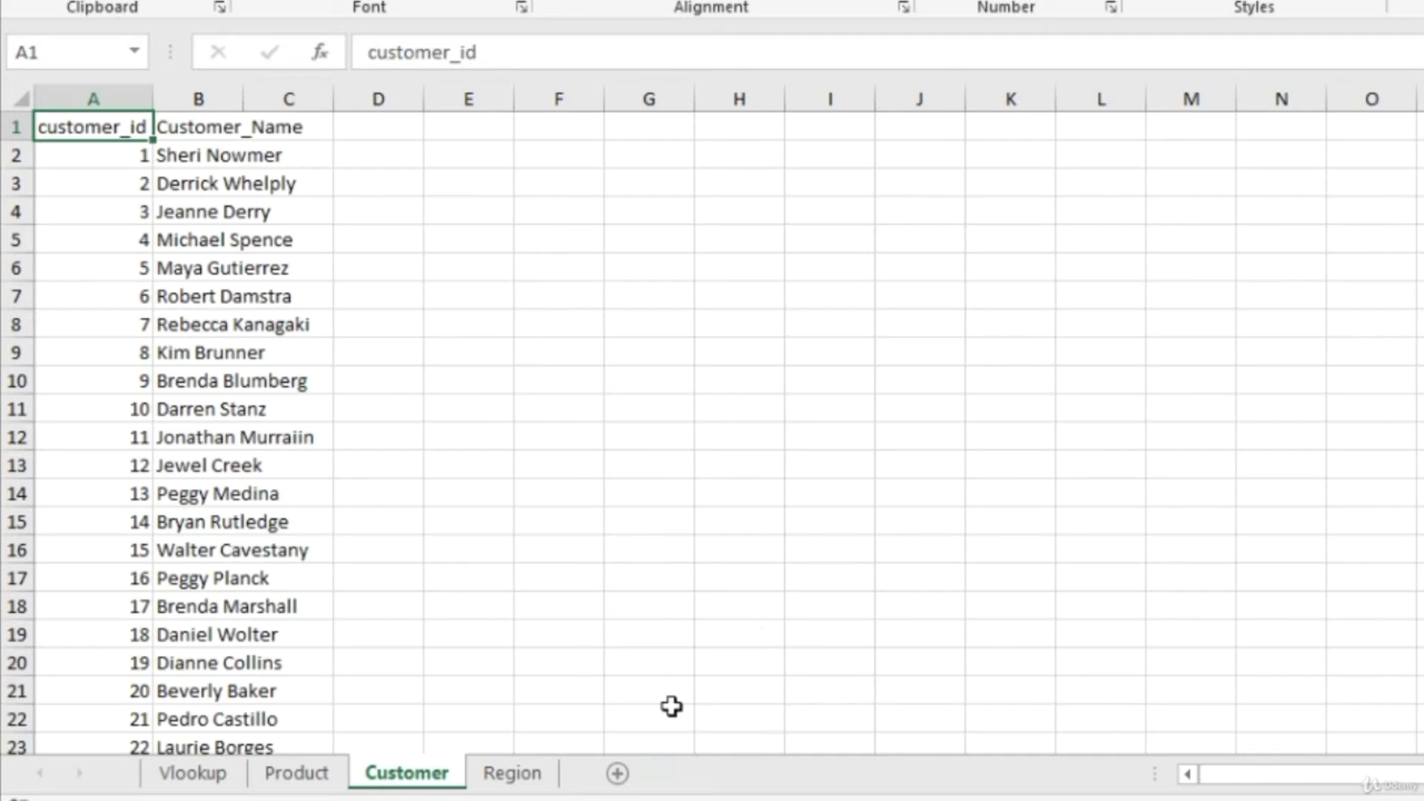
# - Check the Customer_Name, store_id, District and Region columns in row 2 of the Vlookup sheet
pyautogui.click(195, 773)
pyautogui.click(1152, 178)
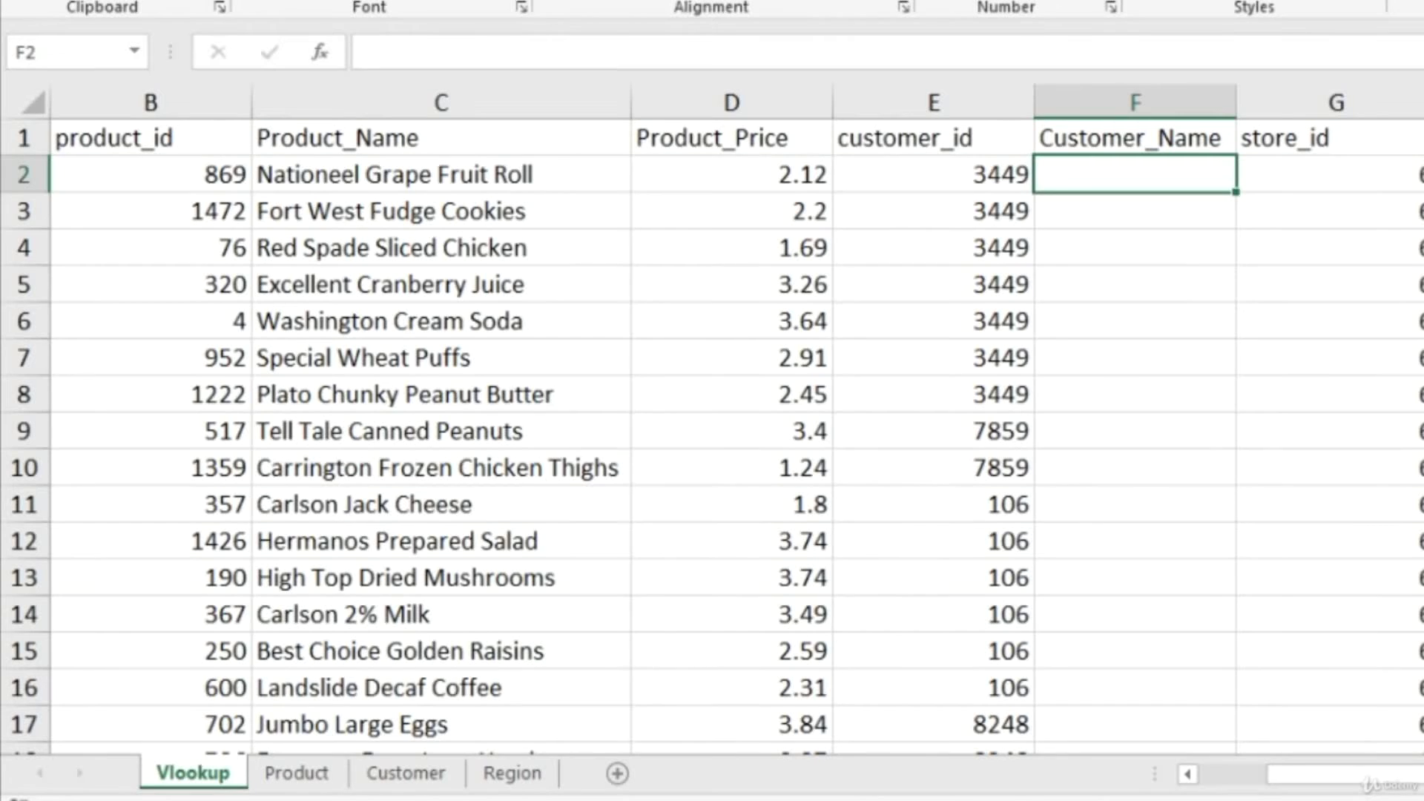
pyautogui.press('Right')
pyautogui.press('Right')
pyautogui.press('Right')
pyautogui.press('Right')
pyautogui.press('Right')
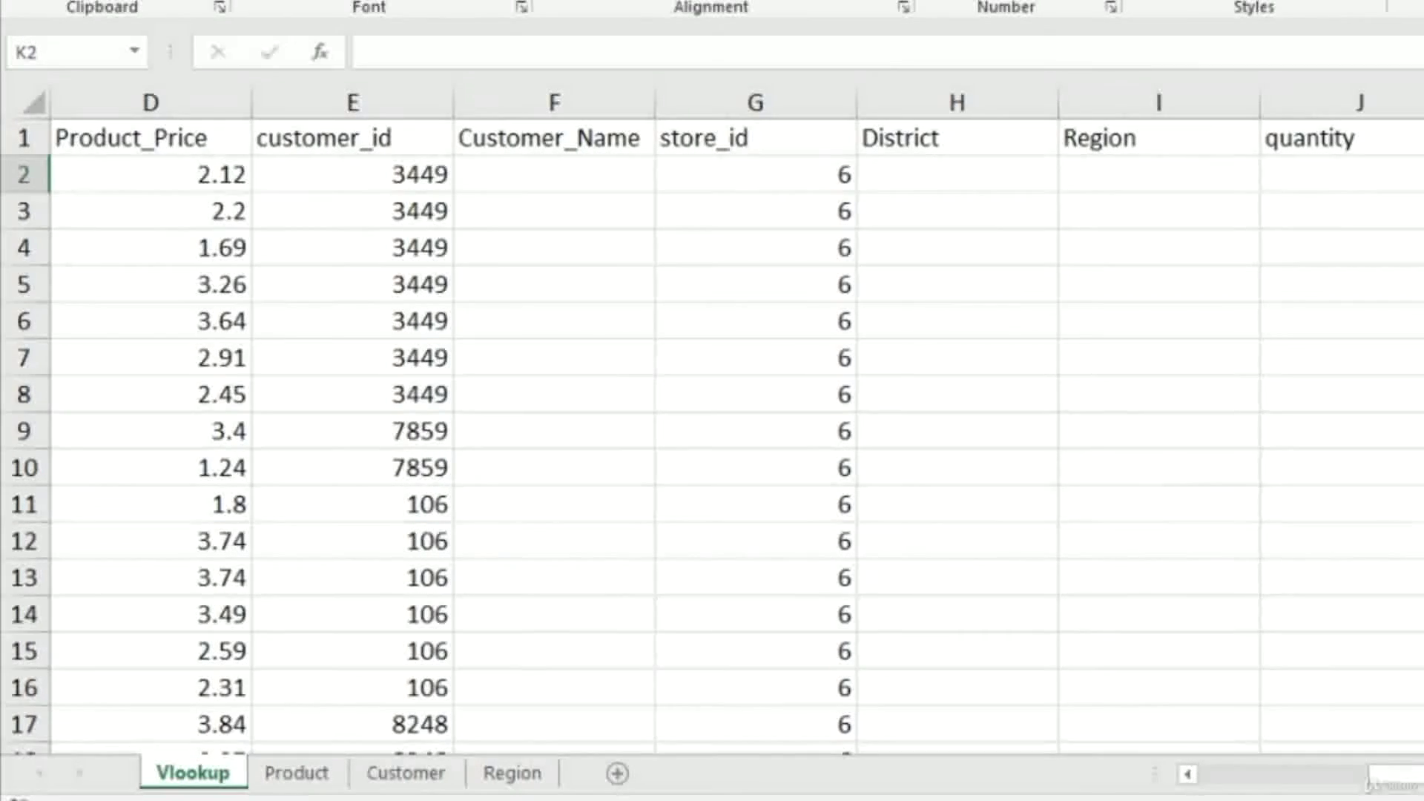
pyautogui.press('Left')
pyautogui.press('Left')
pyautogui.press('Left')
pyautogui.press('Left')
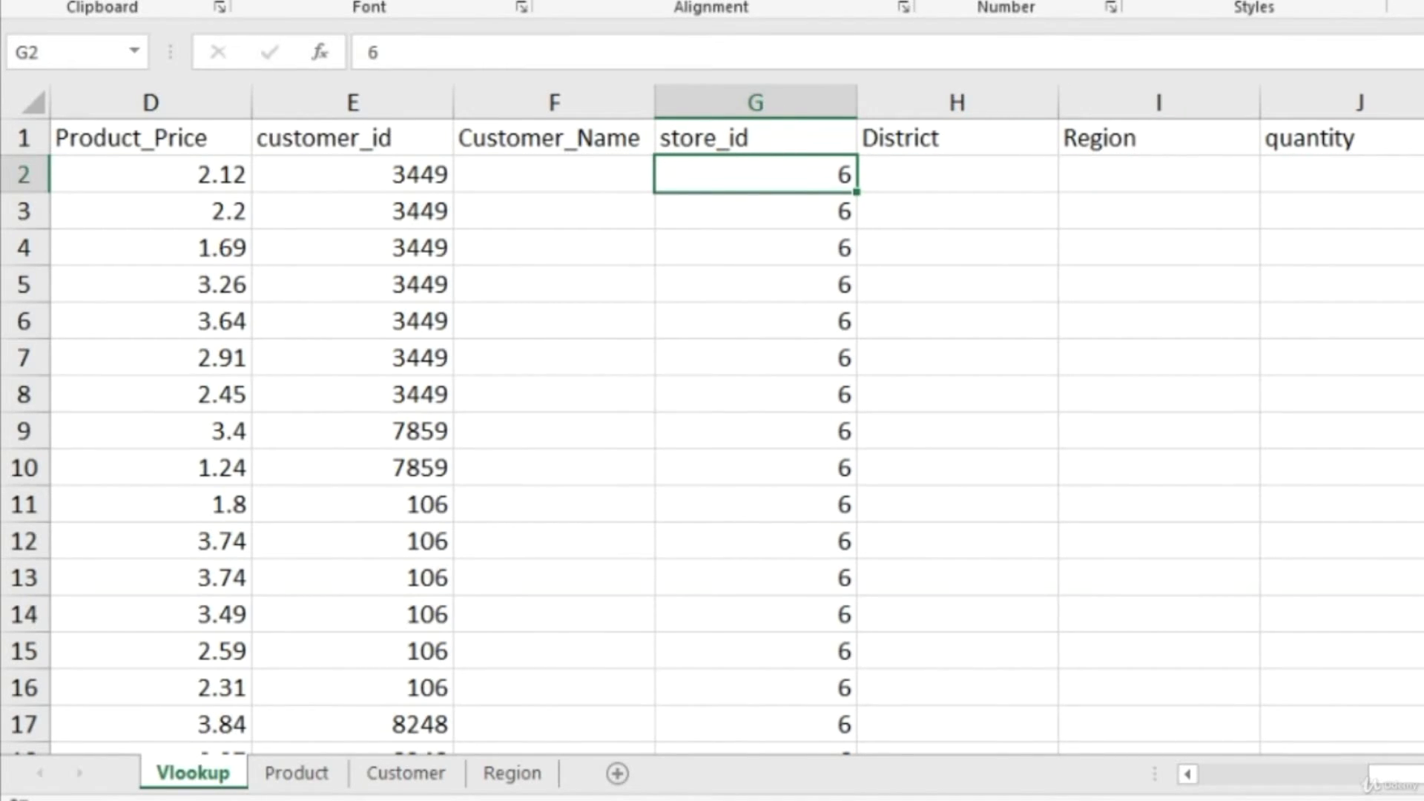
pyautogui.press('Right')
pyautogui.press('Right')
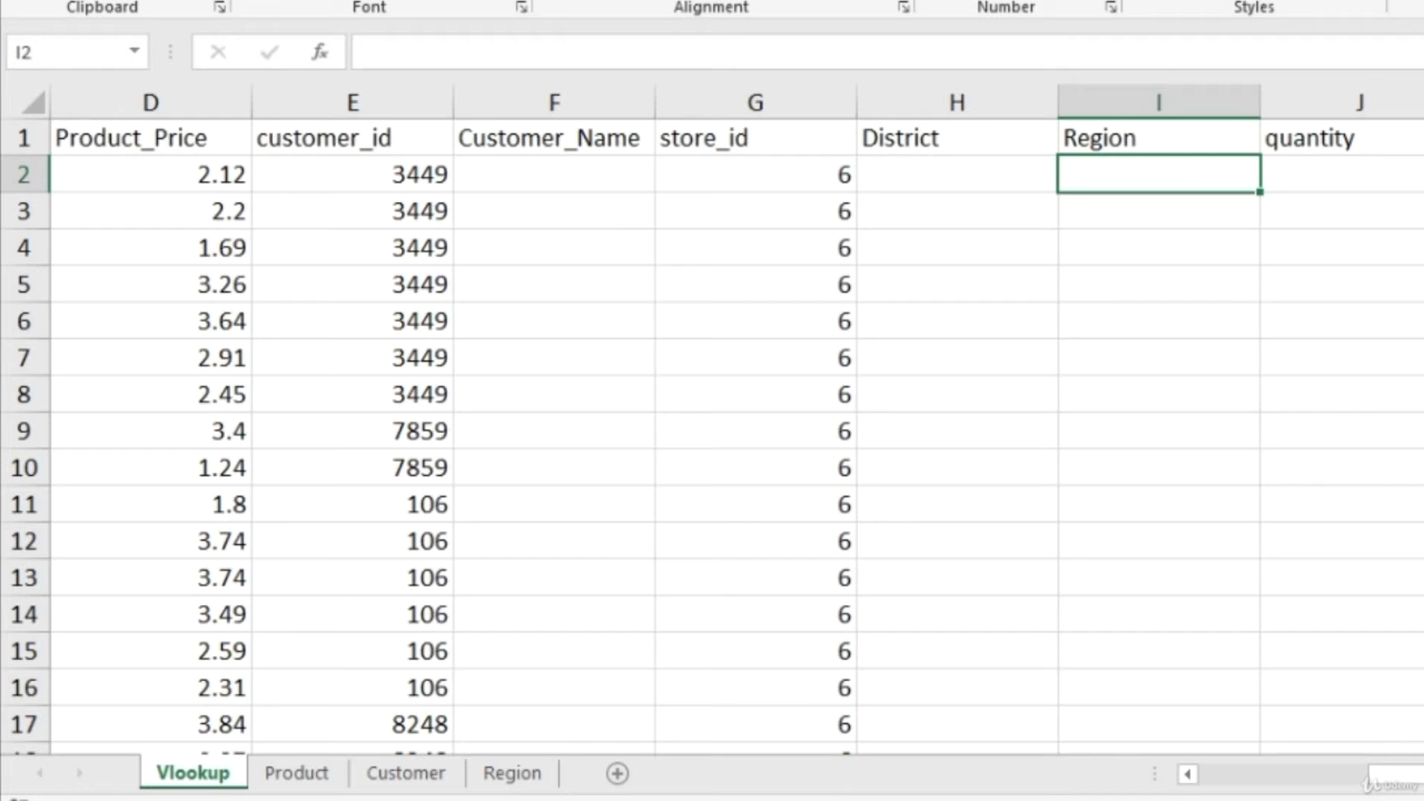
# - Examine the region_id, sales_district and sales_region columns on the Region sheet, and return to the Vlookup sheet
pyautogui.click(508, 777)
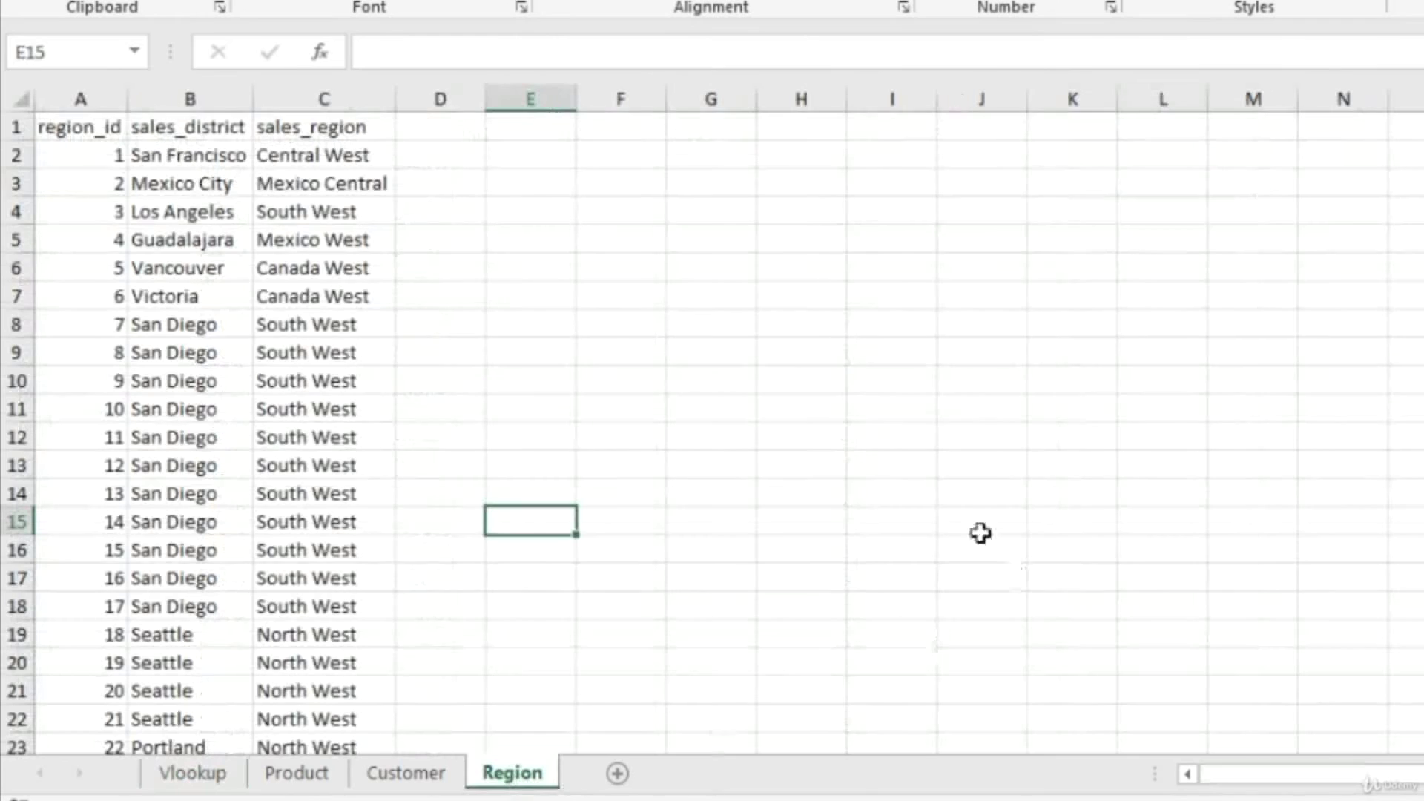
pyautogui.click(74, 126)
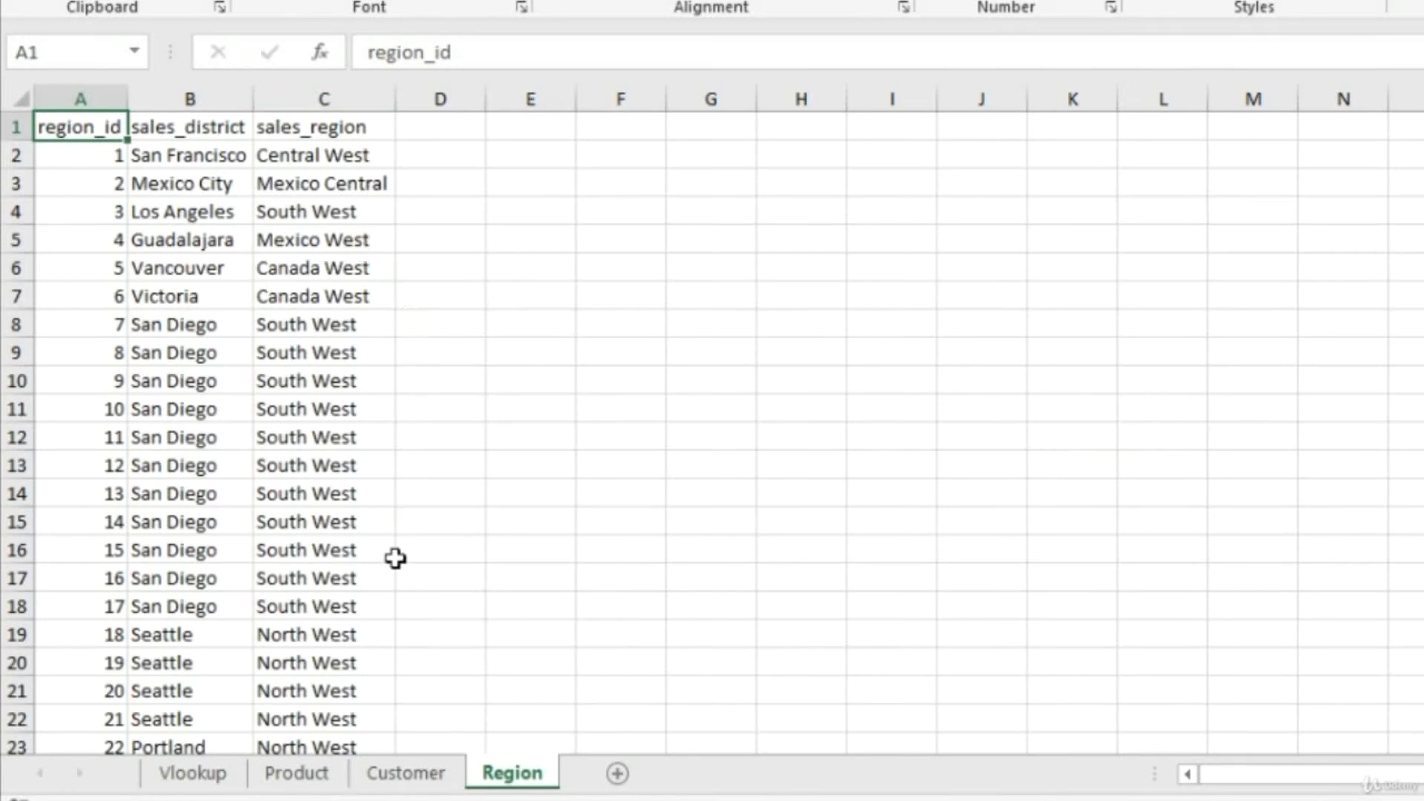
pyautogui.click(194, 773)
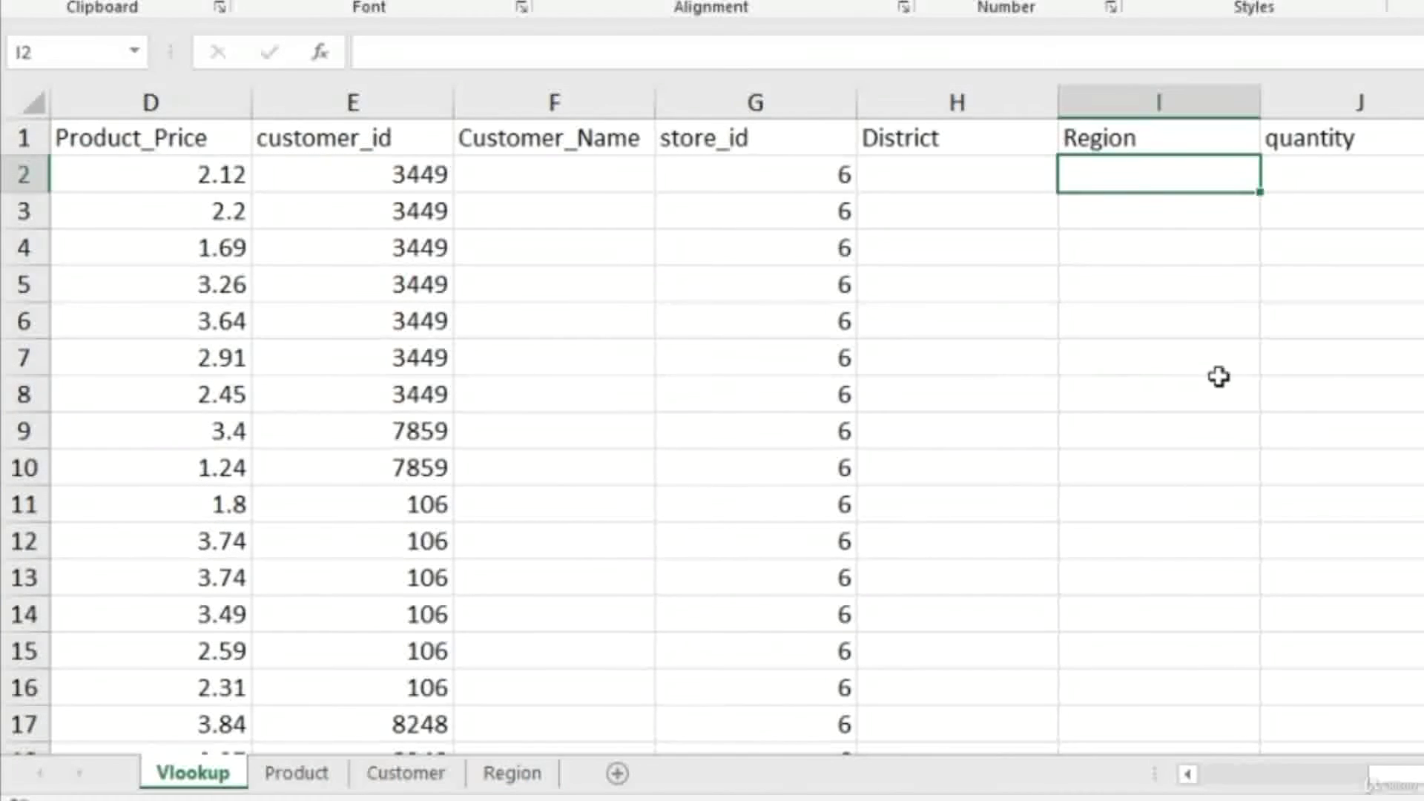
# - Review row 2 from transaction_date onward and compare the VLOOKUP formulas in C2 and D2
pyautogui.hotkey('ctrl', 'Left')
pyautogui.hotkey('ctrl', 'Left')
pyautogui.hotkey('ctrl', 'Left')
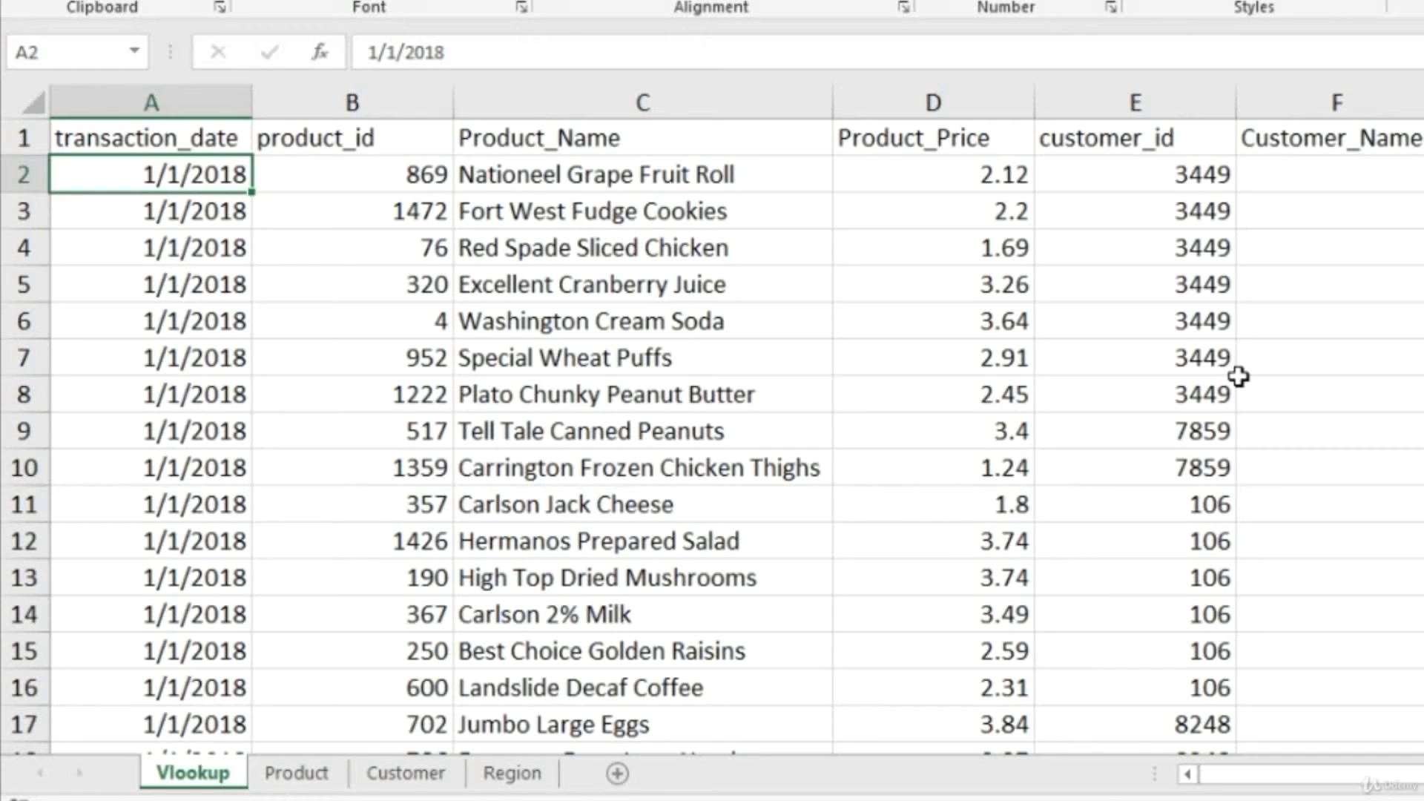
pyautogui.press('Right')
pyautogui.press('Right')
pyautogui.press('Right')
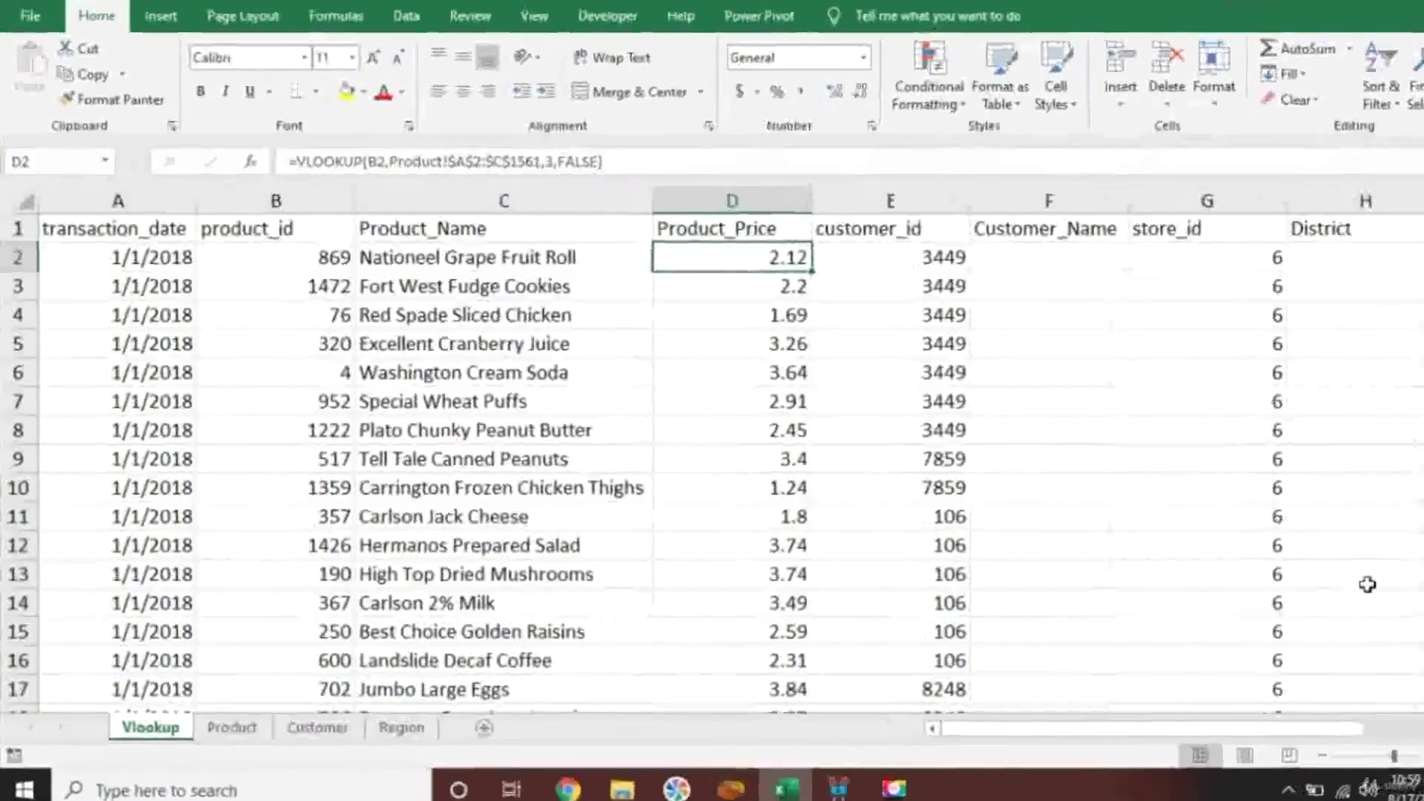
pyautogui.press('Left')
pyautogui.press('Left')
pyautogui.press('Left')
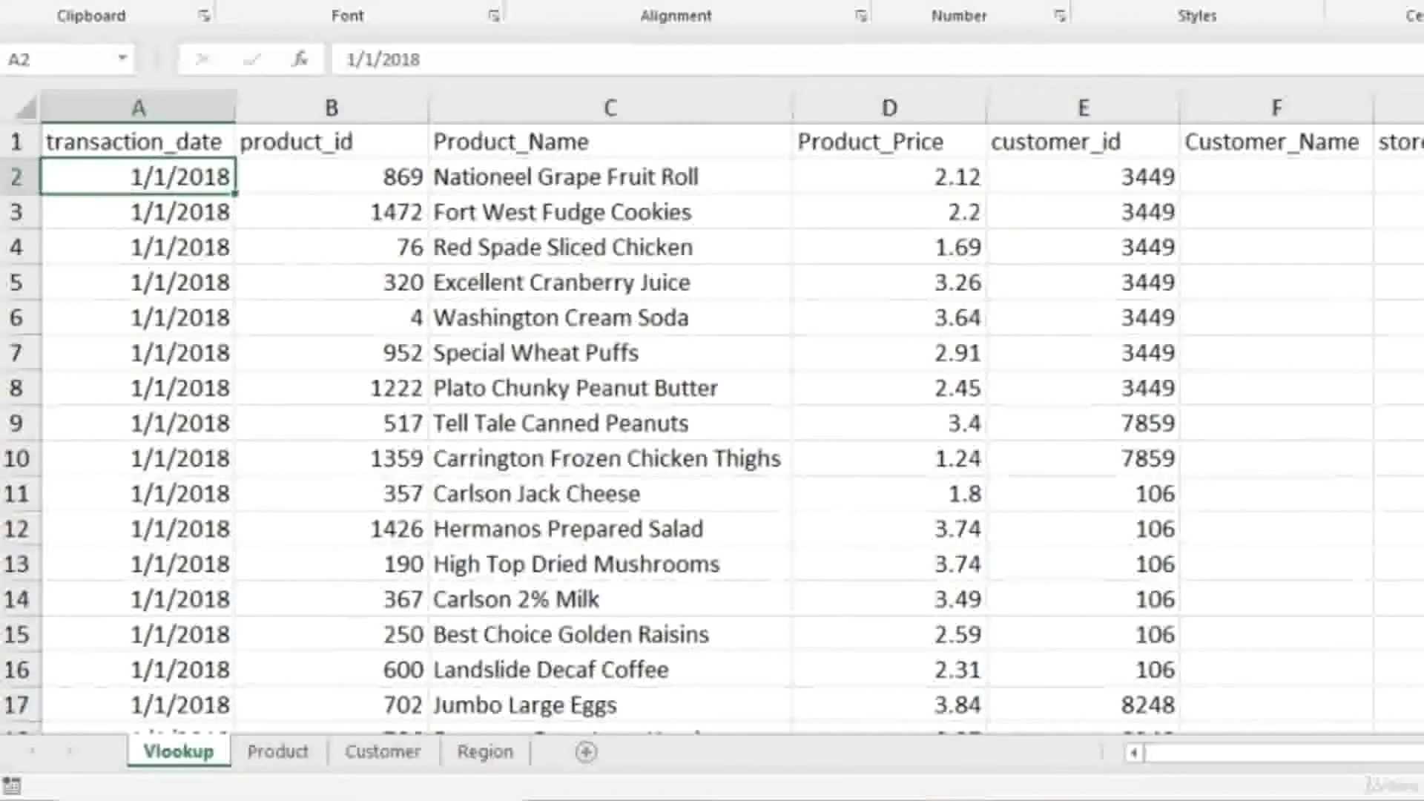
pyautogui.press('Right')
pyautogui.press('Right')
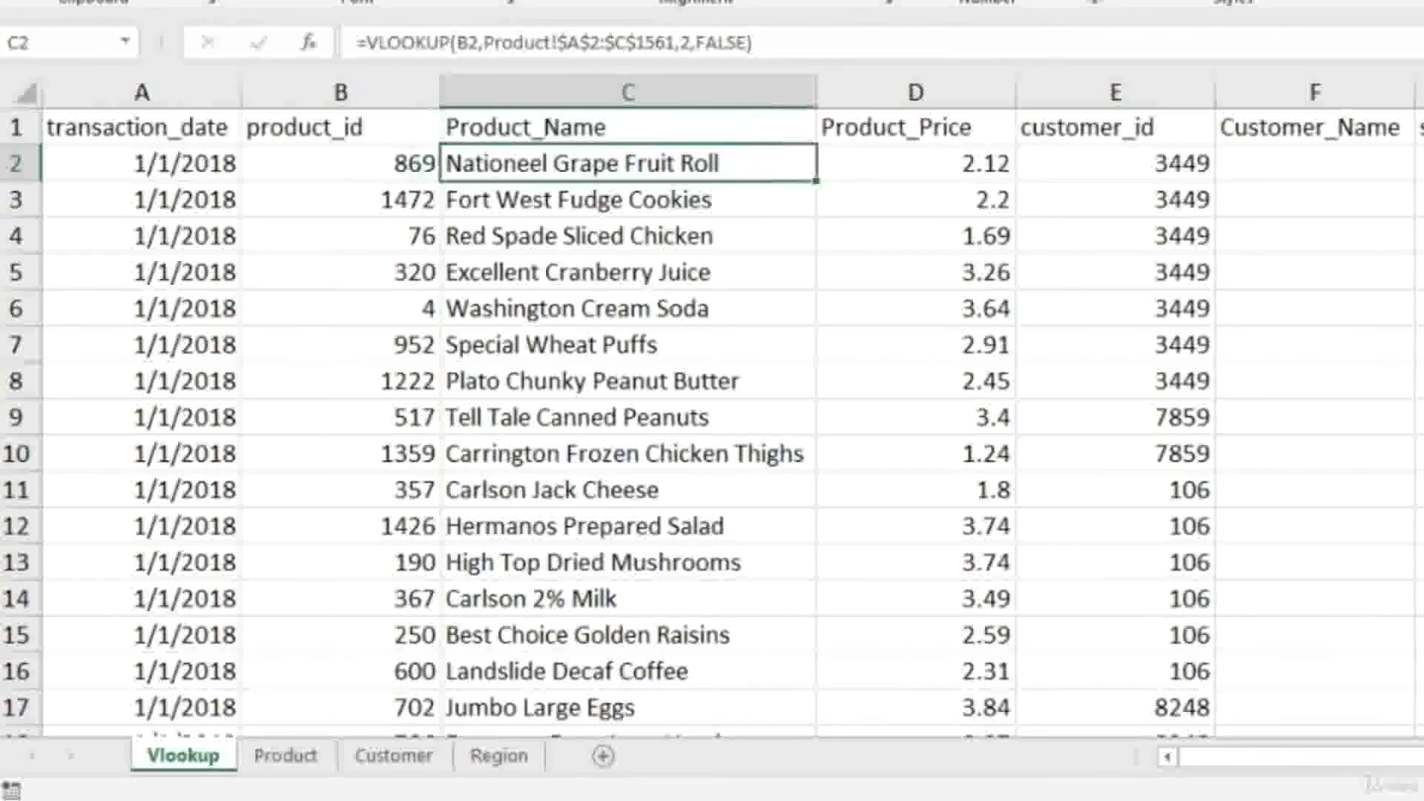
pyautogui.press('Right')
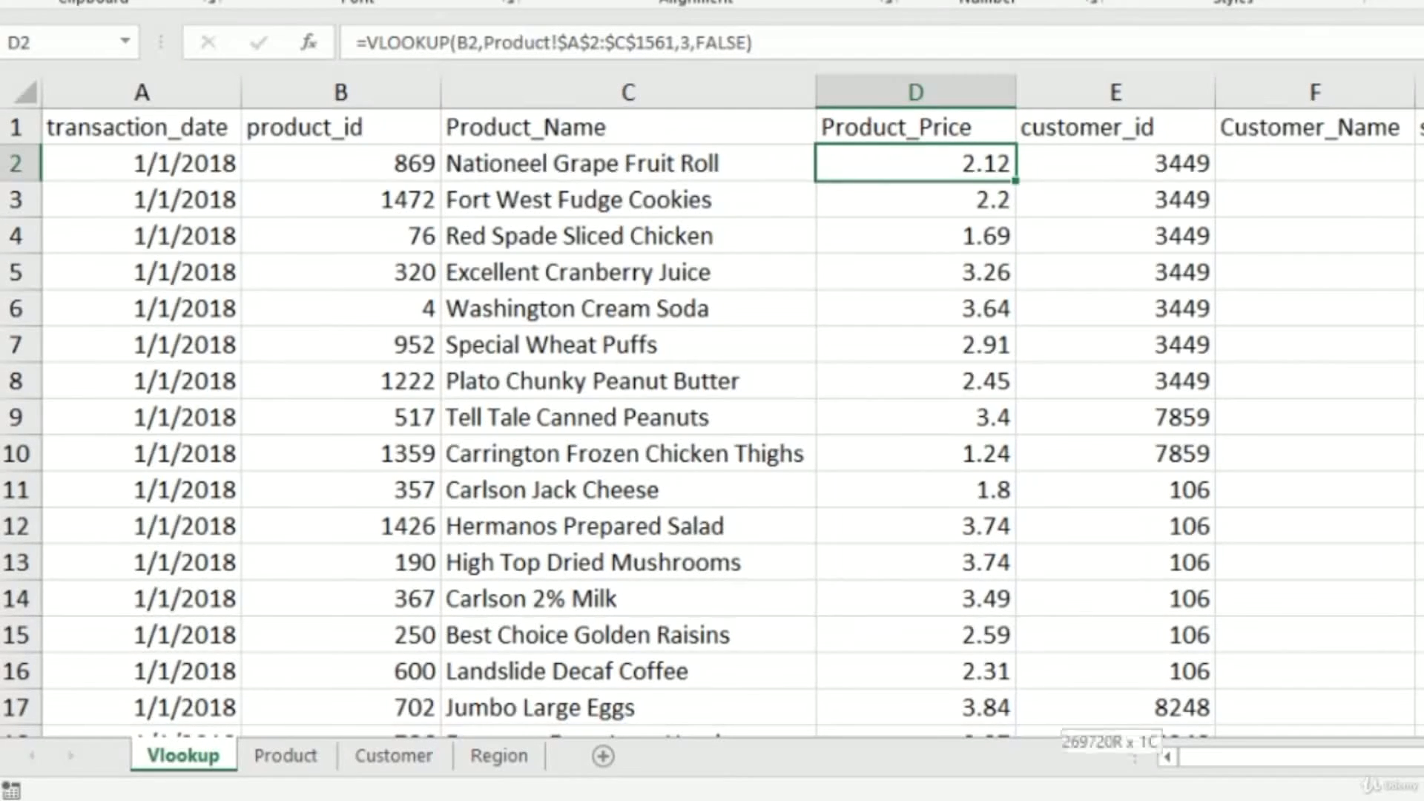
# - Clear all Product_Price formulas from D2 down to the last row, keeping the header
pyautogui.hotkey('ctrl', 'shift', 'Down')
pyautogui.press('Delete')
pyautogui.press('Up')
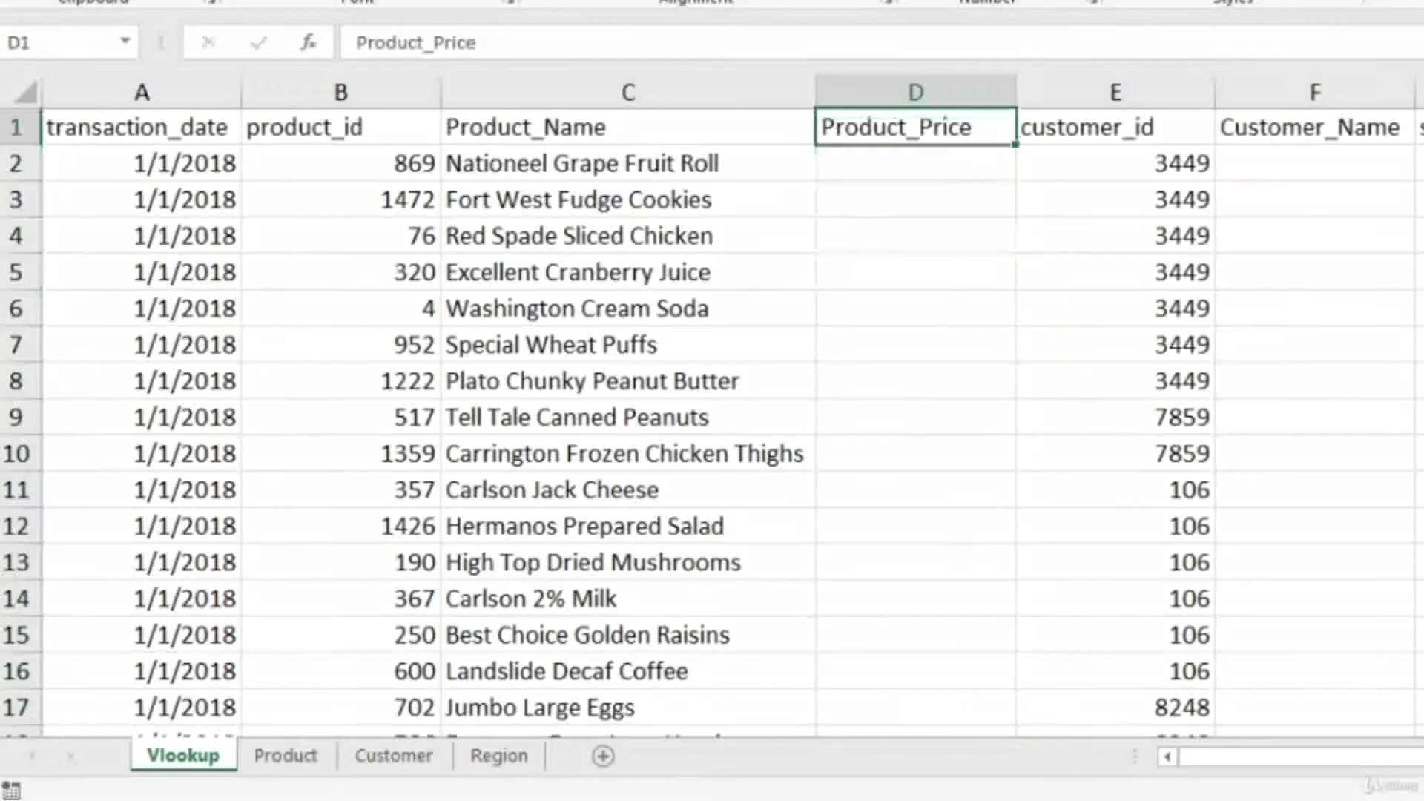
pyautogui.press('Down')
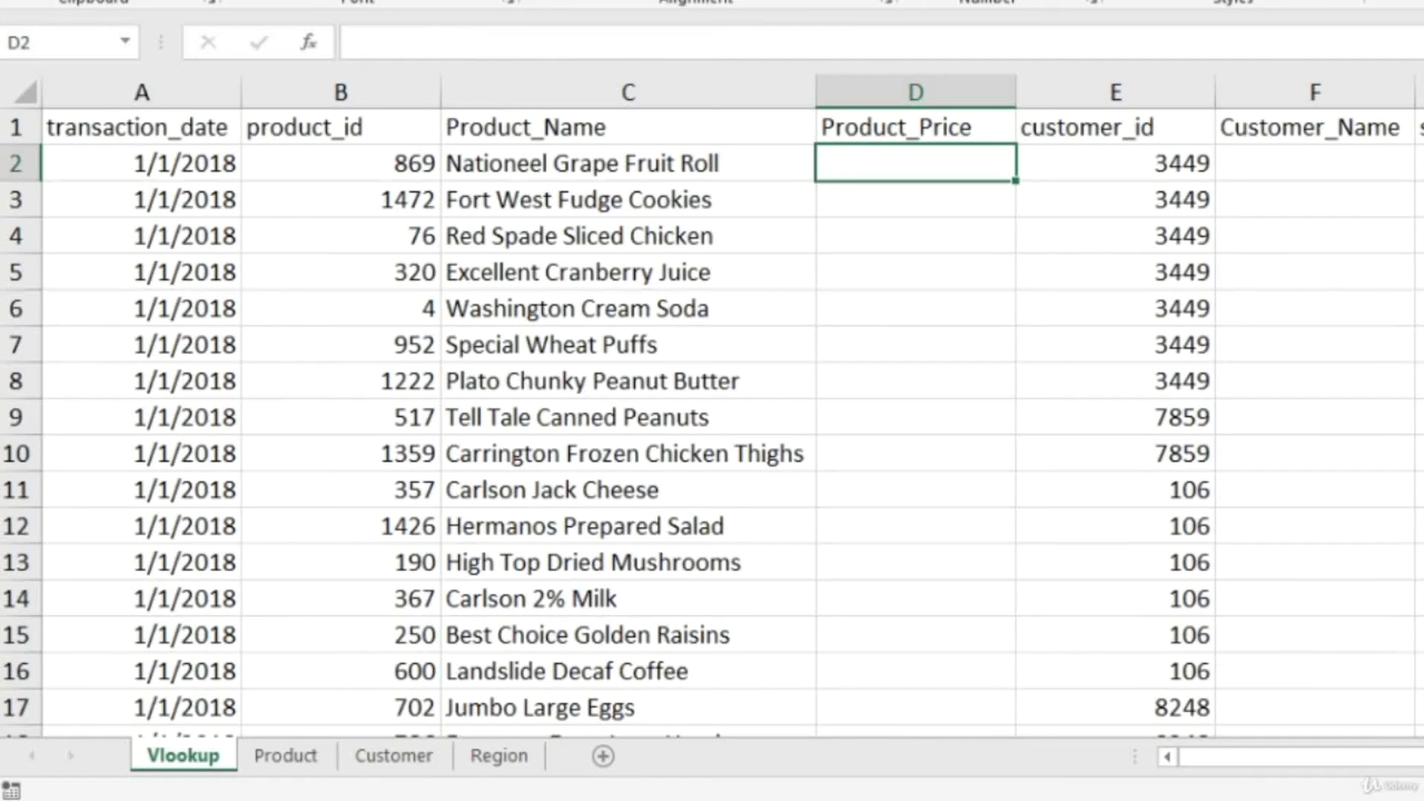
pyautogui.click(628, 163)
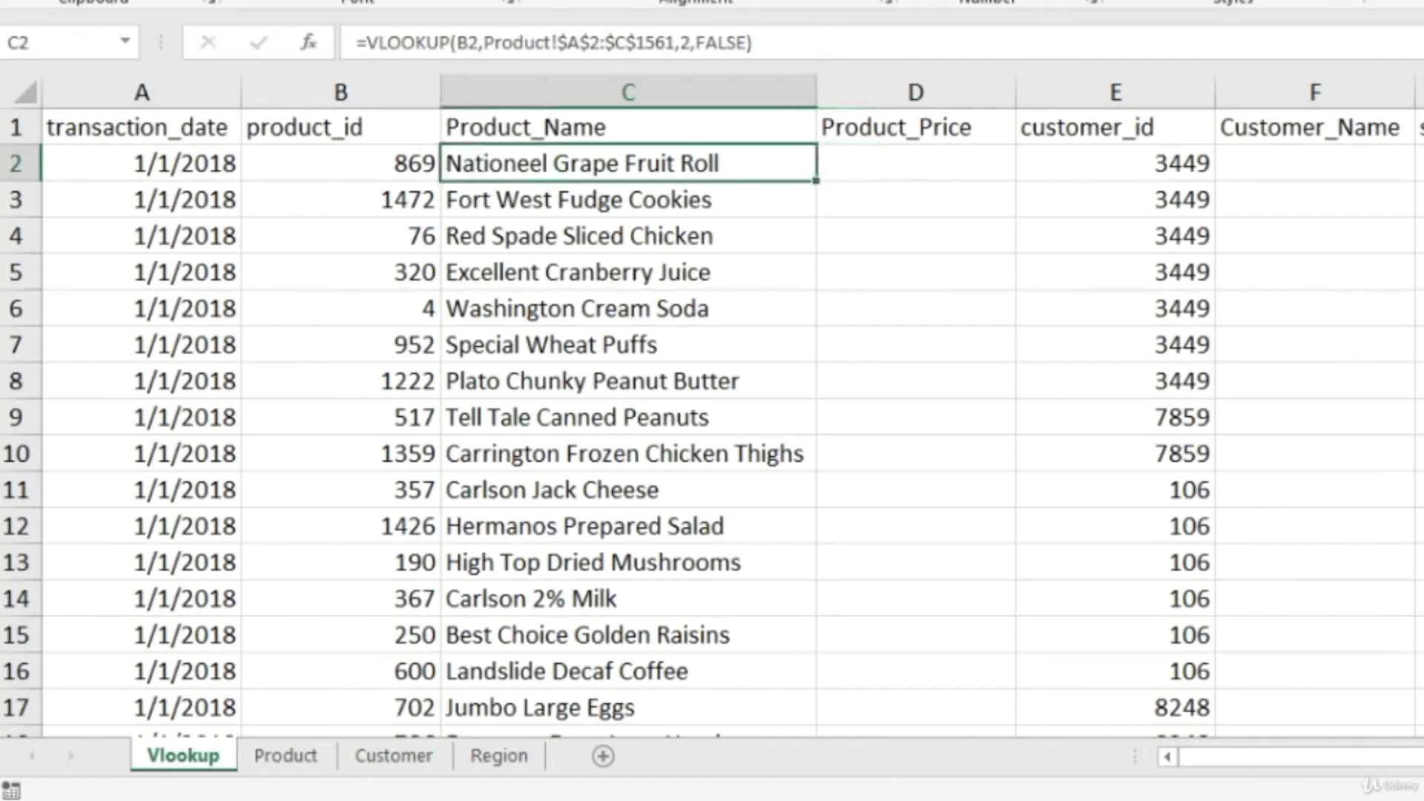
pyautogui.hotkey('ctrl', 'c')
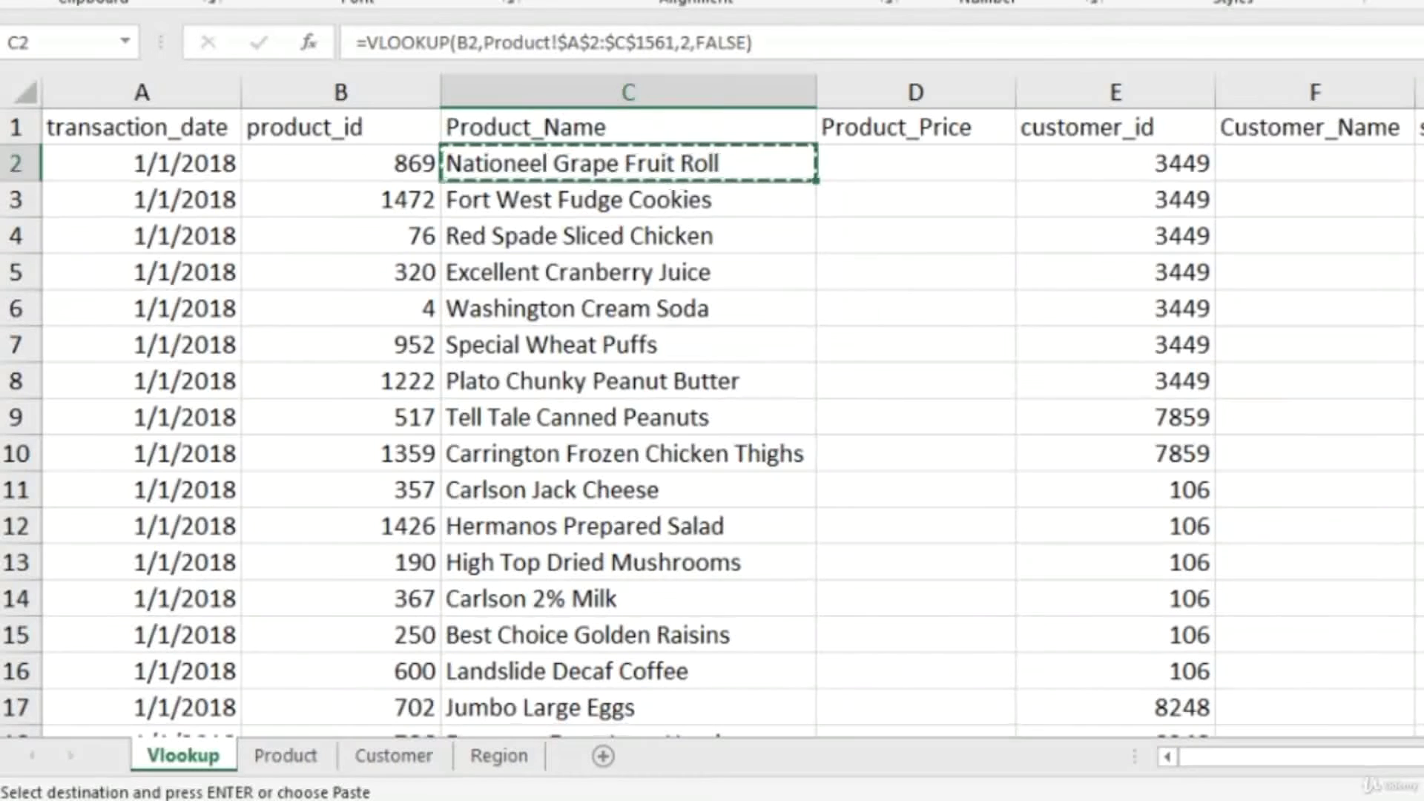
pyautogui.click(915, 163)
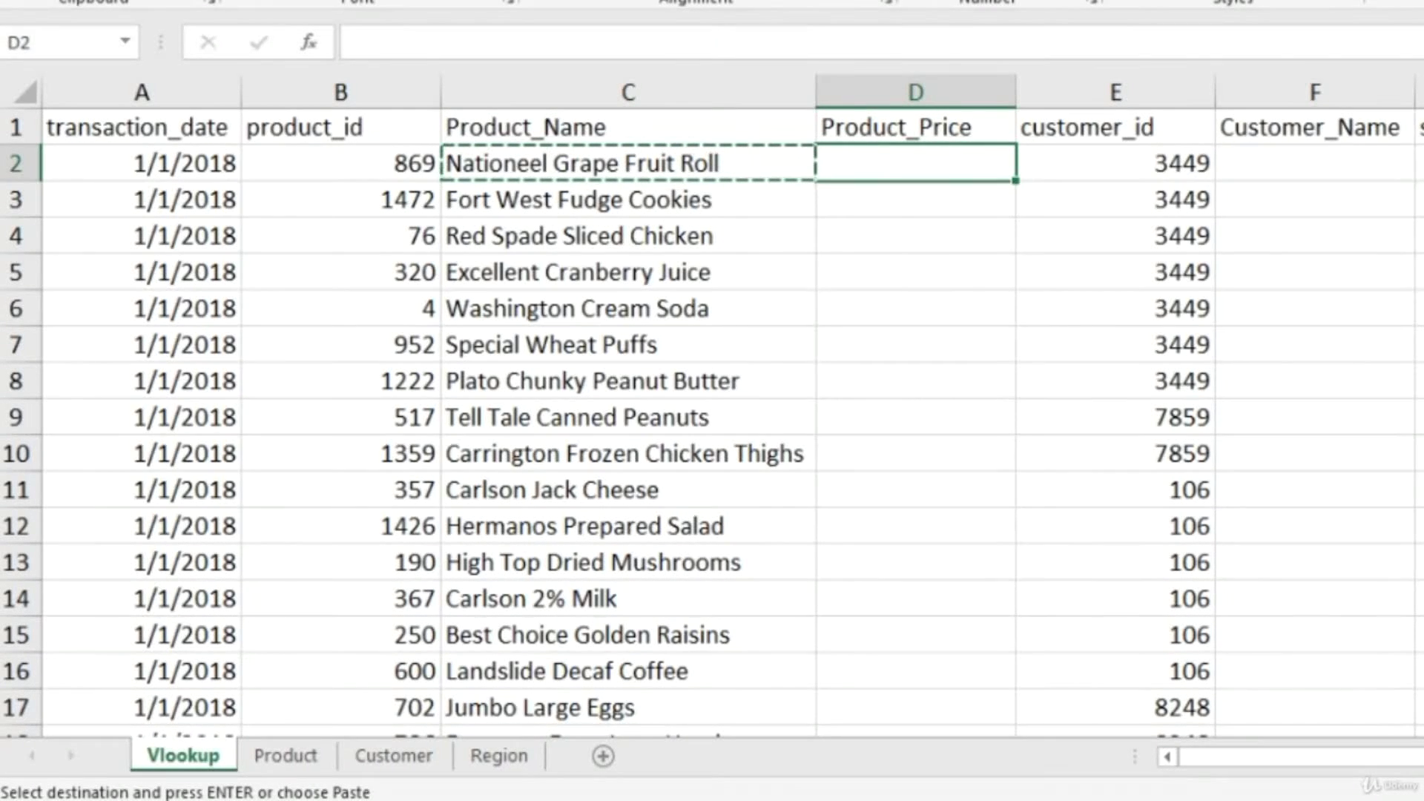
pyautogui.click(628, 163)
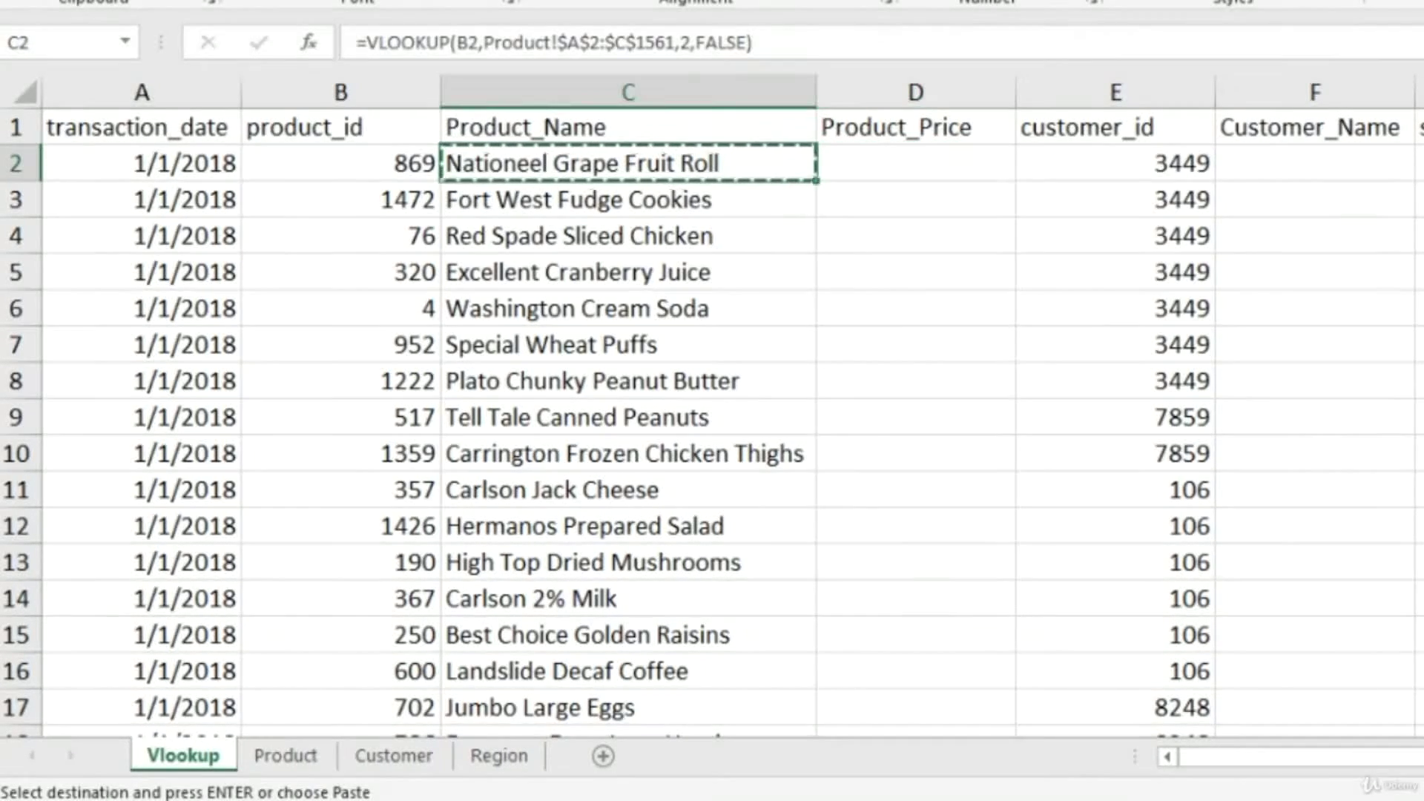
pyautogui.press('Escape')
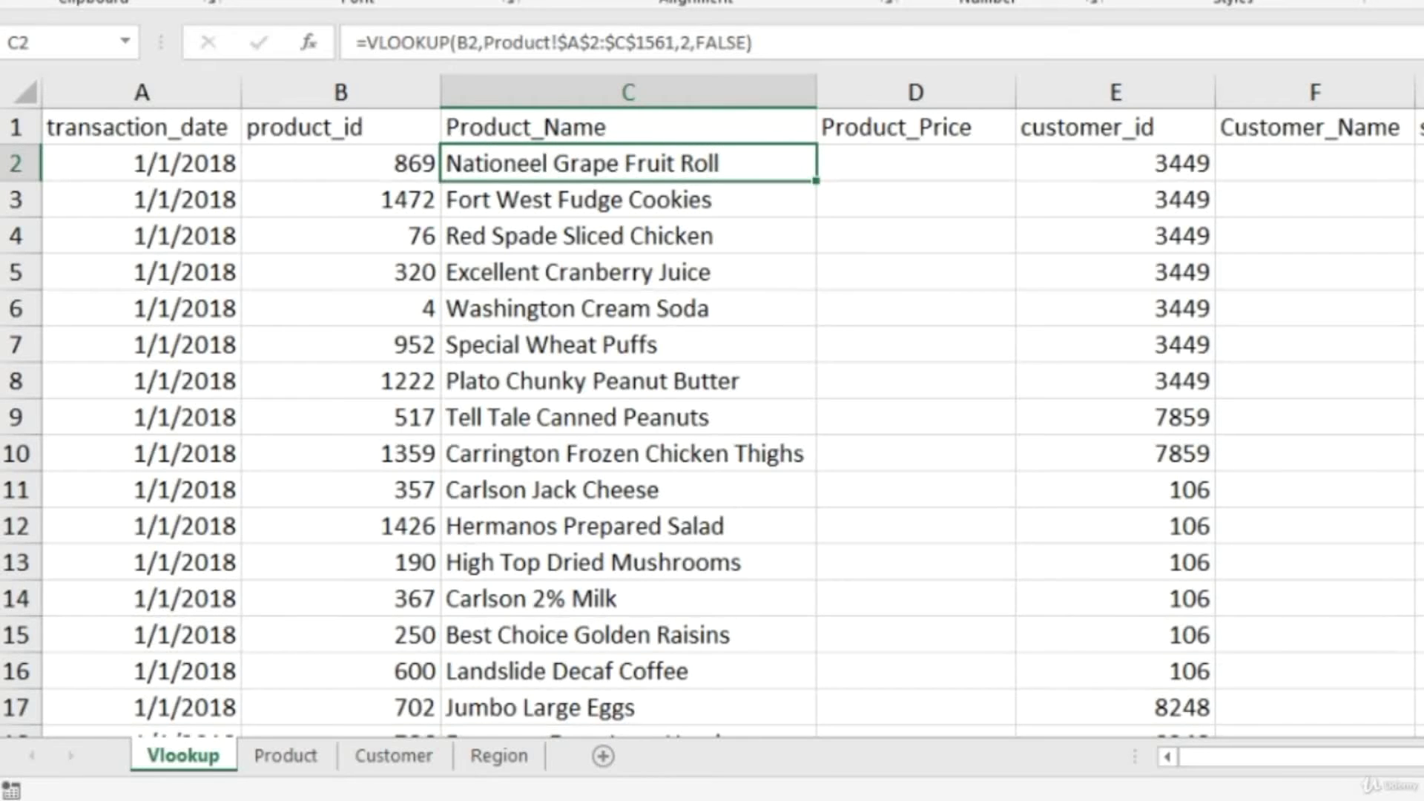
# - Check the positions of the Product_name and Product_retail_price columns on the Product sheet
pyautogui.click(293, 754)
pyautogui.click(831, 317)
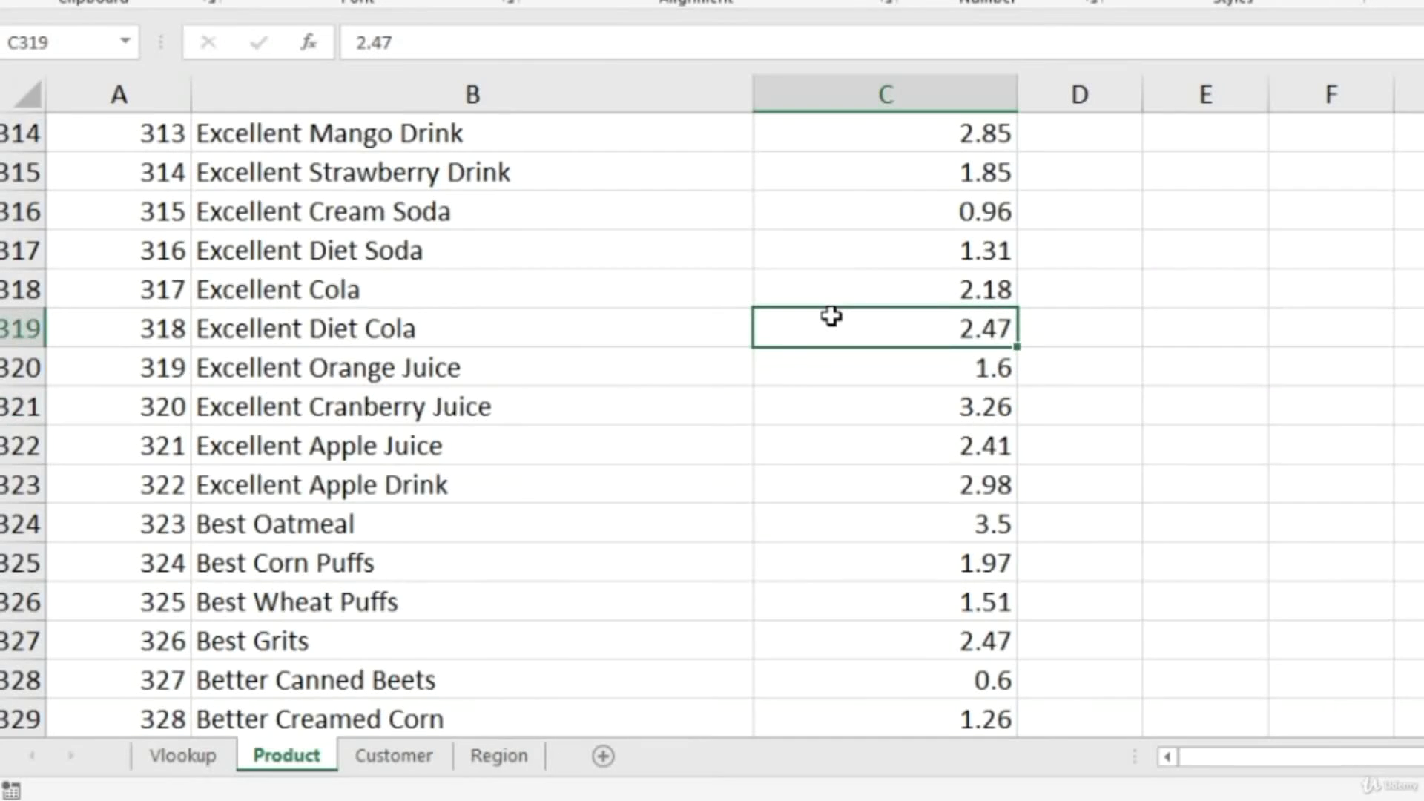
pyautogui.hotkey('ctrl', 'Up')
pyautogui.press('Left')
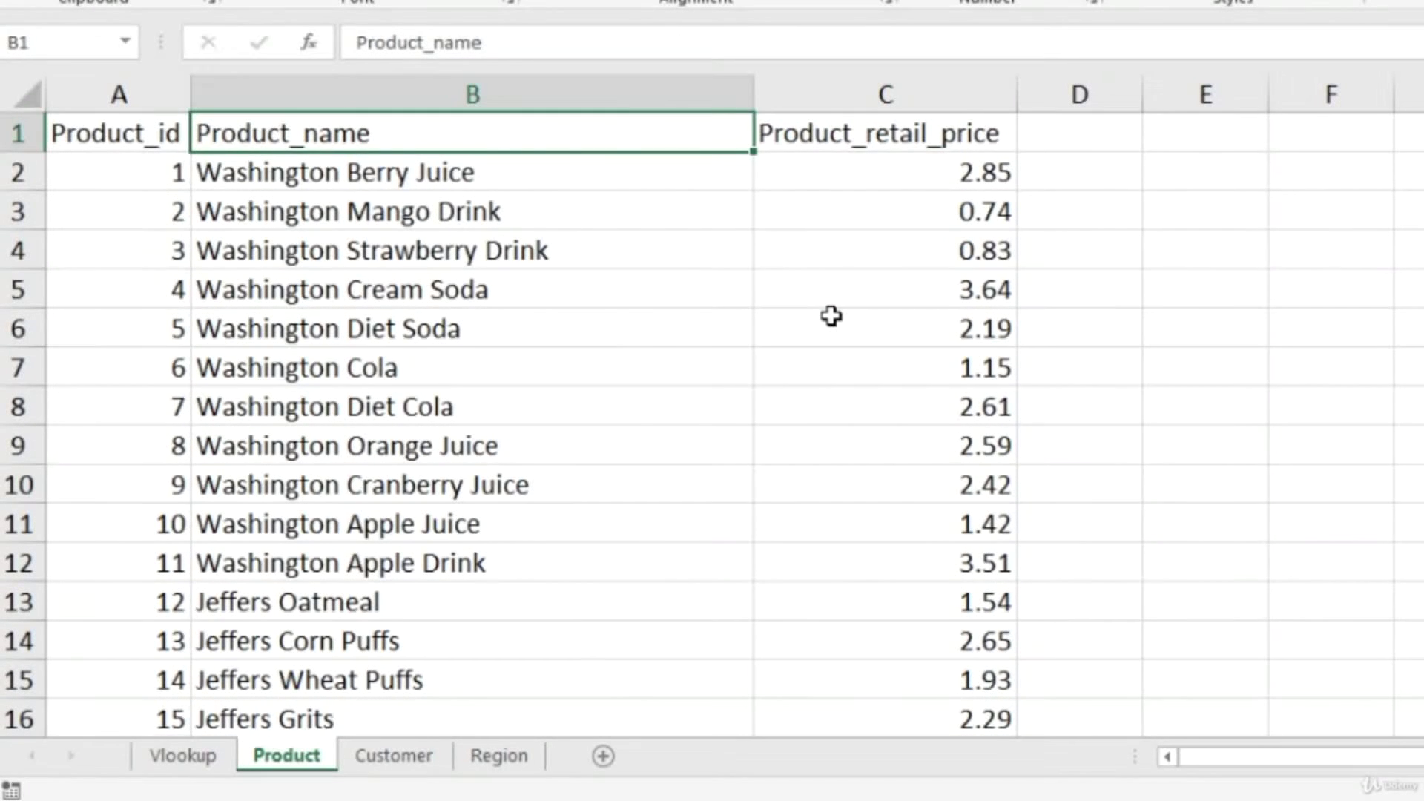
pyautogui.press('Right')
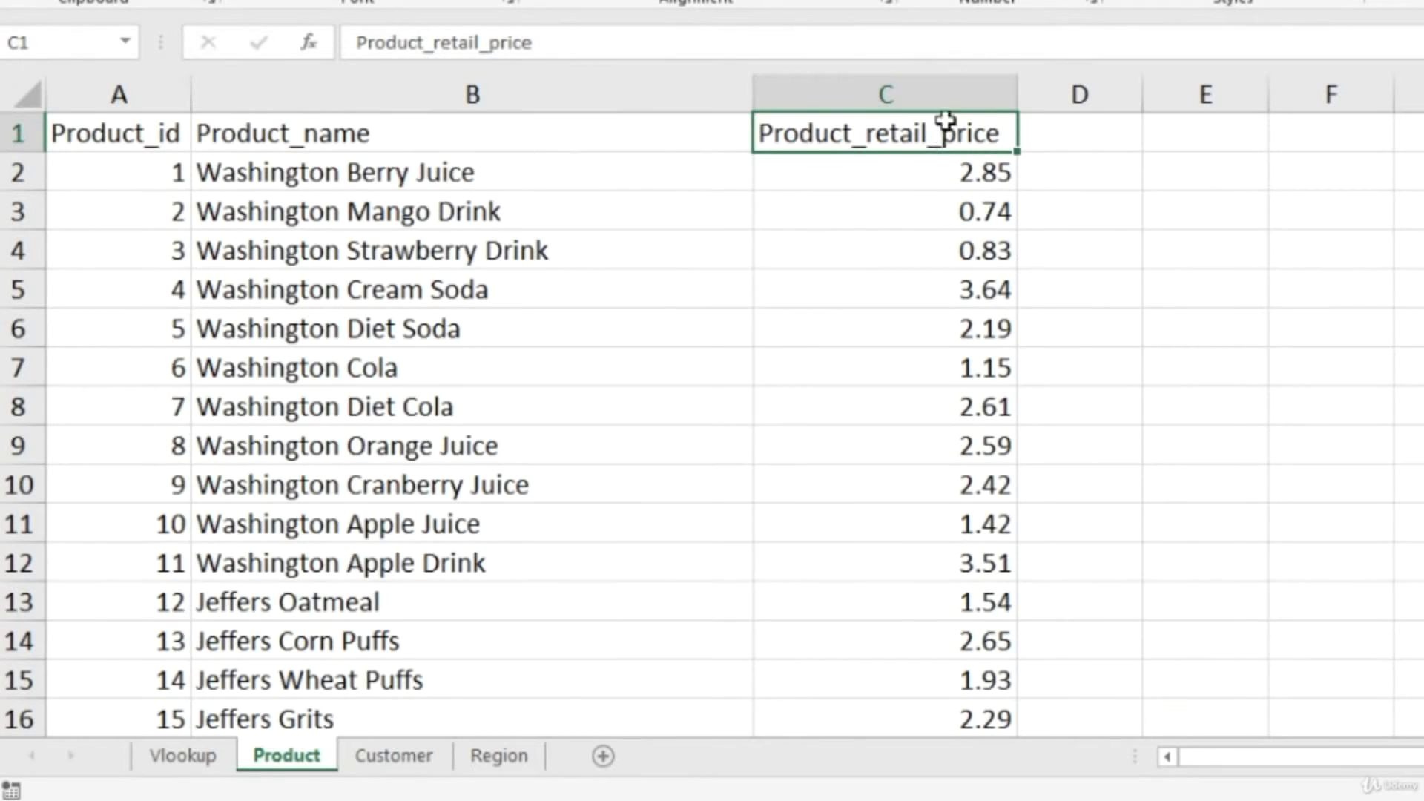
# - Copy the VLOOKUP formula from C2 into D2 on the Vlookup sheet
pyautogui.click(181, 755)
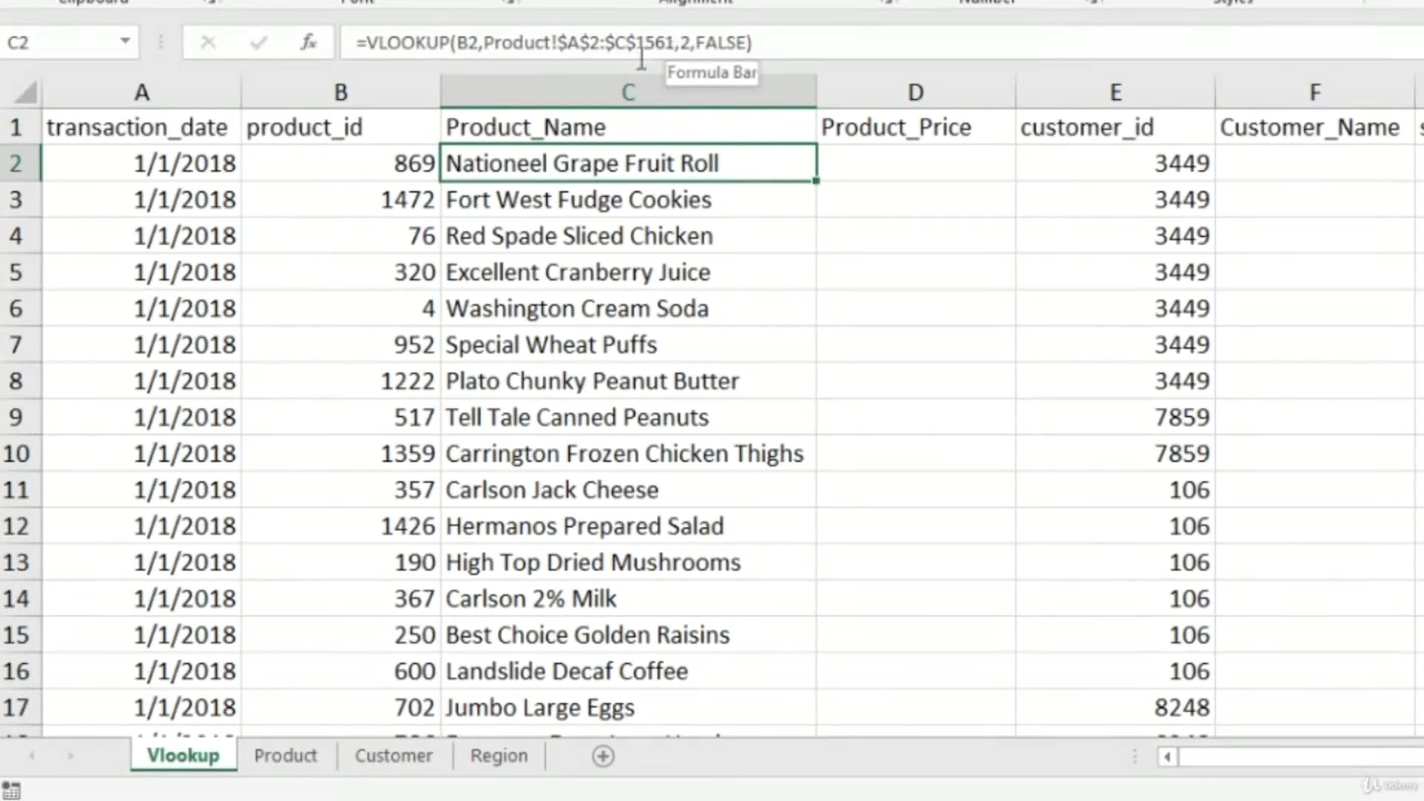
pyautogui.hotkey('ctrl', 'c')
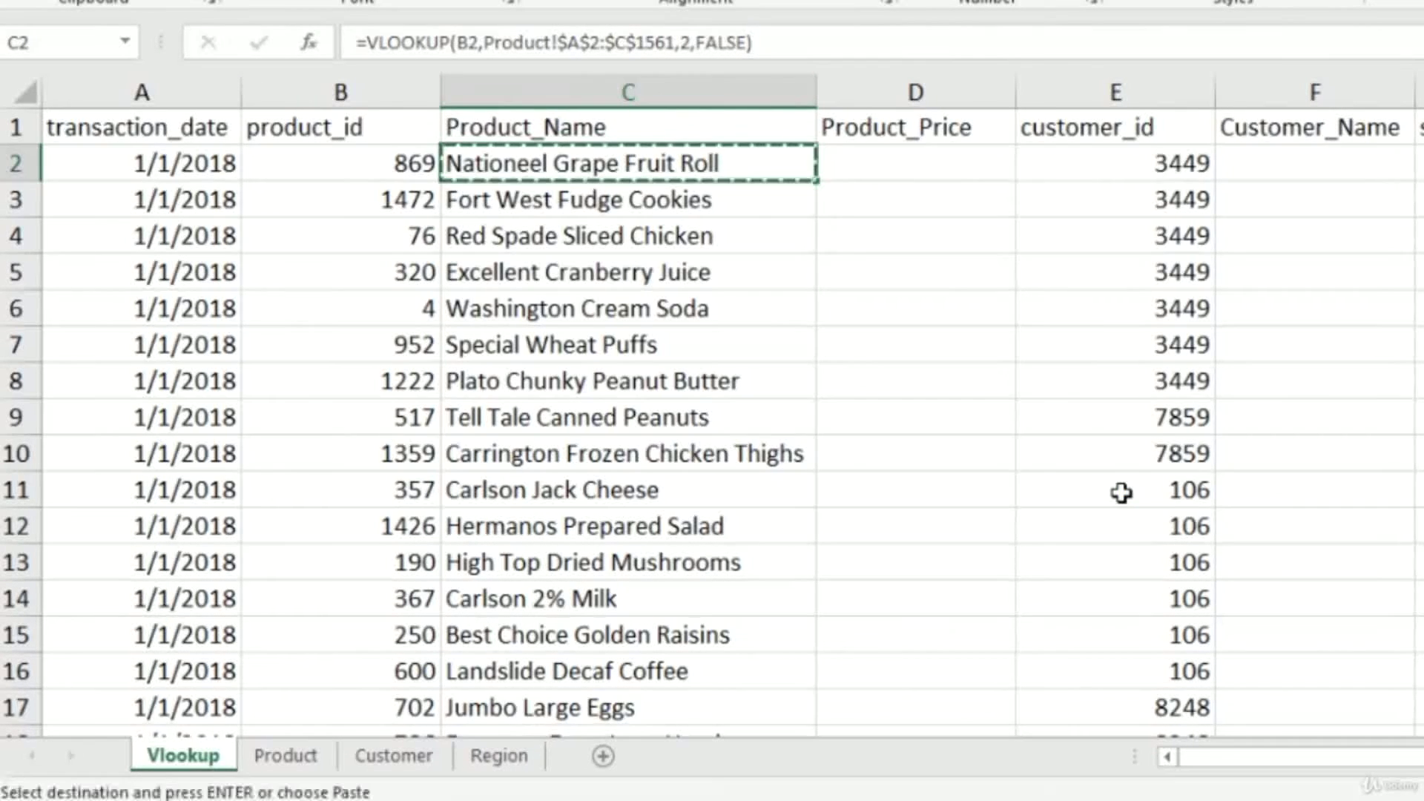
pyautogui.click(956, 172)
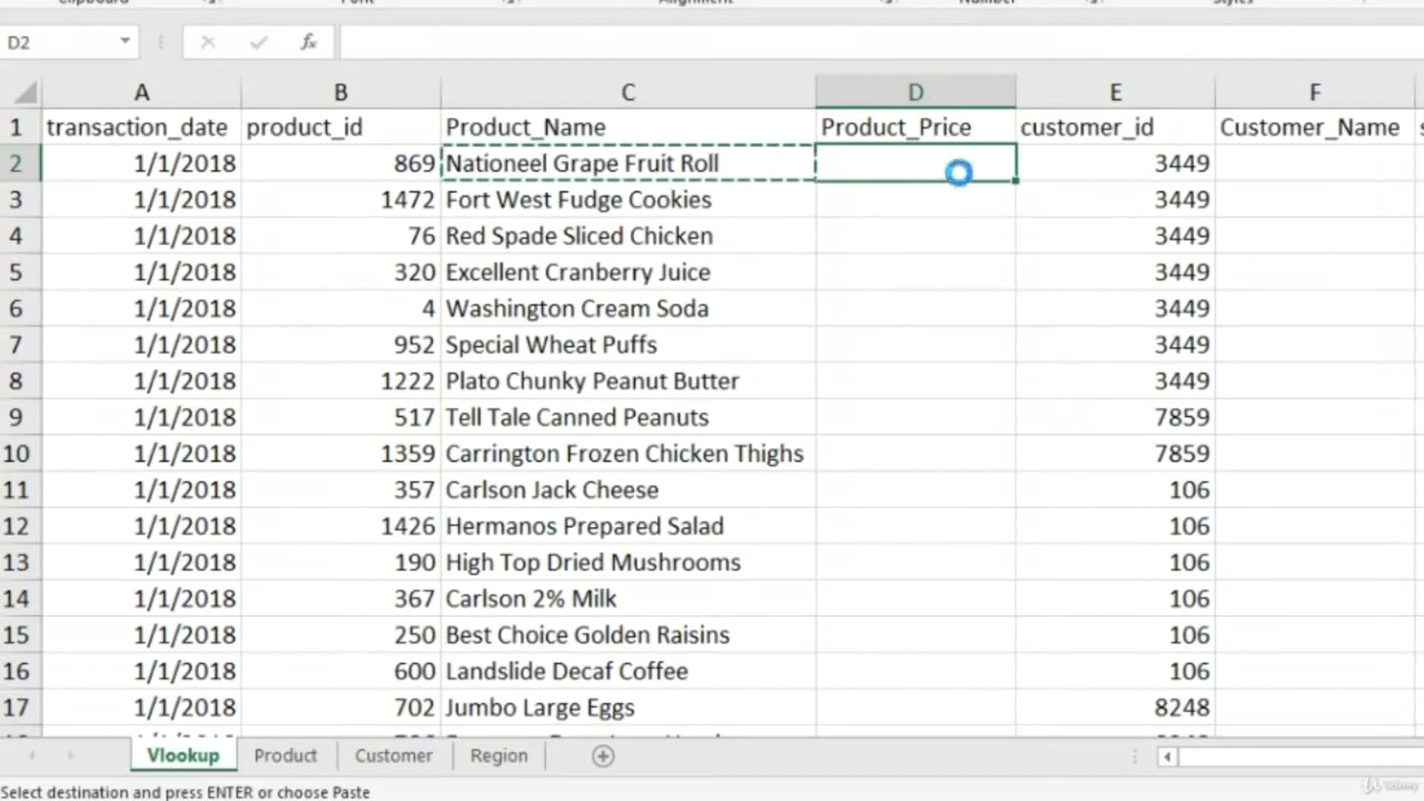
pyautogui.hotkey('ctrl', 'v')
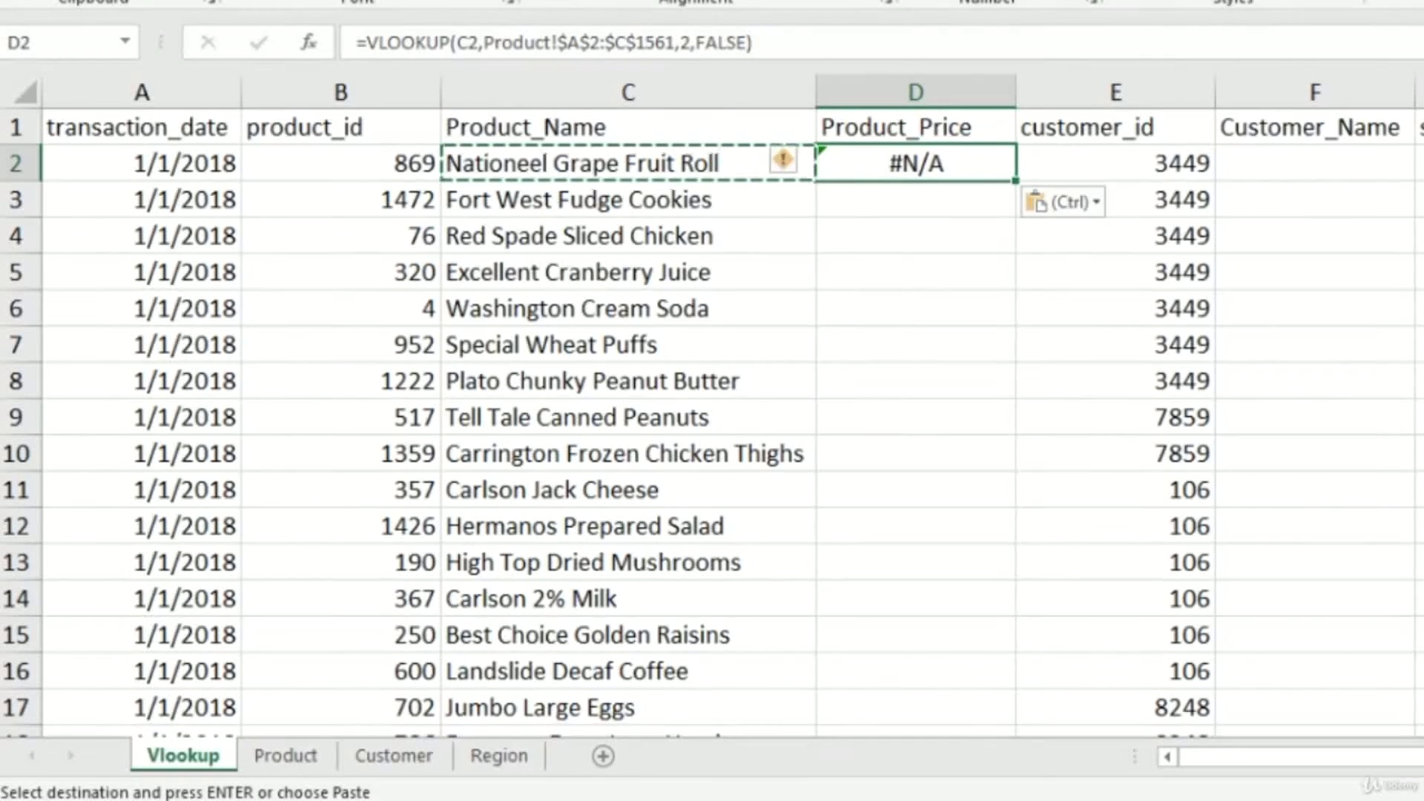
# - Change the column index to 3 in the VLOOKUP formula in D2
pyautogui.press('F2')
pyautogui.press('Left')
pyautogui.press('Left')
pyautogui.press('Left')
pyautogui.press('Left')
pyautogui.press('Left')
pyautogui.press('Left')
pyautogui.press('Left')
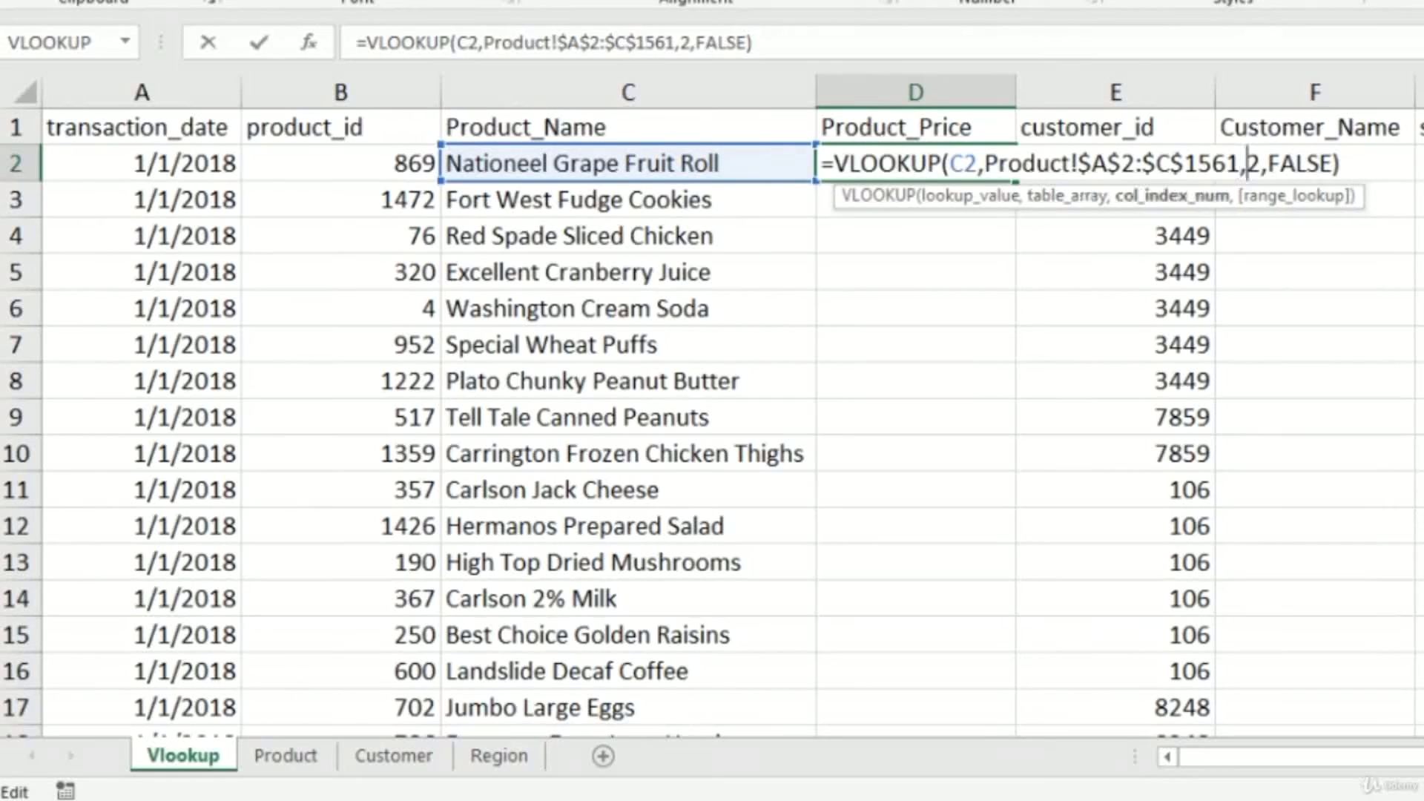
pyautogui.press('BackSpace')
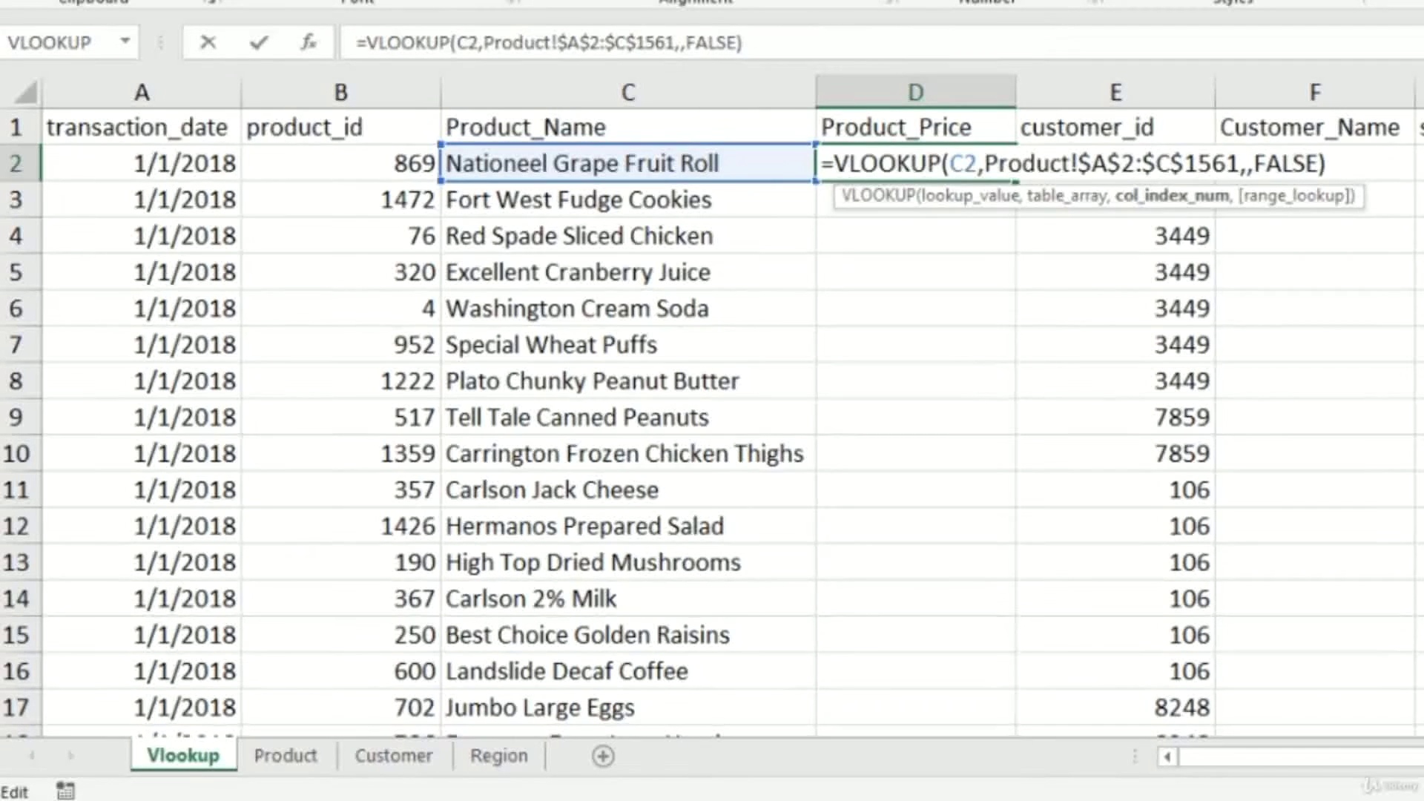
pyautogui.write('3')
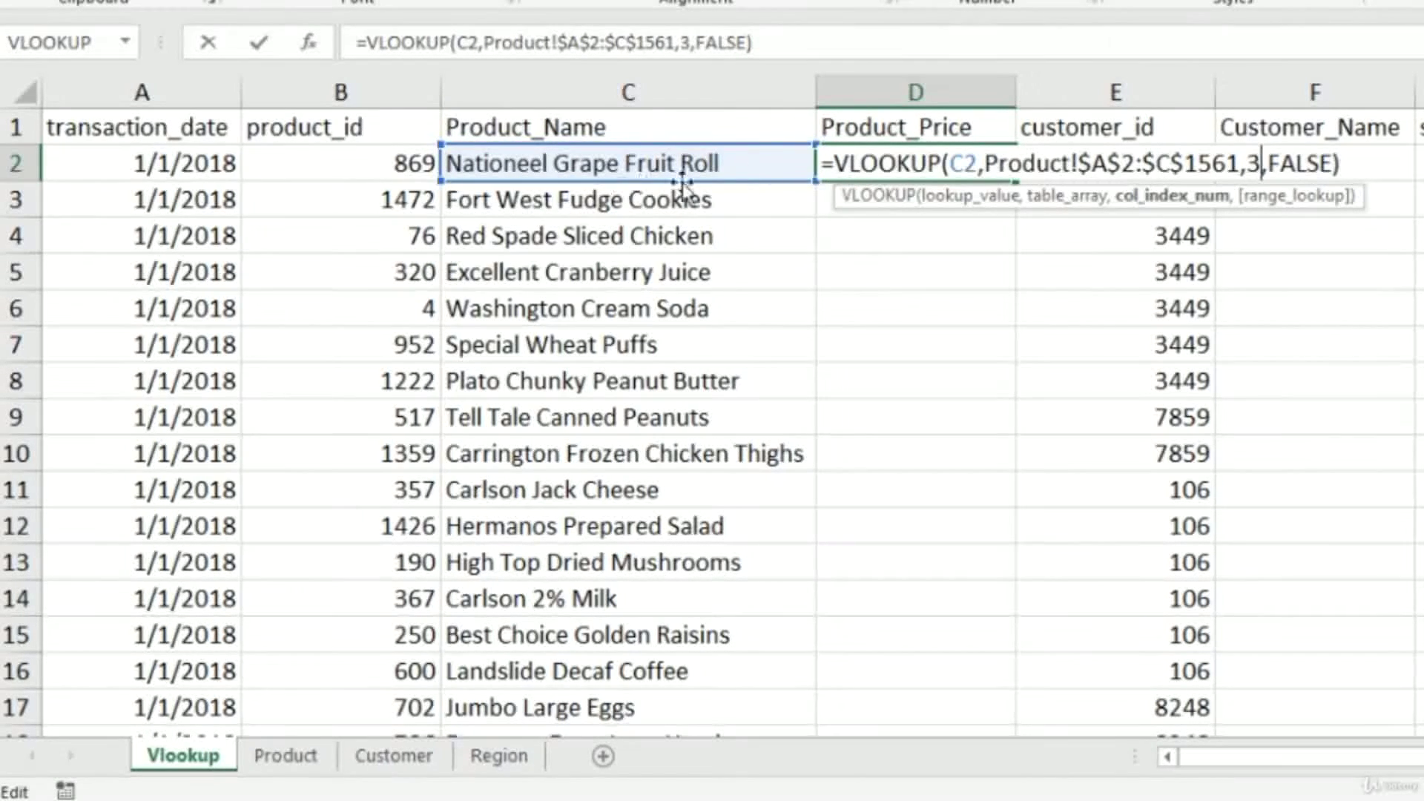
# - Change the lookup value in D2's VLOOKUP formula to B2 and commit the formula
pyautogui.click(967, 165)
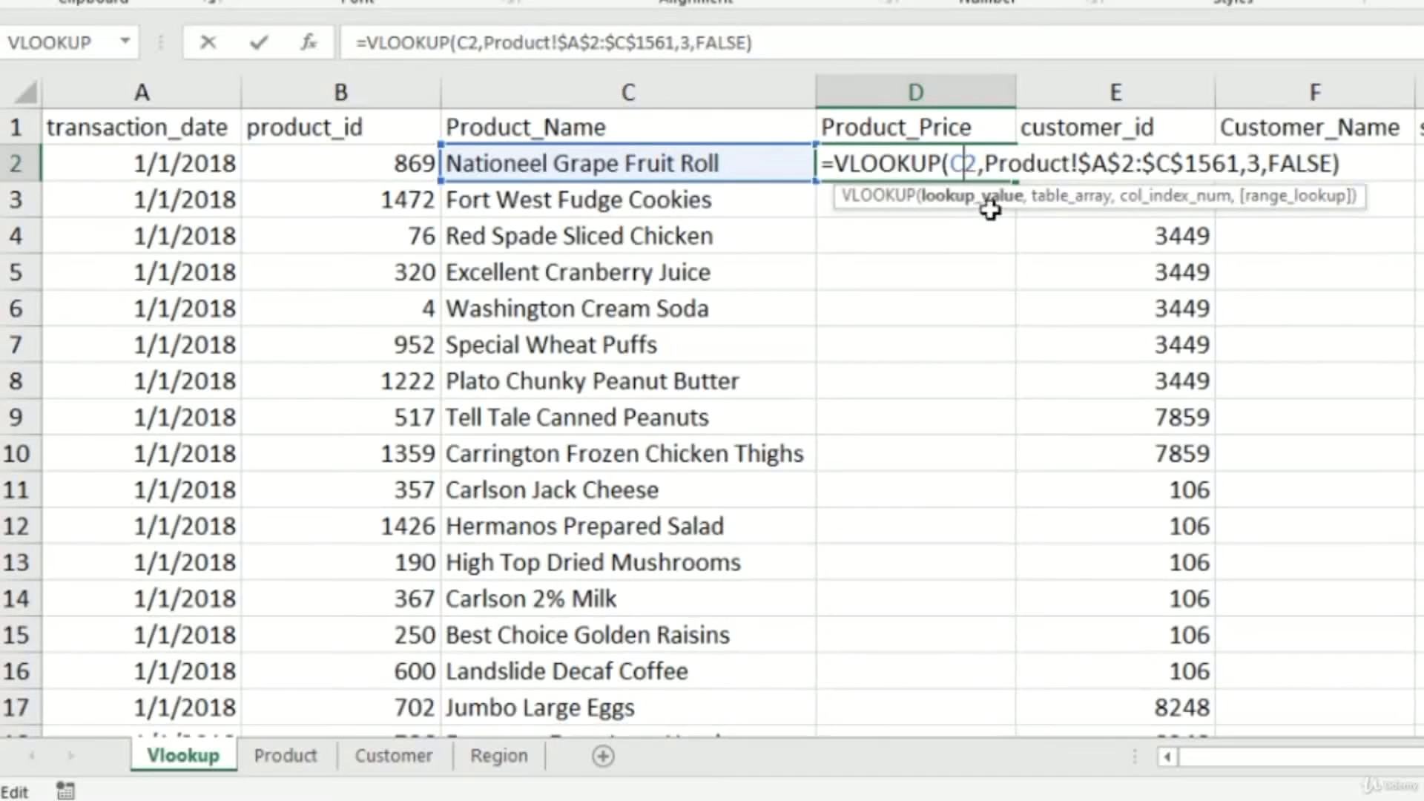
pyautogui.press('BackSpace')
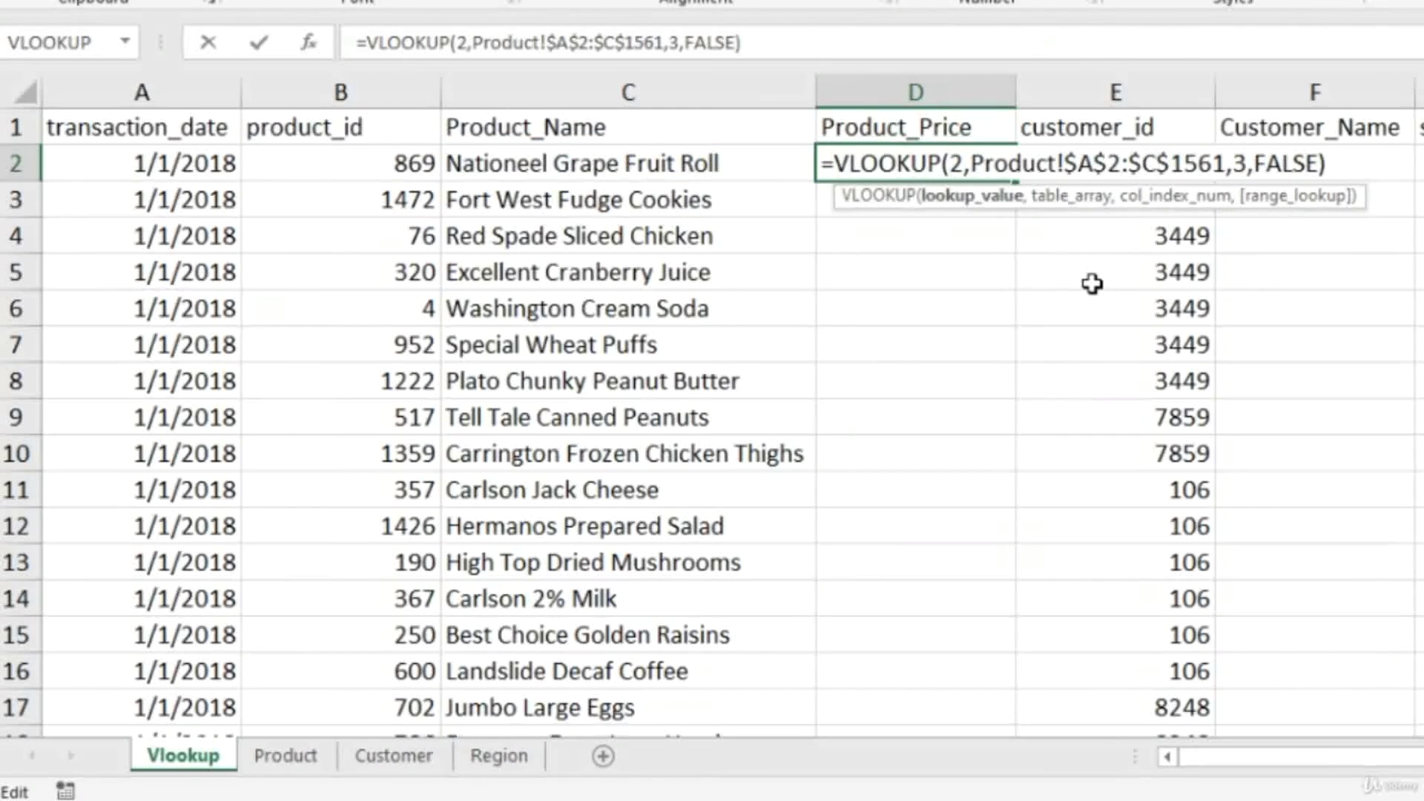
pyautogui.write('B')
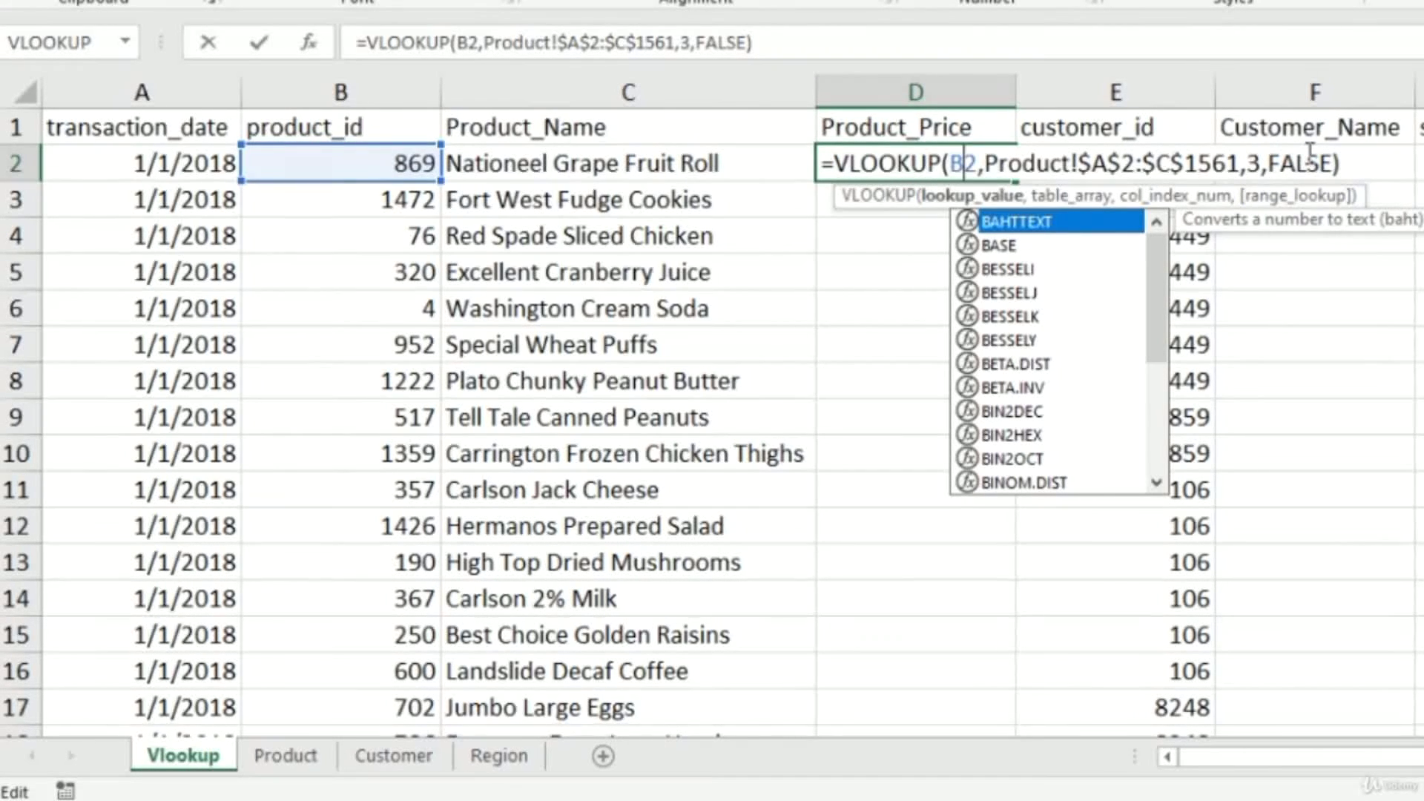
pyautogui.press('Down')
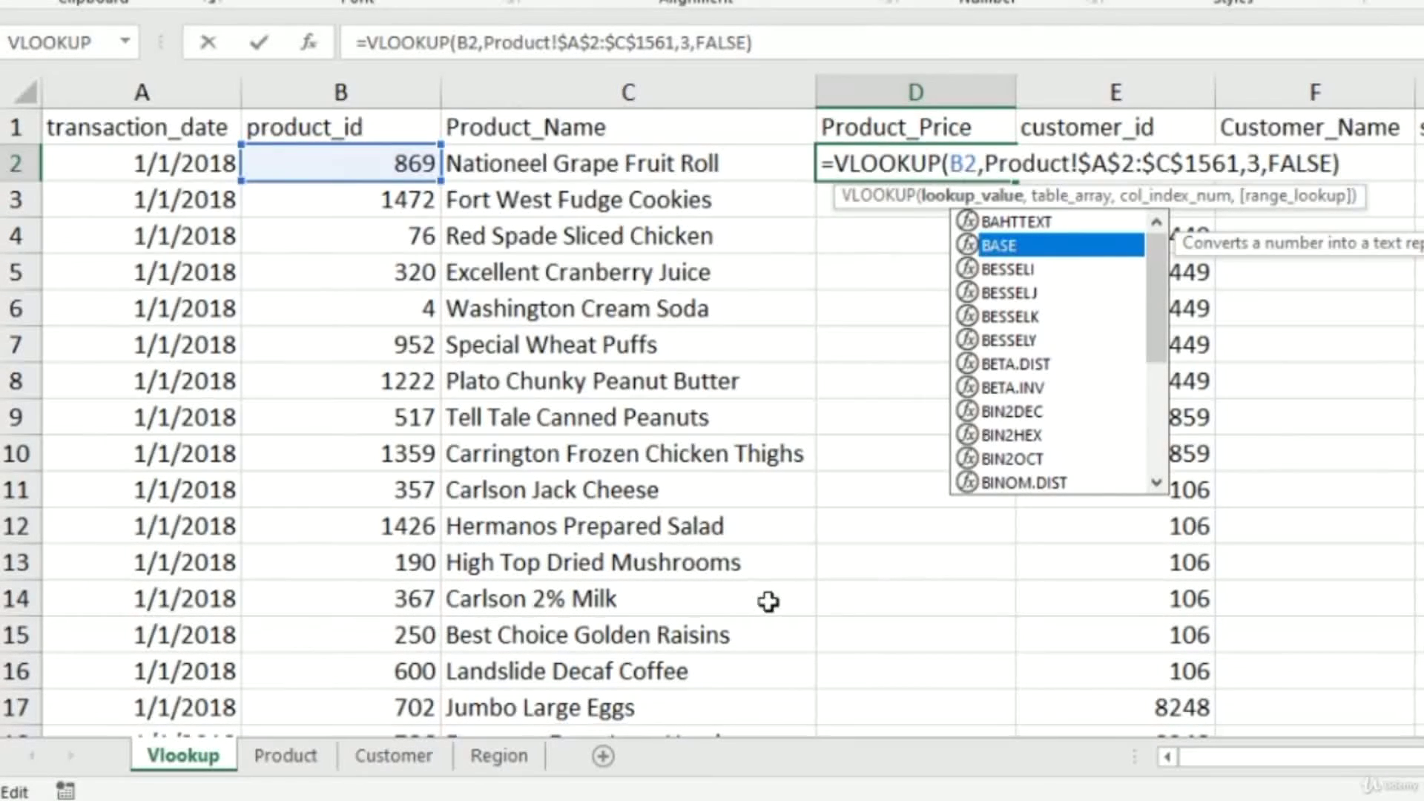
pyautogui.press('Escape')
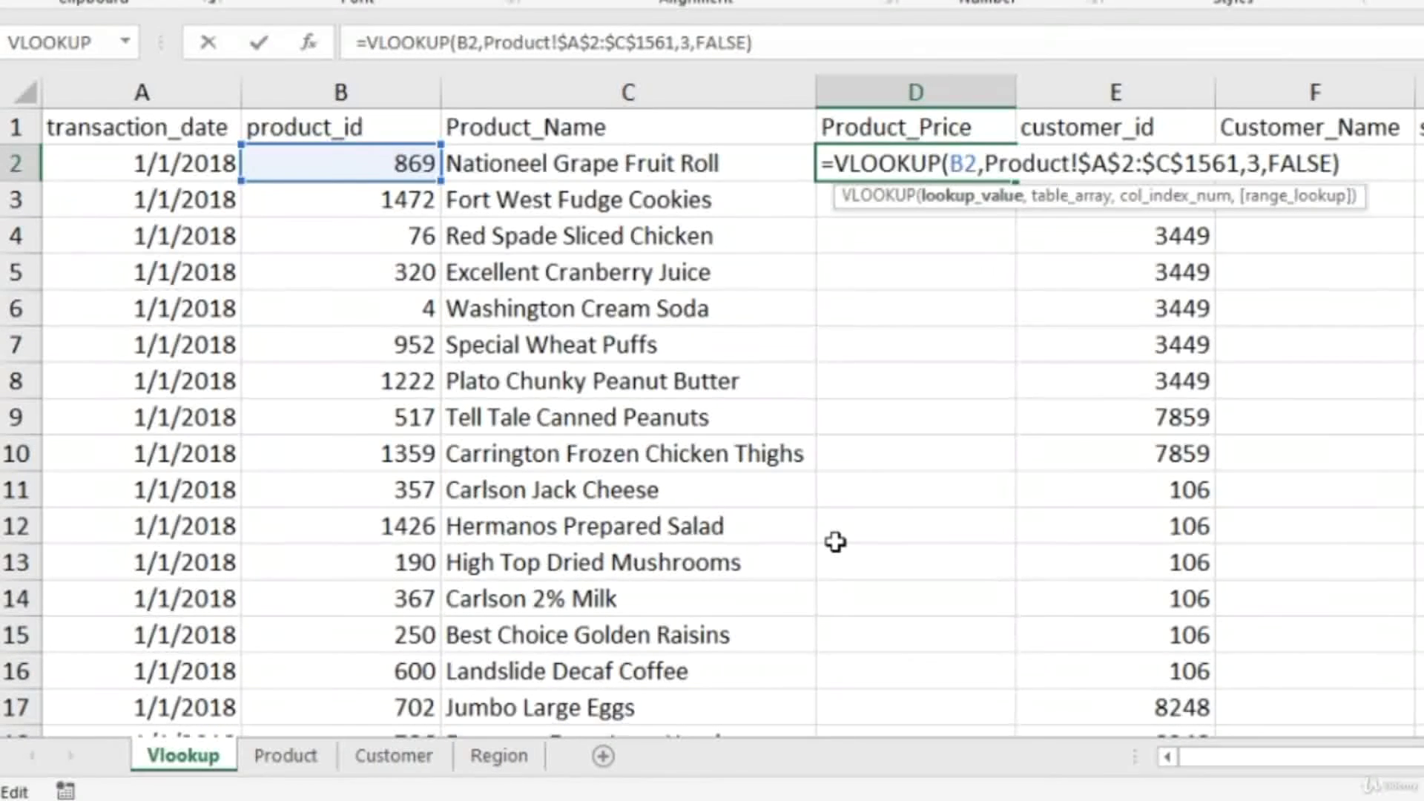
pyautogui.press('Return')
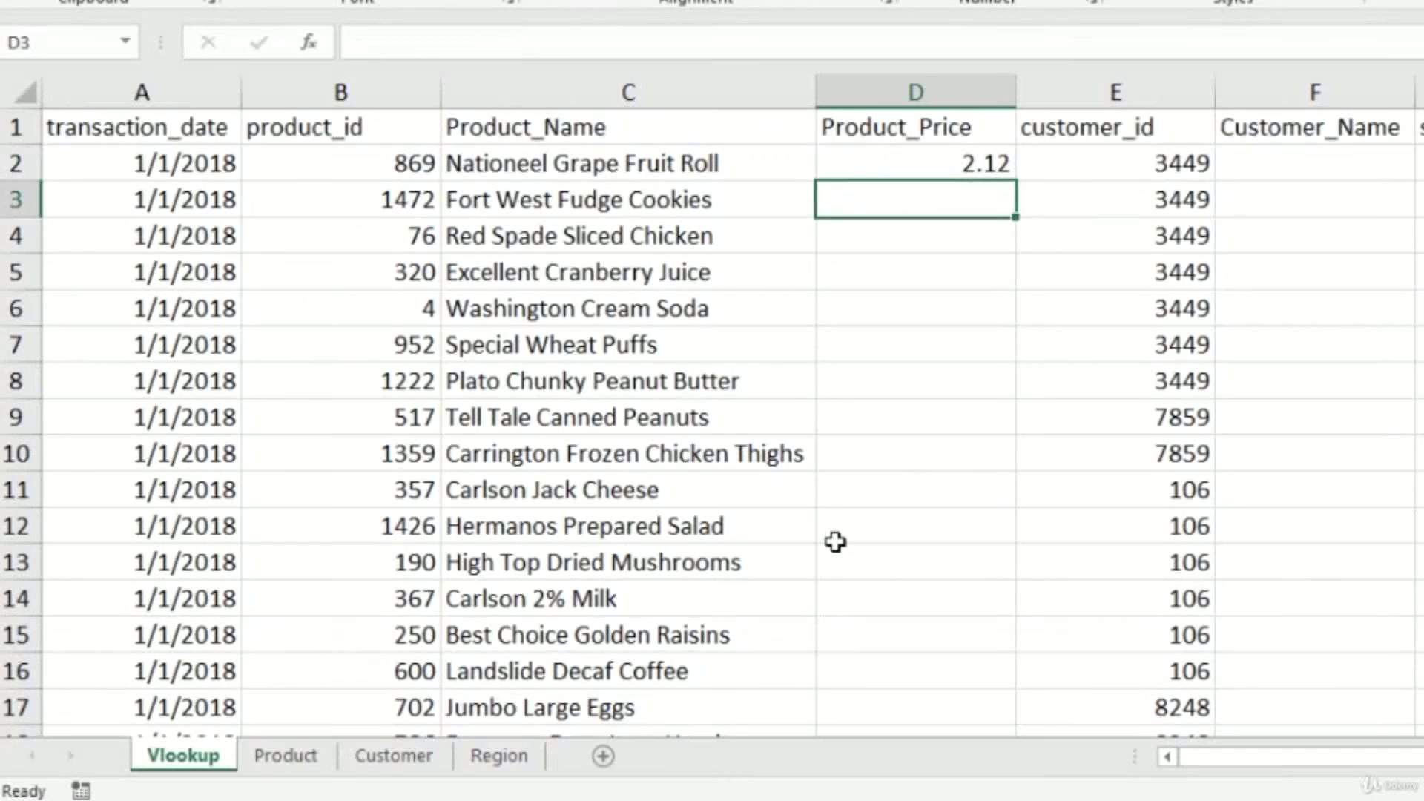
# - Copy the D2 formula down the Product_Price column to row 269721 and return to D2
pyautogui.press('Up')
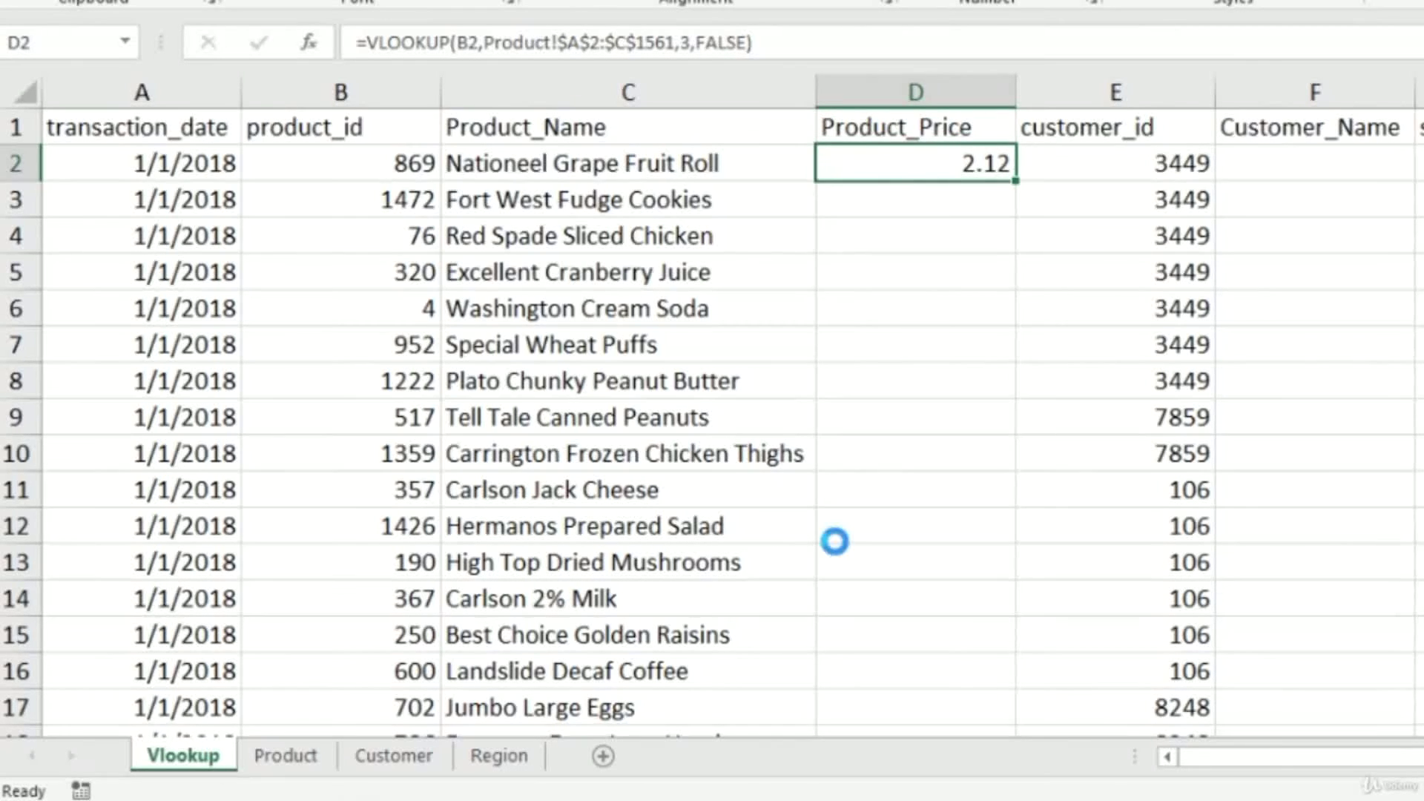
pyautogui.hotkey('ctrl', 'c')
pyautogui.hotkey('ctrl', 'Left')
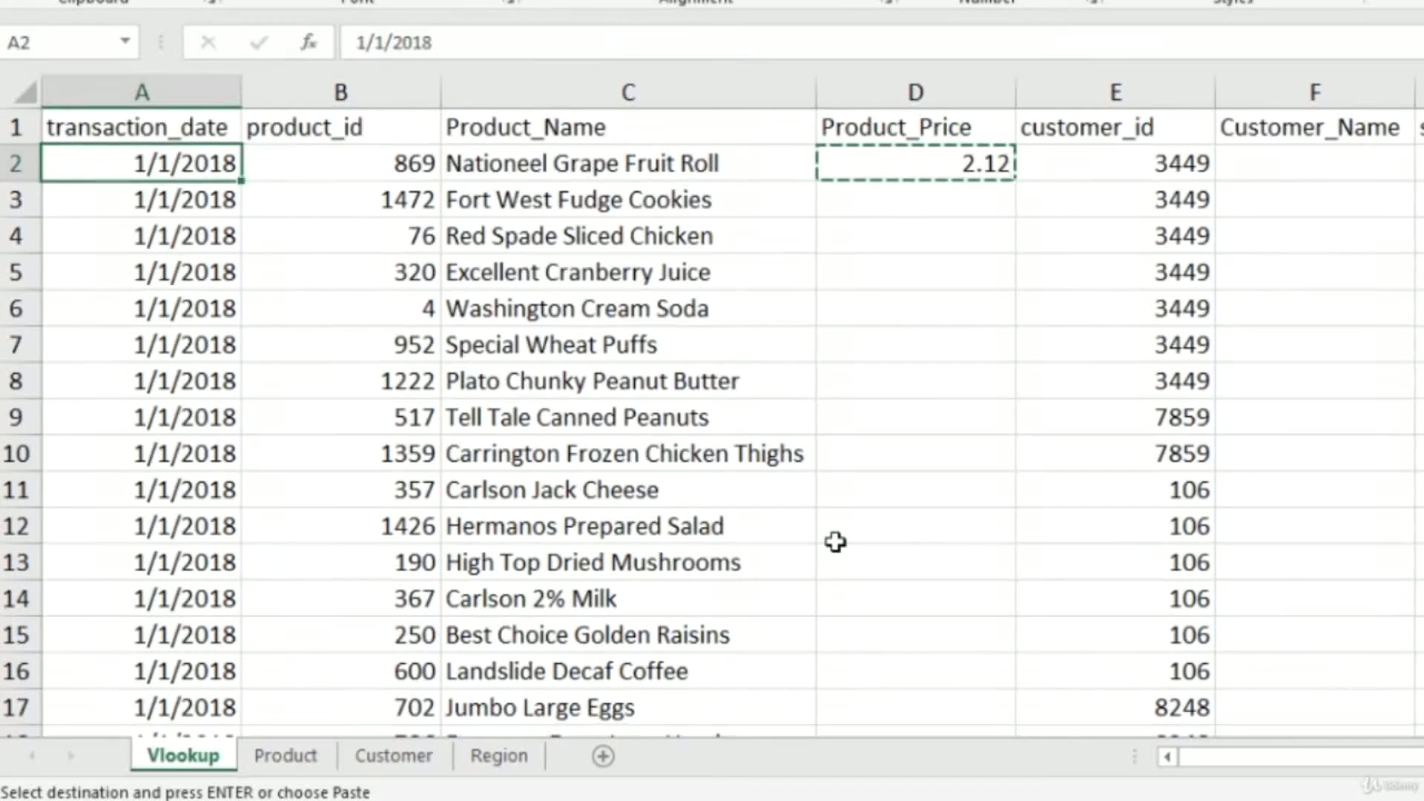
pyautogui.press('Right')
pyautogui.press('Right')
pyautogui.hotkey('ctrl', 'Down')
pyautogui.press('Right')
pyautogui.hotkey('ctrl', 'shift', 'Up')
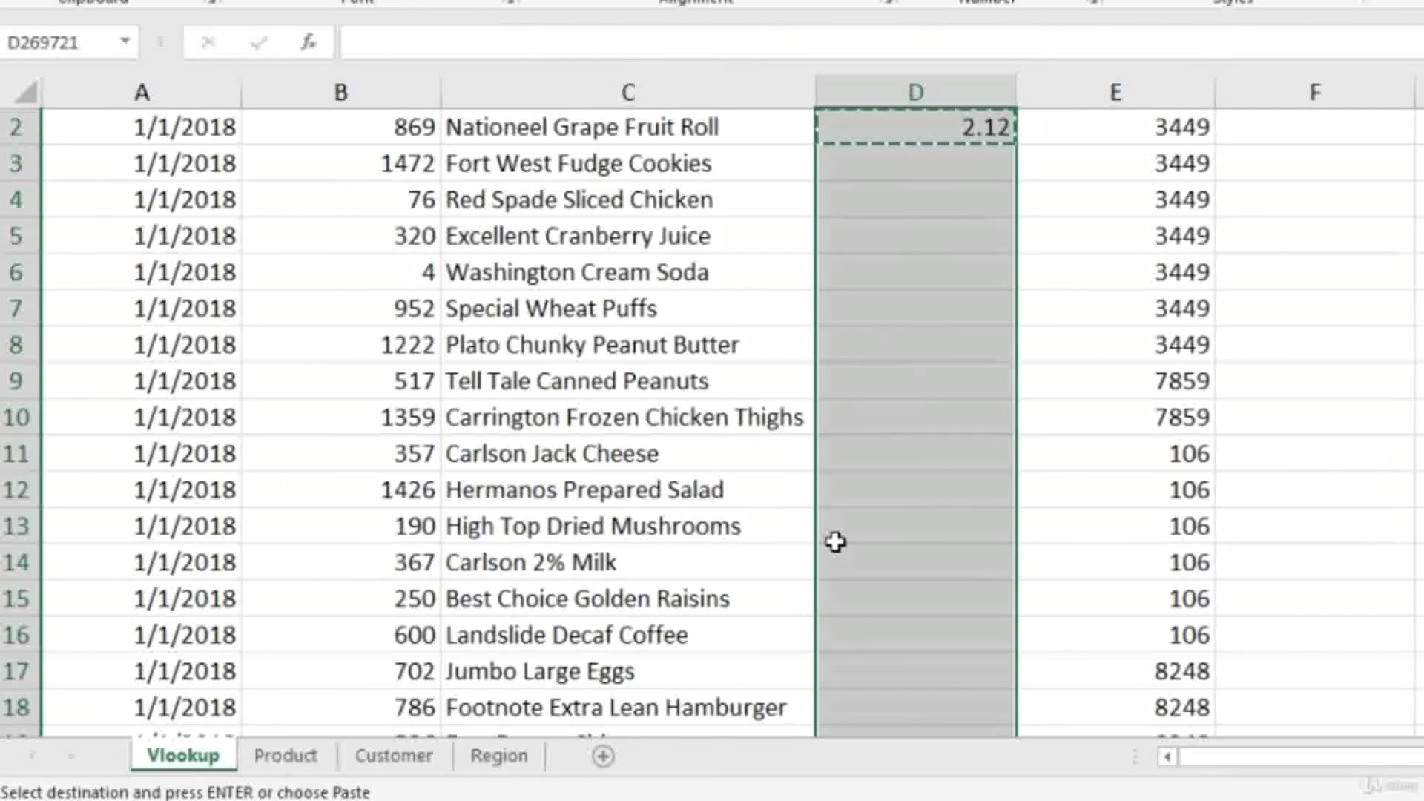
pyautogui.hotkey('ctrl', 'v')
pyautogui.press('Escape')
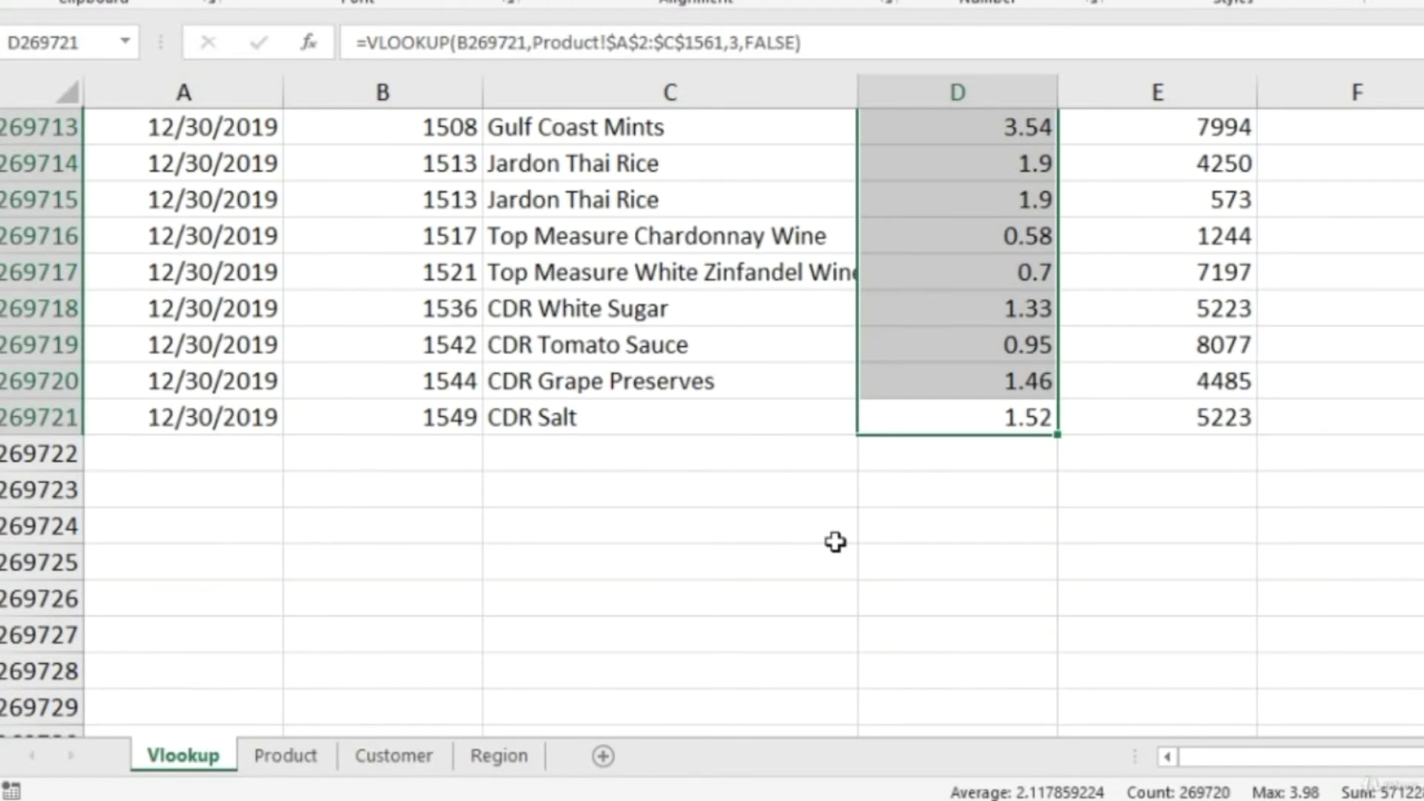
pyautogui.hotkey('ctrl', 'Up')
pyautogui.press('Down')
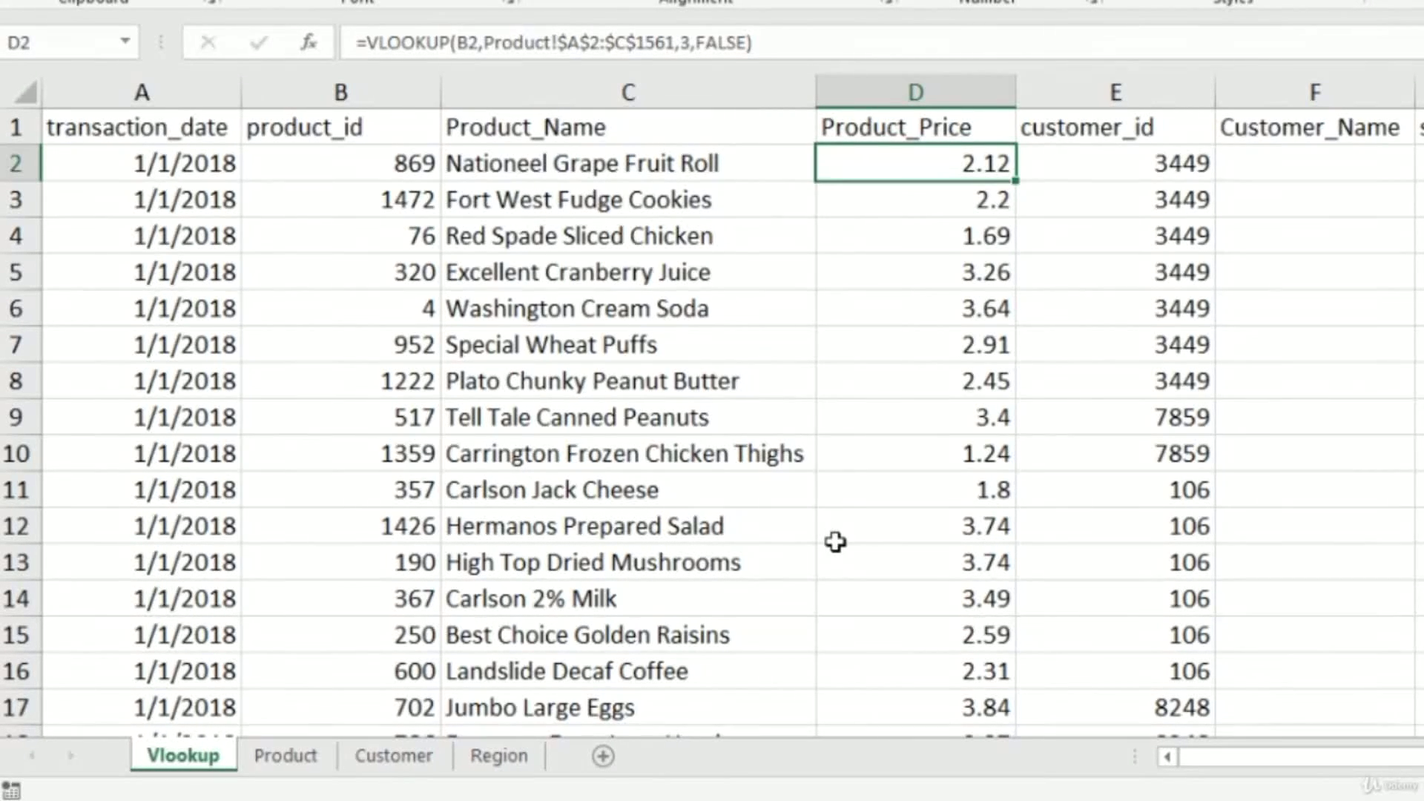
# - Clear the Product_Price formulas from D2 down to the last row, leaving the header in place
pyautogui.hotkey('ctrl', 'shift', 'Down')
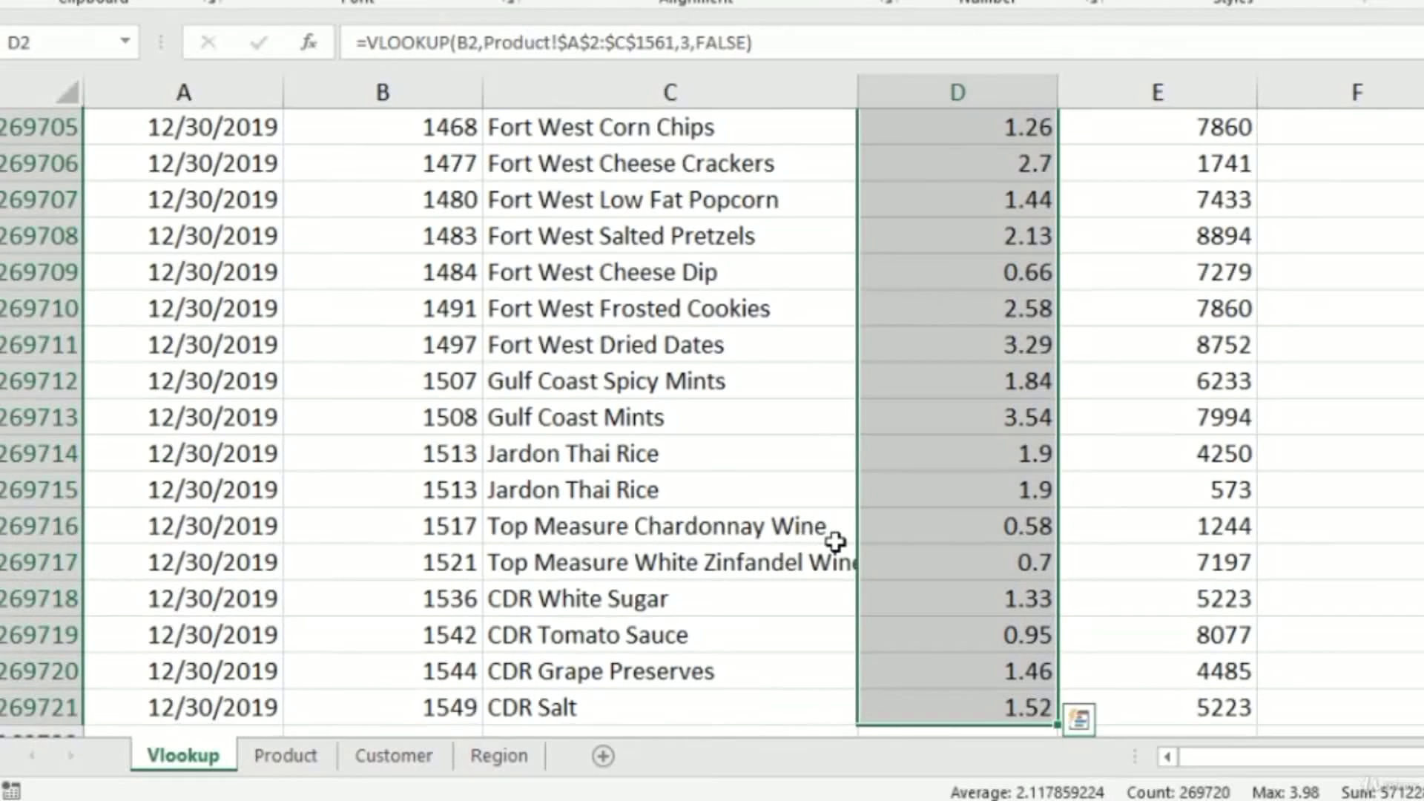
pyautogui.hotkey('ctrl', 'BackSpace')
pyautogui.press('Delete')
pyautogui.press('Up')
pyautogui.press('Down')
pyautogui.press('Left')
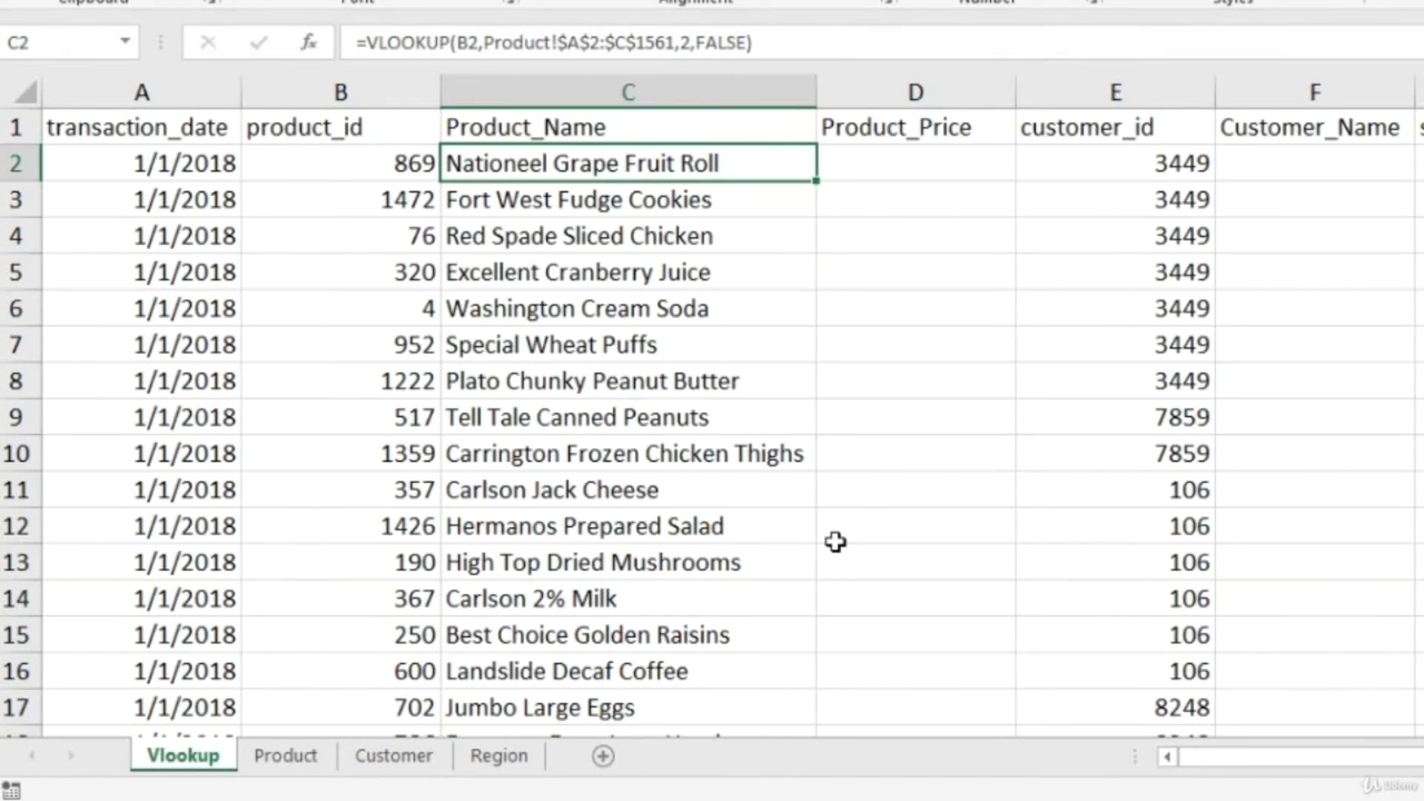
pyautogui.hotkey('ctrl', 'c')
pyautogui.press('Right')
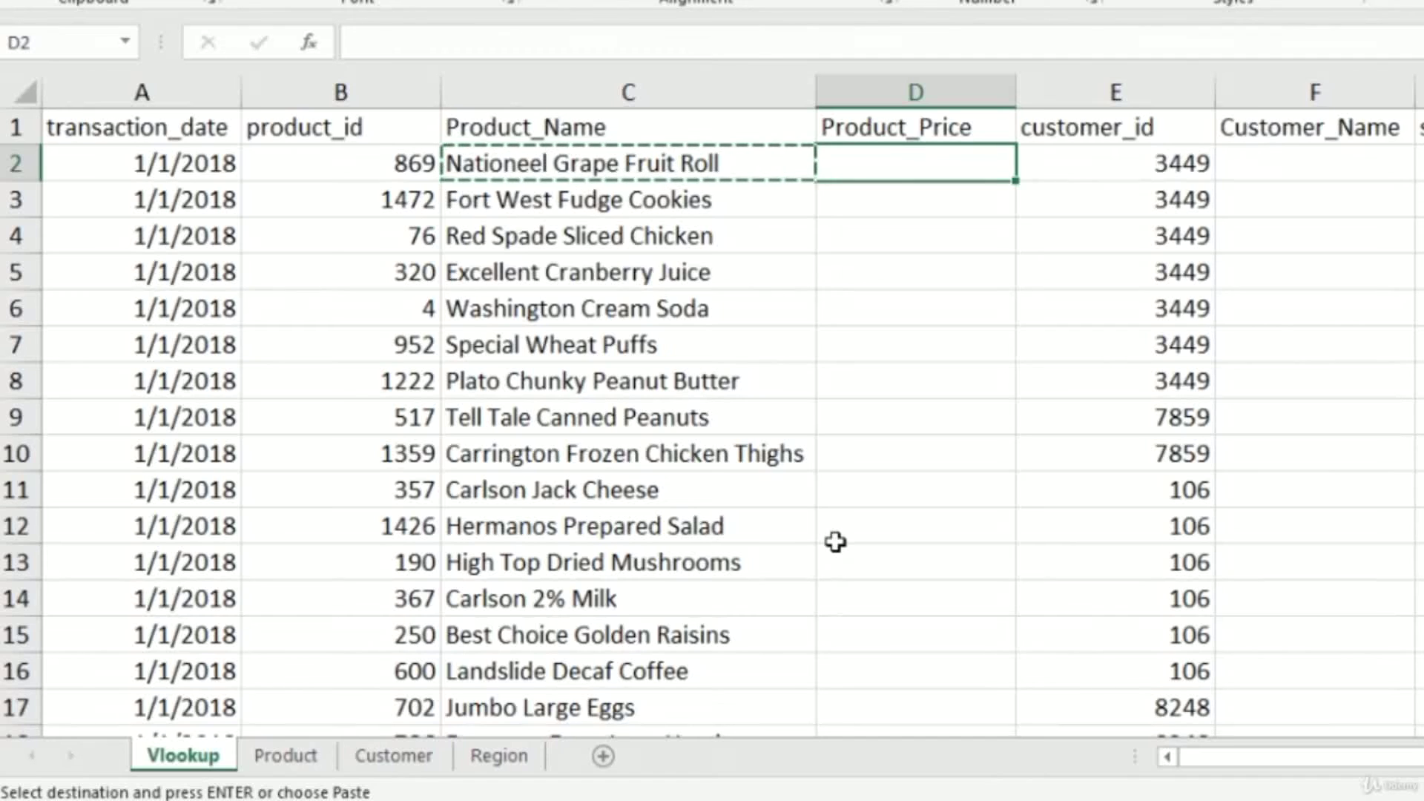
pyautogui.press('Escape')
# - Make the lookup value's column absolute in the Product_Name formula in C2, so that it reads $B2
pyautogui.press('Left')
pyautogui.press('F2')
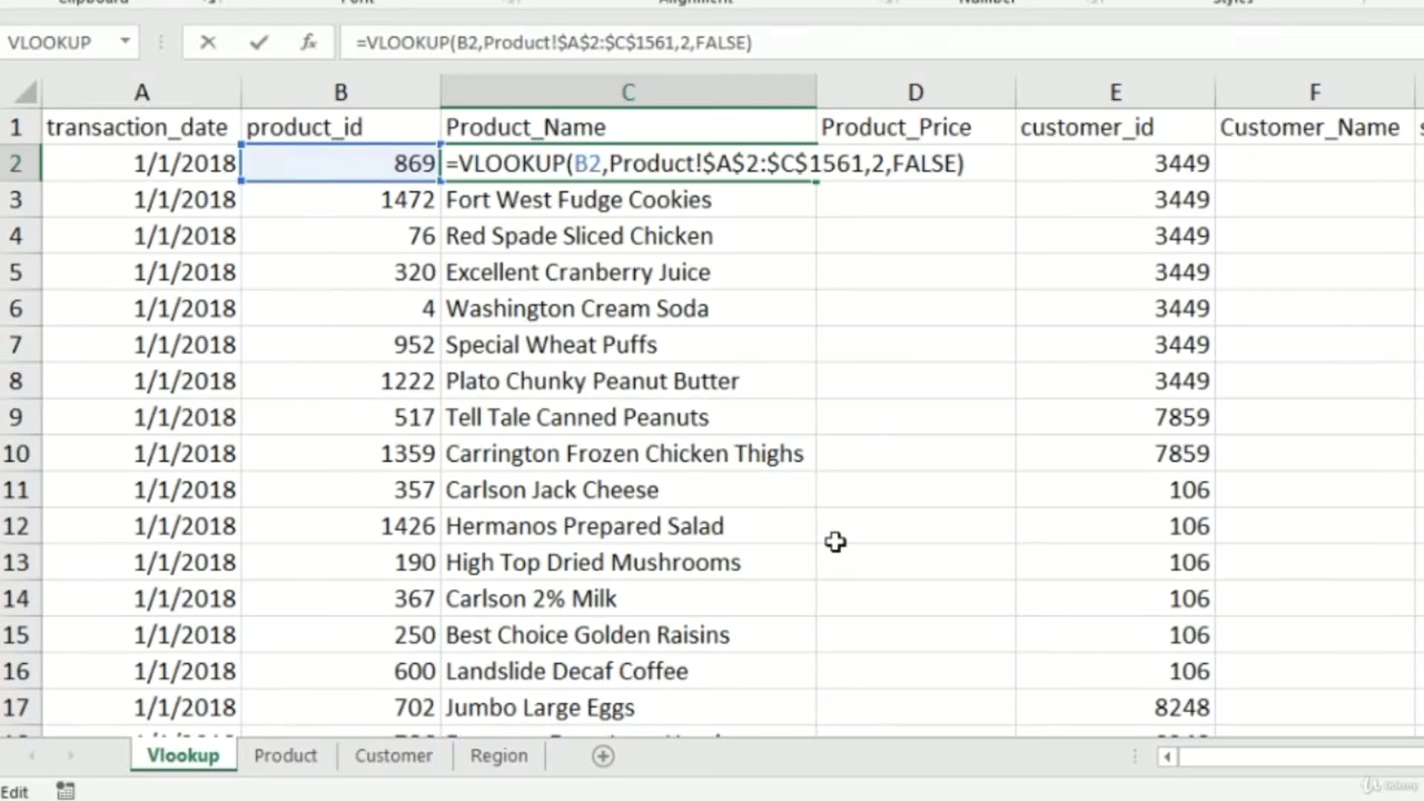
pyautogui.press('Left')
pyautogui.press('Right')
pyautogui.press('Left')
pyautogui.press('Left')
pyautogui.press('Left')
pyautogui.press('Left')
pyautogui.press('Left')
pyautogui.press('Left')
pyautogui.press('Left')
pyautogui.press('Left')
pyautogui.press('Left')
pyautogui.press('Left')
pyautogui.press('Left')
pyautogui.press('Left')
pyautogui.press('Left')
pyautogui.press('Left')
pyautogui.press('Left')
pyautogui.press('Left')
pyautogui.press('Left')
pyautogui.press('Left')
pyautogui.press('Left')
pyautogui.press('Left')
pyautogui.press('Left')
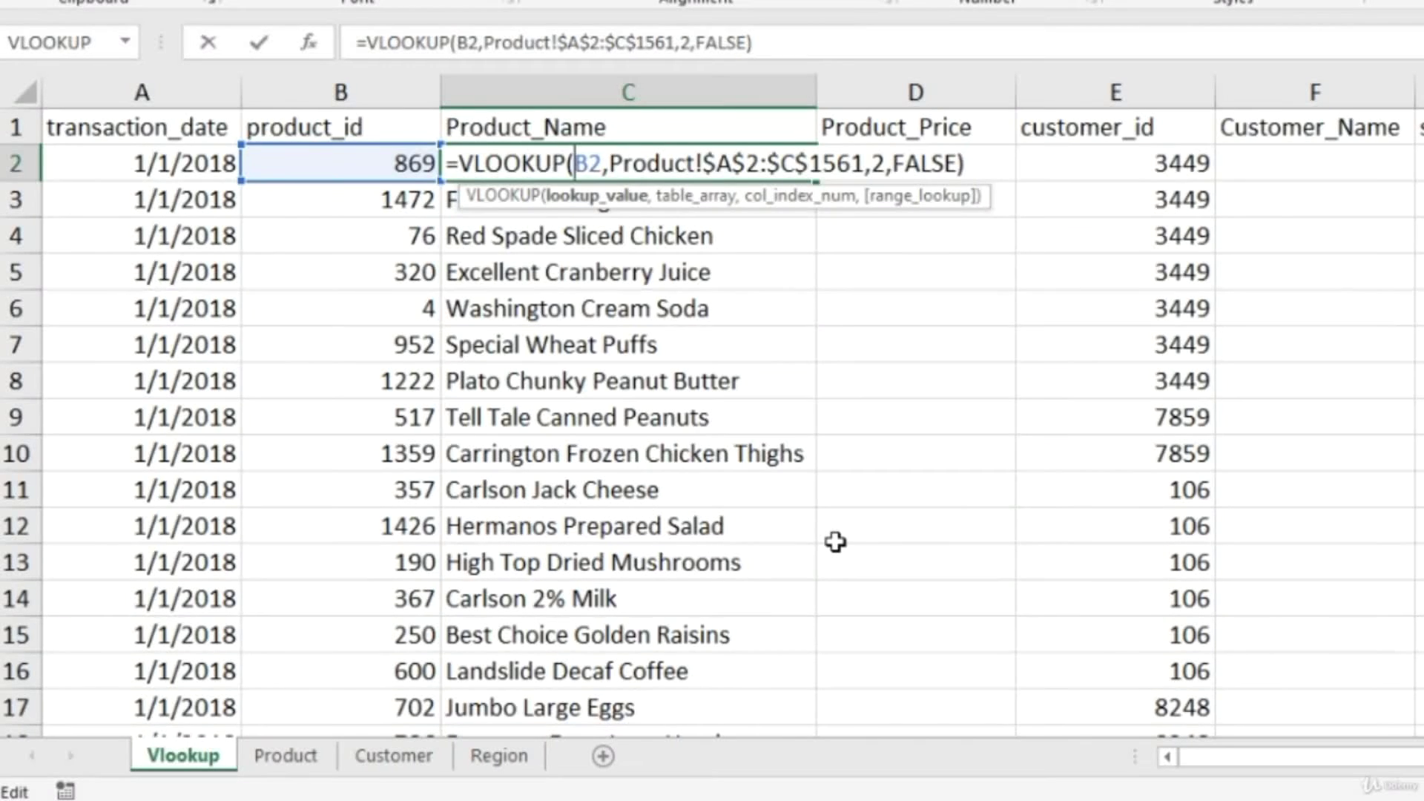
pyautogui.write('$')
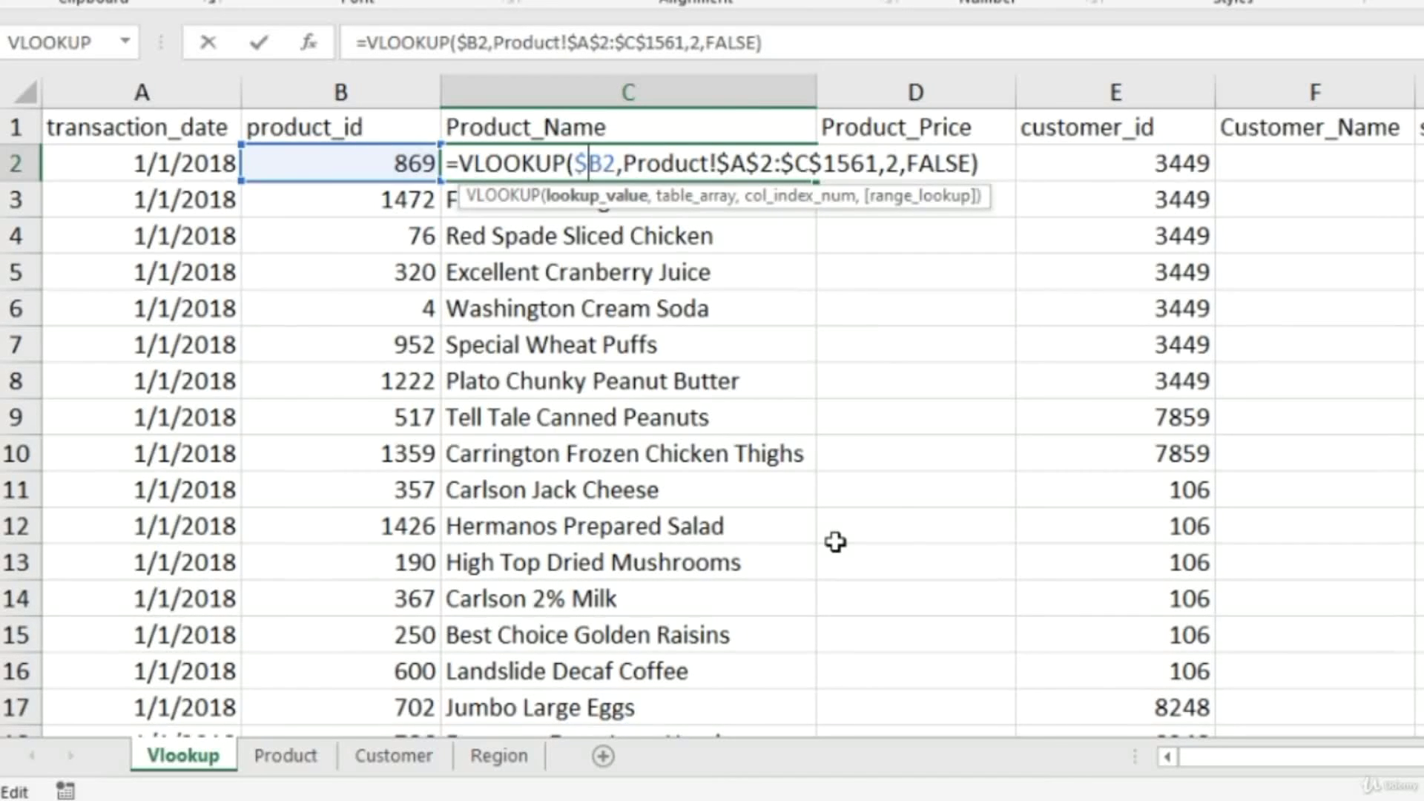
pyautogui.press('Return')
pyautogui.press('Up')
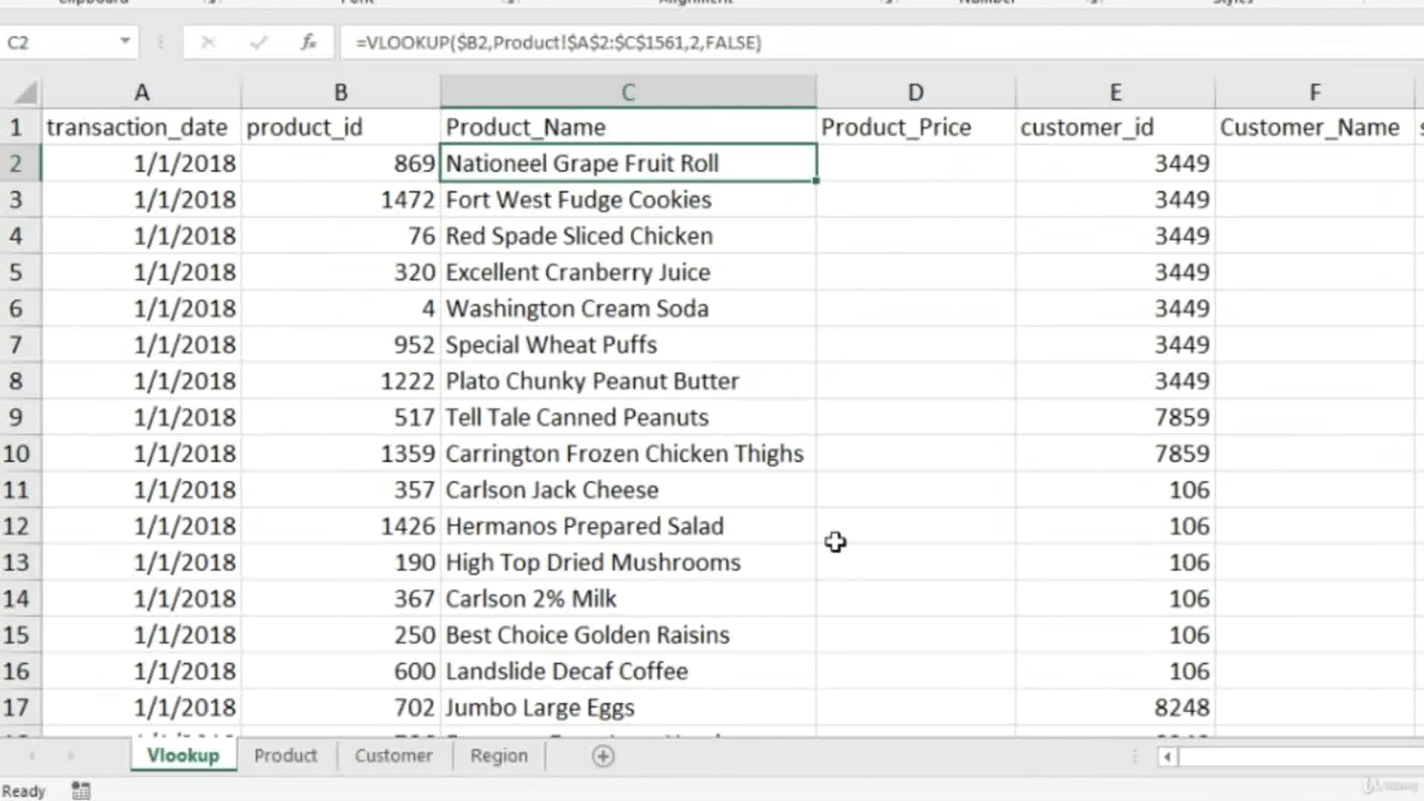
# - Copy the VLOOKUP formula with the $B2 lookup value from C2 into D2
pyautogui.hotkey('ctrl', 'c')
pyautogui.press('Right')
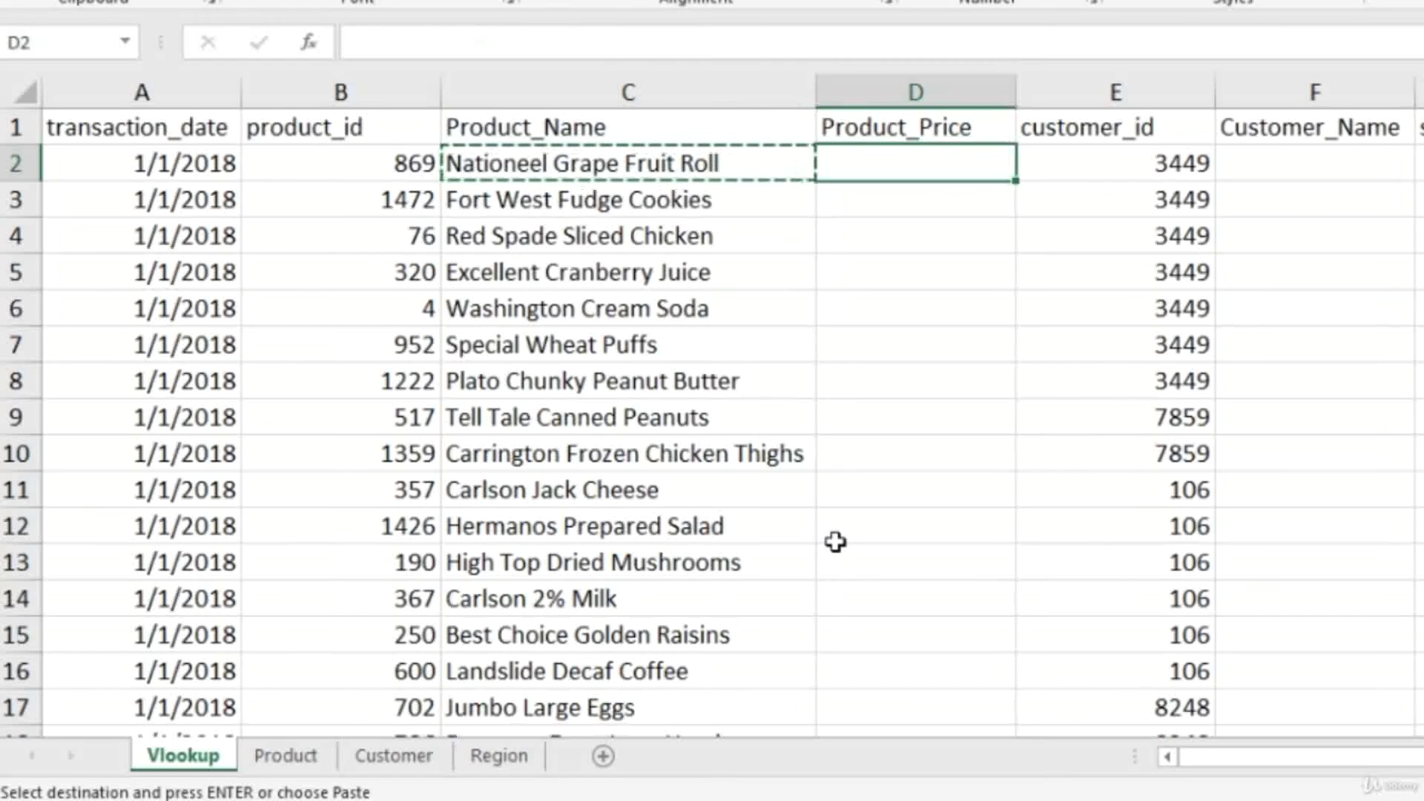
pyautogui.hotkey('ctrl', 'v')
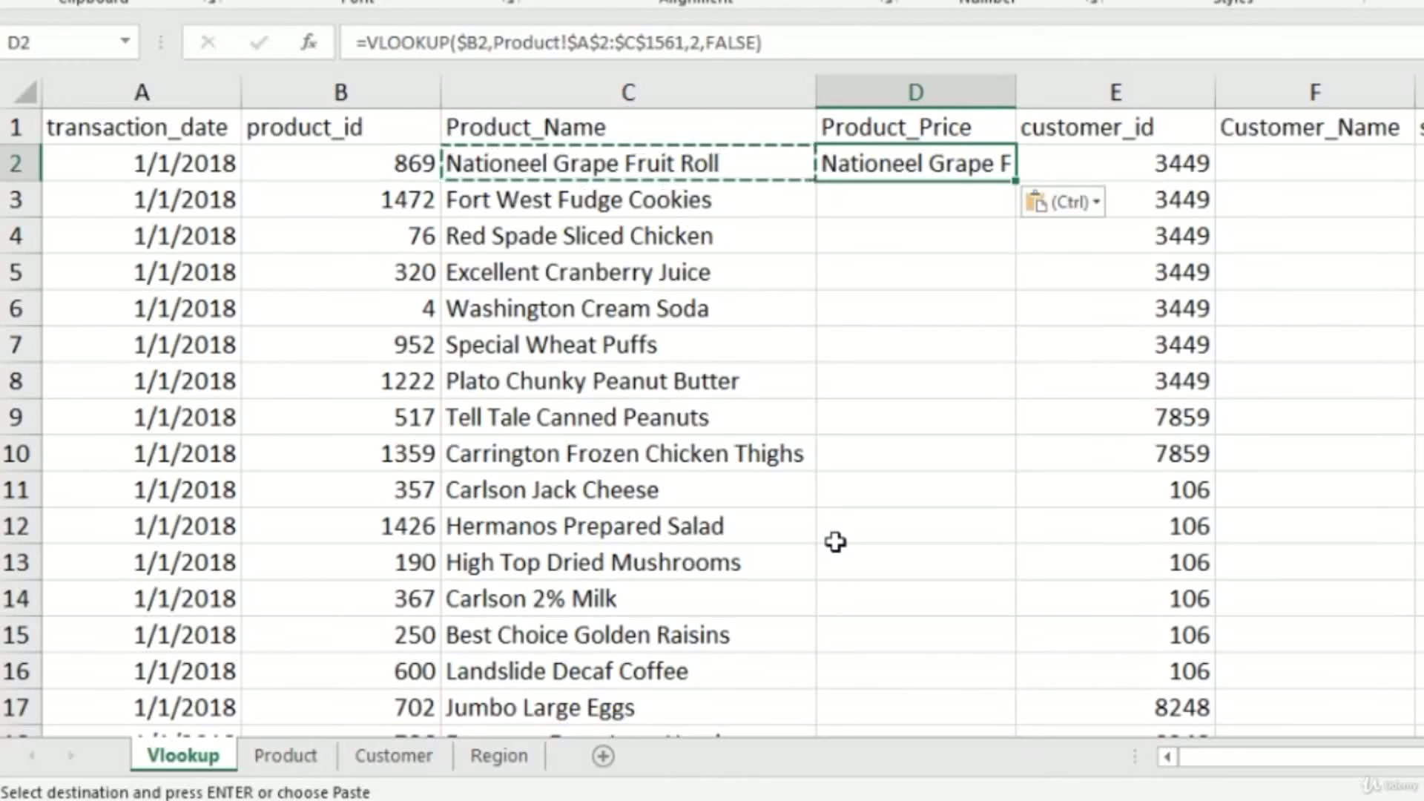
pyautogui.press('Escape')
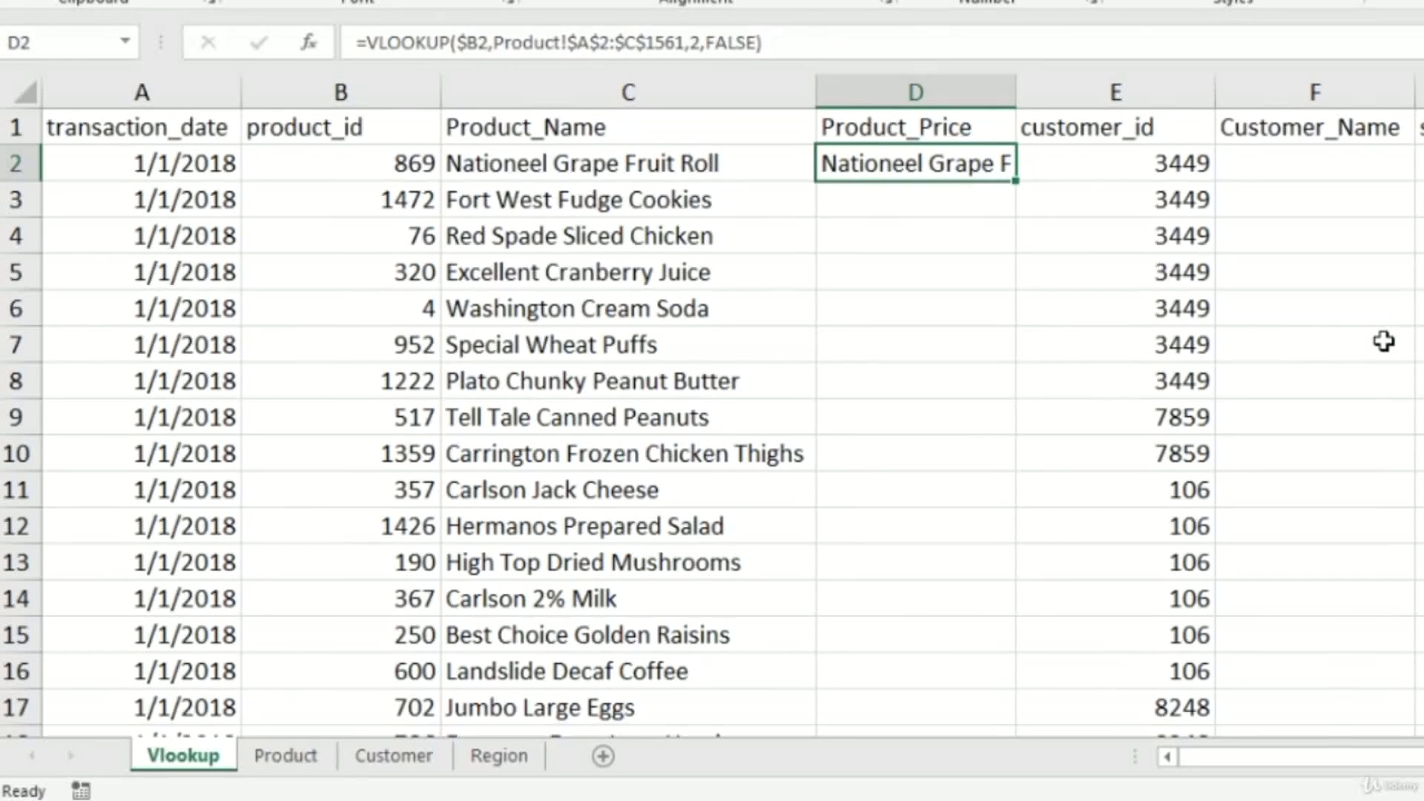
# - Edit the copied formula in D2 to use column index 3
pyautogui.press('F2')
pyautogui.press('Left')
pyautogui.press('Left')
pyautogui.press('Left')
pyautogui.press('Left')
pyautogui.press('Left')
pyautogui.press('Left')
pyautogui.press('Left')
pyautogui.press('Left')
pyautogui.press('Left')
pyautogui.press('Right')
pyautogui.press('Right')
pyautogui.press('BackSpace')
pyautogui.write('3')
pyautogui.press('Return')
# - Fill the D2 formula down the Product_Price column to row 269721 and return to D2
pyautogui.press('Up')
pyautogui.hotkey('ctrl', 'c')
pyautogui.press('Left')
pyautogui.hotkey('ctrl', 'Down')
pyautogui.press('Right')
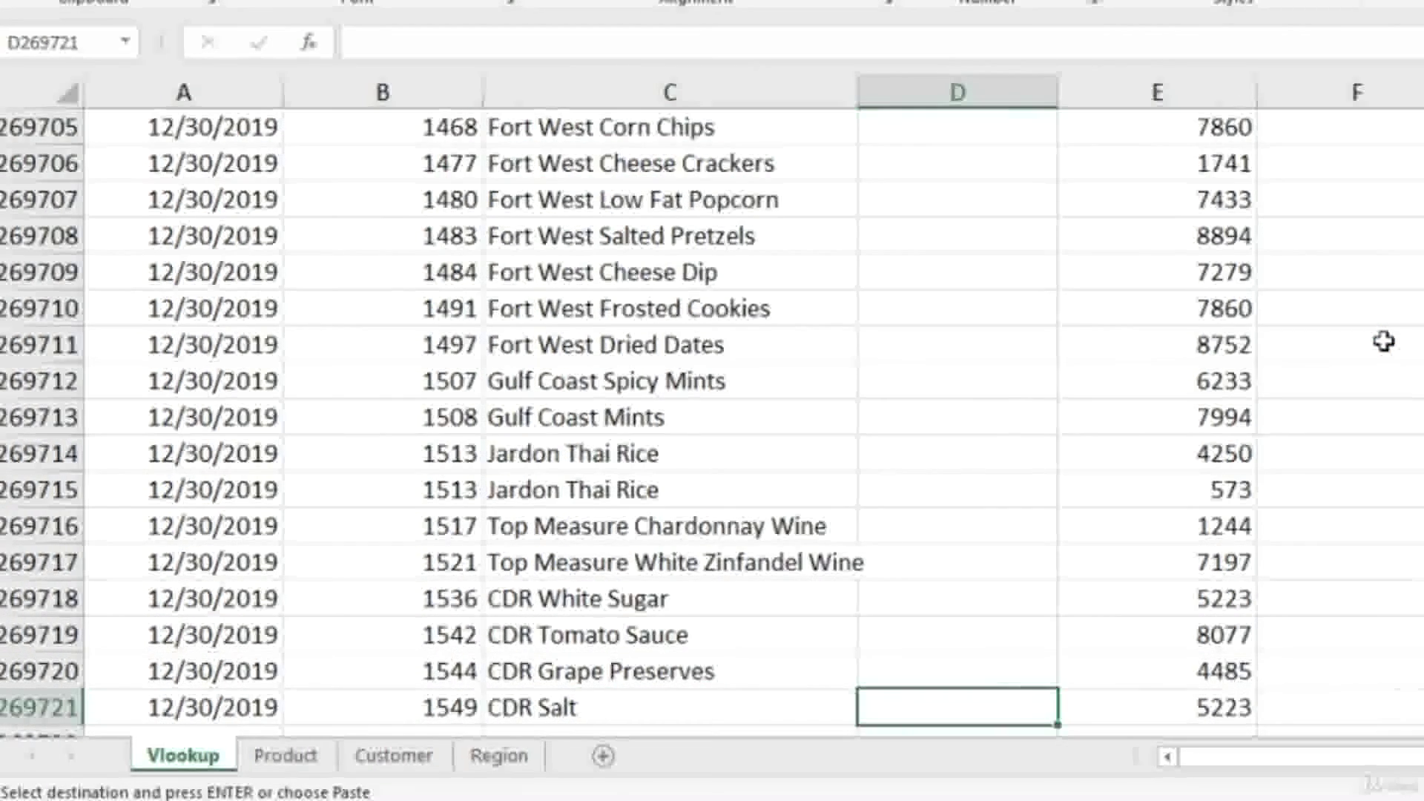
pyautogui.hotkey('ctrl', 'shift', 'Up')
pyautogui.hotkey('ctrl', 'v')
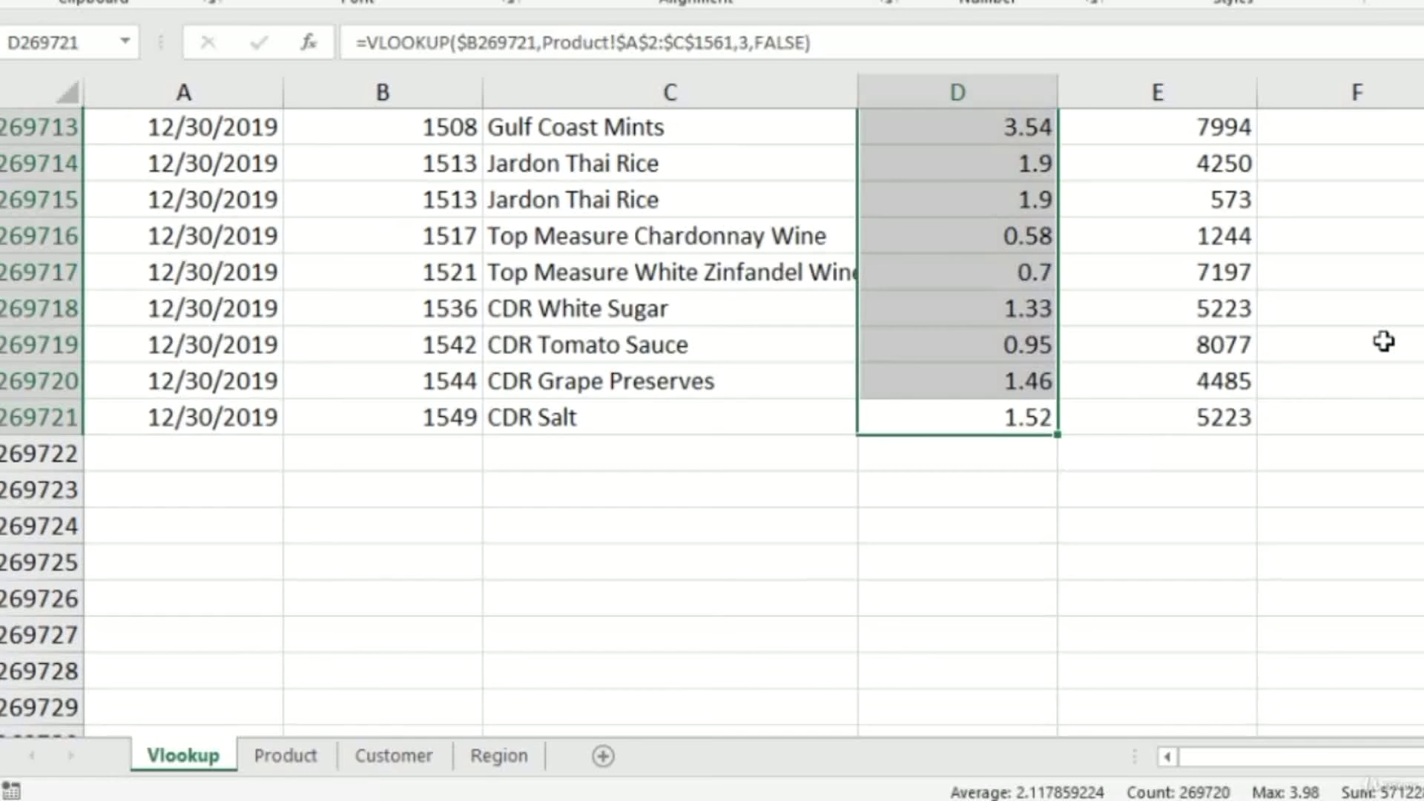
pyautogui.hotkey('ctrl', 'Up')
pyautogui.press('Down')
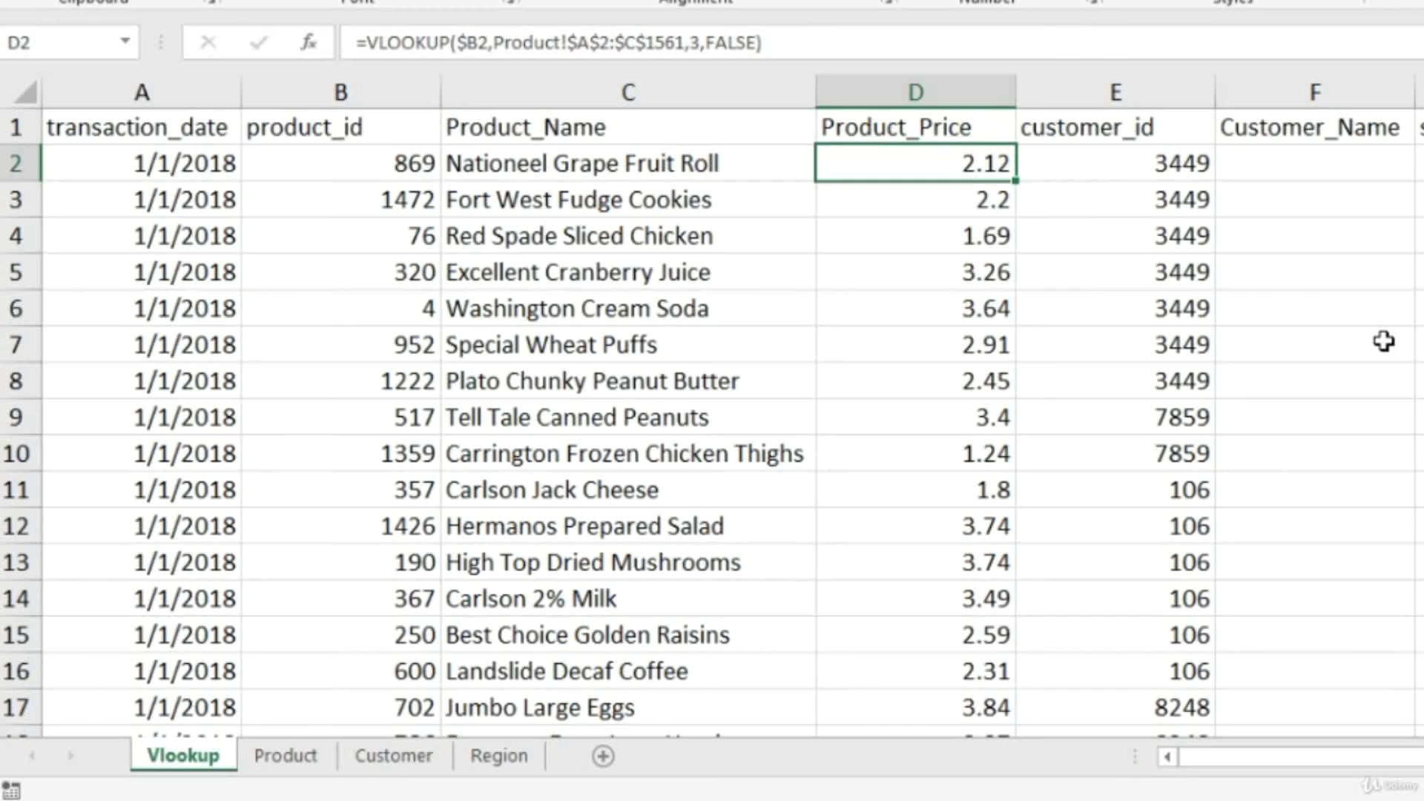
# - Change the product_id in B2 to 869.1 and select the Product_Name formula in C2
pyautogui.press('Left')
pyautogui.press('Left')
pyautogui.press('Right')
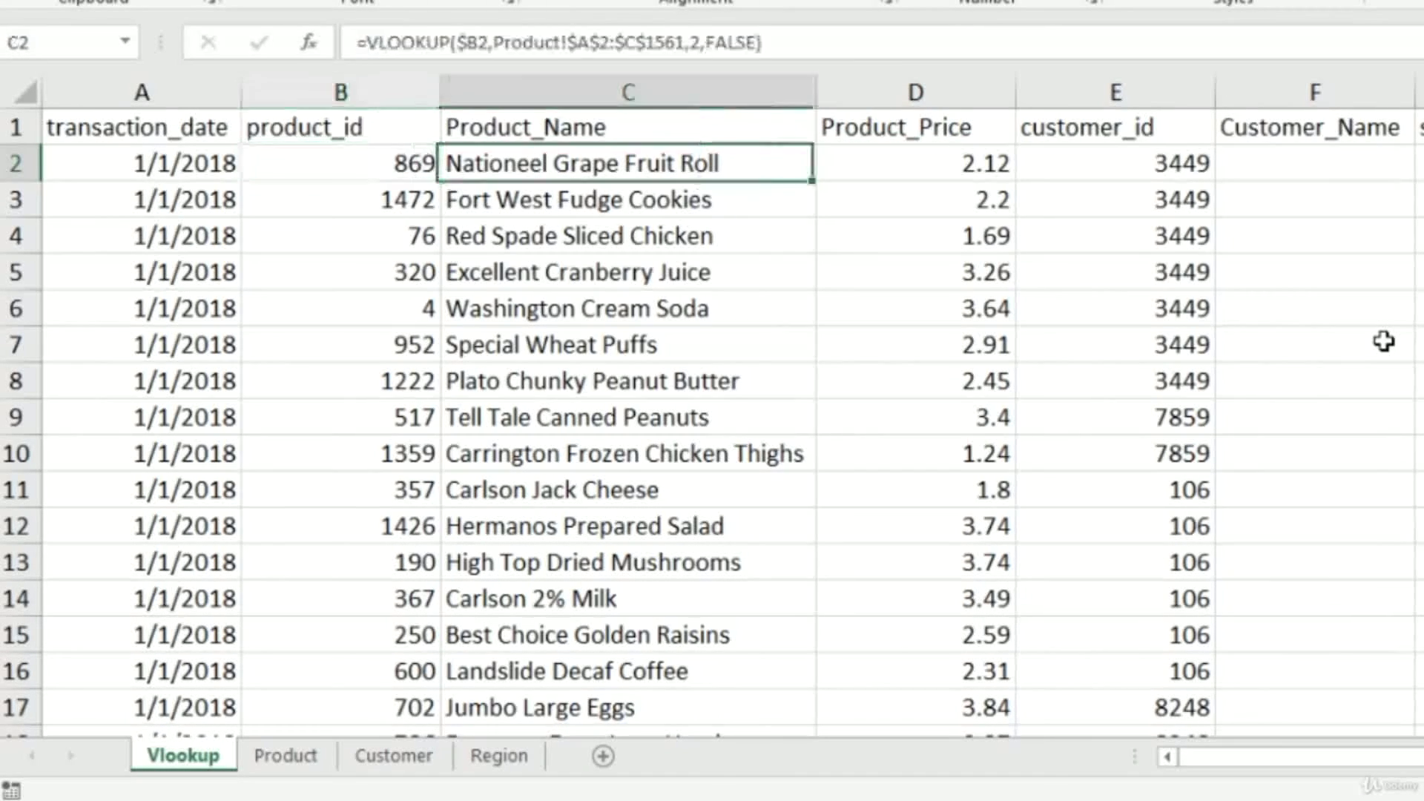
pyautogui.press('Left')
pyautogui.press('Right')
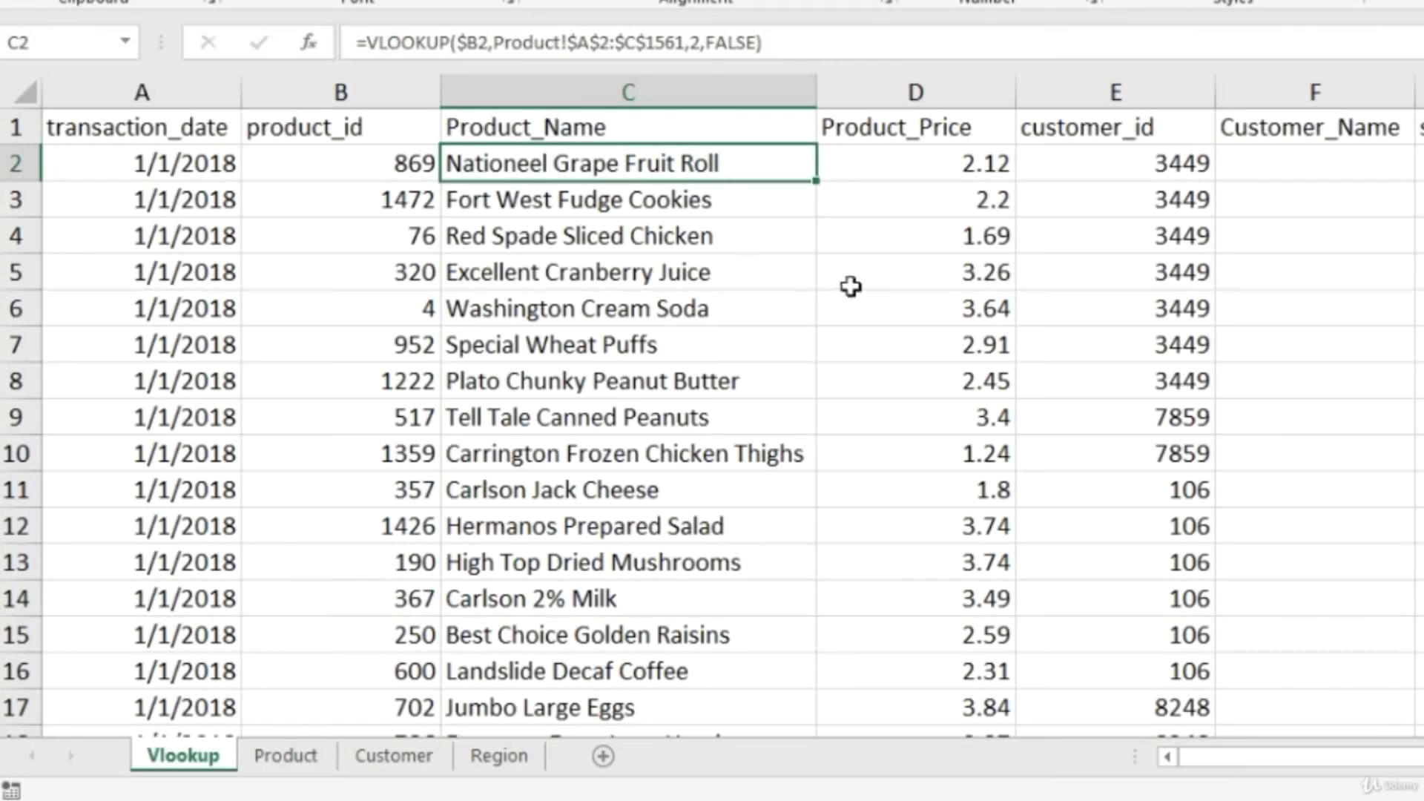
pyautogui.press('Left')
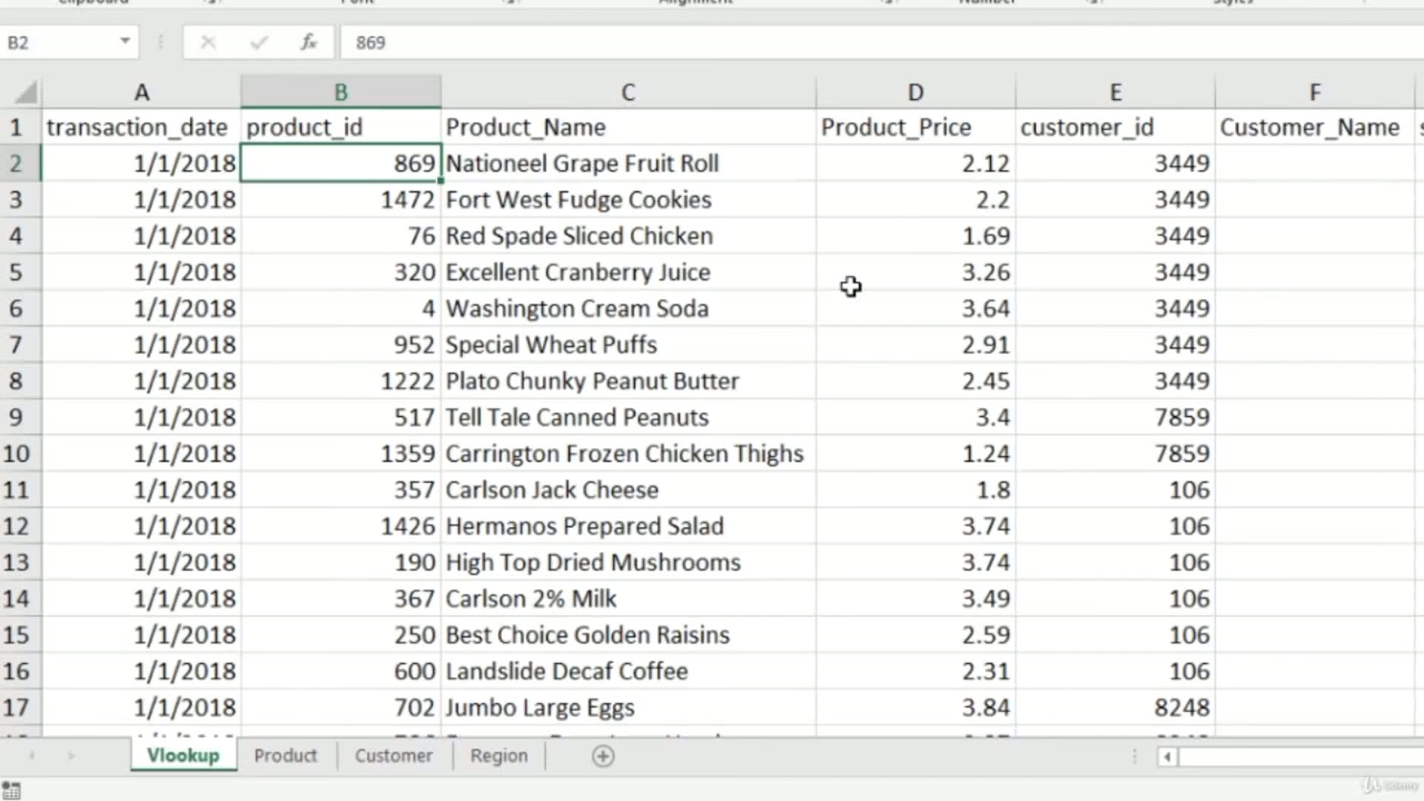
pyautogui.press('F2')
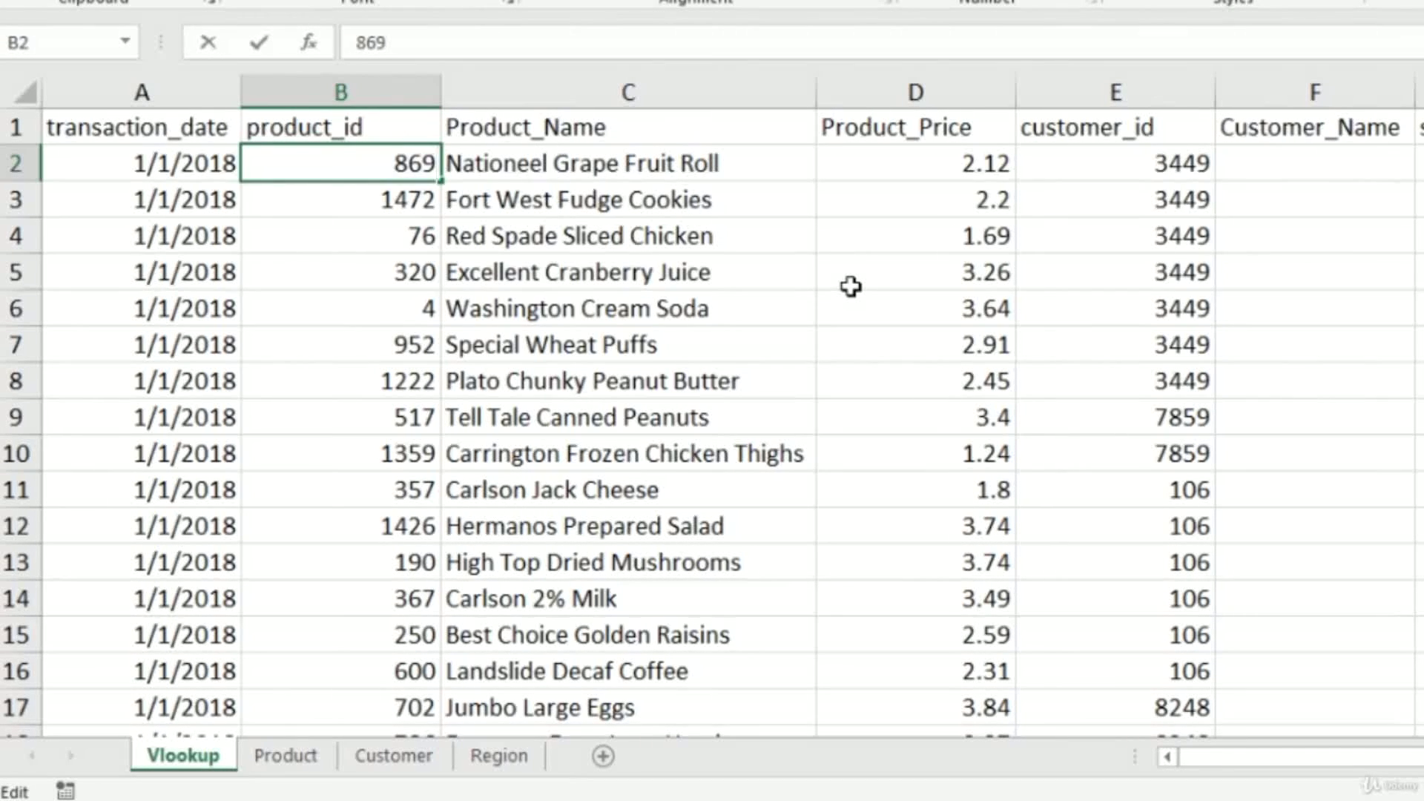
pyautogui.write('.1')
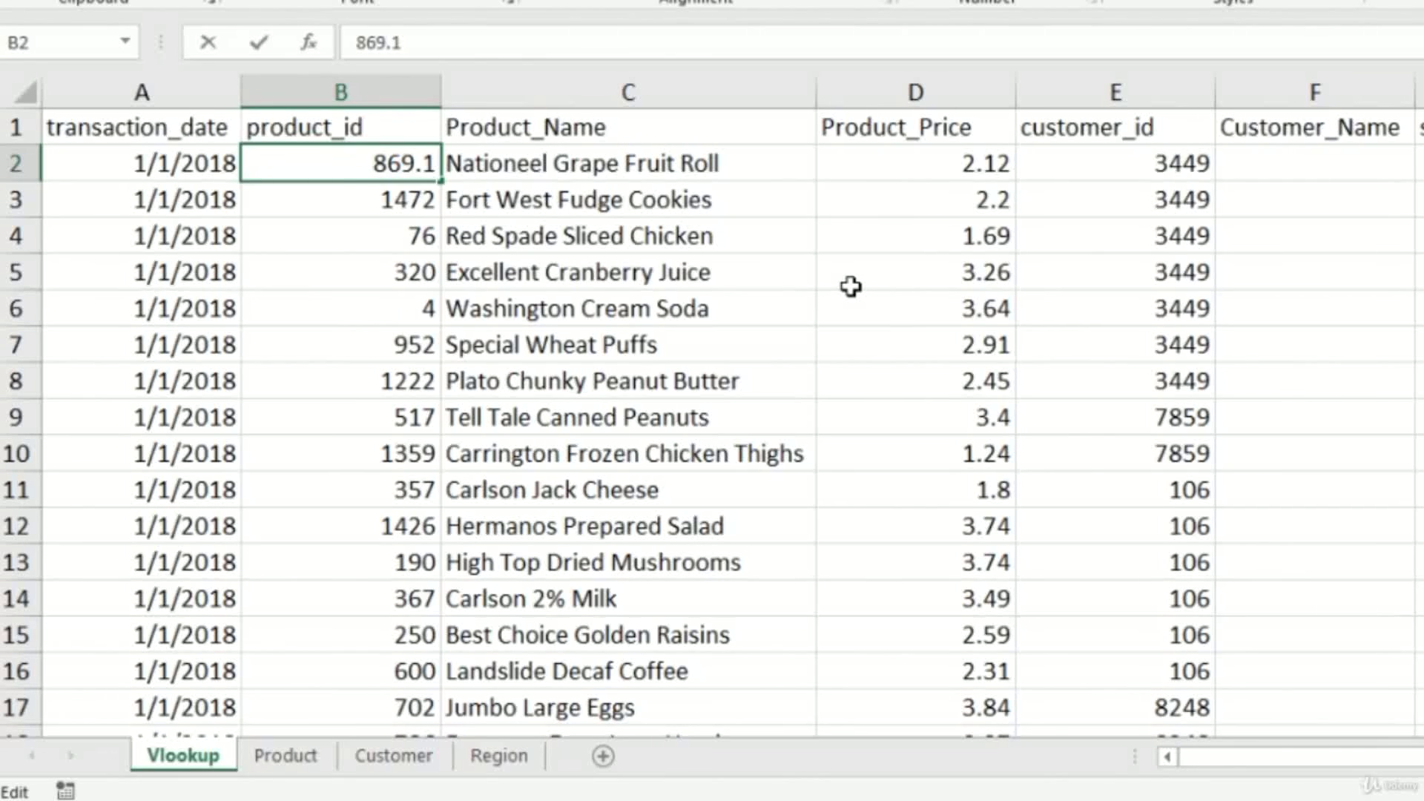
pyautogui.hotkey('ctrl', 'Return')
pyautogui.press('Return')
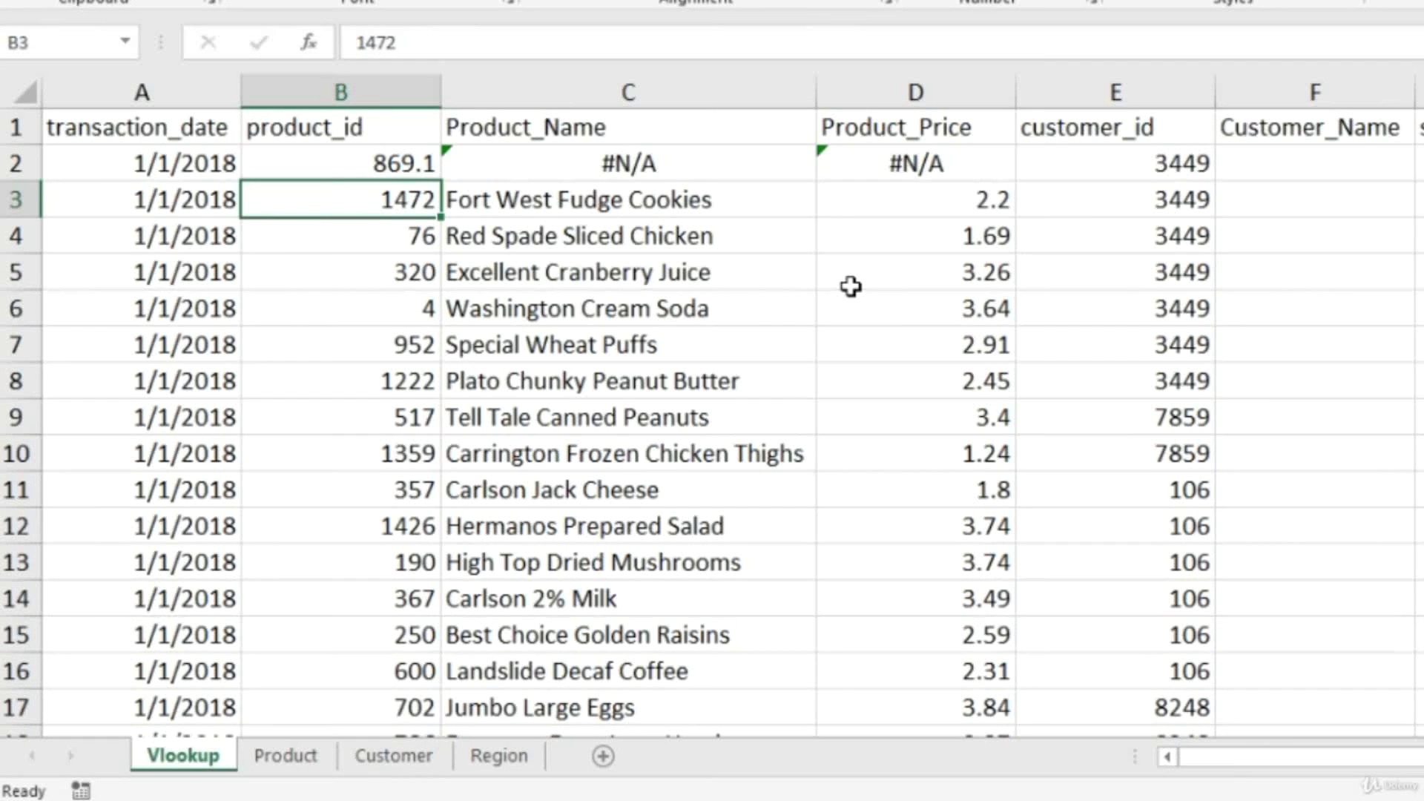
pyautogui.press('Up')
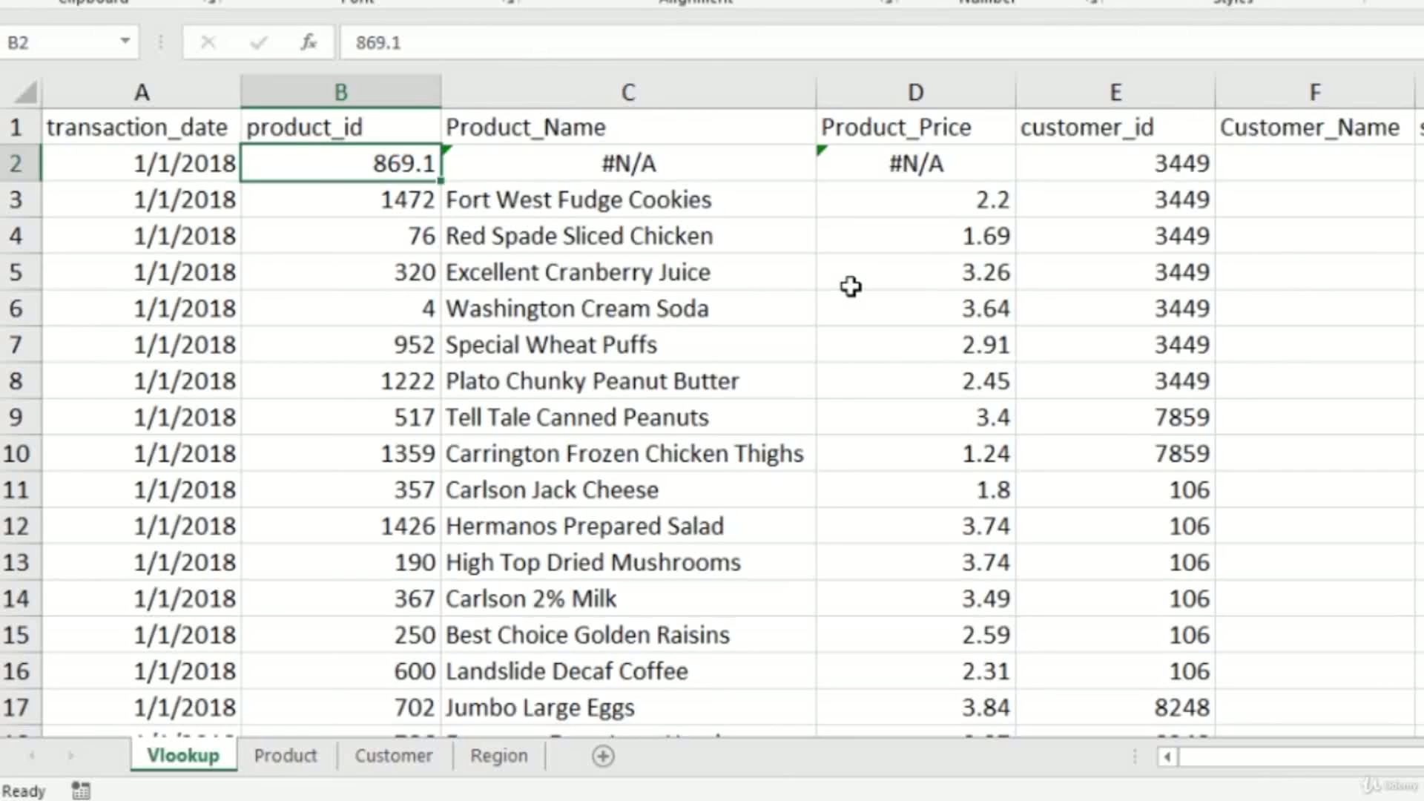
pyautogui.press('Right')
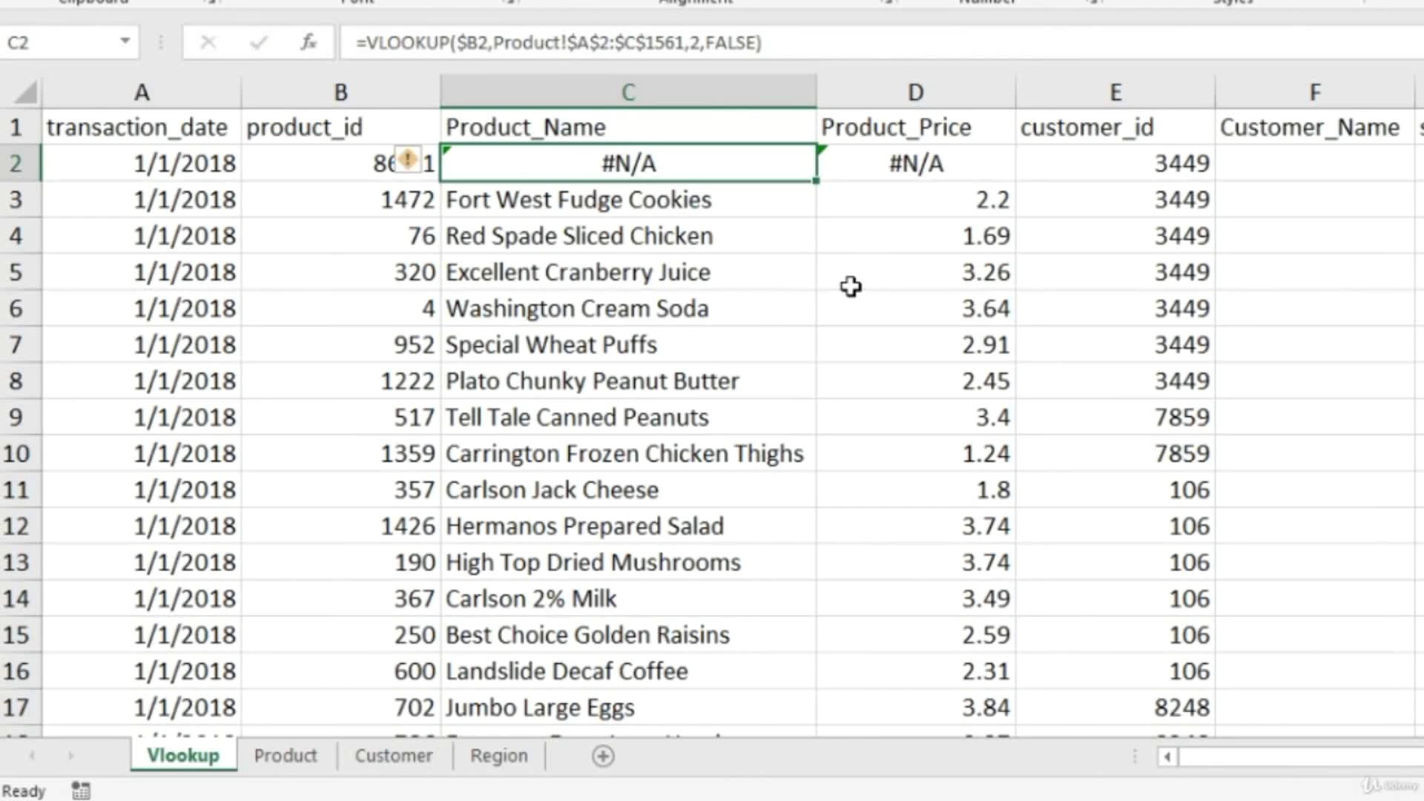
# - Change the range_lookup argument of the Product_Name VLOOKUP formula in C2 to TRUE for an approximate match
pyautogui.press('F2')
pyautogui.press('Left')
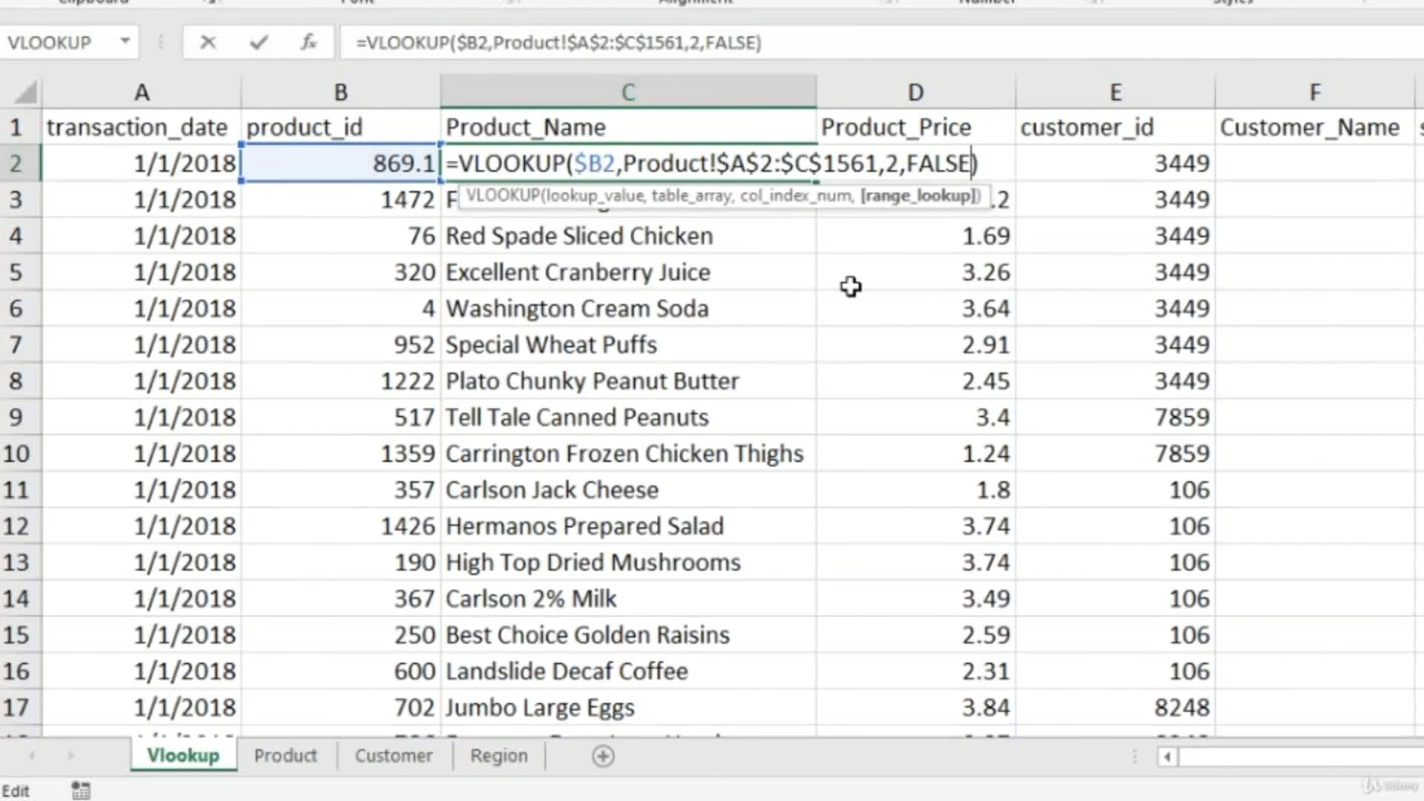
pyautogui.press('BackSpace')
pyautogui.press('BackSpace')
pyautogui.press('BackSpace')
pyautogui.press('BackSpace')
pyautogui.press('BackSpace')
pyautogui.press('BackSpace')
pyautogui.write(',t')
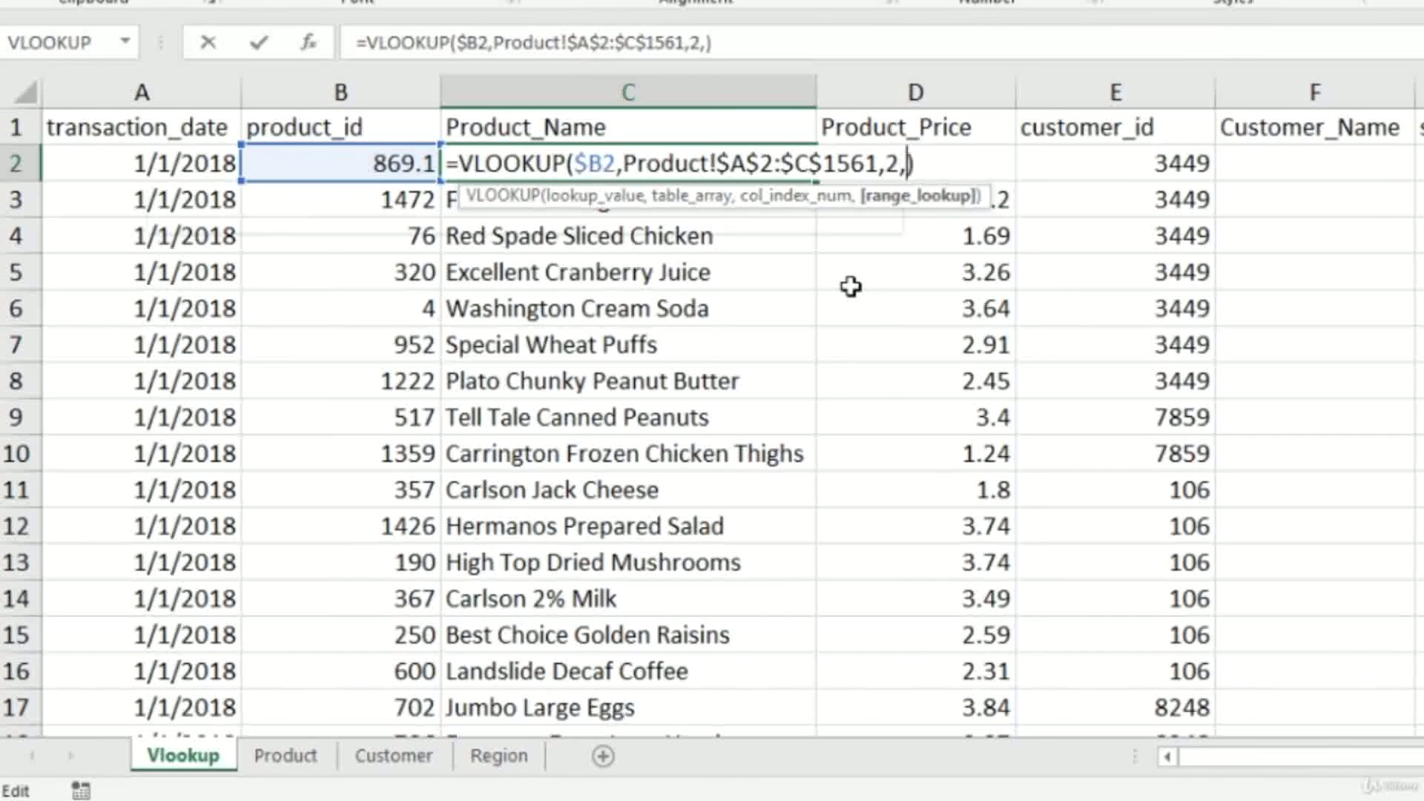
pyautogui.write('rue')
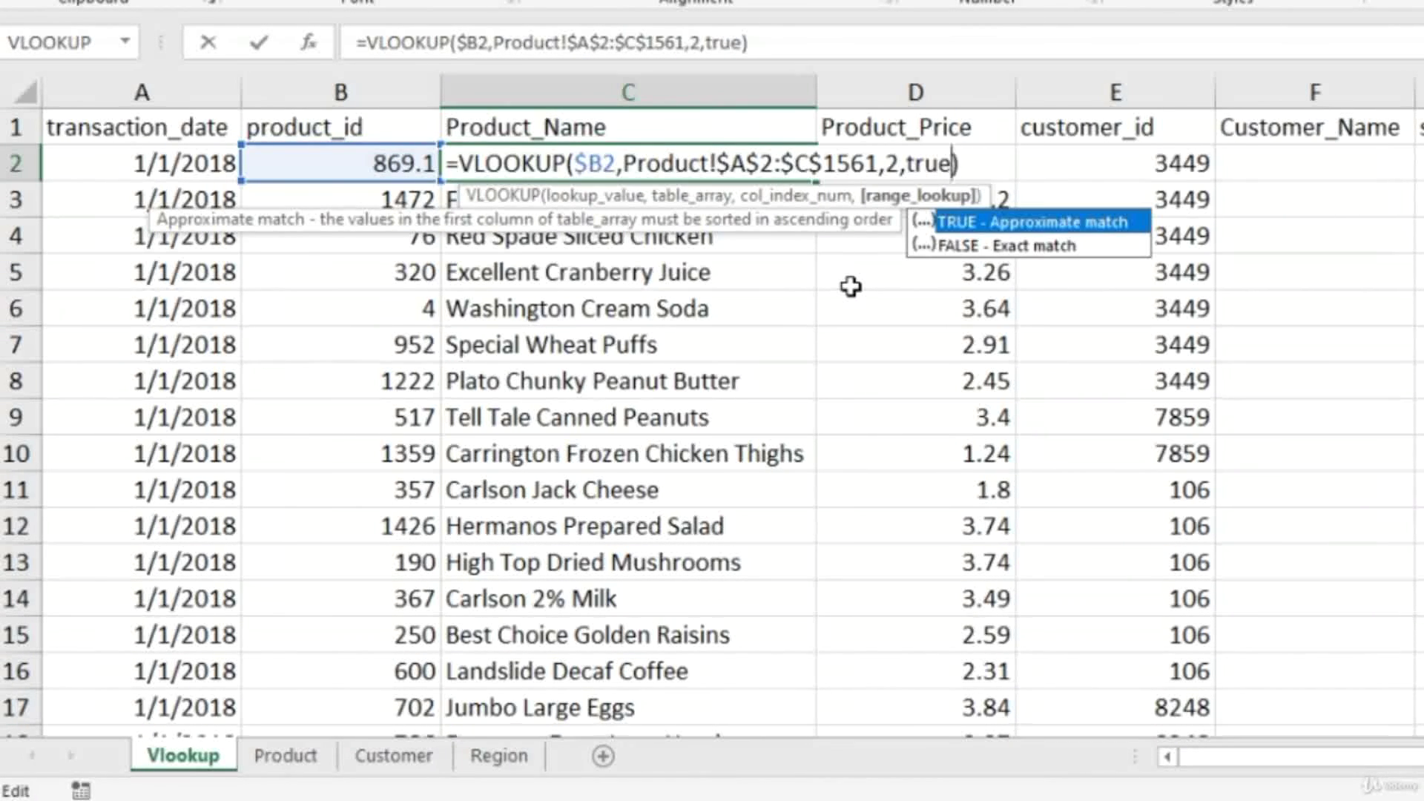
pyautogui.press('Return')
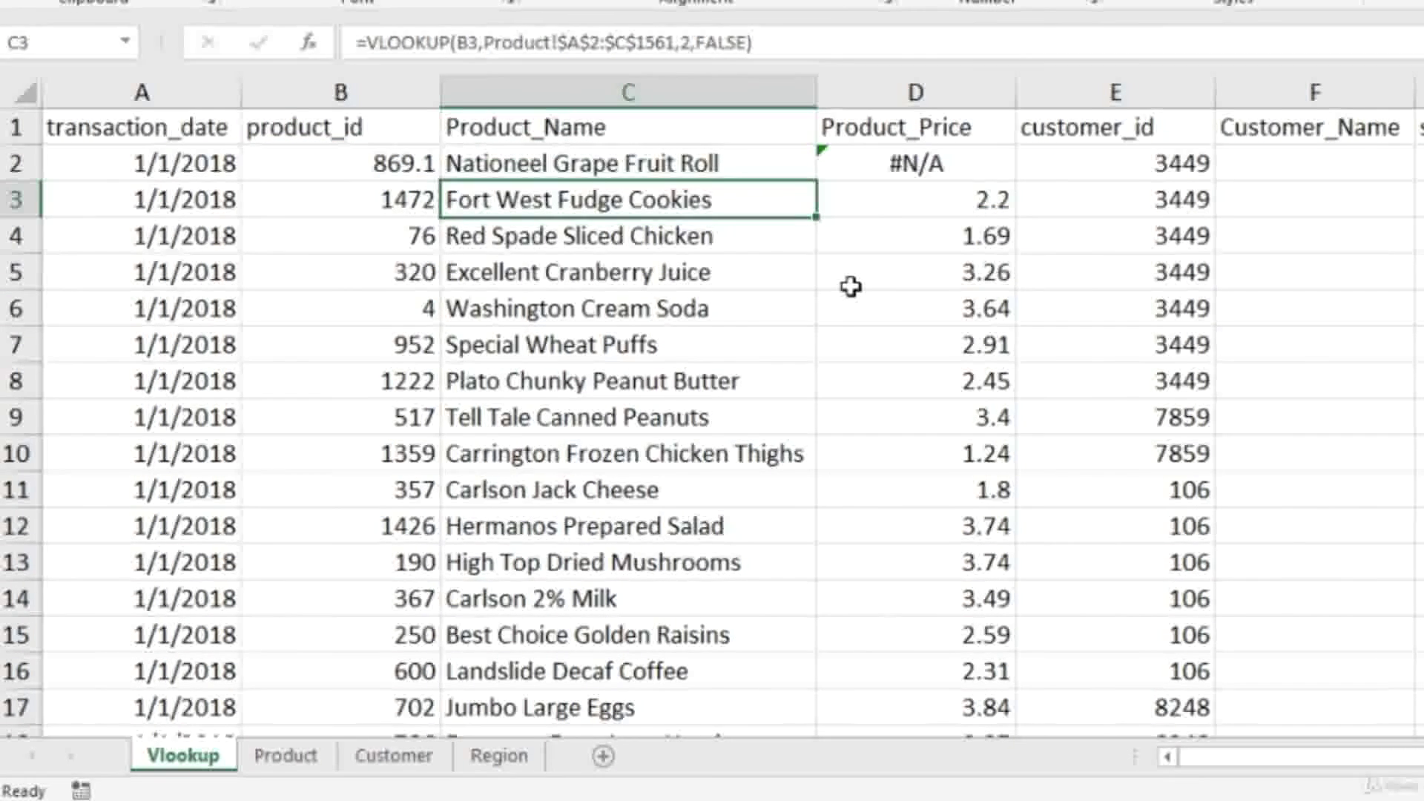
# - Set the product_id in B2 back to 869
pyautogui.press('Up')
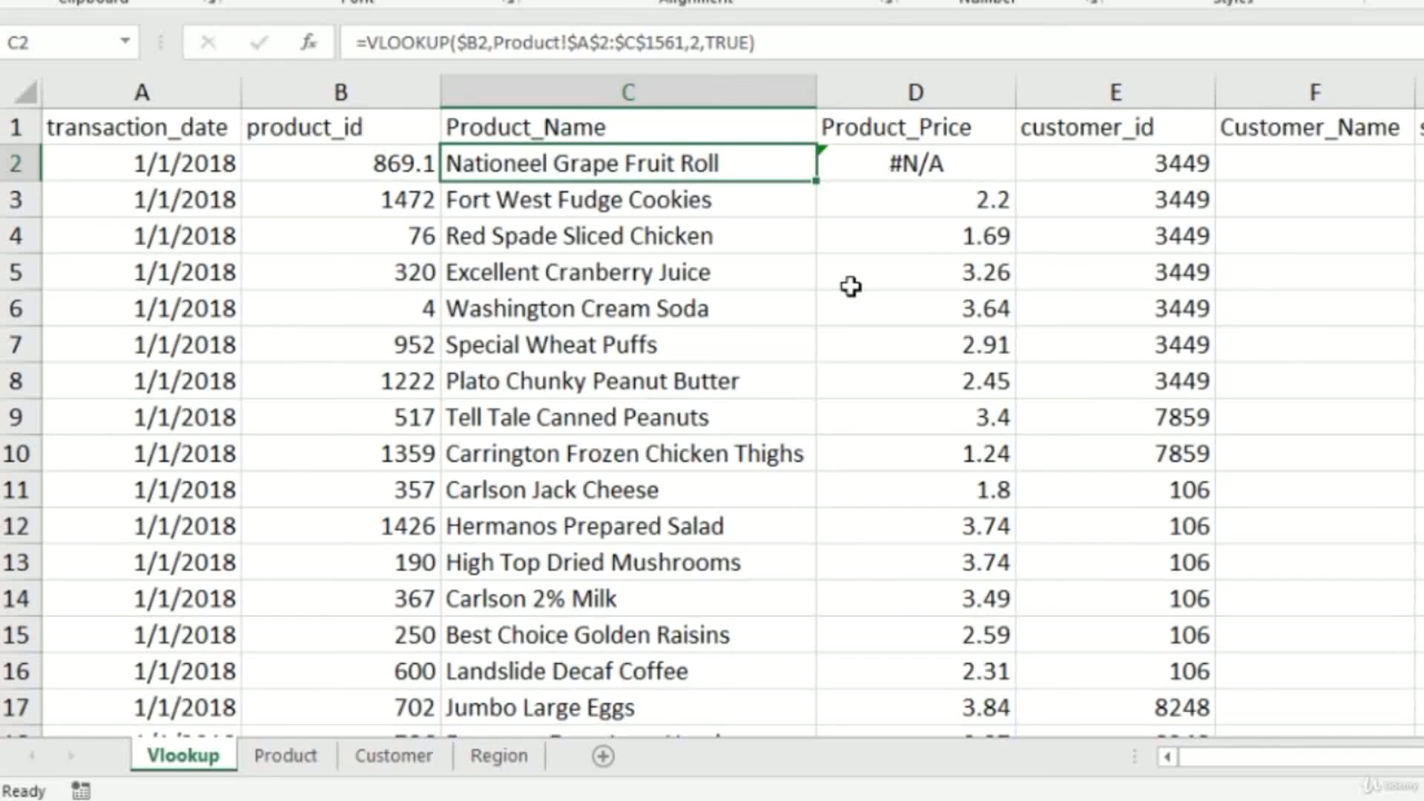
pyautogui.press('Left')
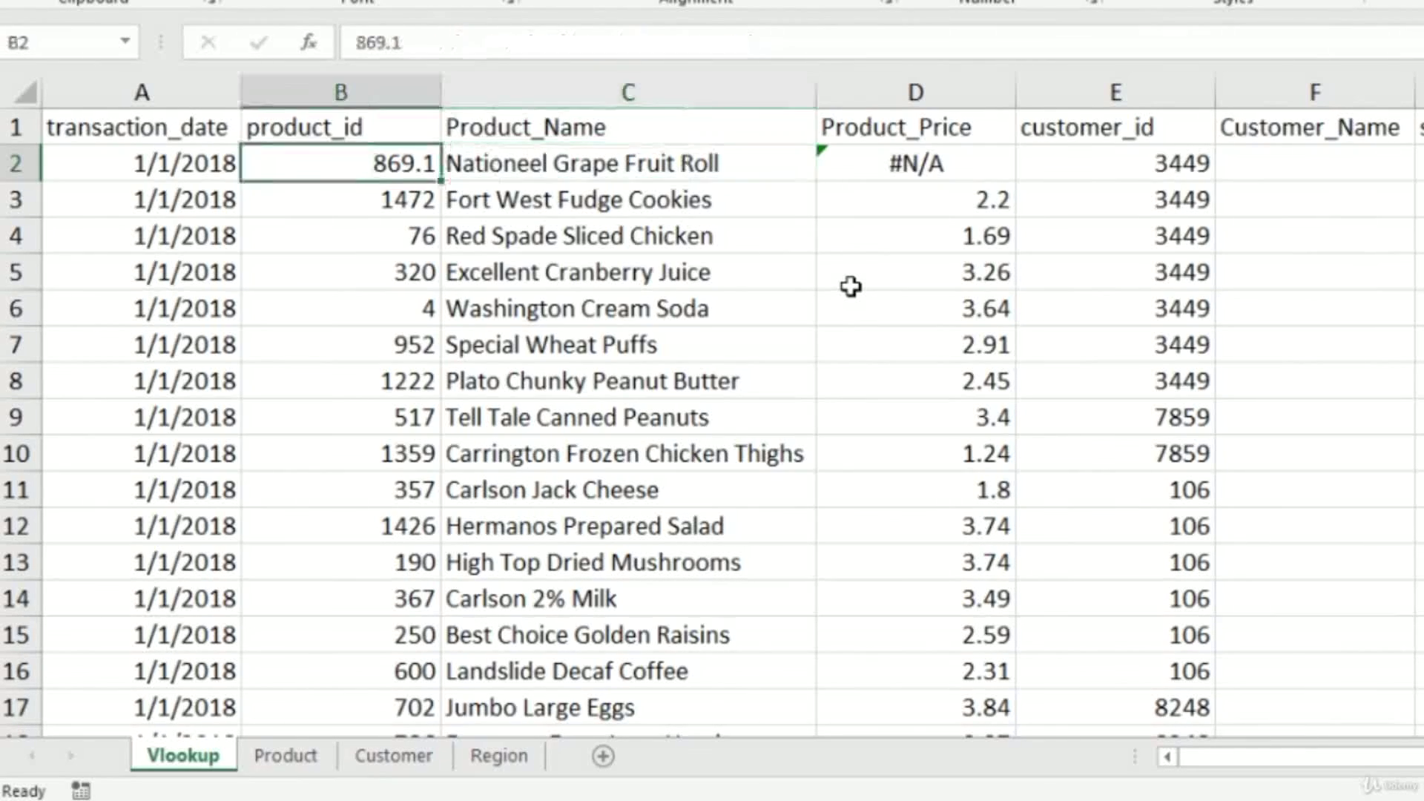
pyautogui.press('F2')
pyautogui.press('BackSpace')
pyautogui.press('BackSpace')
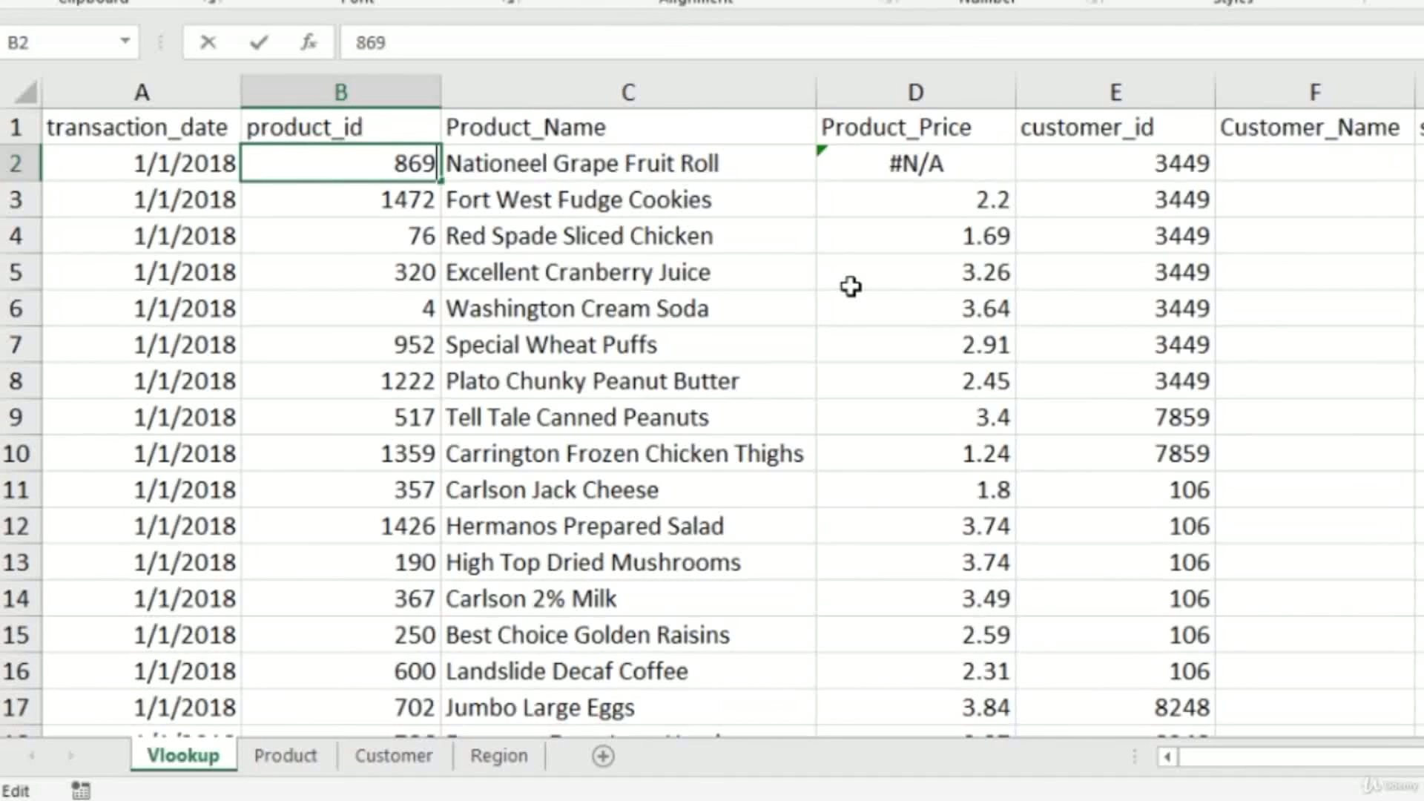
pyautogui.press('Return')
# - Open the Product_Name formula in C2 for editing at its range_lookup argument and commit the formula
pyautogui.press('Up')
pyautogui.press('Right')
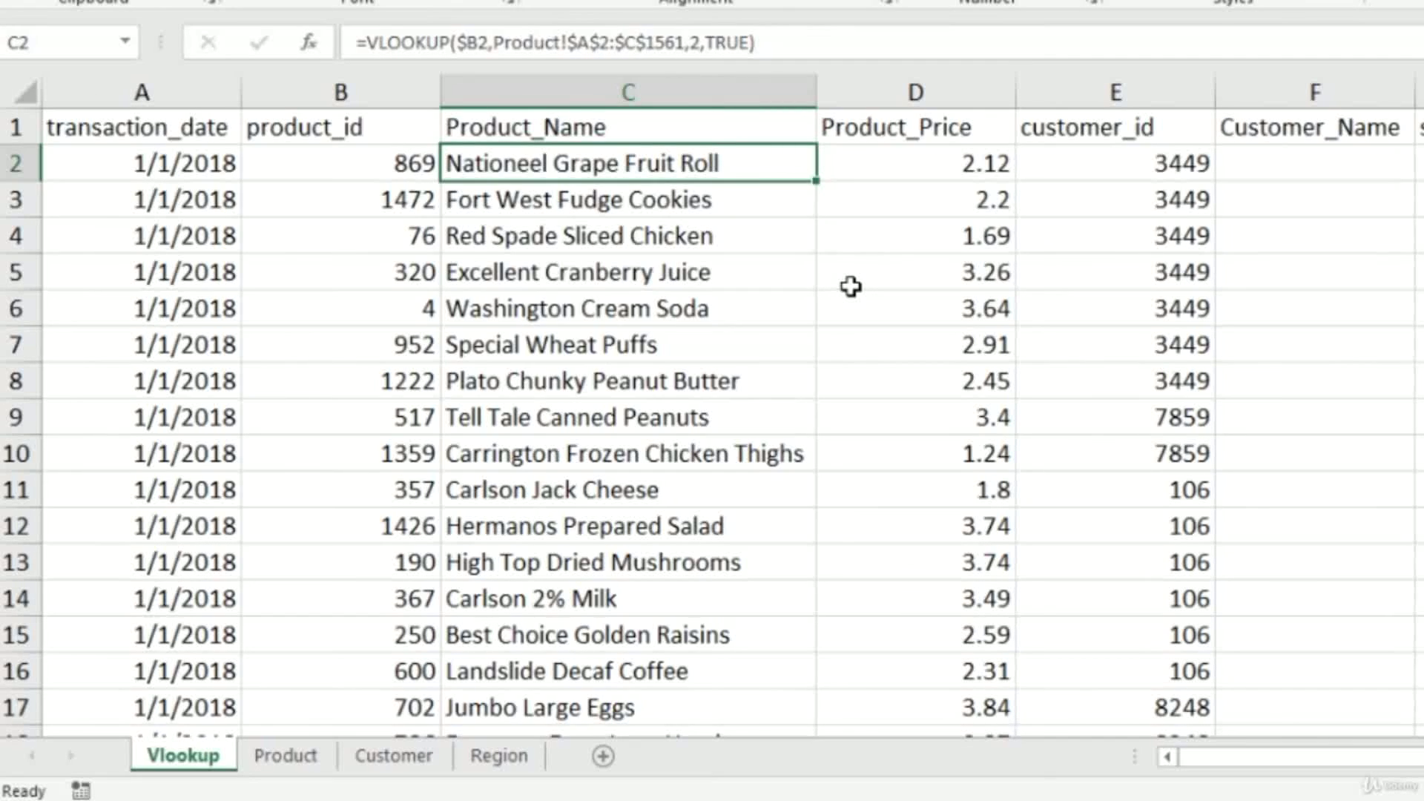
pyautogui.press('F2')
pyautogui.press('Left')
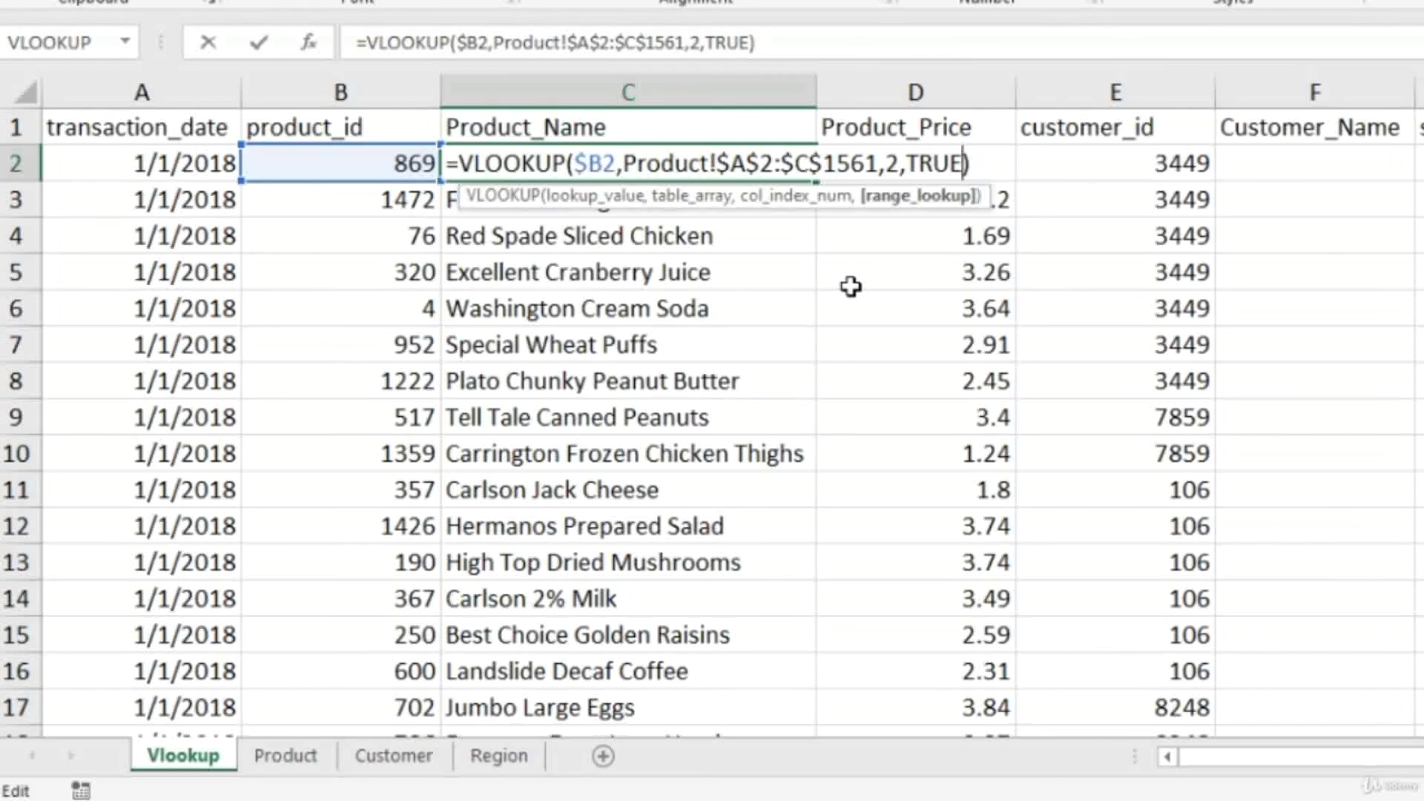
pyautogui.press('Return')
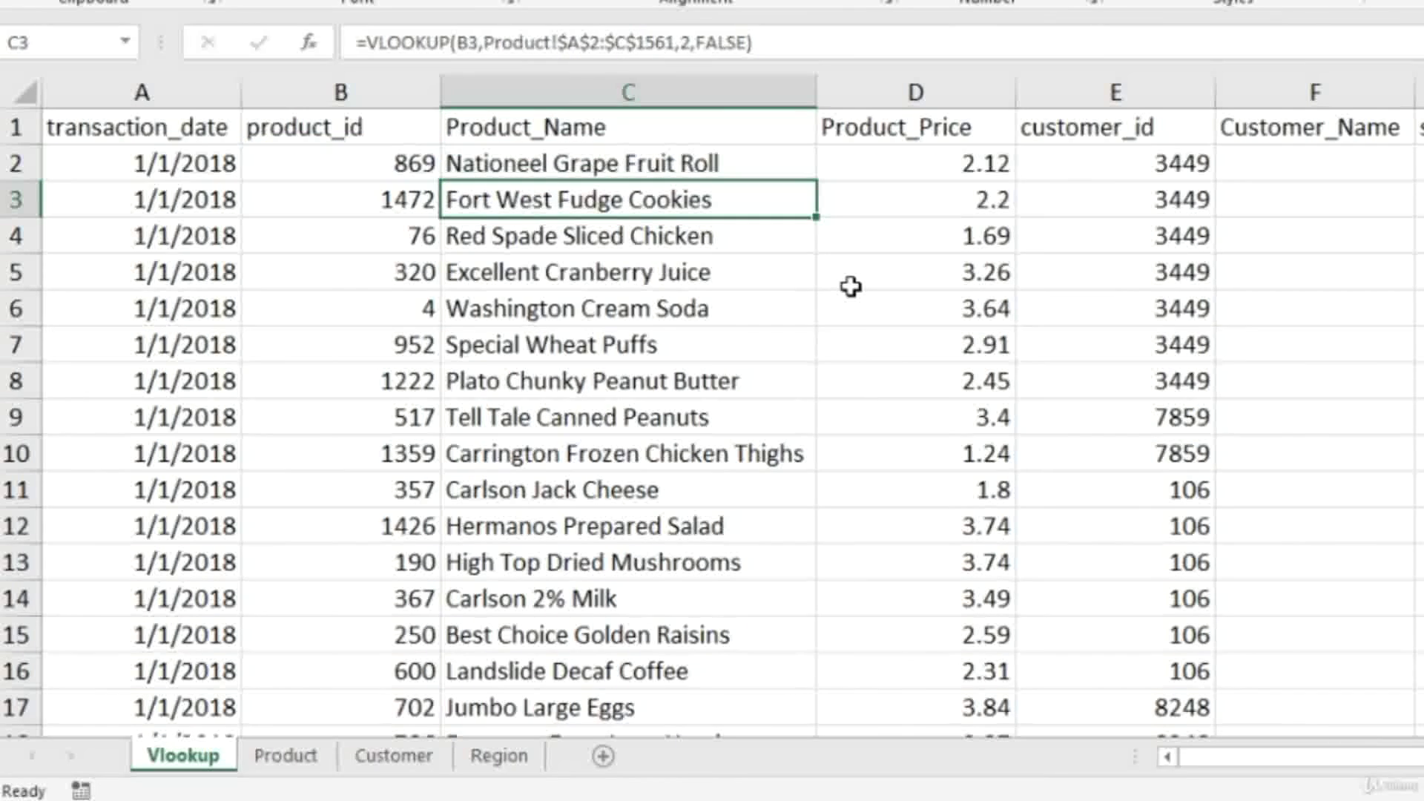